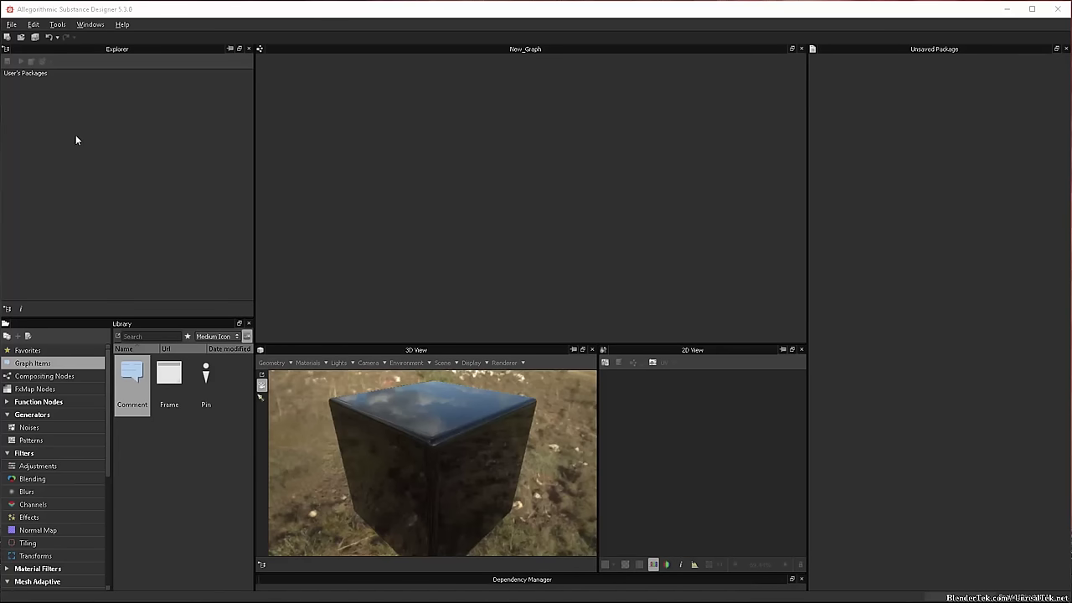
- Create a new substance graph from the Empty template, named 01_Water, with the format at 8 bits per channel
left_click(11, 25)
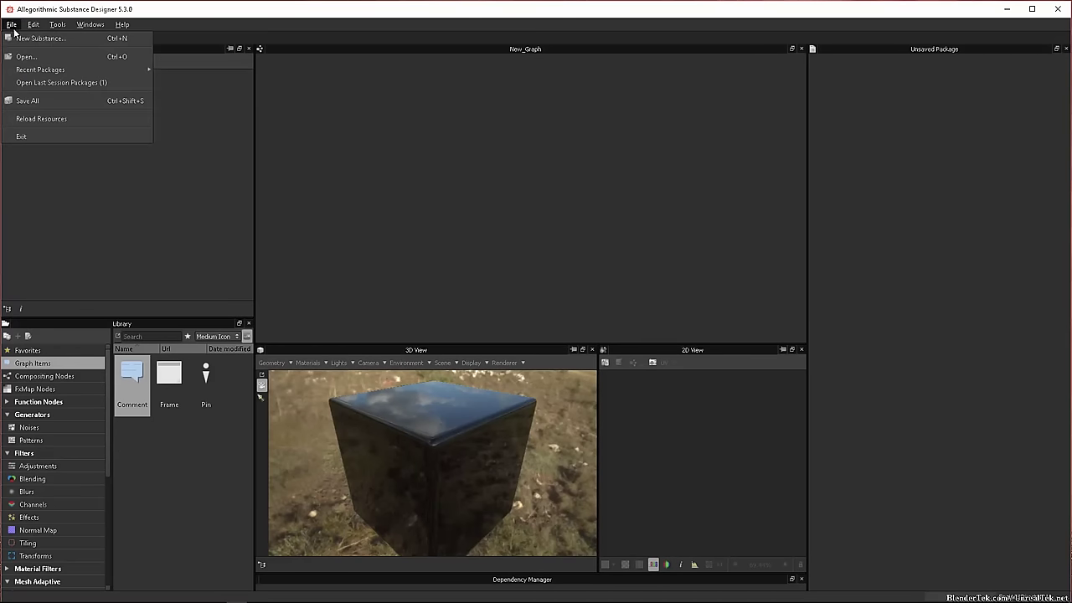
left_click(33, 39)
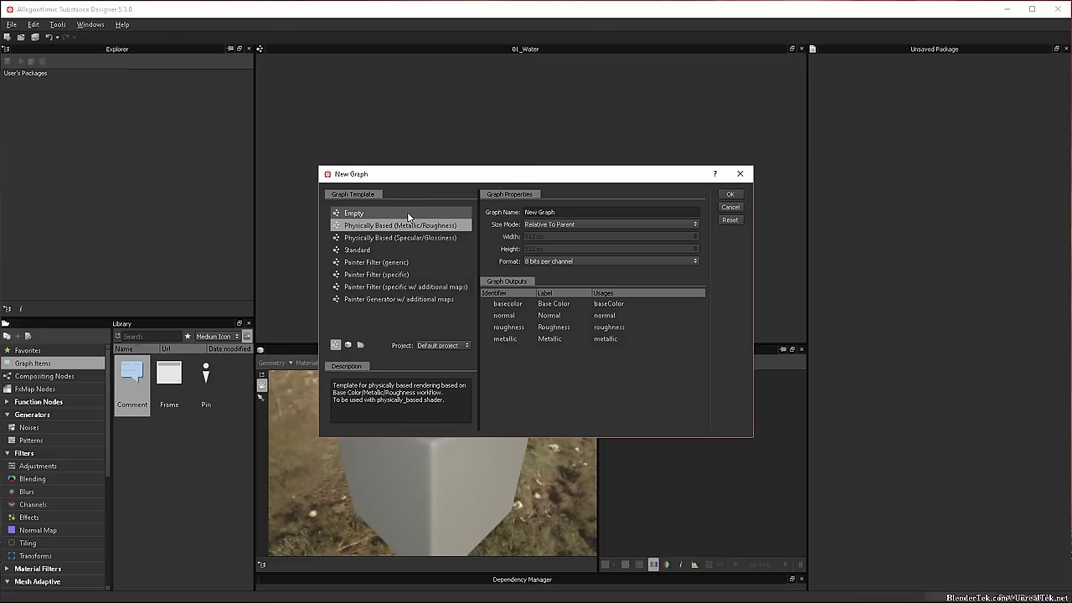
left_click(354, 212)
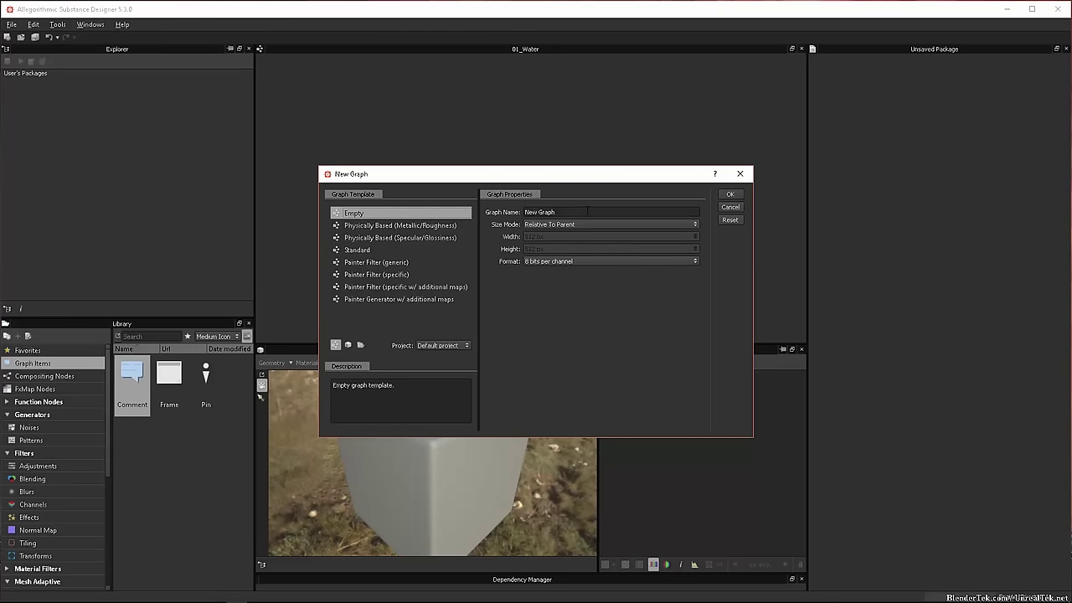
left_click_drag(575, 212, 303, 204)
type("01_Water")
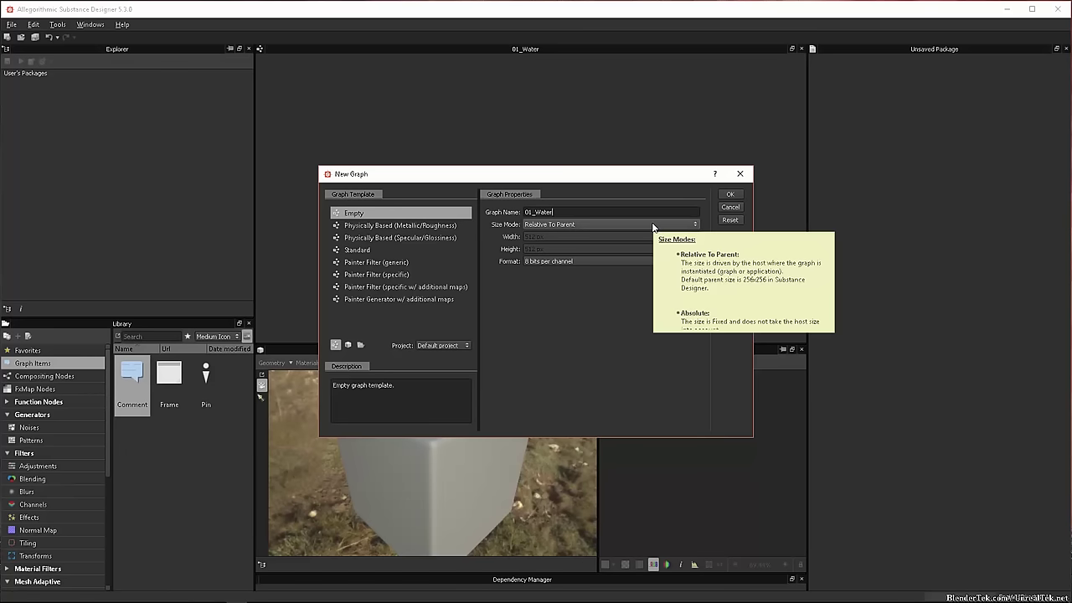
left_click(634, 263)
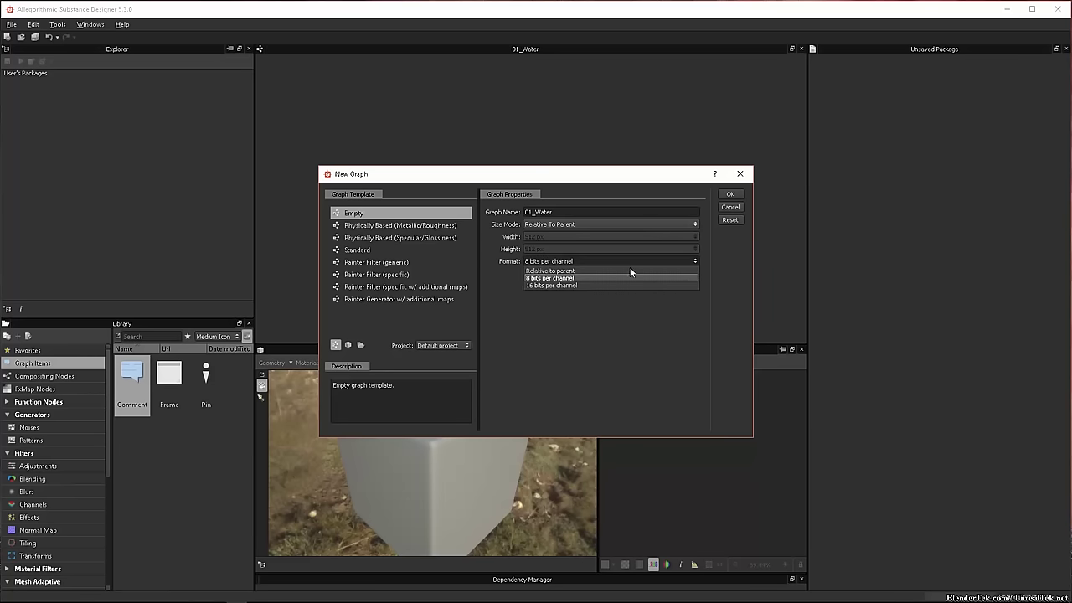
left_click(588, 275)
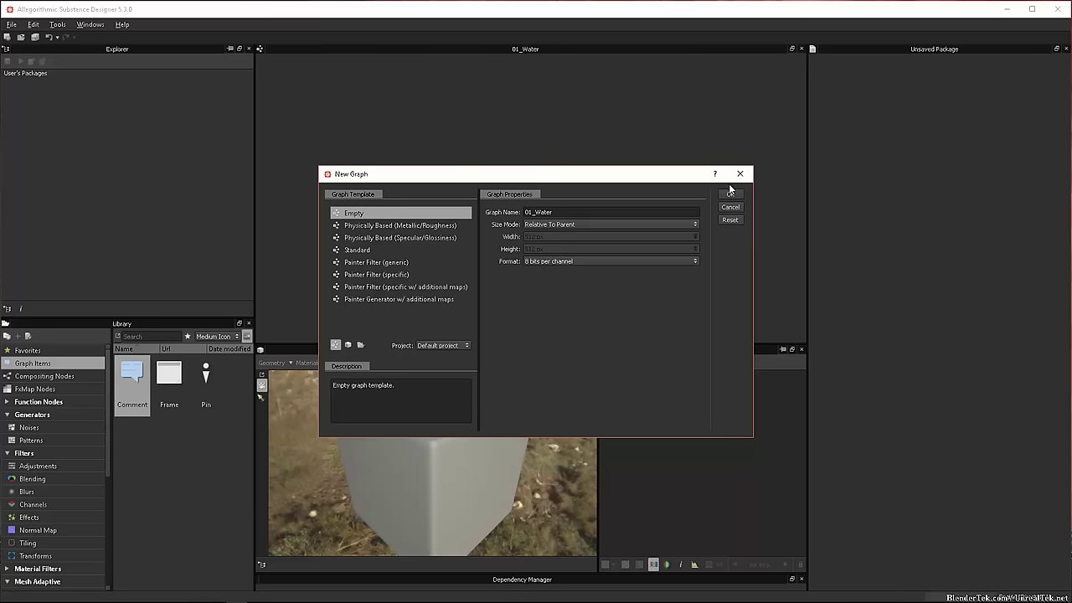
left_click(730, 195)
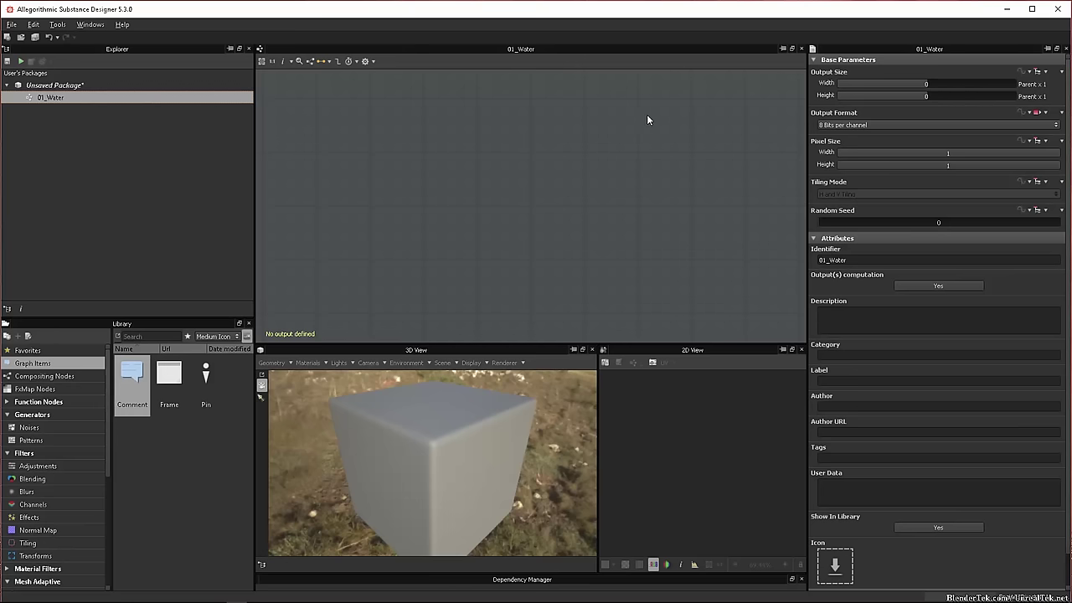
- Add an Output node to the 01_Water graph and set its identifier to Diffuse
right_click(618, 99)
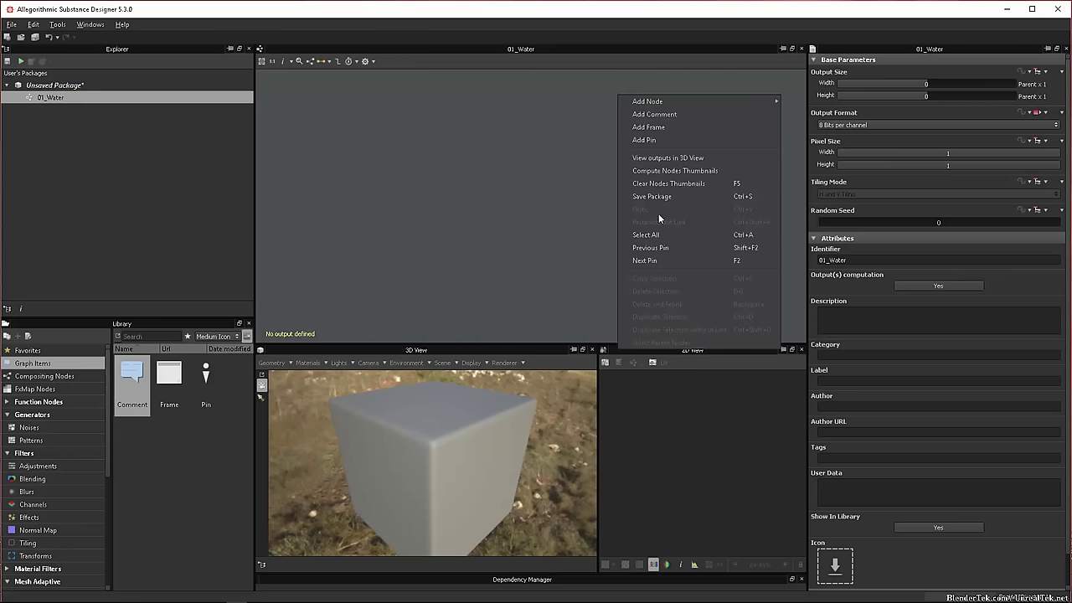
mouse_move(716, 102)
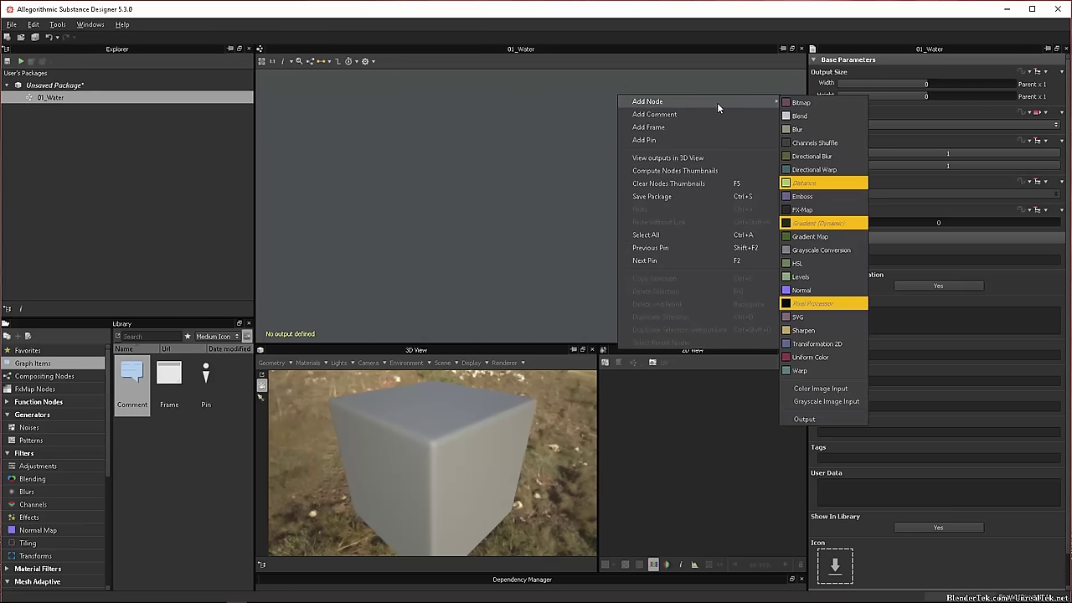
left_click(825, 410)
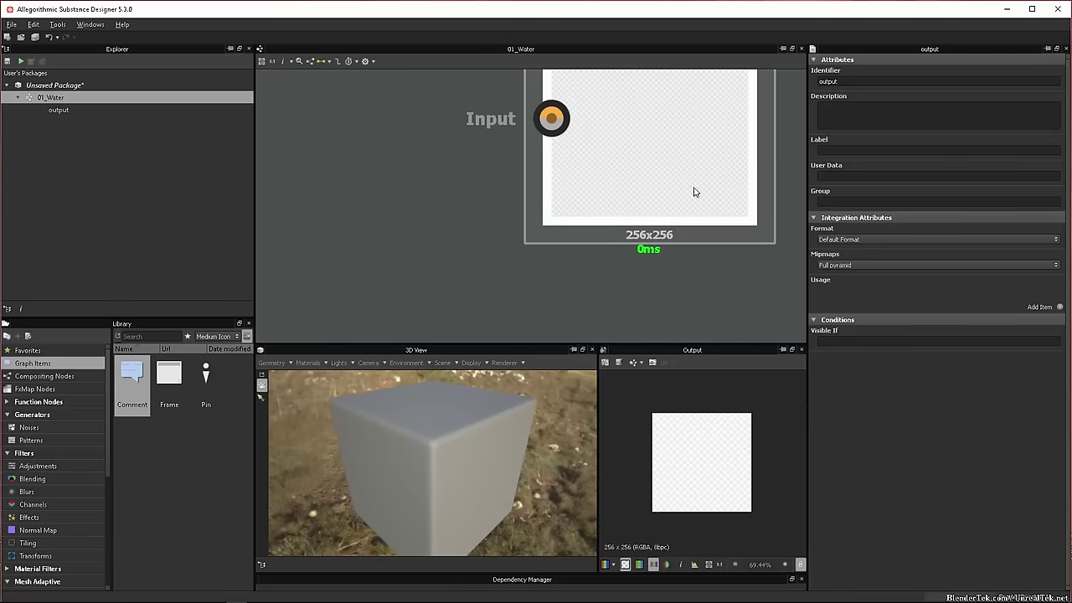
scroll(691, 205, "down", 3)
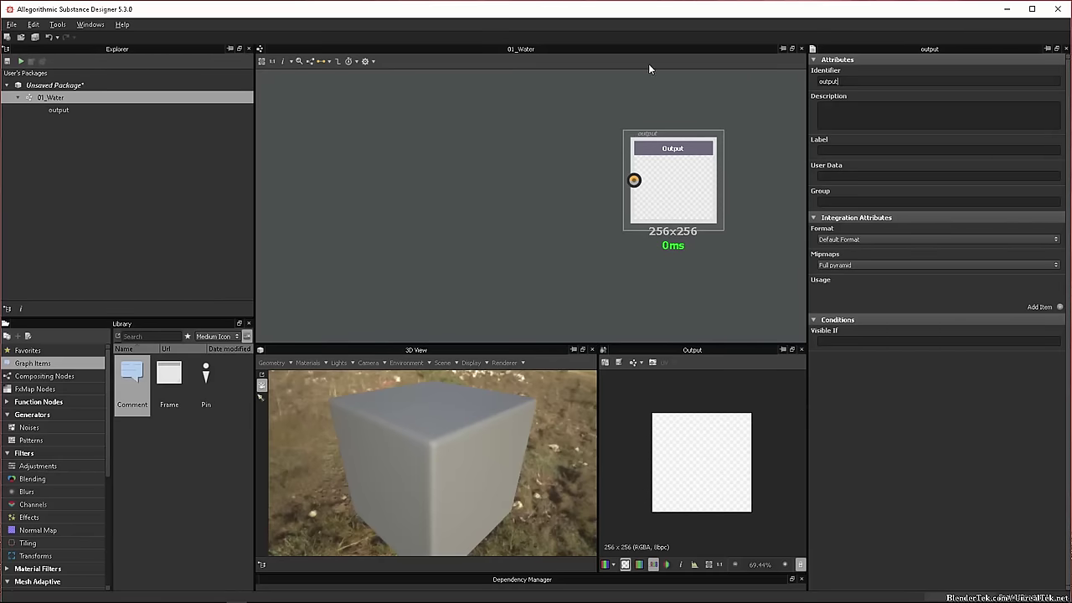
key("ctrl+a")
type("Diffuse")
key("Return")
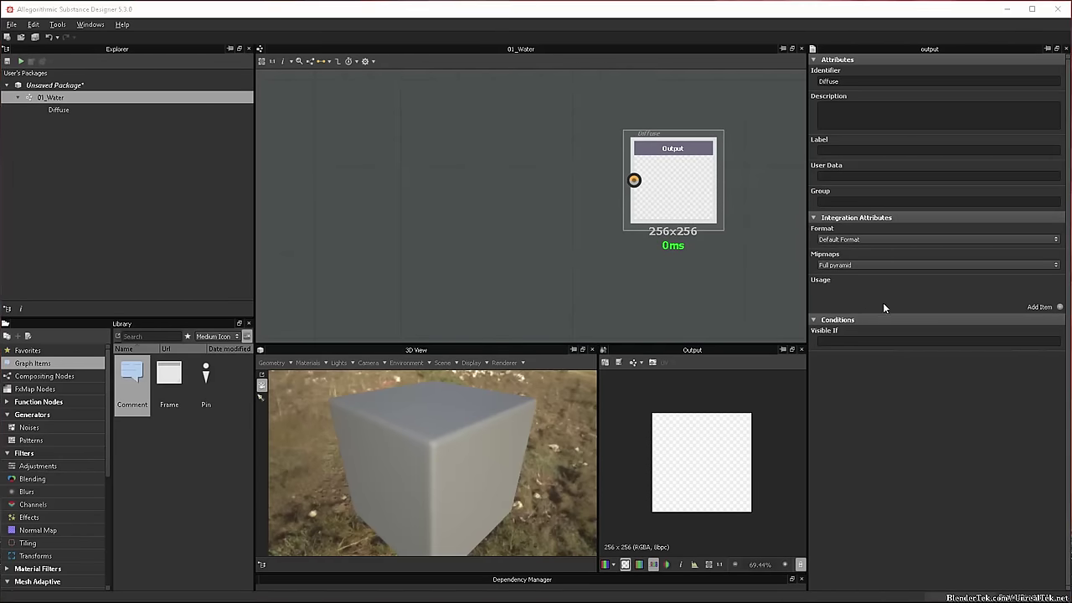
- Add a usage item to the Diffuse output with RGBA channels and the diffuse usage
left_click(1059, 307)
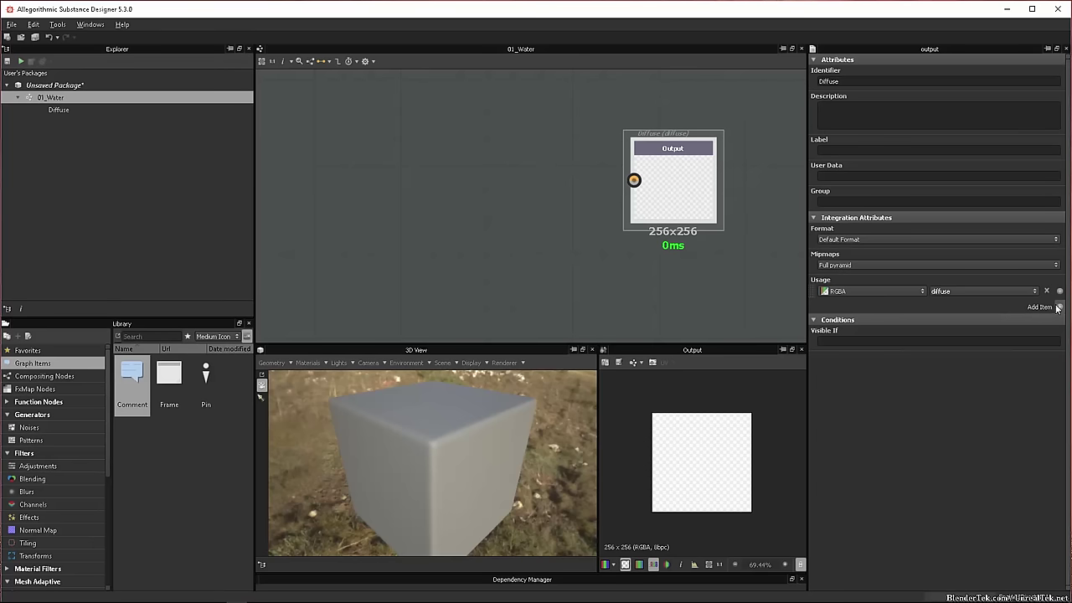
left_click(870, 292)
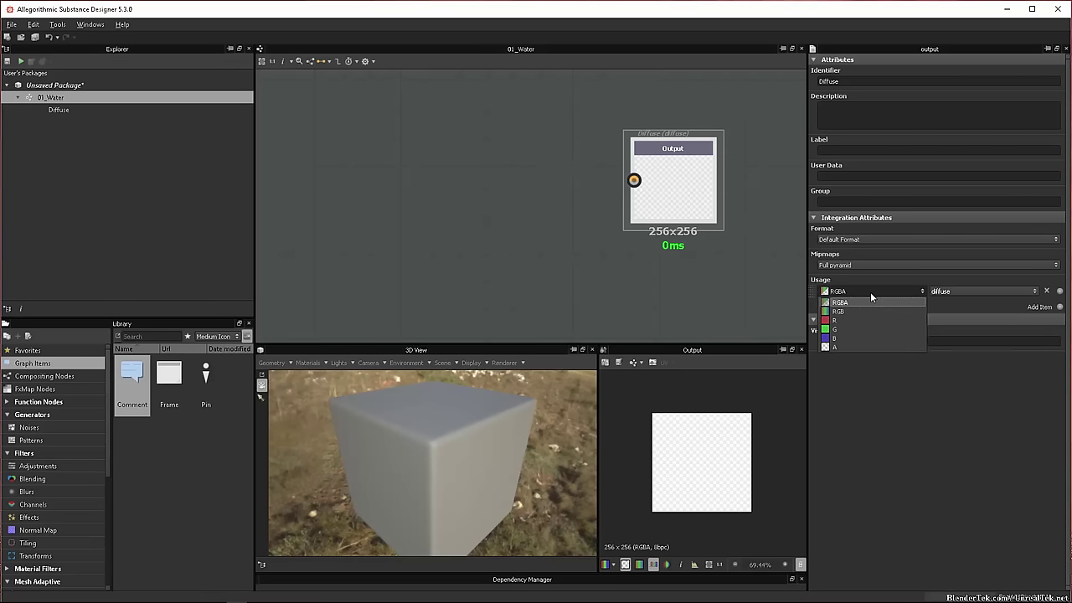
left_click(870, 291)
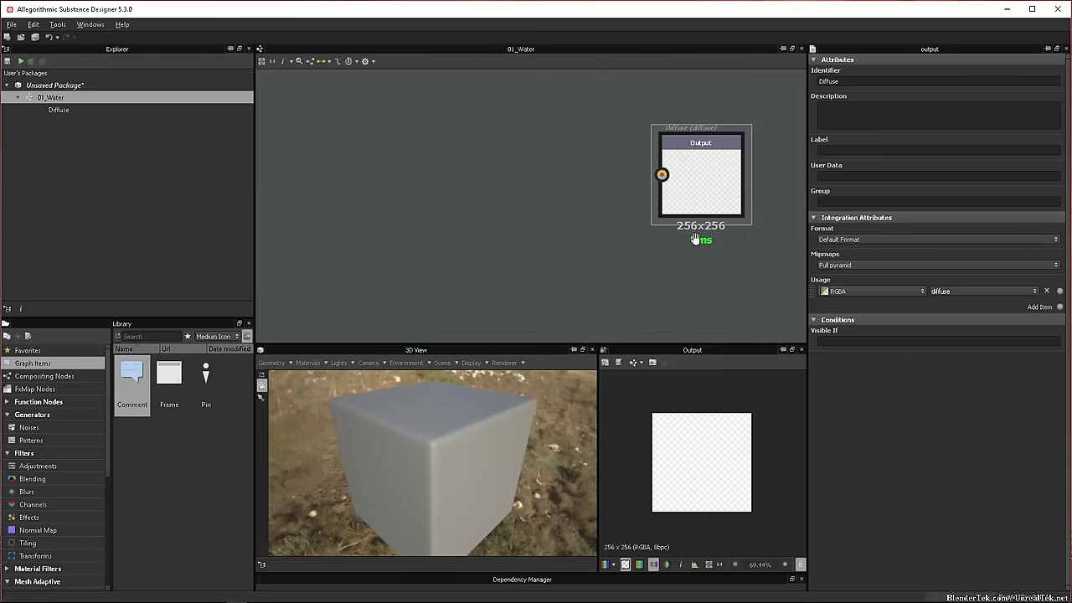
- Add a second Output node and place it directly below the Diffuse output
middle_click_drag(695, 300, 593, 208)
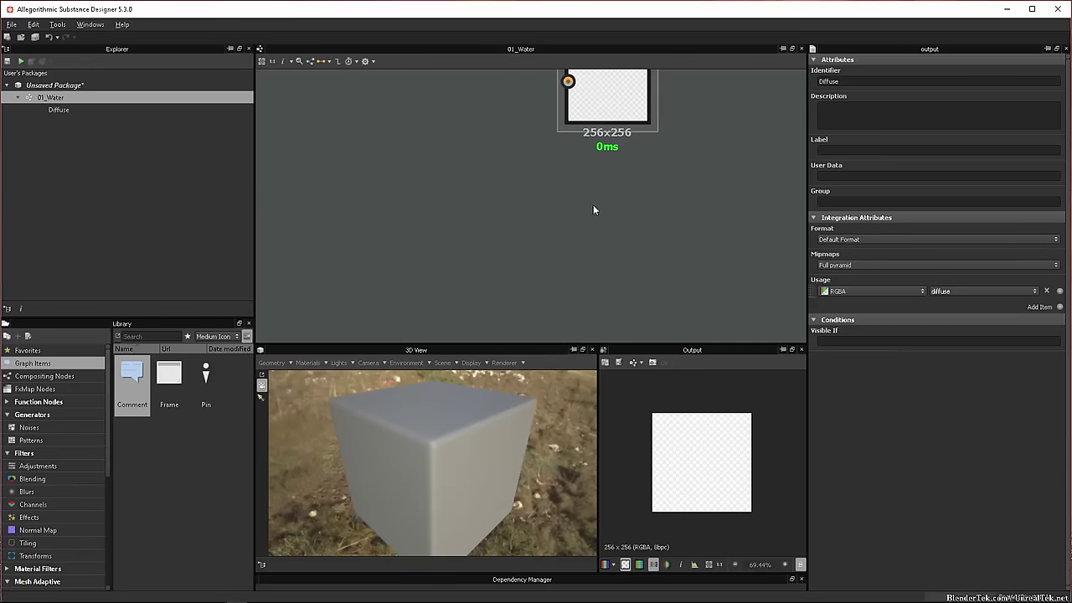
right_click(562, 159)
mouse_move(597, 165)
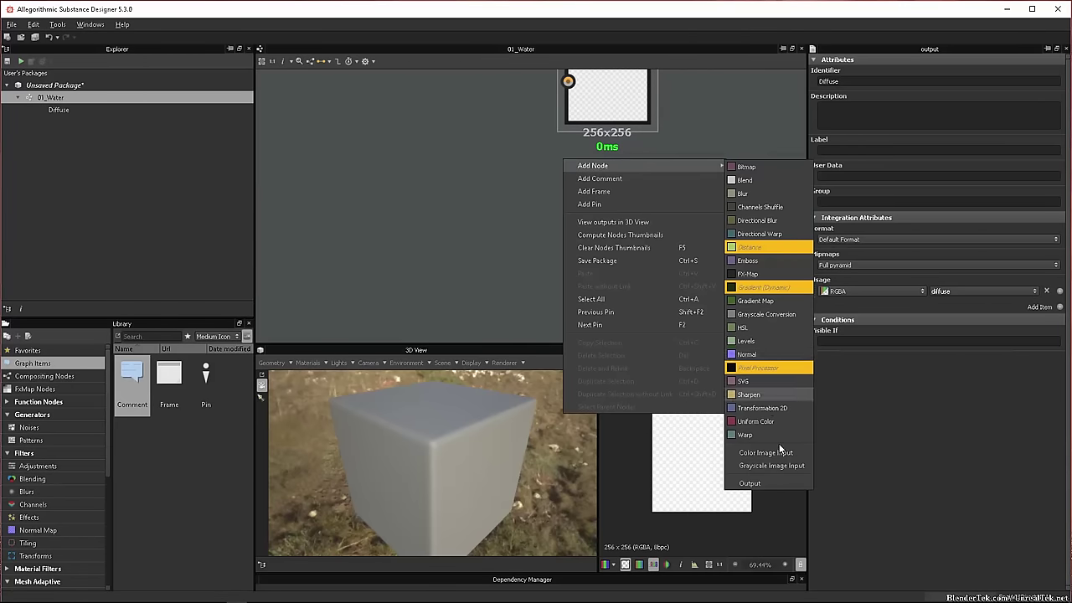
left_click(782, 483)
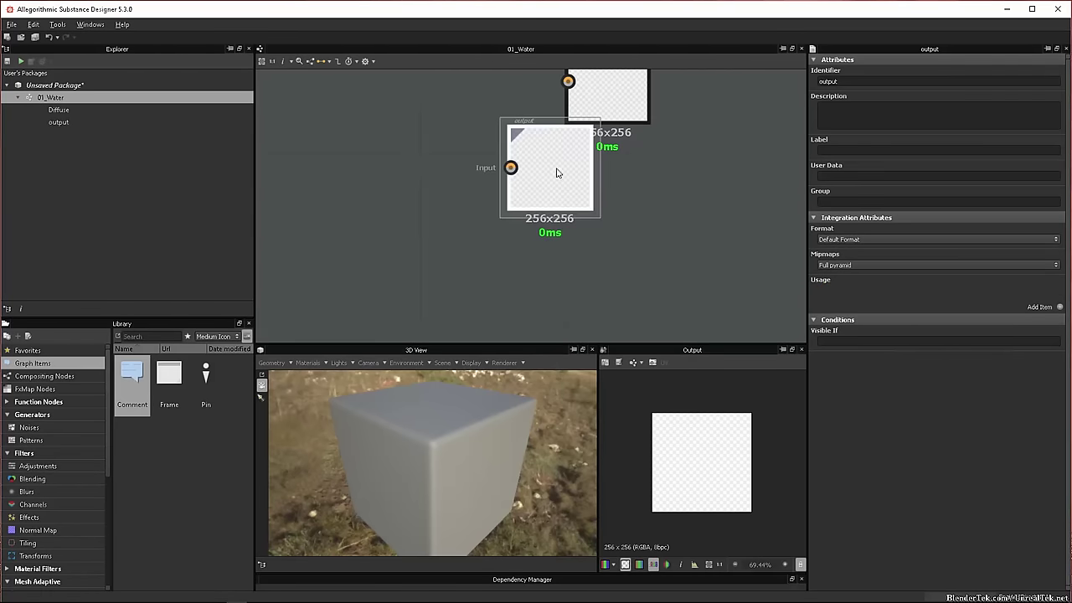
left_click_drag(533, 127, 582, 171)
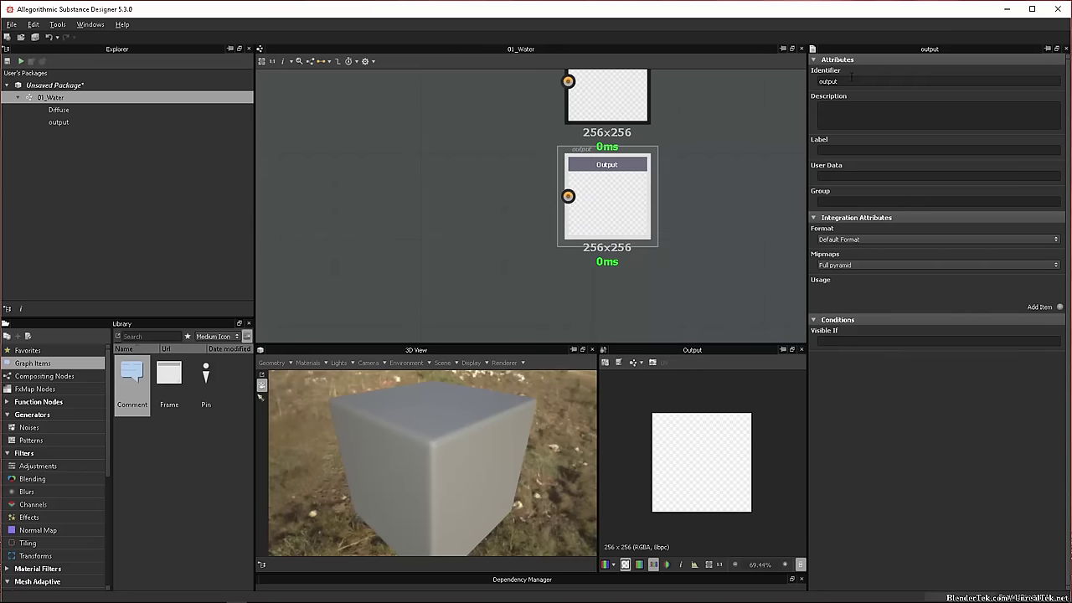
- Set the second output's identifier to Height and add a usage item set to height
left_click_drag(784, 74, 620, 69)
type("Height")
key("Return")
left_click(1058, 306)
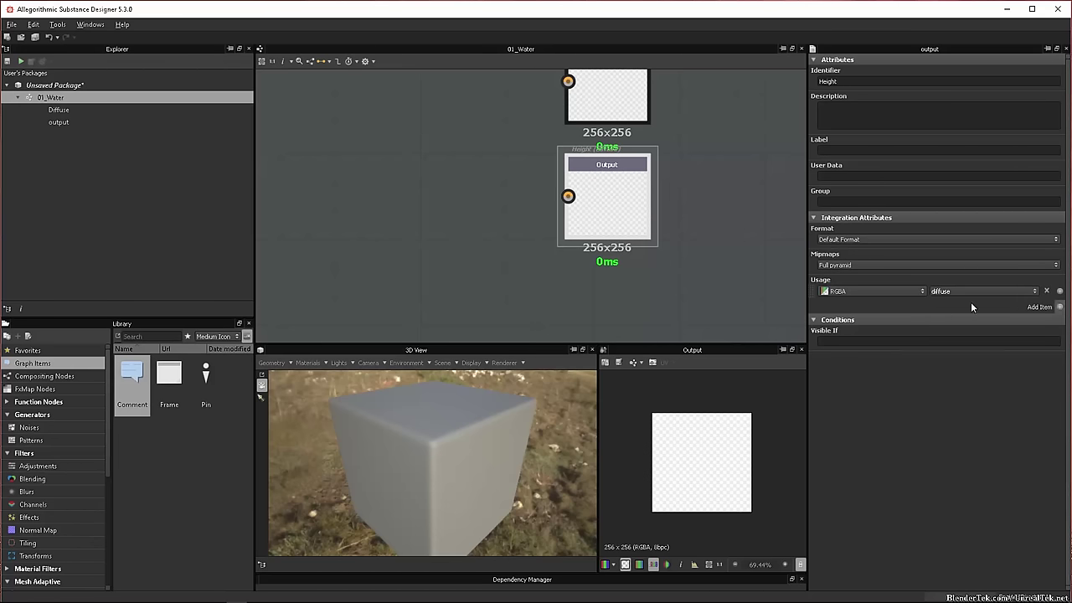
left_click(980, 290)
left_click(1033, 291)
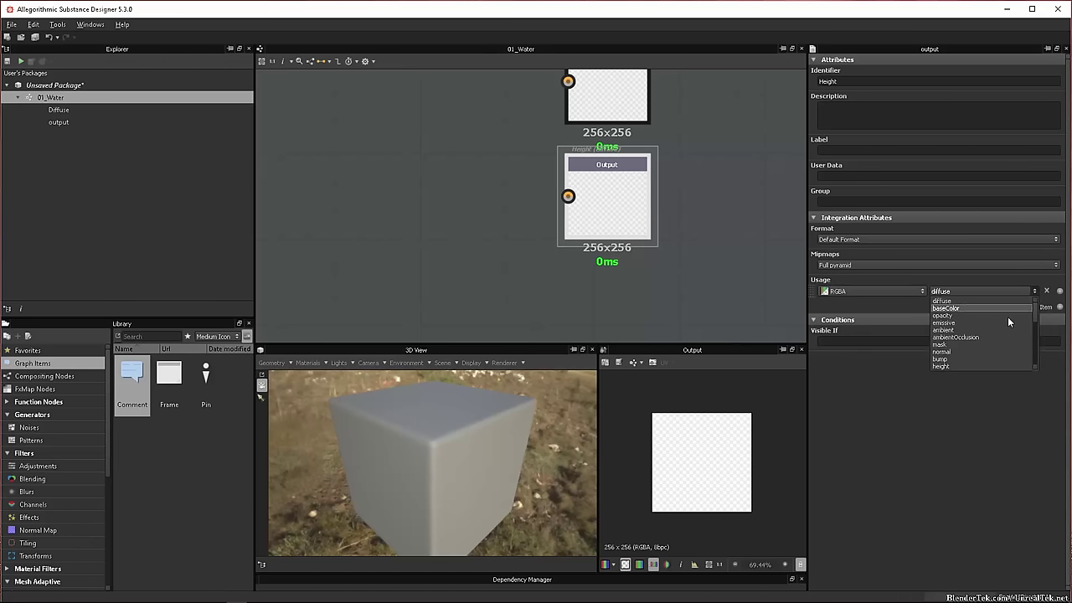
scroll(988, 340, "down", 1)
left_click(981, 342)
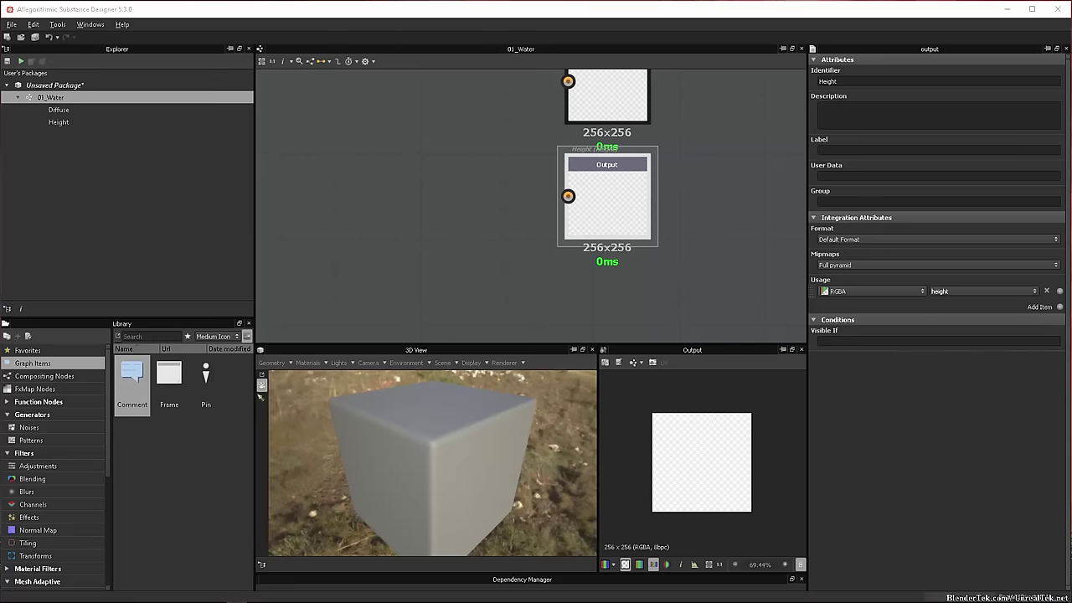
- Duplicate the Height output node and align the copy directly below the original
left_click(725, 278)
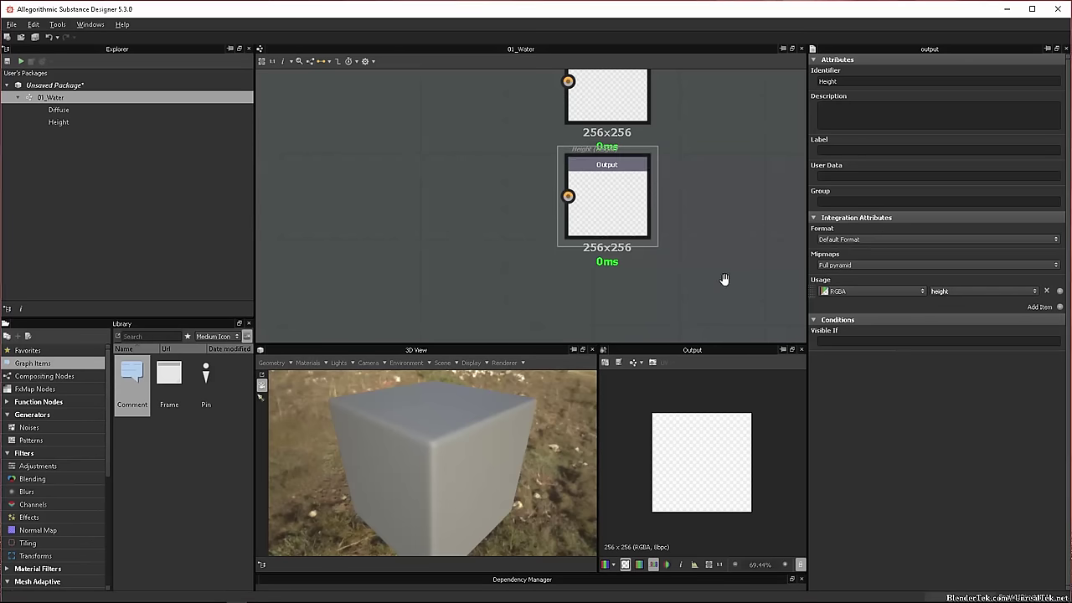
middle_click_drag(725, 278, 727, 206)
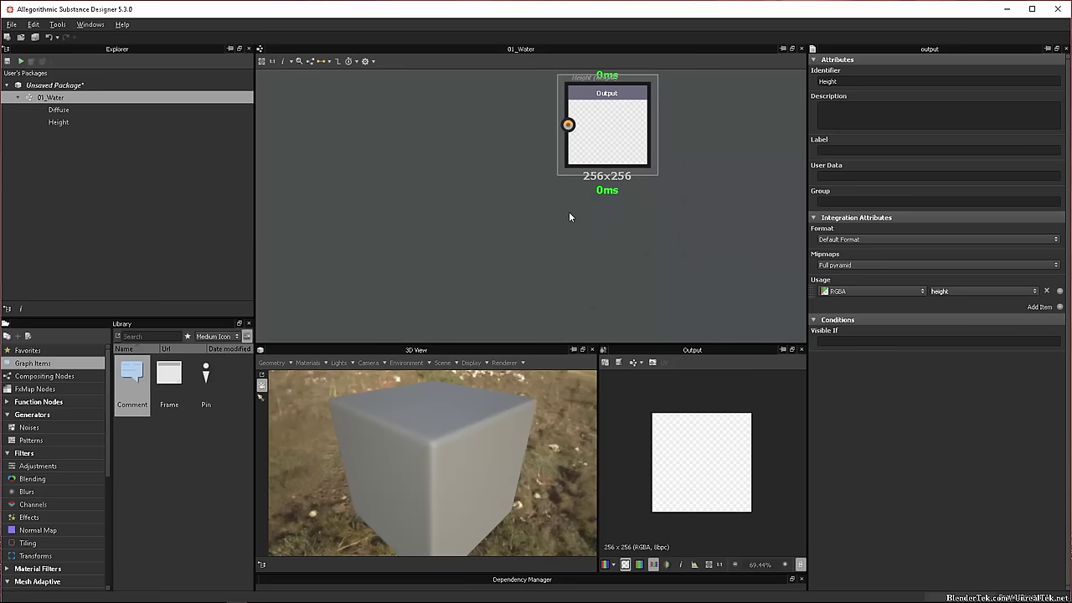
left_click(608, 143)
key("ctrl+v")
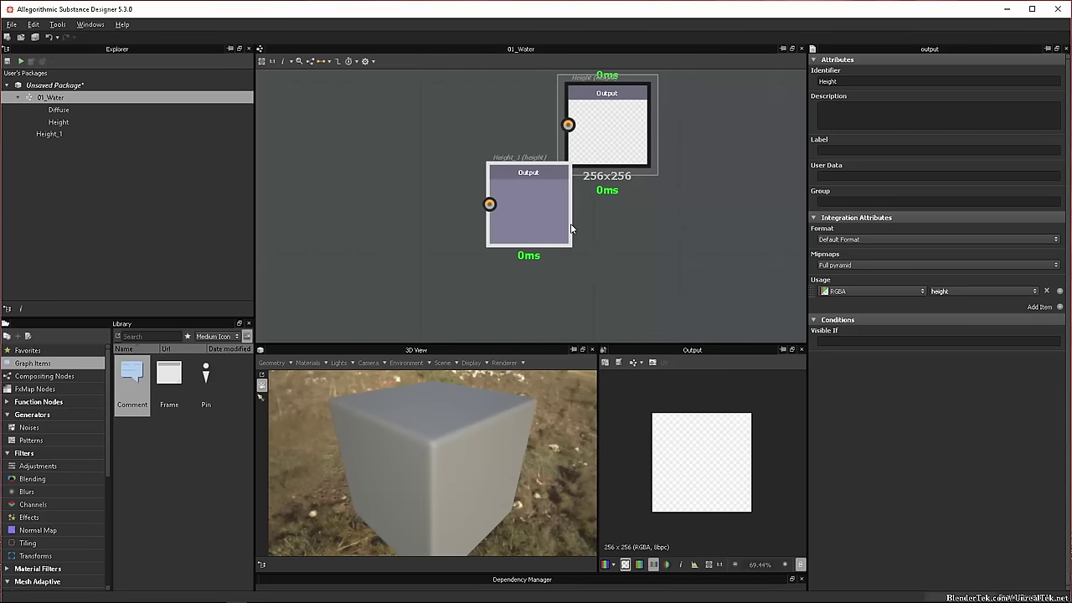
left_click_drag(537, 198, 620, 247)
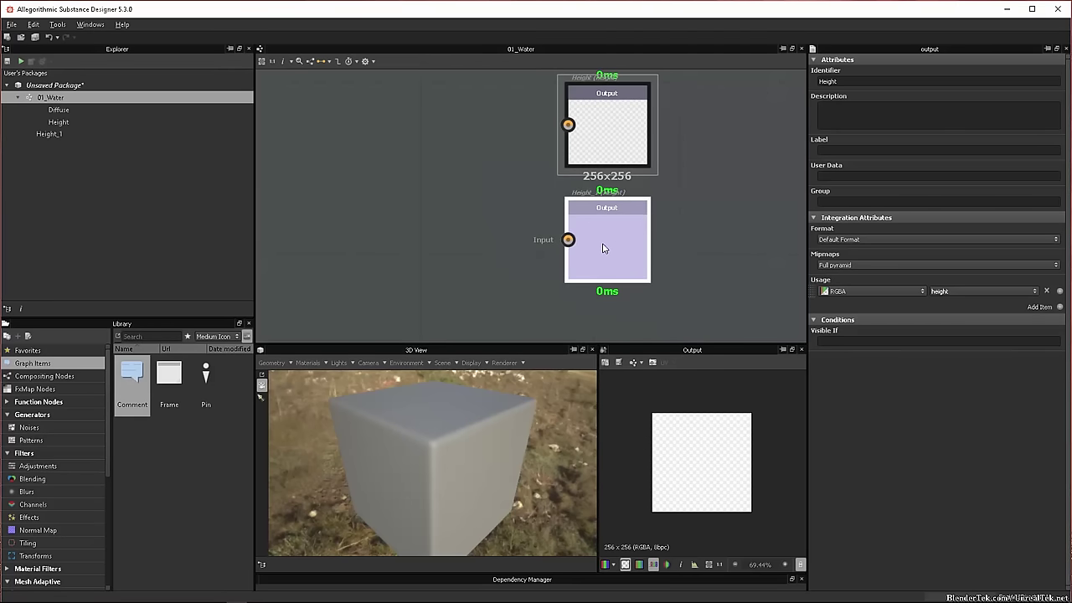
- Set the duplicated output's identifier to Disp and change its usage to displacement
left_click(618, 282)
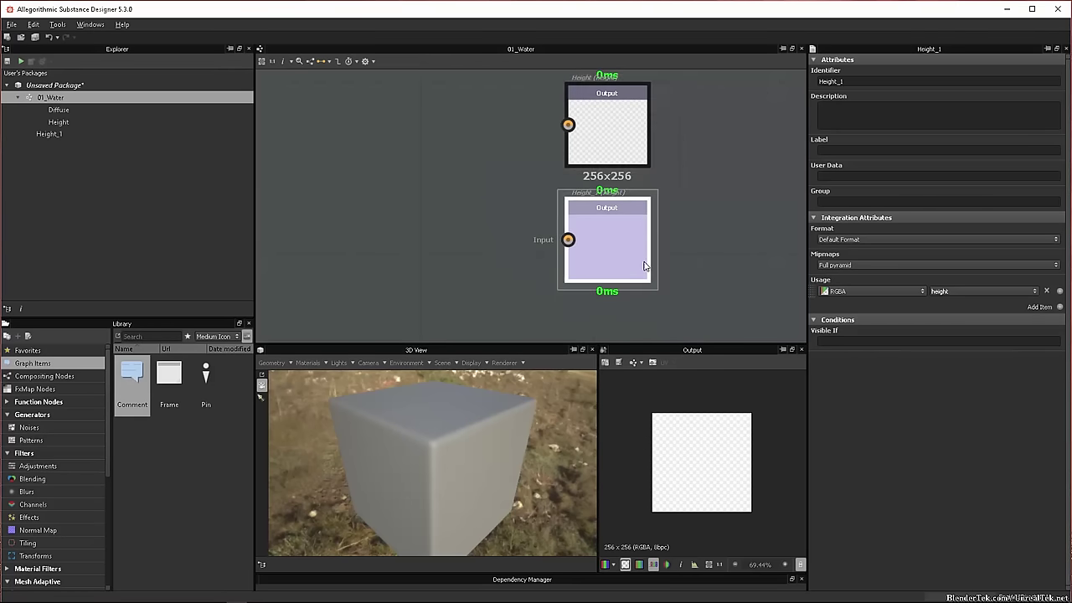
left_click(871, 82)
type("Disp")
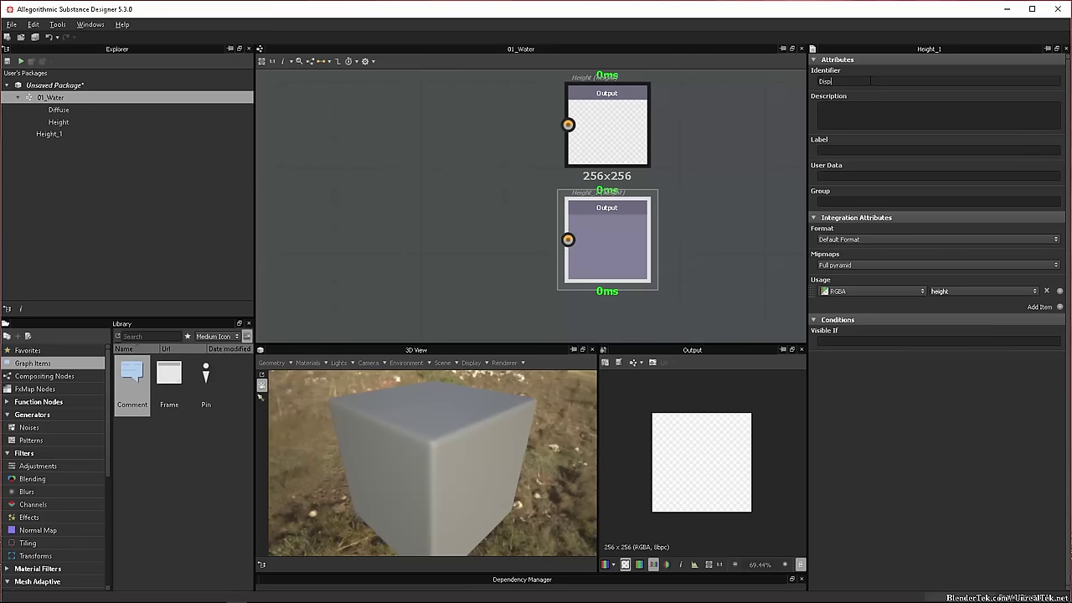
left_click(1030, 292)
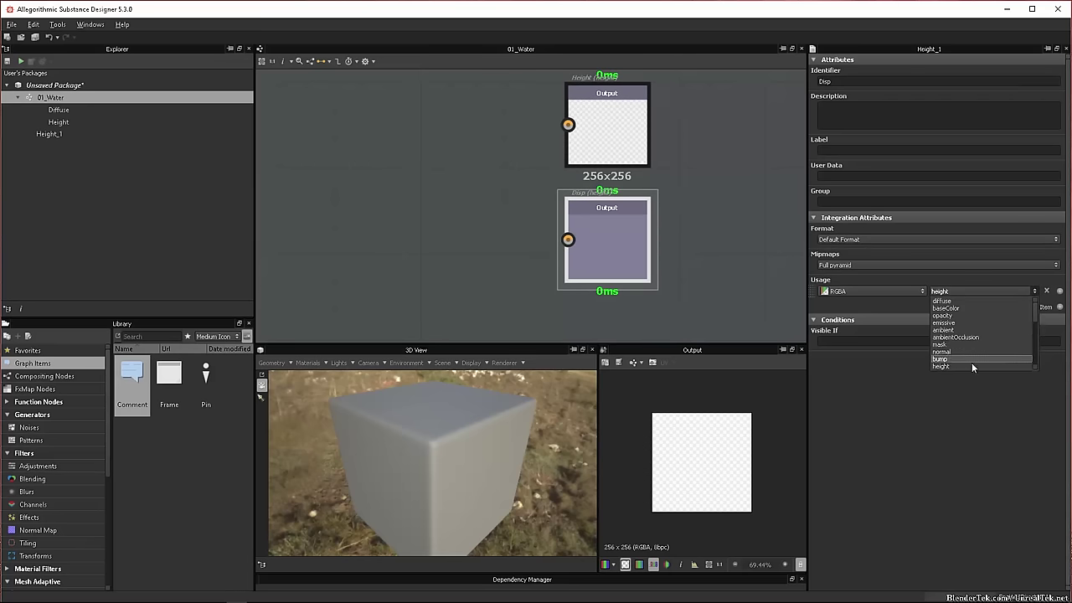
scroll(980, 319, "down", 3)
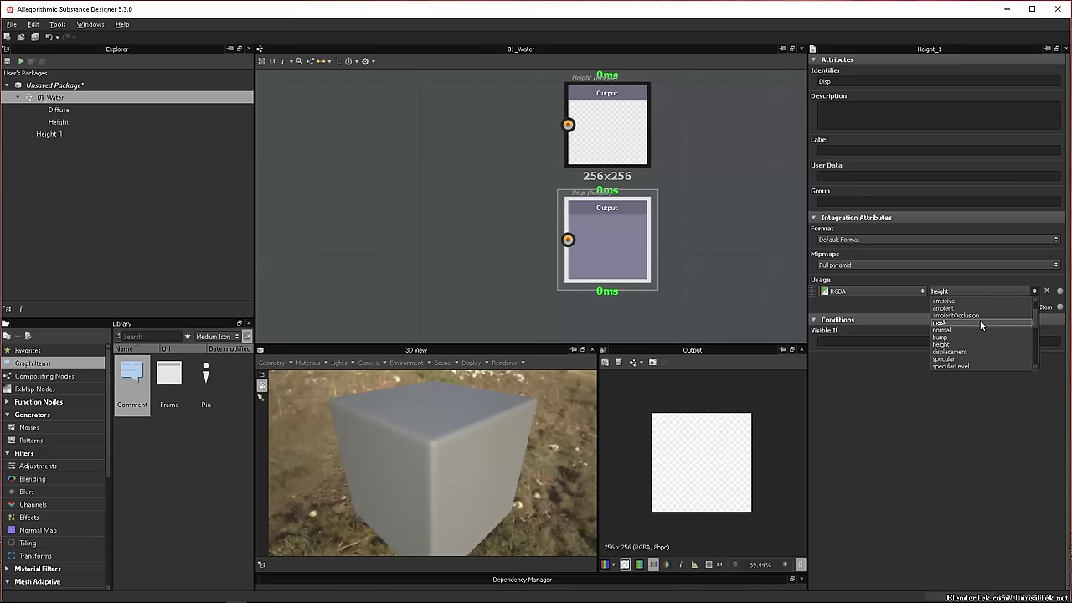
left_click(973, 328)
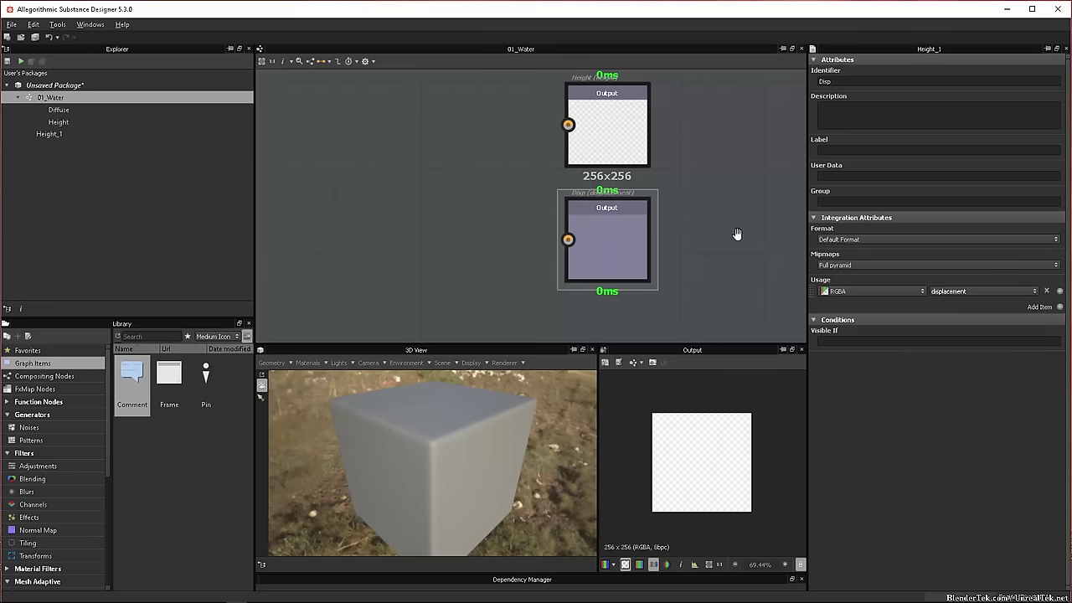
- Duplicate the Disp output node and place the copy directly below it
middle_click_drag(737, 234, 712, 163)
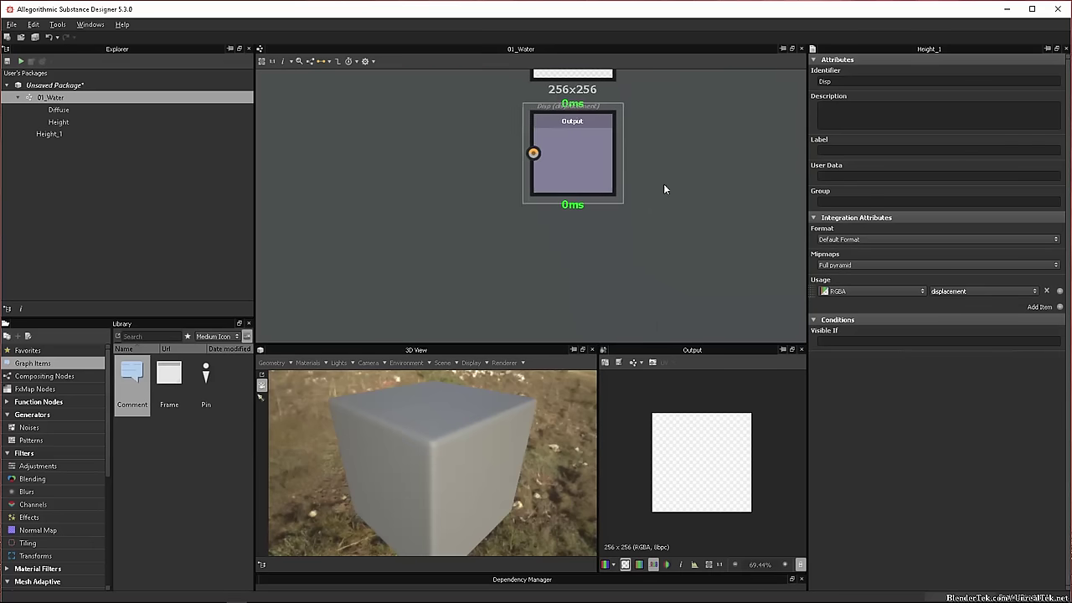
key("ctrl+d")
left_click_drag(539, 221, 579, 281)
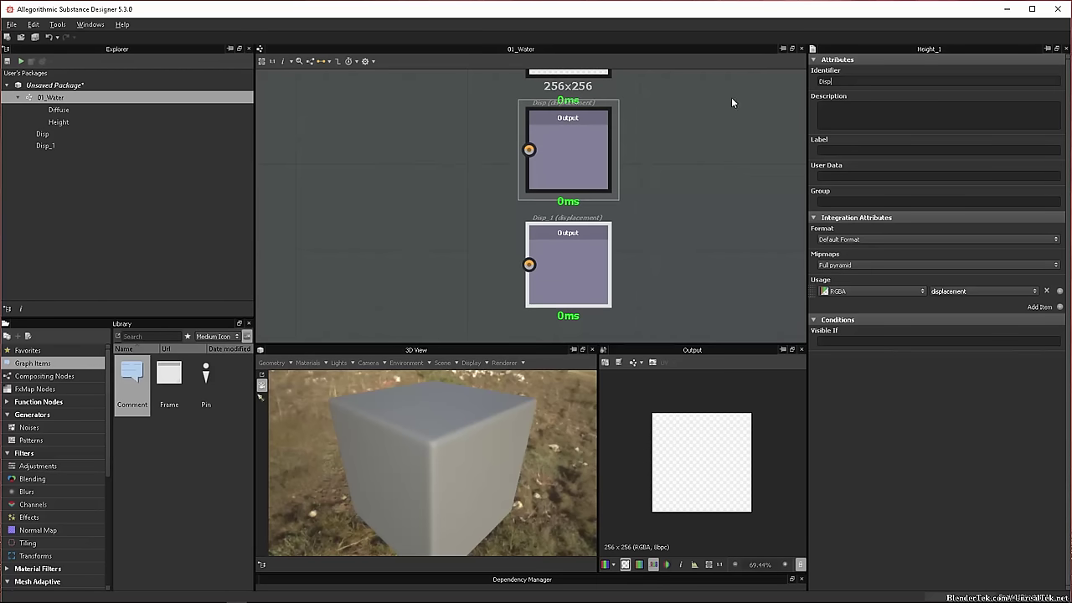
- Set the selected displacement output's identifier to Bump and change its usage to bump
key("ctrl+a")
type("Bump")
key("Return")
left_click(1034, 291)
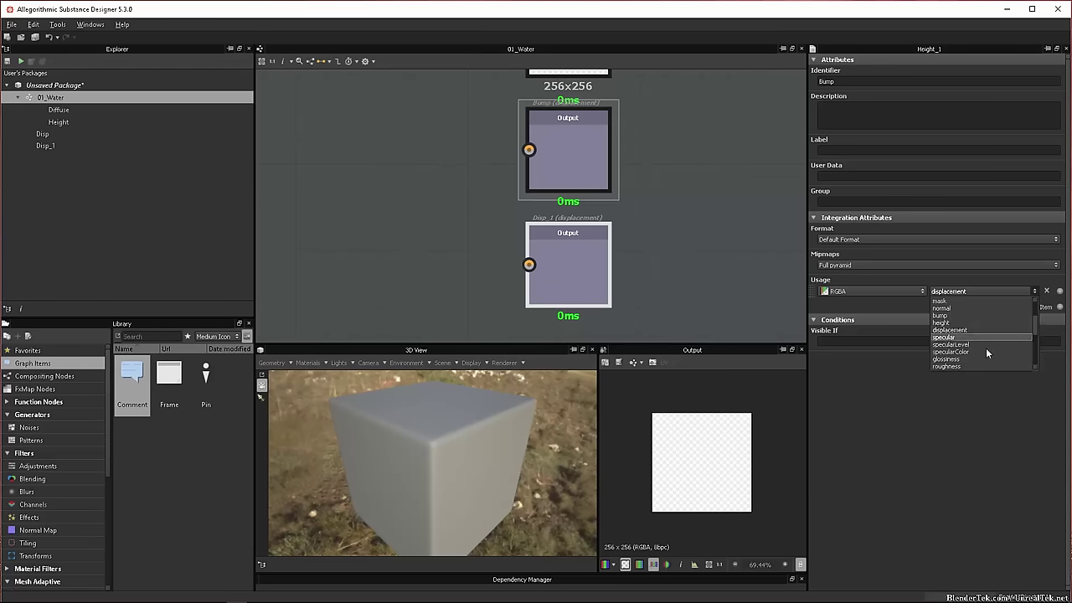
scroll(986, 354, "down", 5)
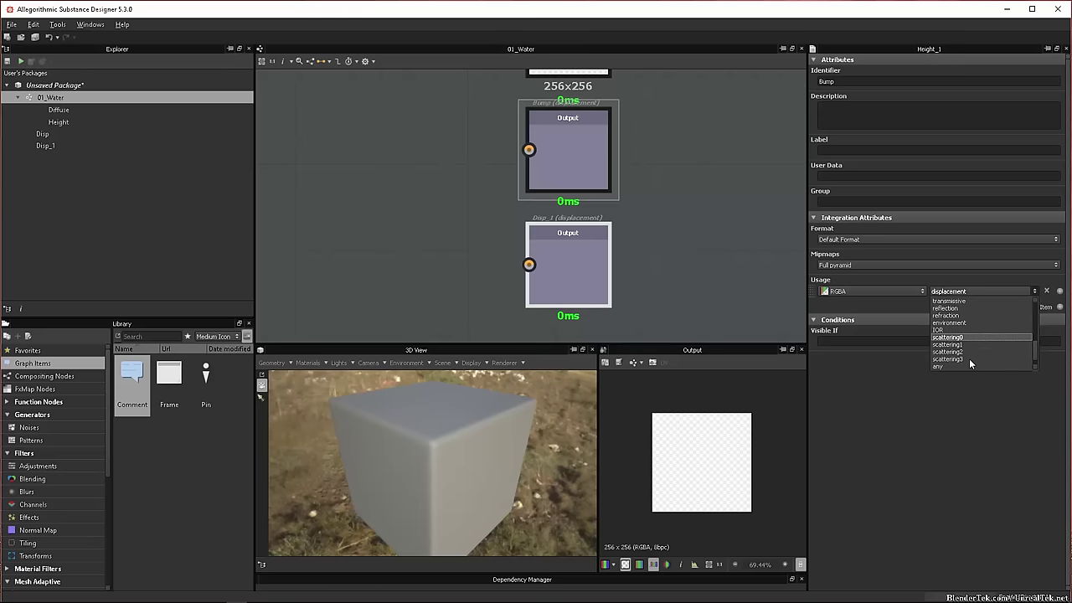
scroll(970, 360, "up", 6)
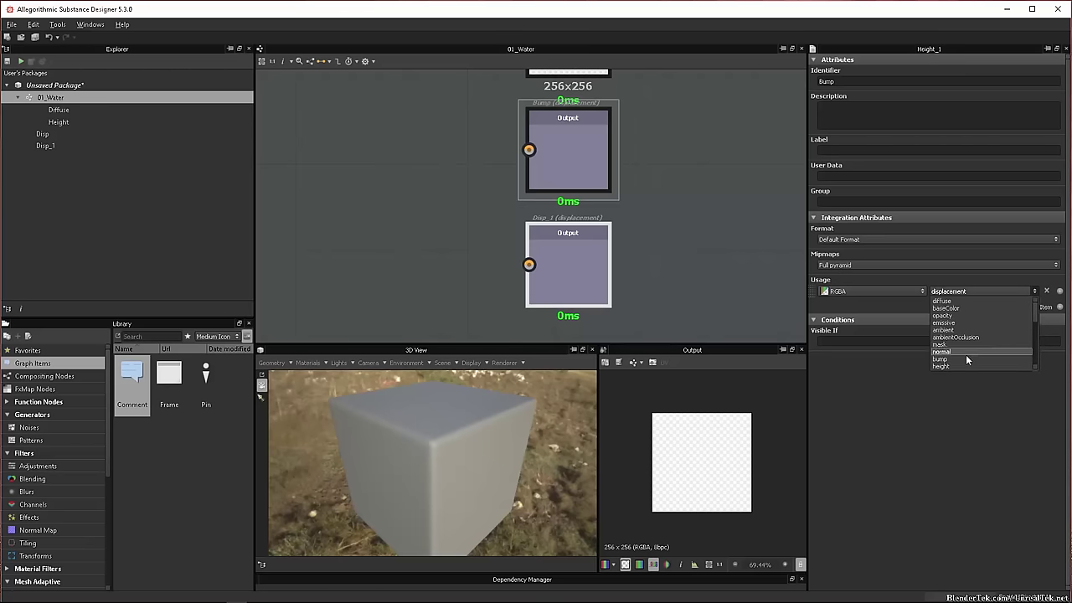
left_click(967, 358)
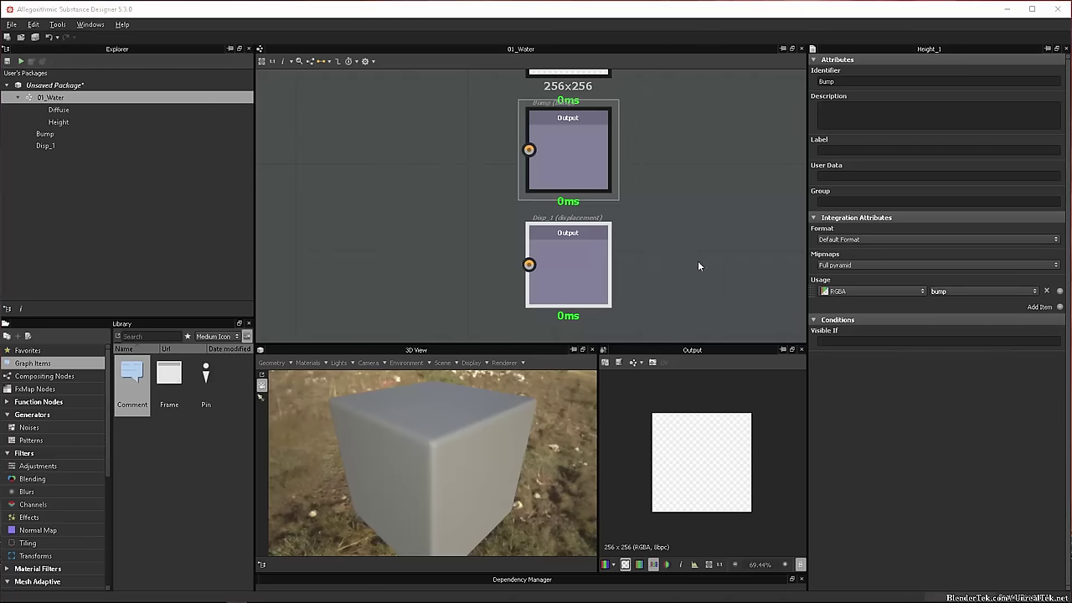
- Duplicate the Disp_1 output node and place the copy directly below the original
middle_click_drag(636, 250, 622, 95)
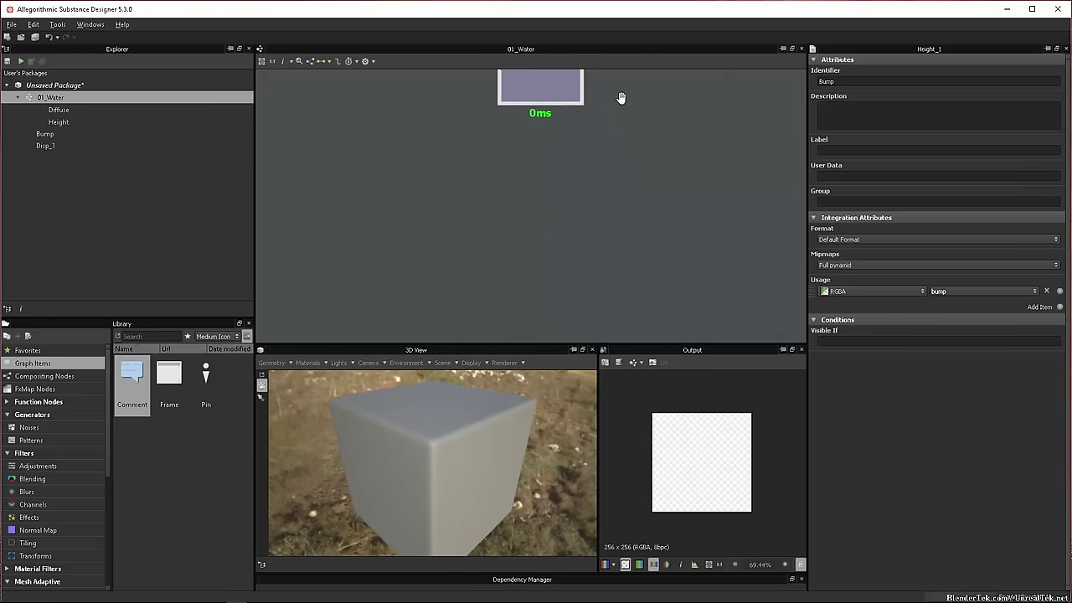
left_click(521, 100)
key("ctrl+d")
left_click(543, 182)
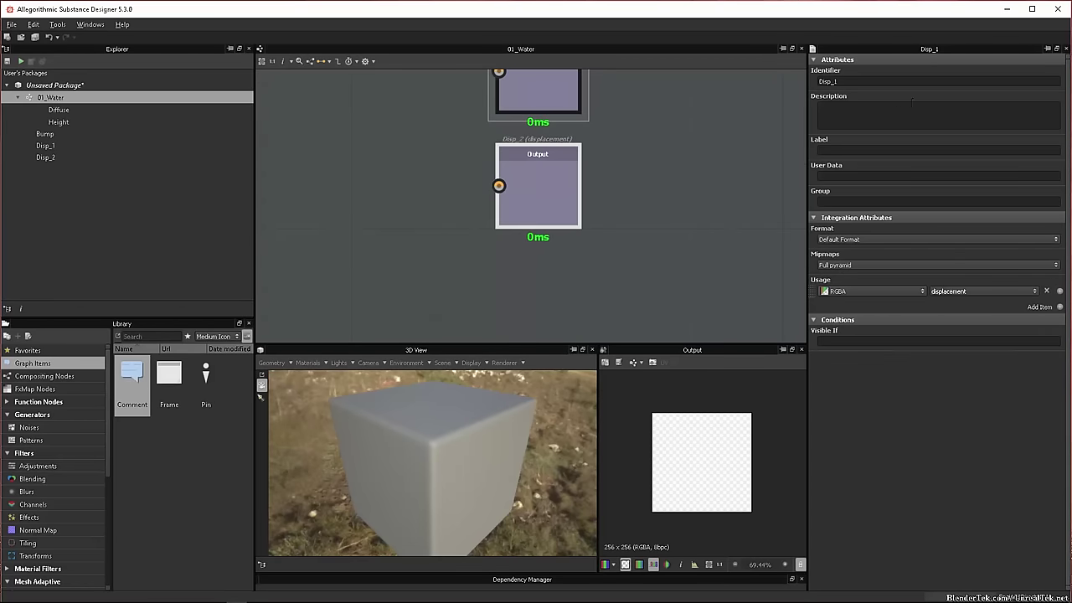
- Set the Disp_1 output's identifier to Norm and change its usage to normal
key("ctrl+a")
type("Norm")
left_click(1035, 290)
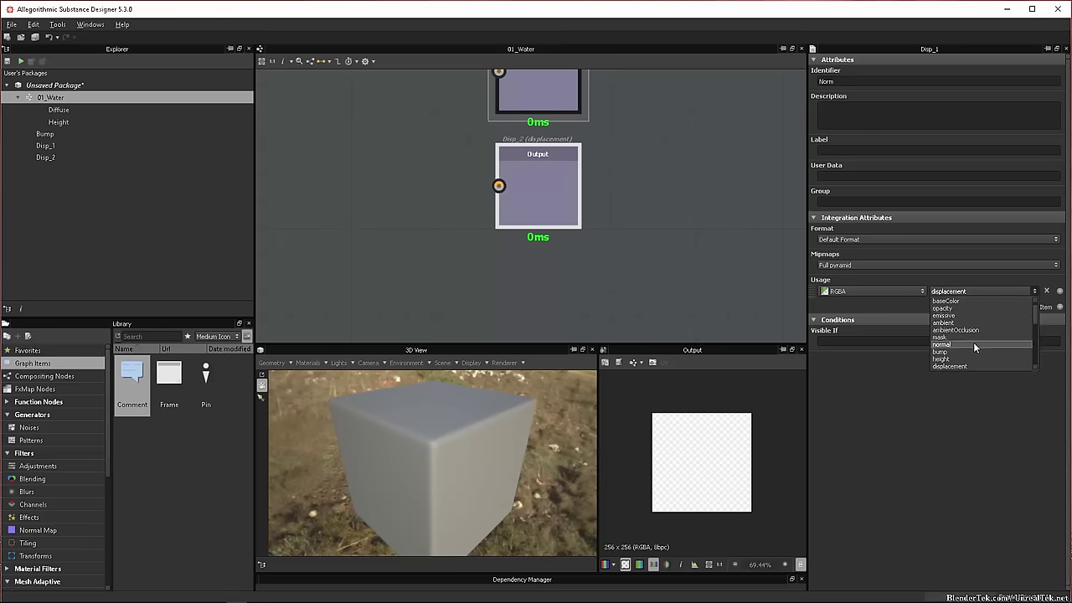
left_click(972, 343)
key("Return")
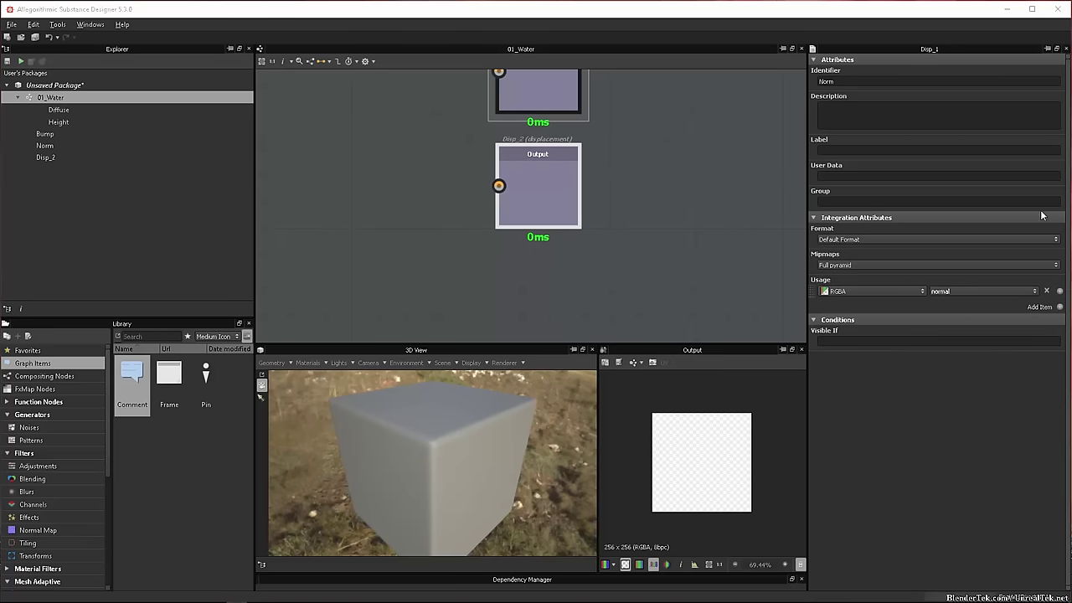
- Duplicate the Disp_2 output node and align the copy directly below it
left_click(559, 189)
key("ctrl+d")
left_click_drag(533, 214, 547, 306)
key("ctrl+a")
type("Spec")
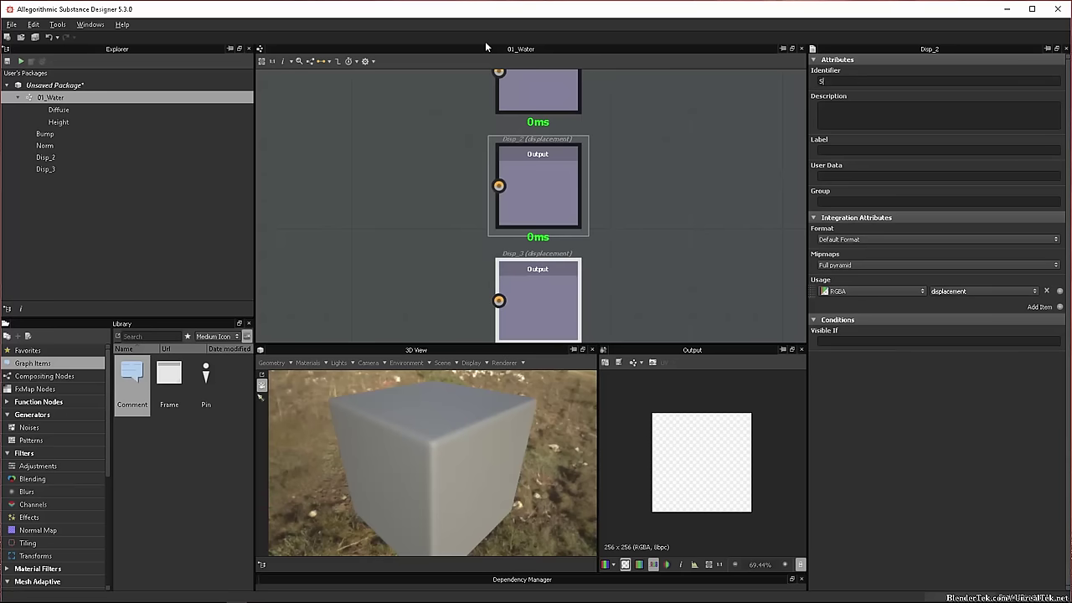
key("Return")
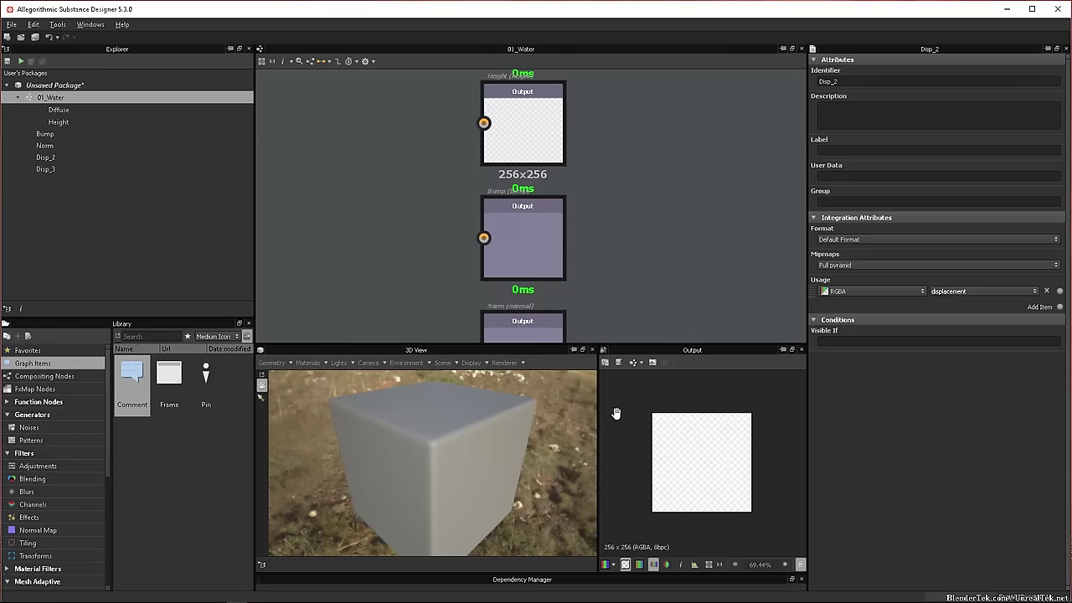
- Check the identifiers and usages of the Bump, Norm and Disp_2 output nodes one after another
left_click(475, 204)
left_click(476, 301)
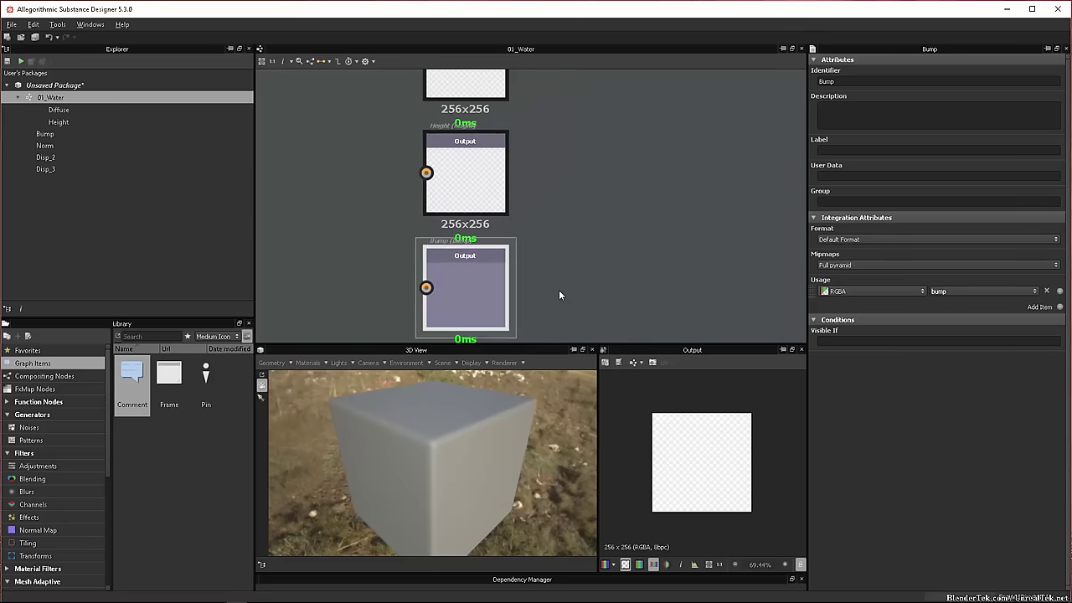
middle_click_drag(560, 294, 594, 142)
left_click(497, 252)
middle_click_drag(593, 259, 575, 300)
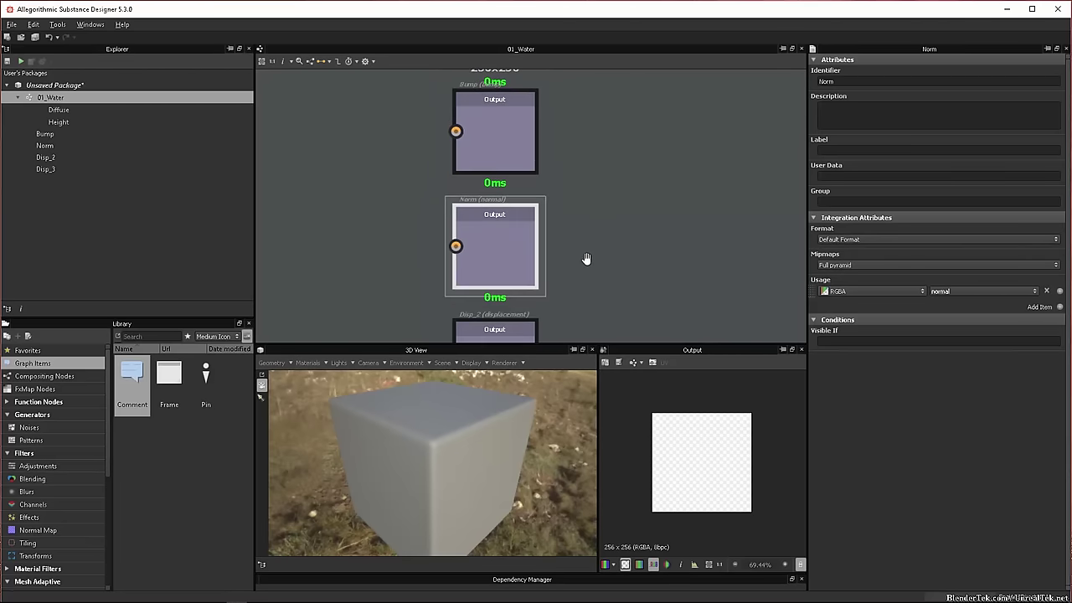
left_click(528, 142)
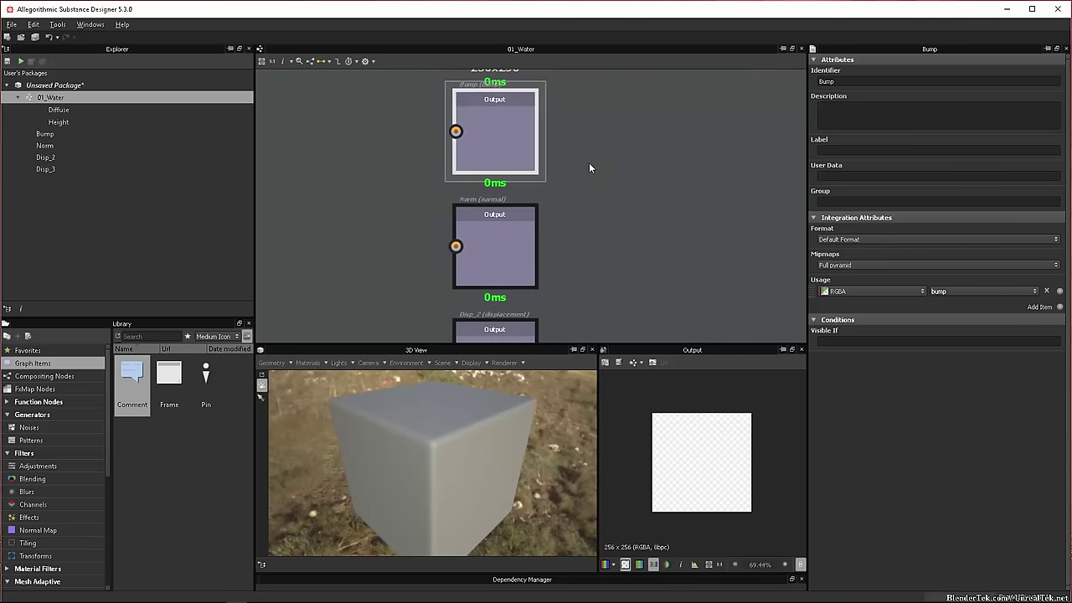
left_click(508, 258)
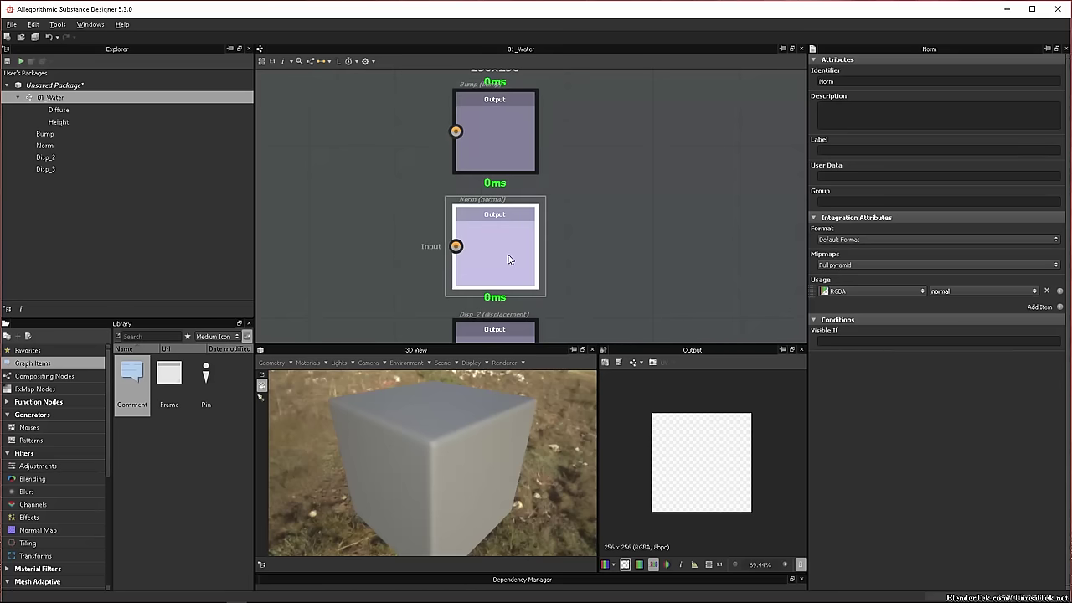
left_click(518, 337)
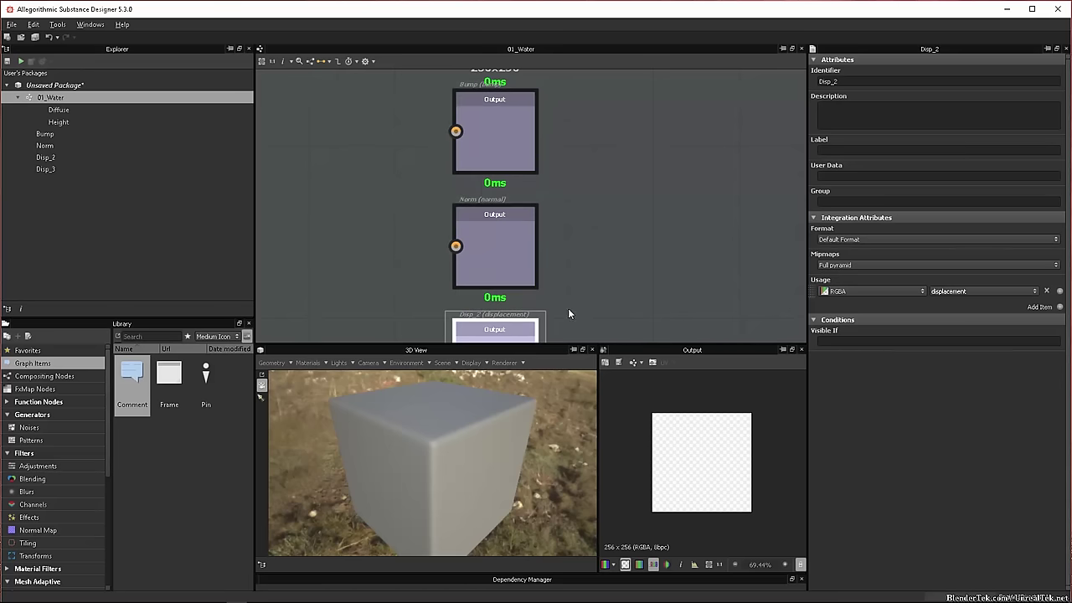
- Set the lowest output node's identifier to Spec and change its usage to specular
middle_click_drag(623, 199, 656, 37)
middle_click_drag(650, 248, 661, 145)
left_click(552, 210)
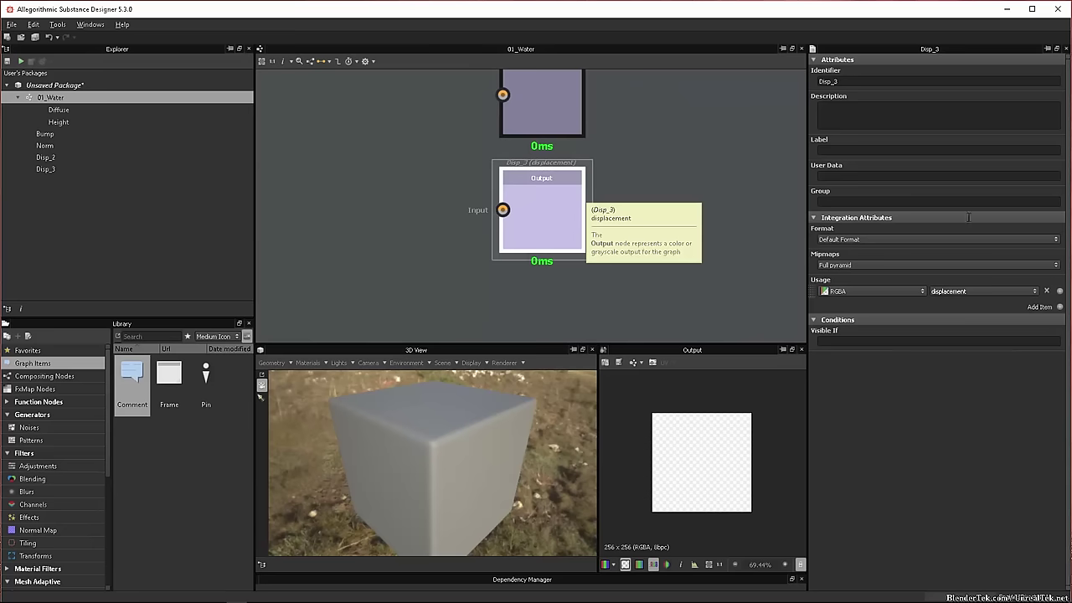
double_click(876, 81)
type("Spec")
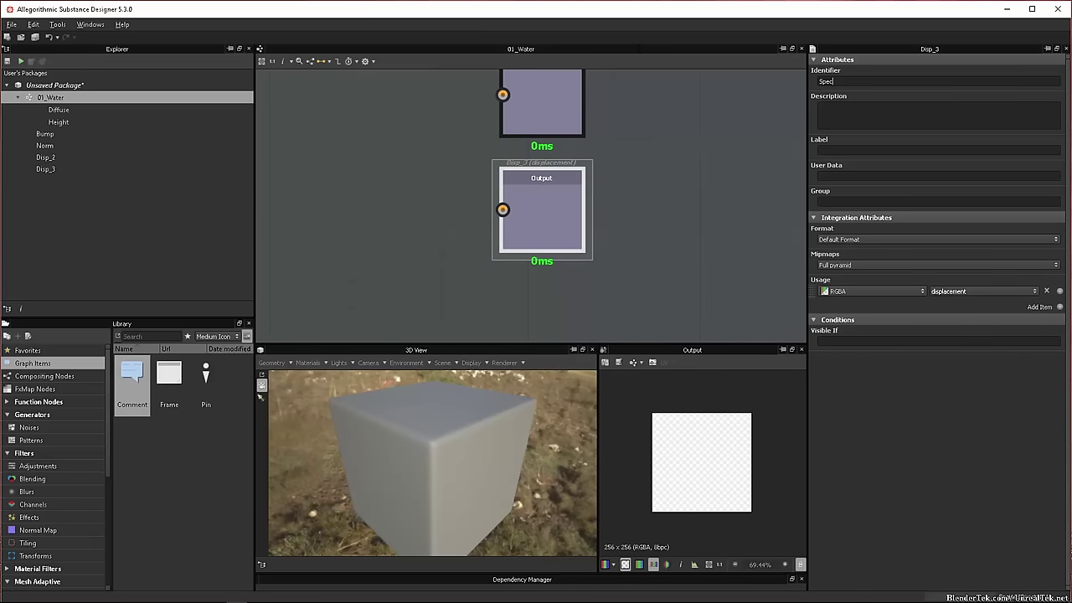
key("Return")
left_click(1013, 291)
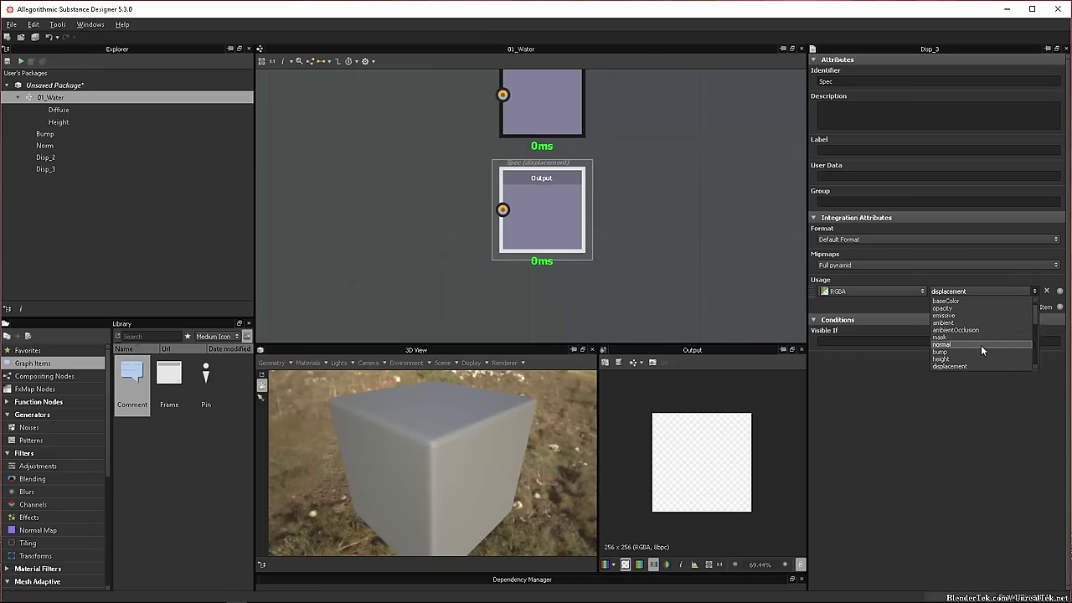
scroll(980, 343, "down", 2)
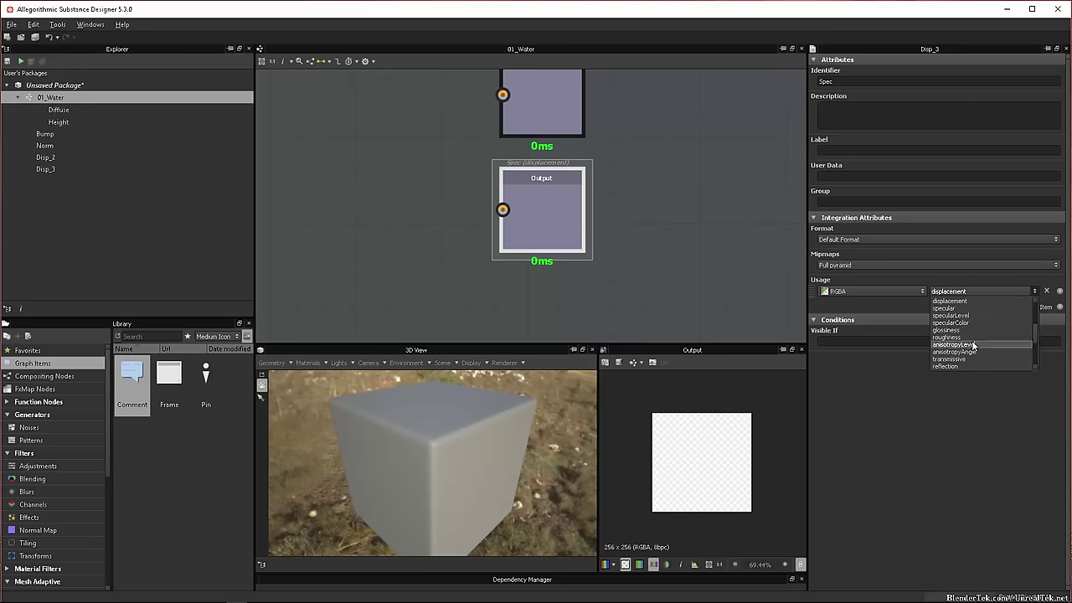
left_click(967, 330)
- Rename the Disp_2 output's identifier to Disp
middle_click_drag(671, 146, 651, 325)
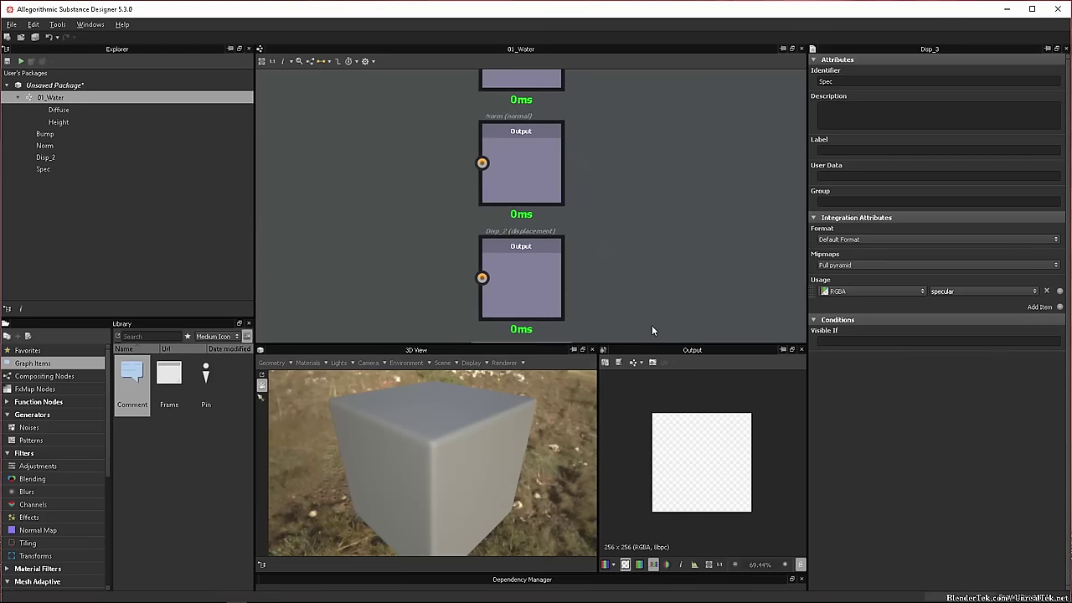
left_click(544, 291)
type("Disp")
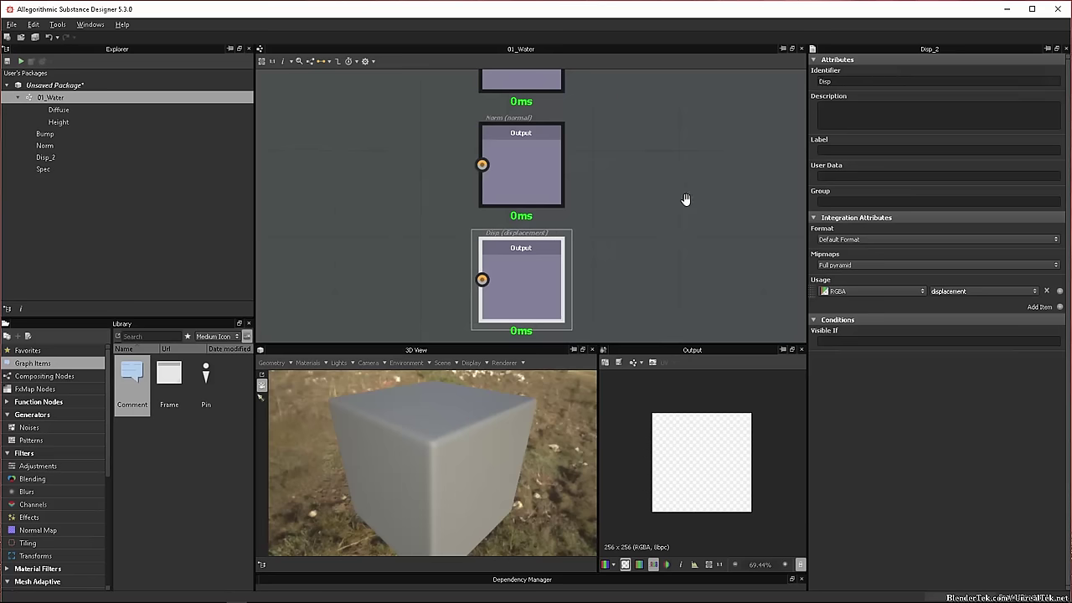
middle_click_drag(686, 198, 675, 462)
left_click(508, 293)
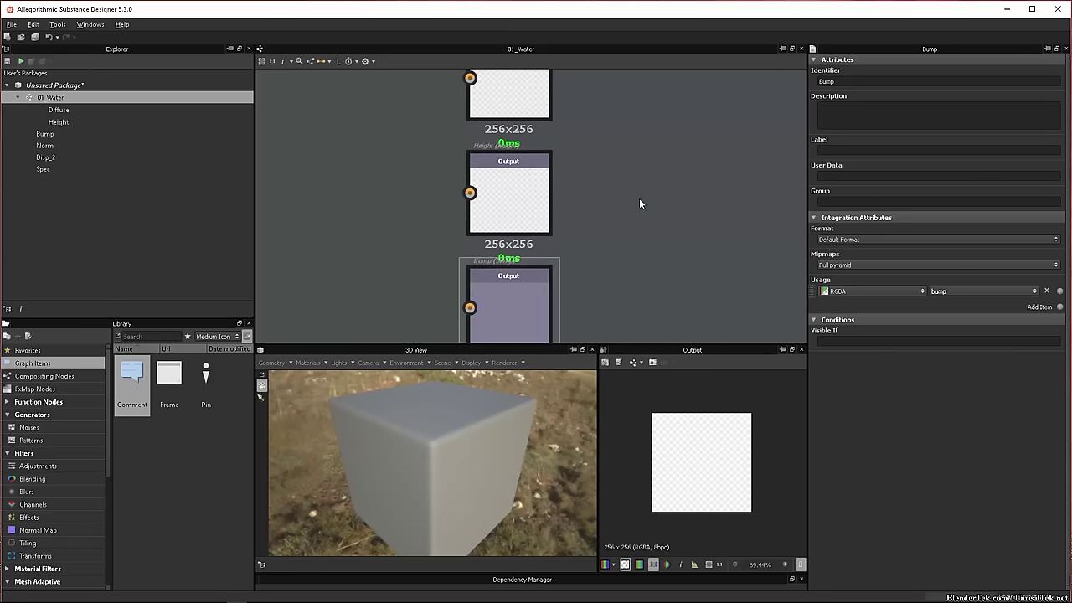
scroll(641, 310, "down", 5)
middle_click_drag(647, 310, 628, 204)
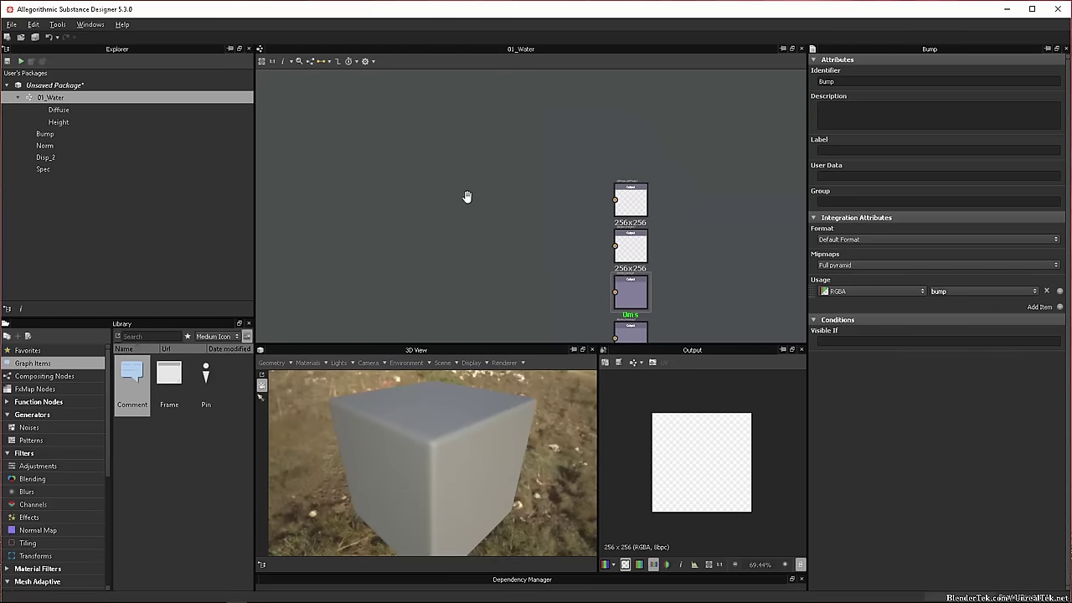
middle_click_drag(467, 196, 620, 199)
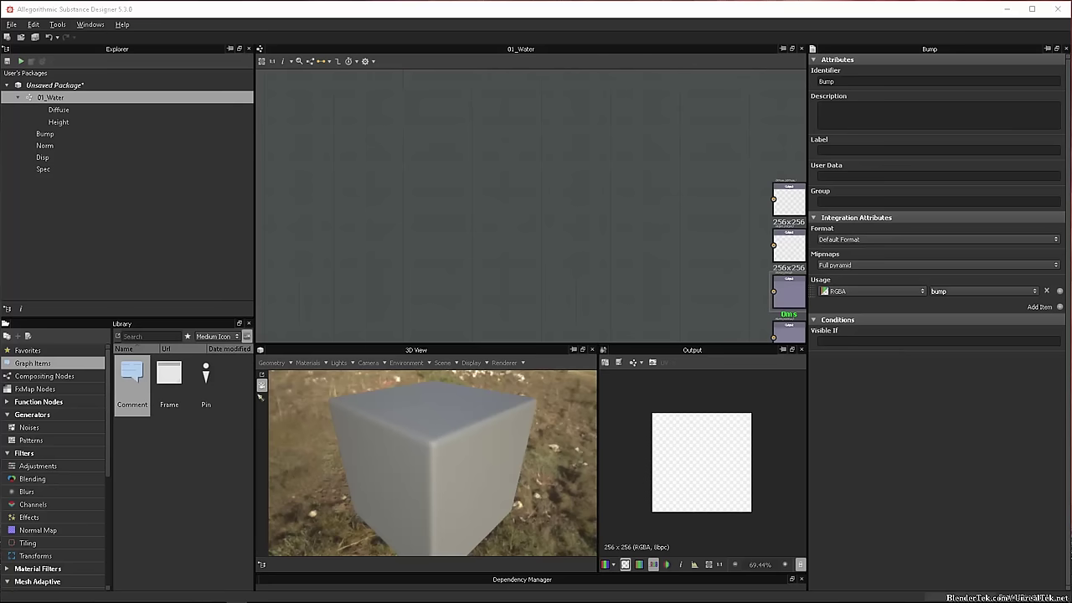
left_click(288, 157)
scroll(382, 141, "down", 4)
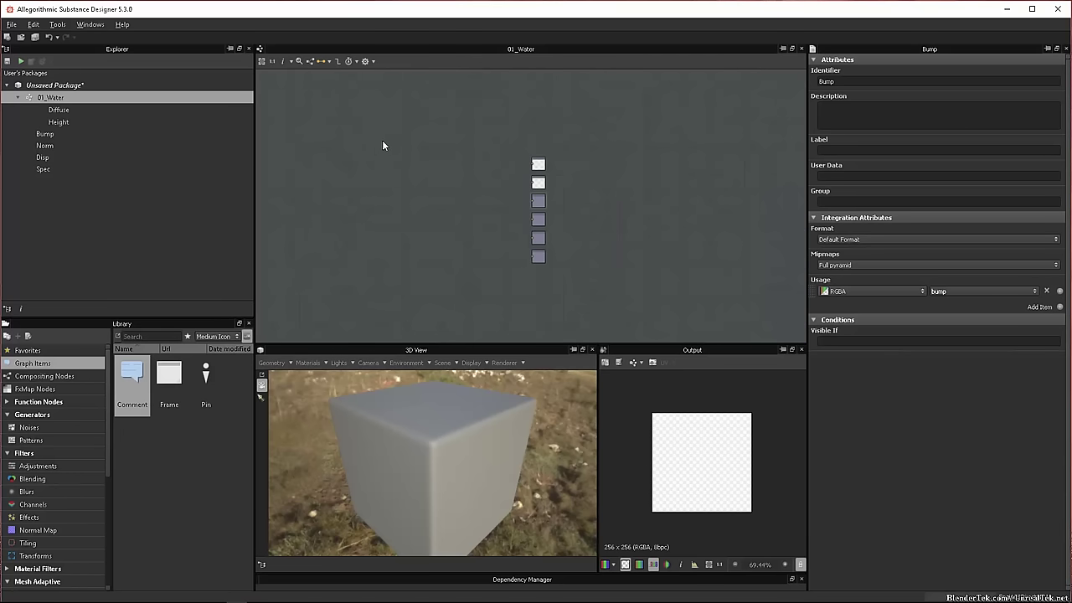
right_click(381, 144)
left_click(527, 164)
middle_click_drag(536, 126, 787, 130)
middle_click_drag(459, 138, 505, 170)
scroll(539, 194, "down", 3)
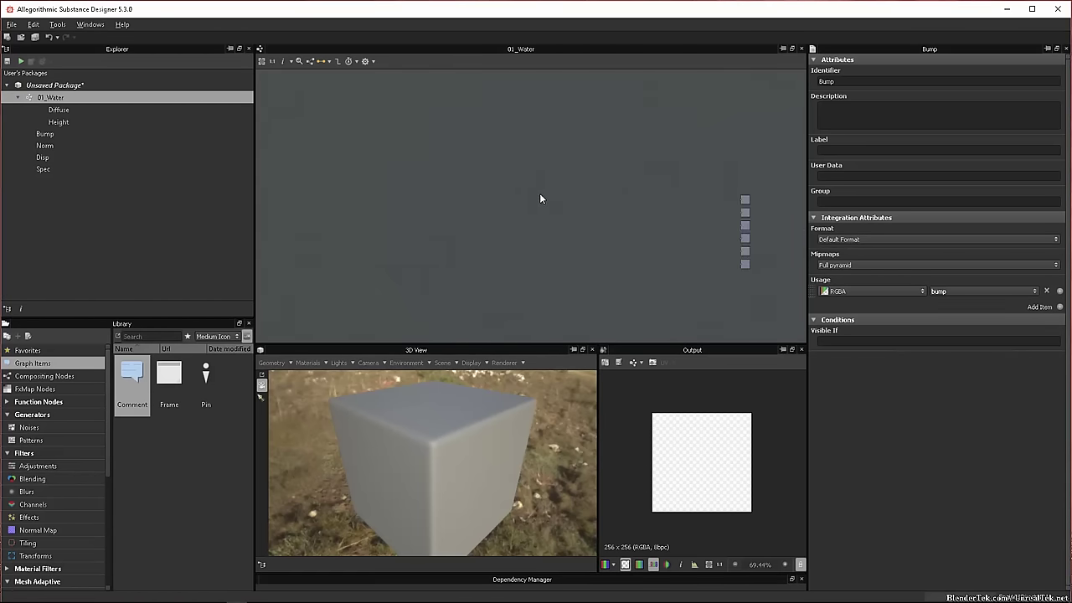
scroll(506, 190, "up", 3)
middle_click_drag(442, 123, 447, 190)
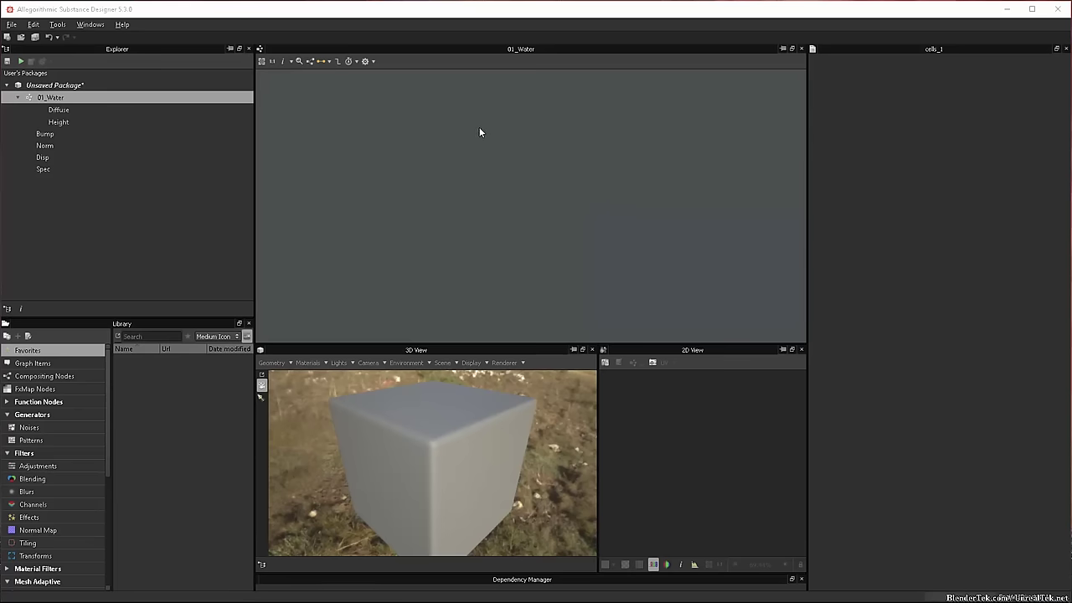
right_click(456, 114)
mouse_move(469, 122)
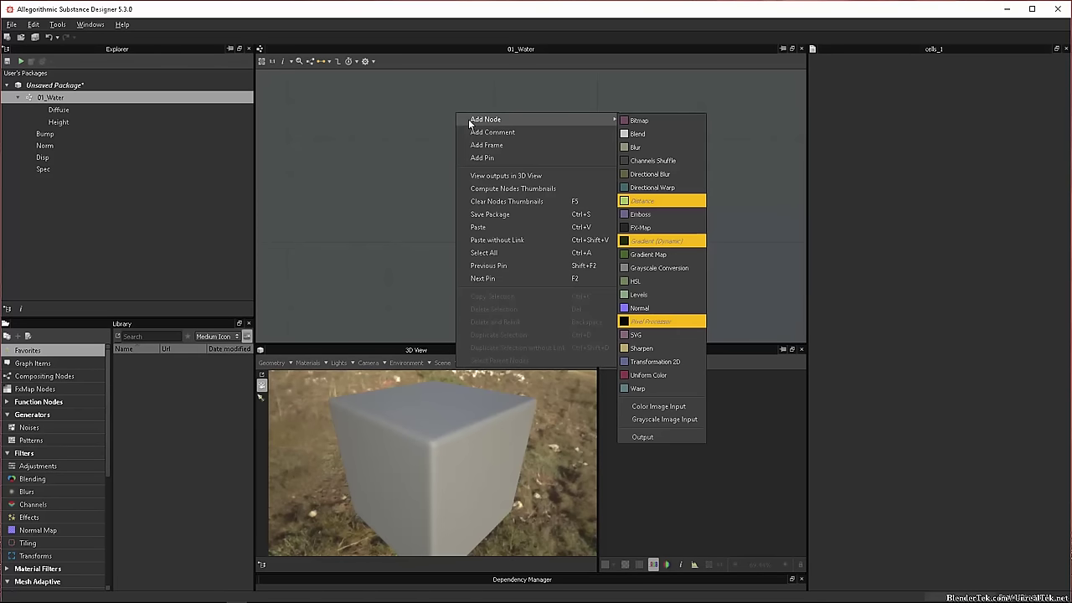
left_click(358, 138)
- Add a Cells 1 noise node from the library to an empty area of the graph and set its Distance to 25
scroll(51, 491, "down", 3)
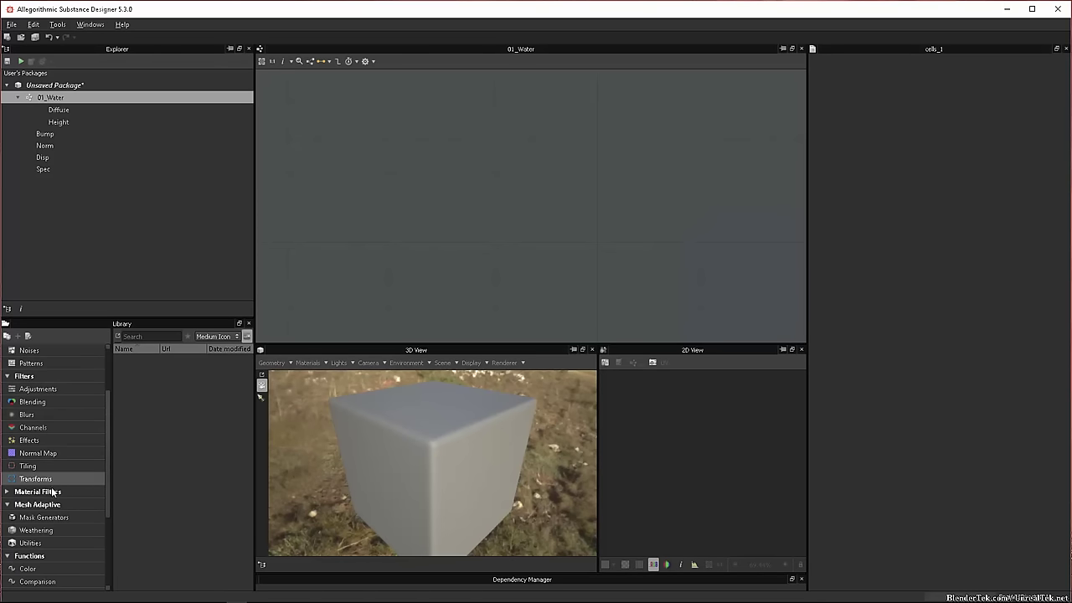
scroll(51, 490, "up", 3)
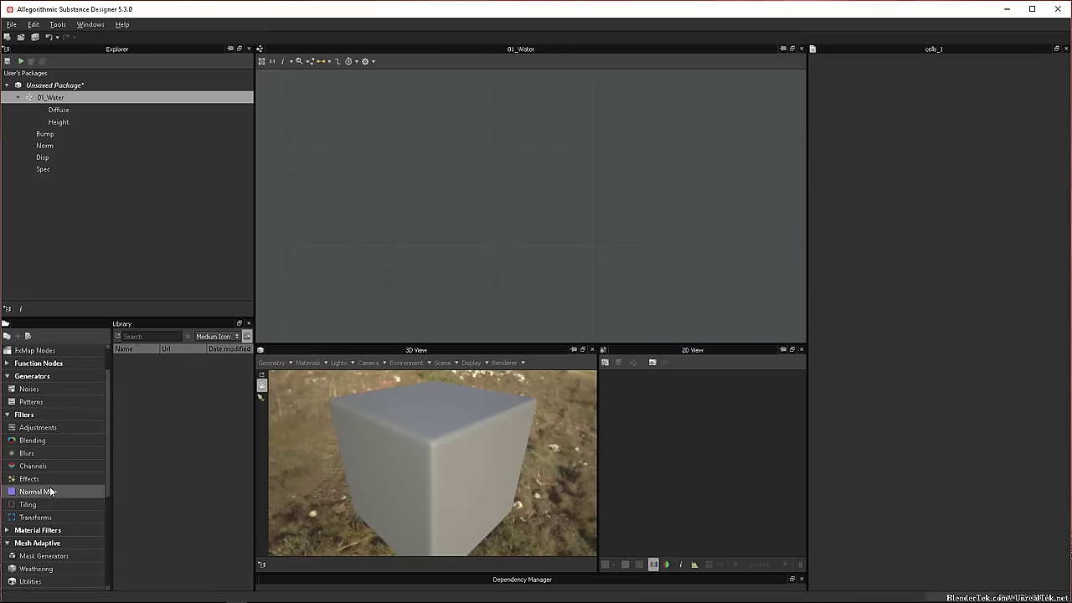
left_click(40, 377)
left_click(44, 390)
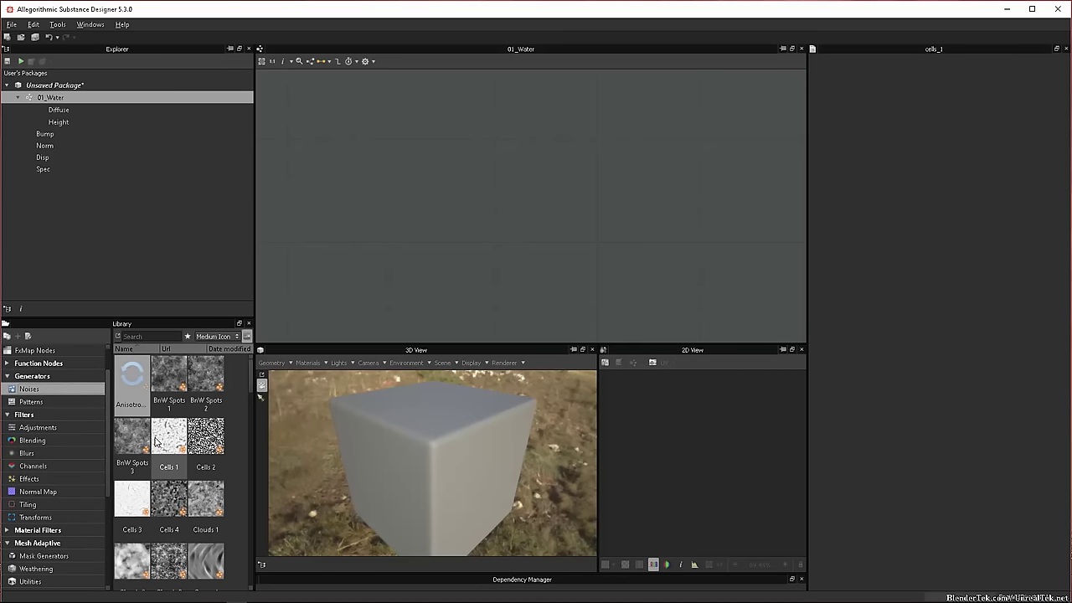
left_click_drag(162, 441, 419, 127)
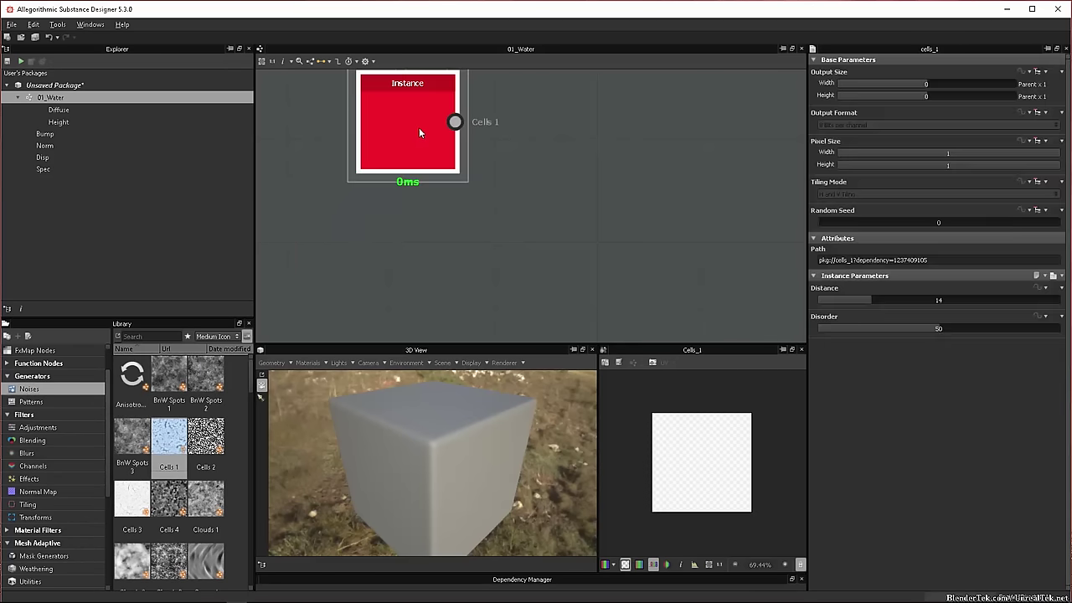
left_click(548, 206)
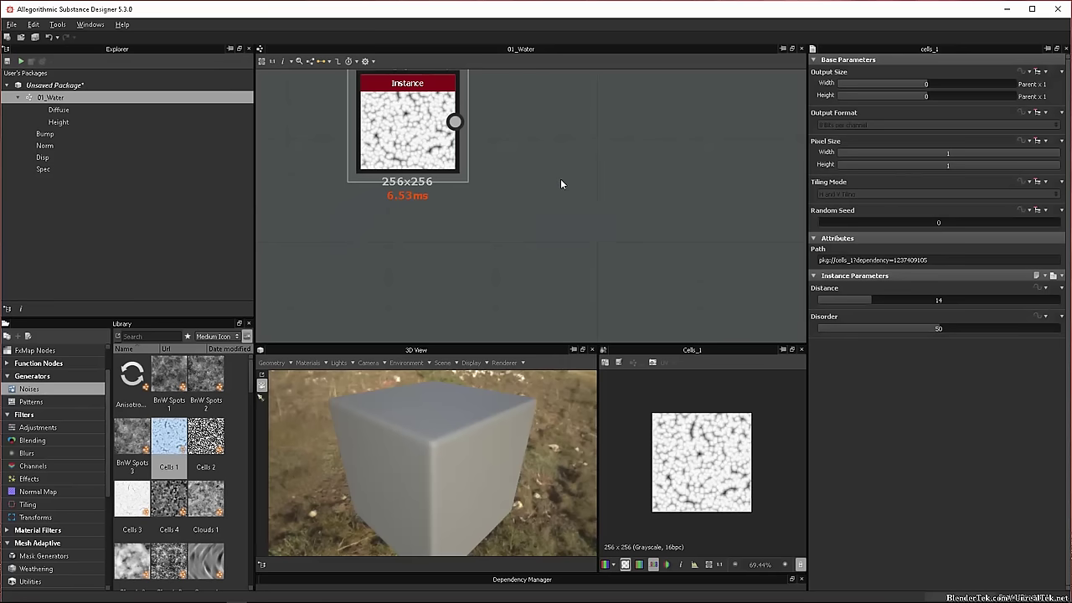
middle_click_drag(590, 201, 623, 235)
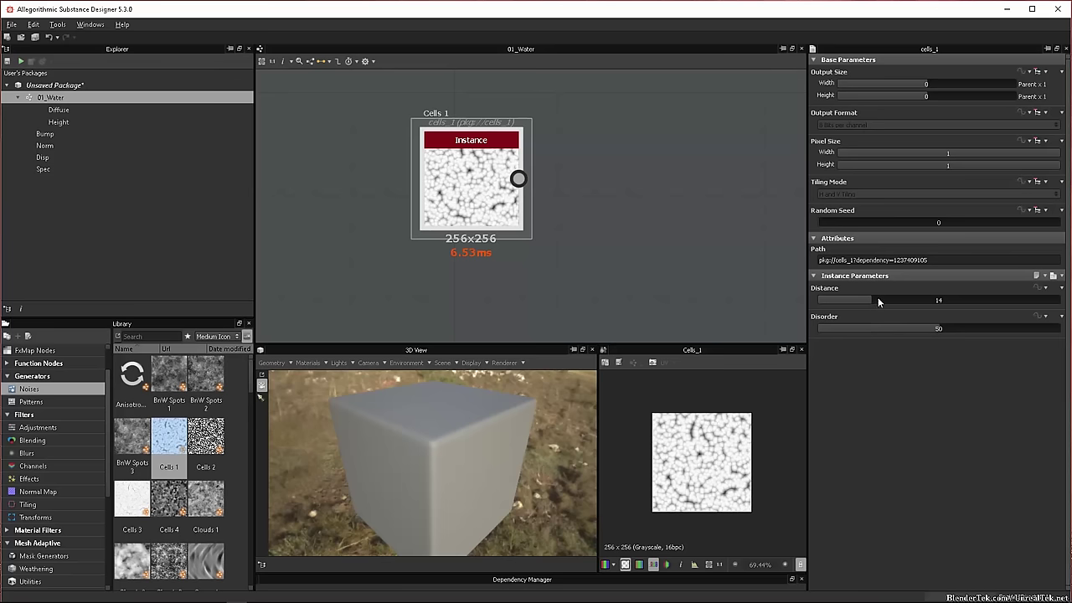
left_click_drag(871, 301, 911, 309)
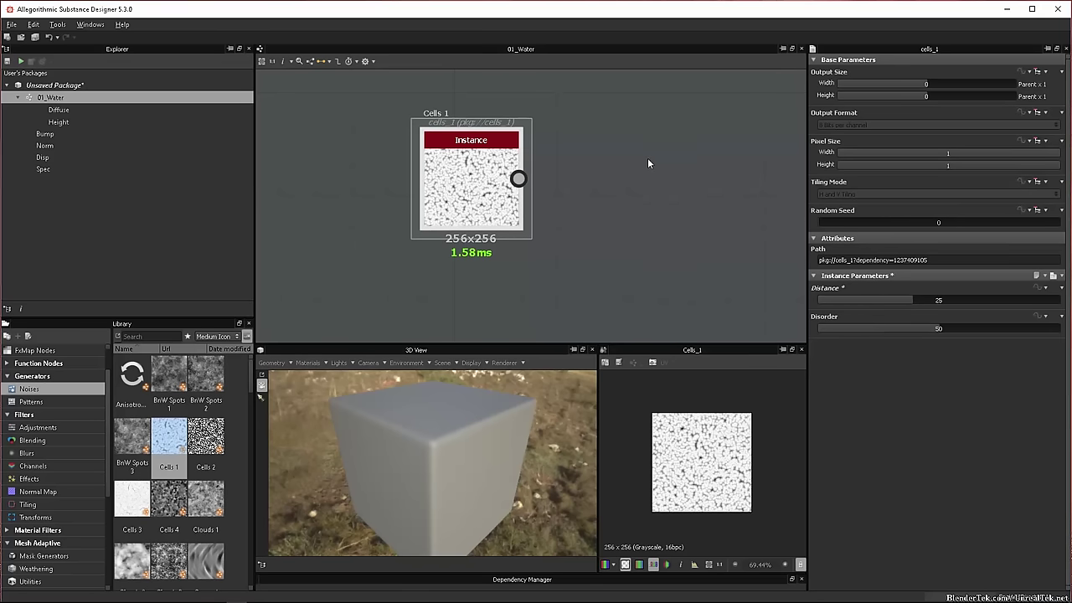
- Add a Levels node beside the Cells 1 node and feed the Cells 1 output into it
middle_click_drag(559, 185, 407, 199)
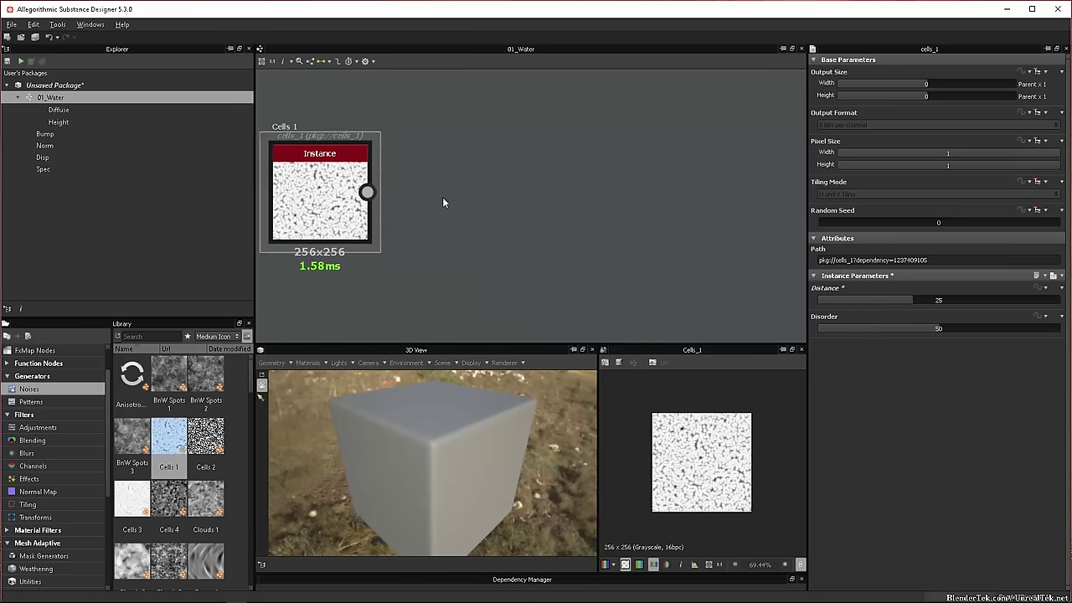
right_click(449, 118)
mouse_move(532, 125)
left_click(645, 302)
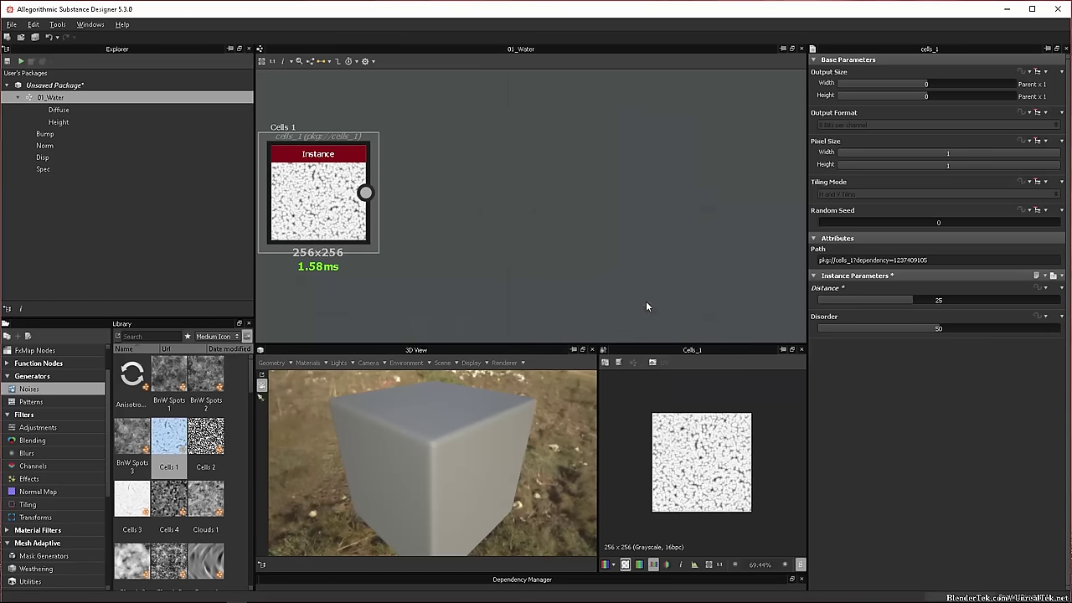
left_click_drag(488, 158, 537, 184)
left_click_drag(366, 192, 494, 192)
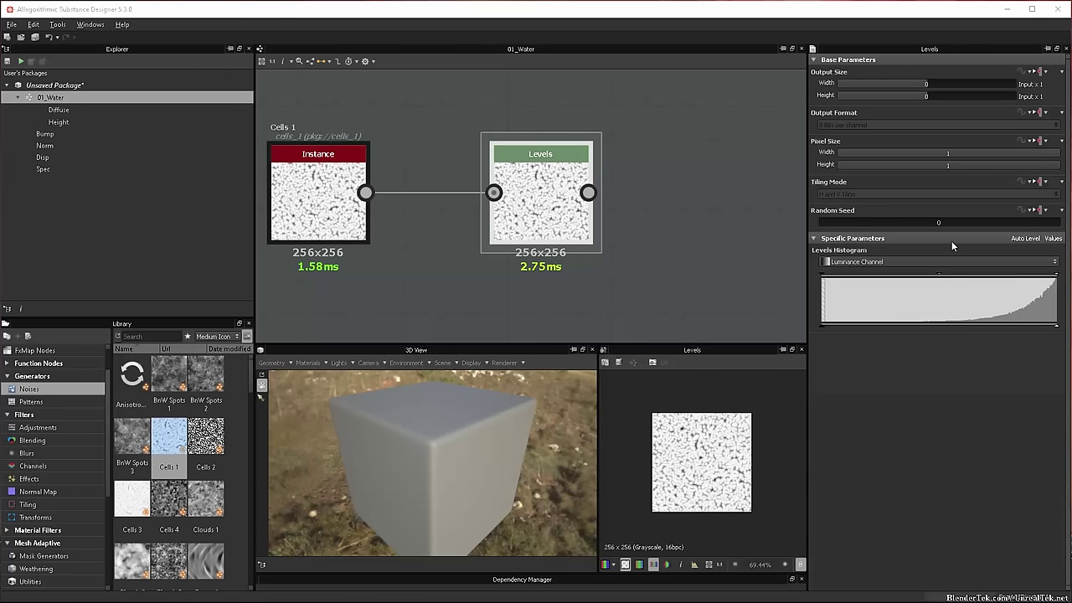
- Invert the cell pattern in the Levels node by setting Level Out Low to 1 and Level Out High to 0
left_click(1057, 239)
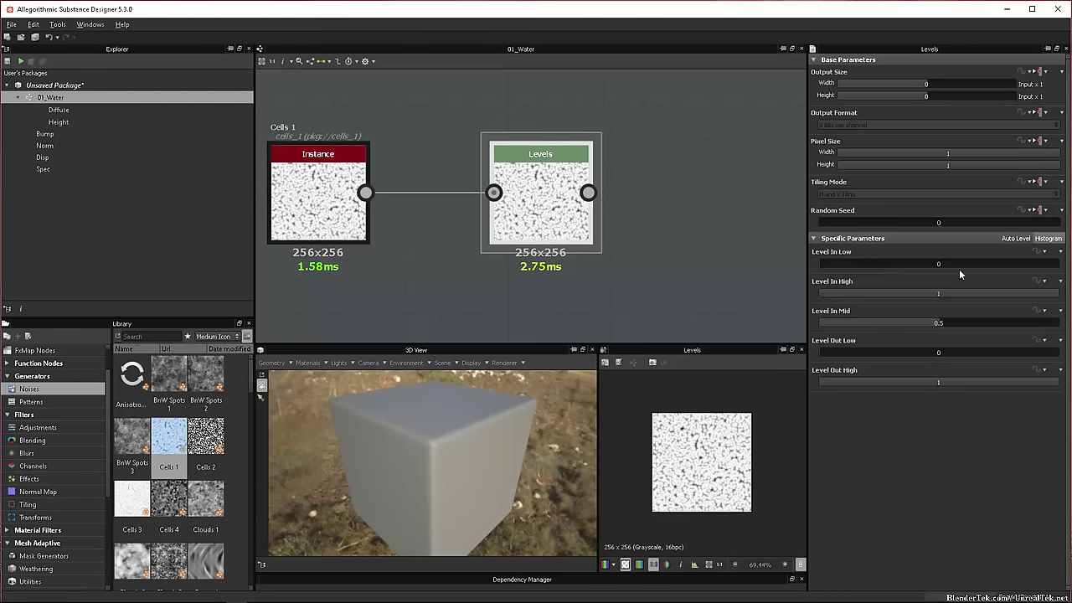
left_click(940, 354)
left_click_drag(940, 354, 820, 388)
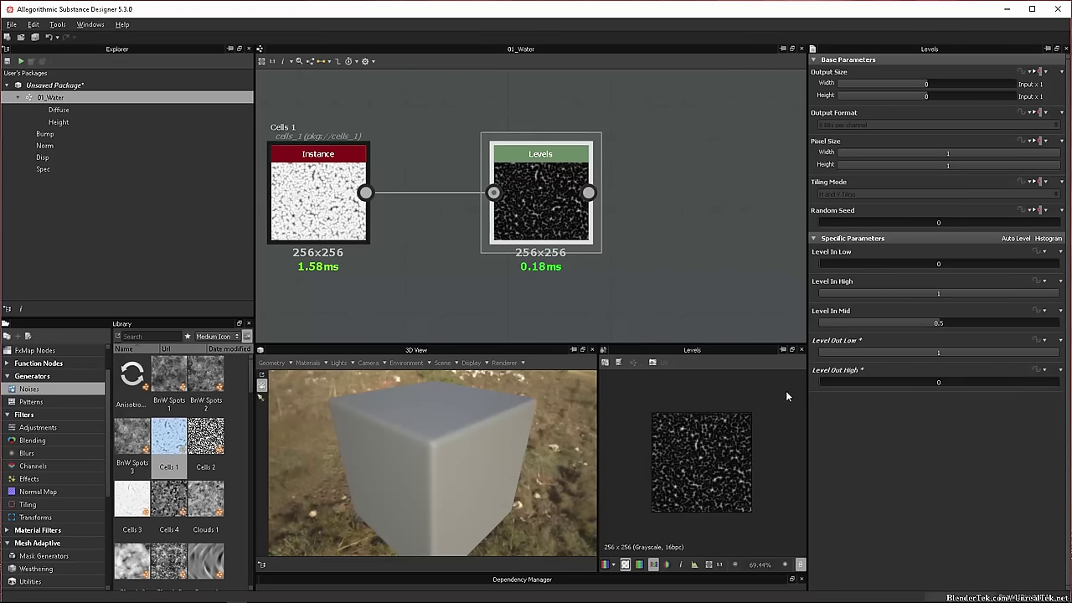
left_click(1048, 238)
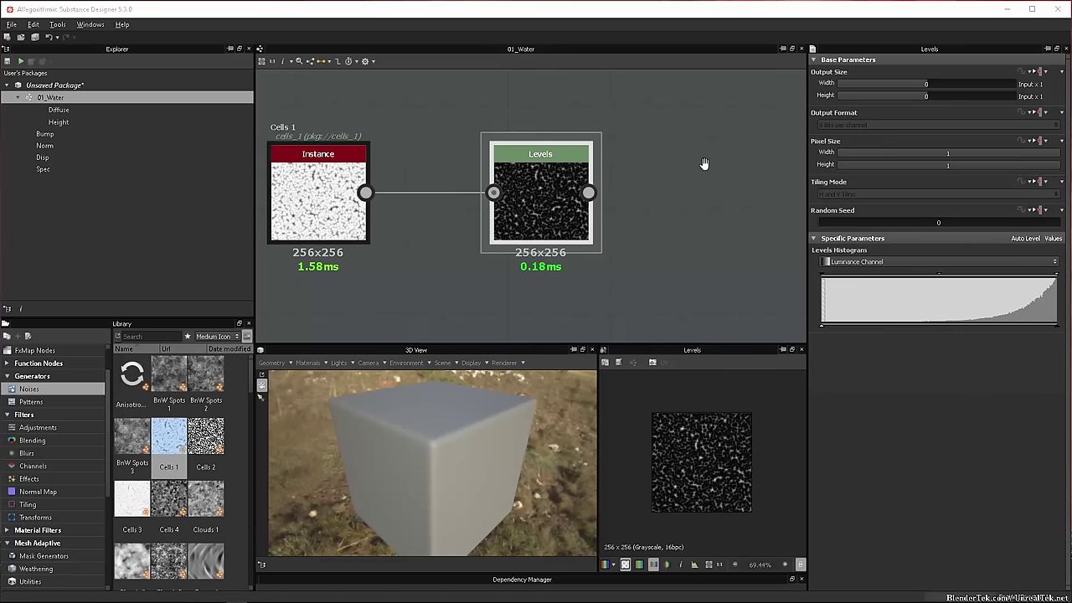
- Add a Transformation 2D node after the Levels node and connect the Levels output to its input
middle_click_drag(688, 201, 566, 190)
right_click(566, 153)
mouse_move(590, 156)
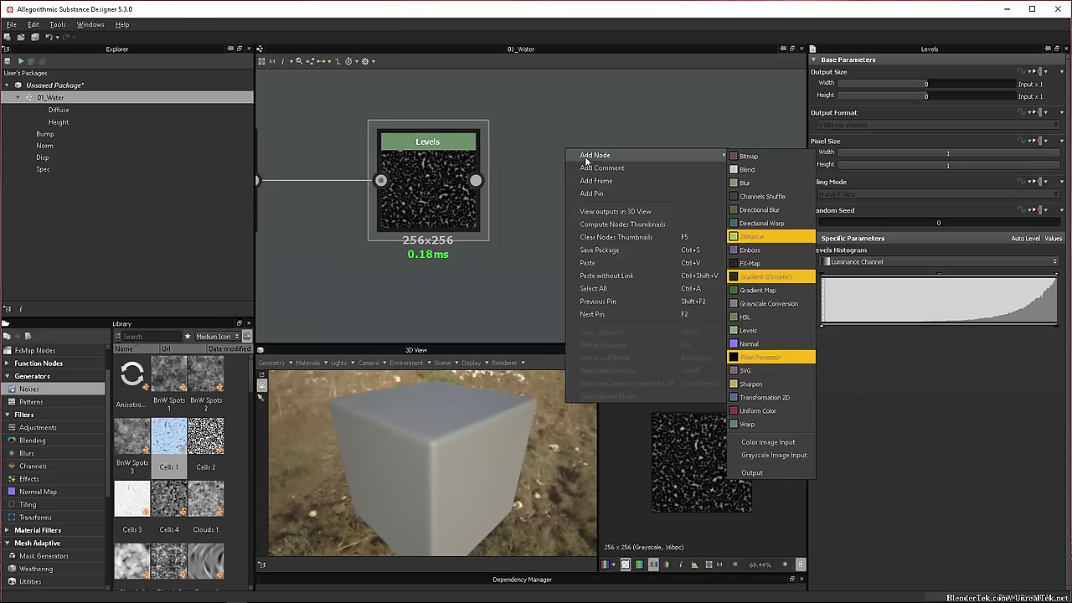
left_click(789, 398)
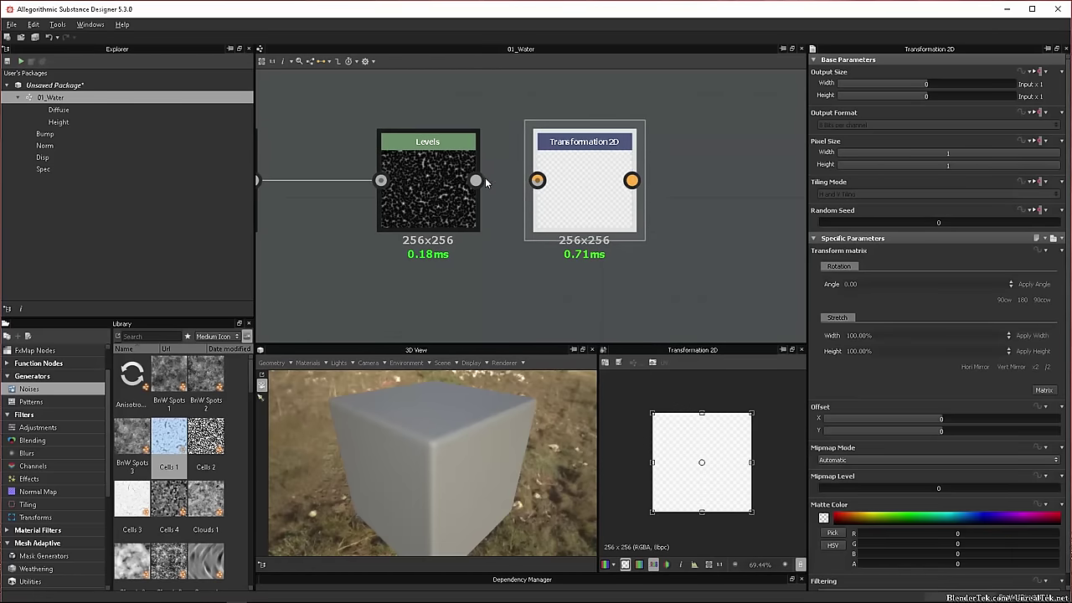
left_click_drag(476, 180, 537, 180)
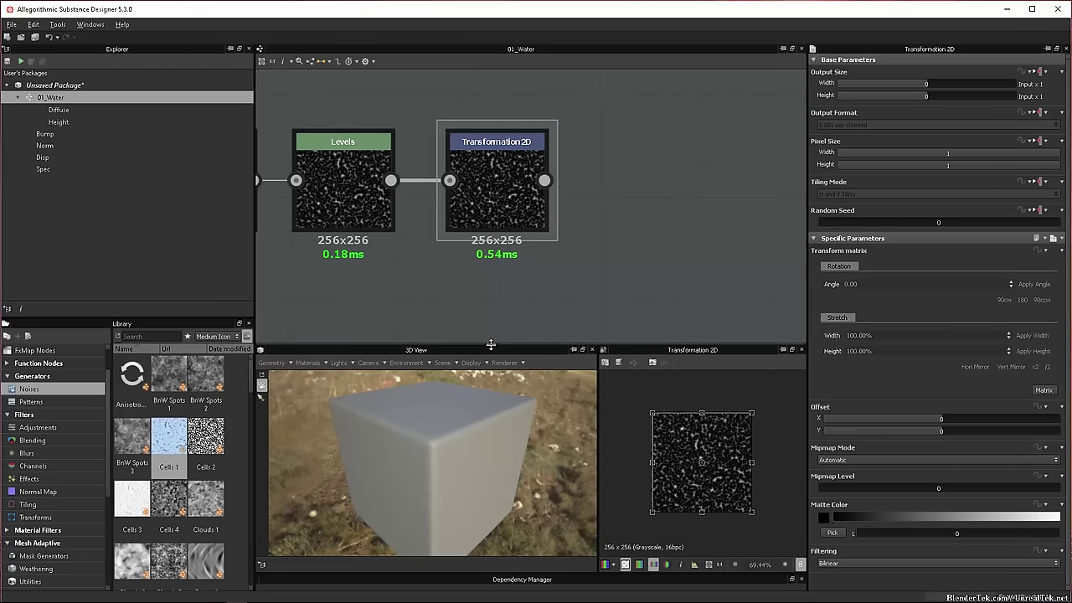
- Resize the surrounding panes to enlarge the graph area and give the library more height
left_click_drag(490, 344, 491, 405)
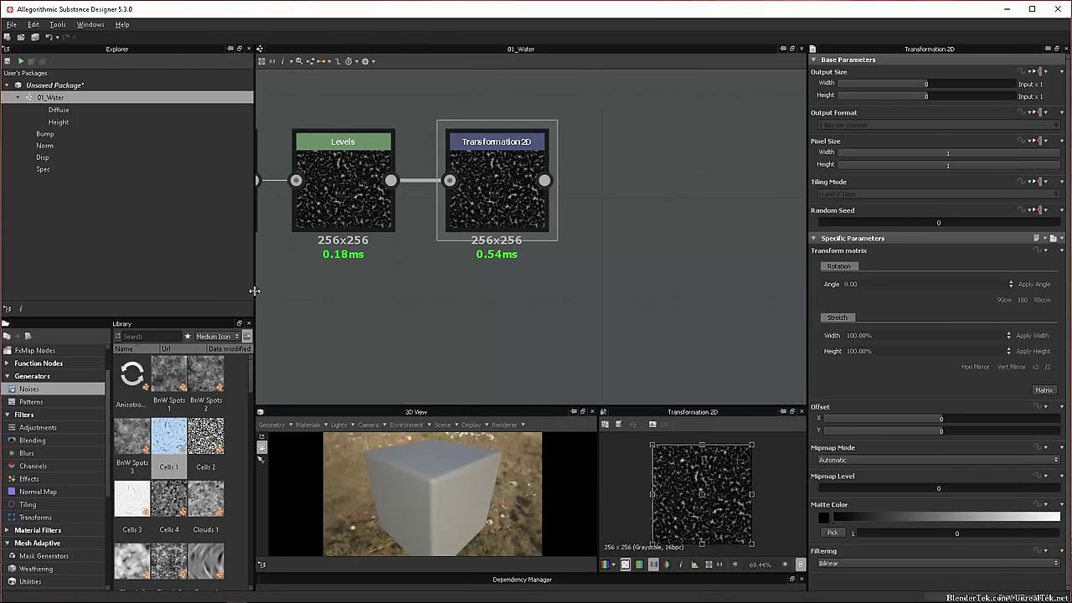
left_click_drag(254, 293, 198, 292)
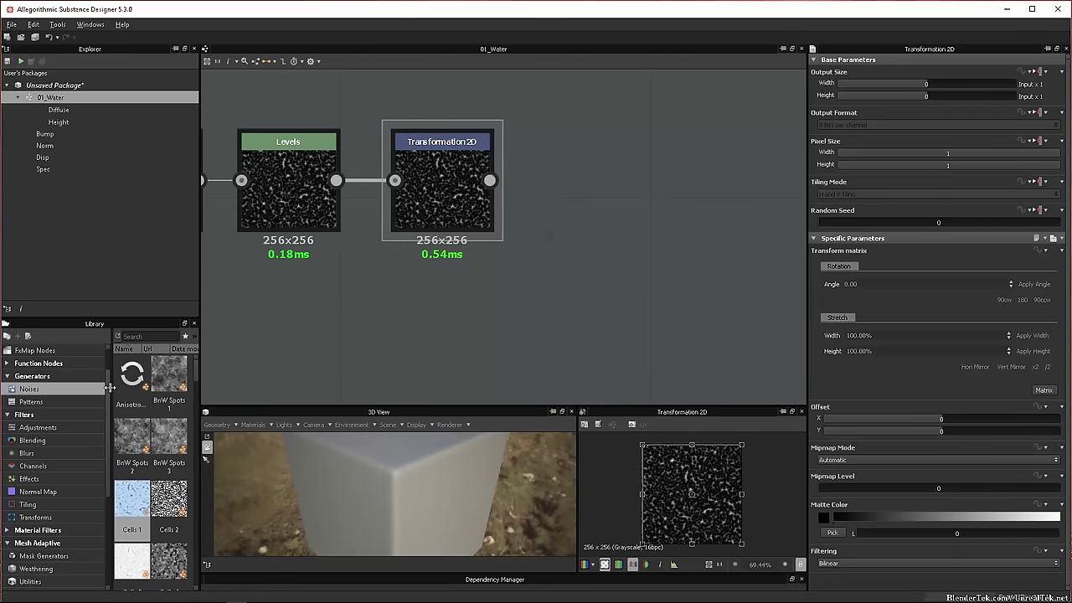
left_click_drag(110, 390, 93, 390)
left_click_drag(122, 318, 122, 236)
left_click_drag(807, 266, 871, 264)
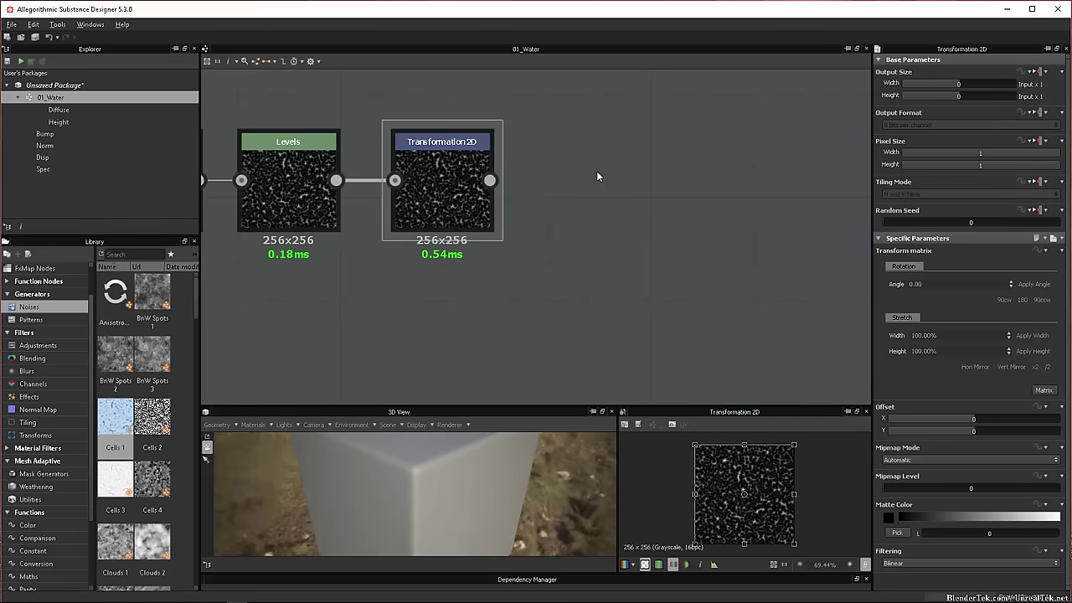
- Display the graph's node shortcuts, add a Directional Warp node and connect the Transformation 2D output to its main input
left_click(261, 61)
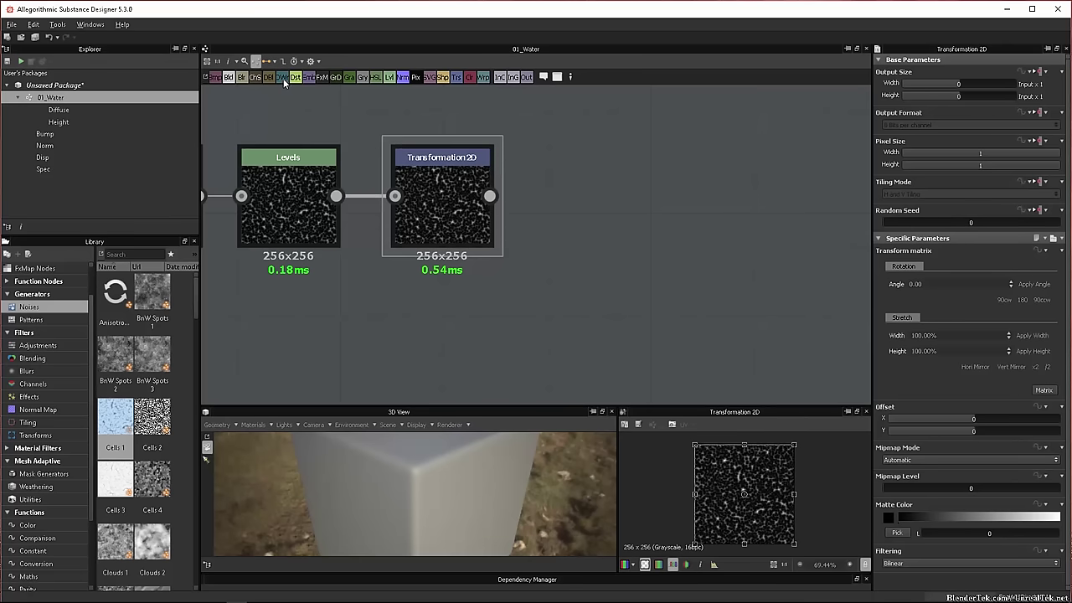
left_click_drag(284, 82, 686, 248)
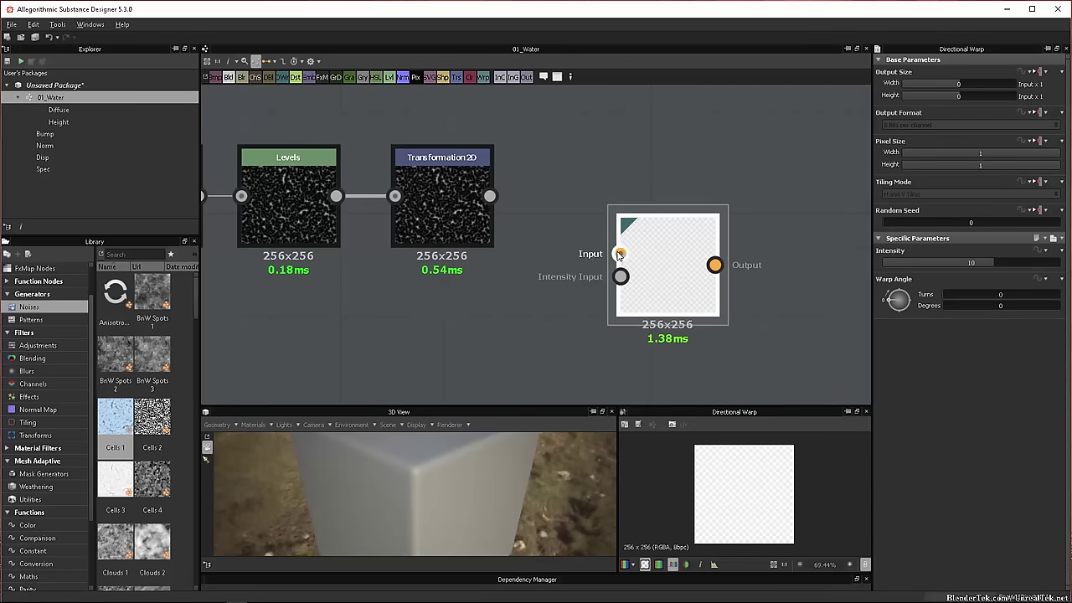
left_click_drag(619, 253, 496, 203)
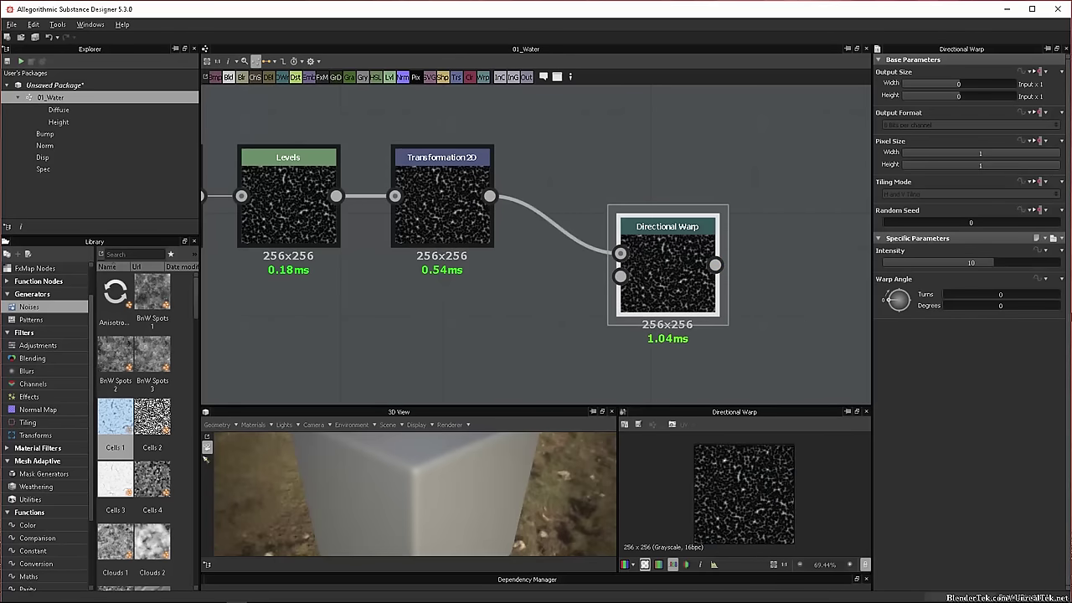
- Show the Transformation 2D node's transform as matrix values and set X1 to 5 and Y2 to 10
left_click(442, 201)
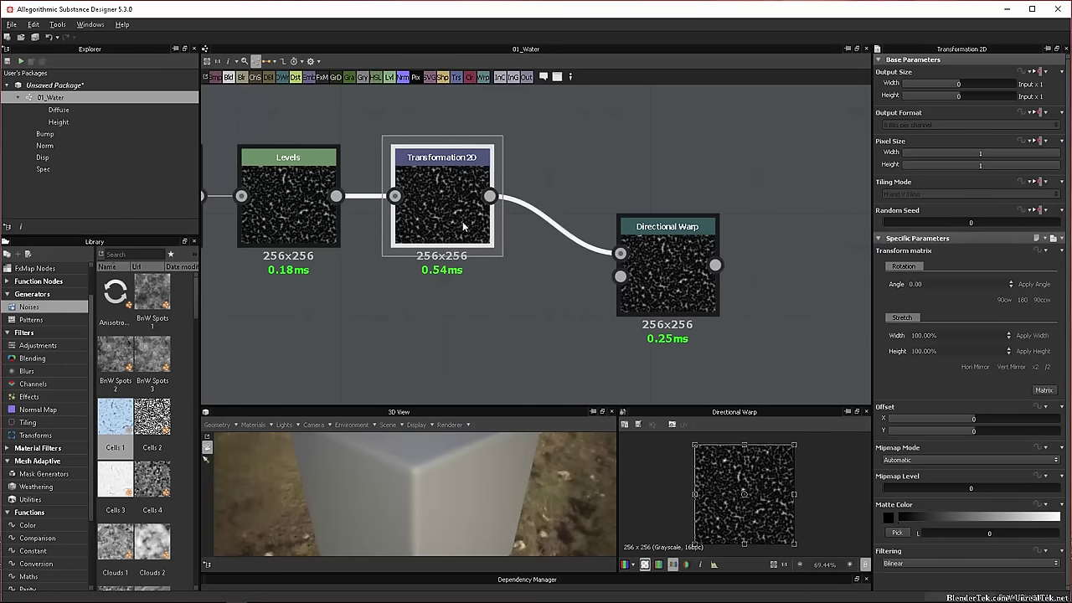
left_click(1044, 391)
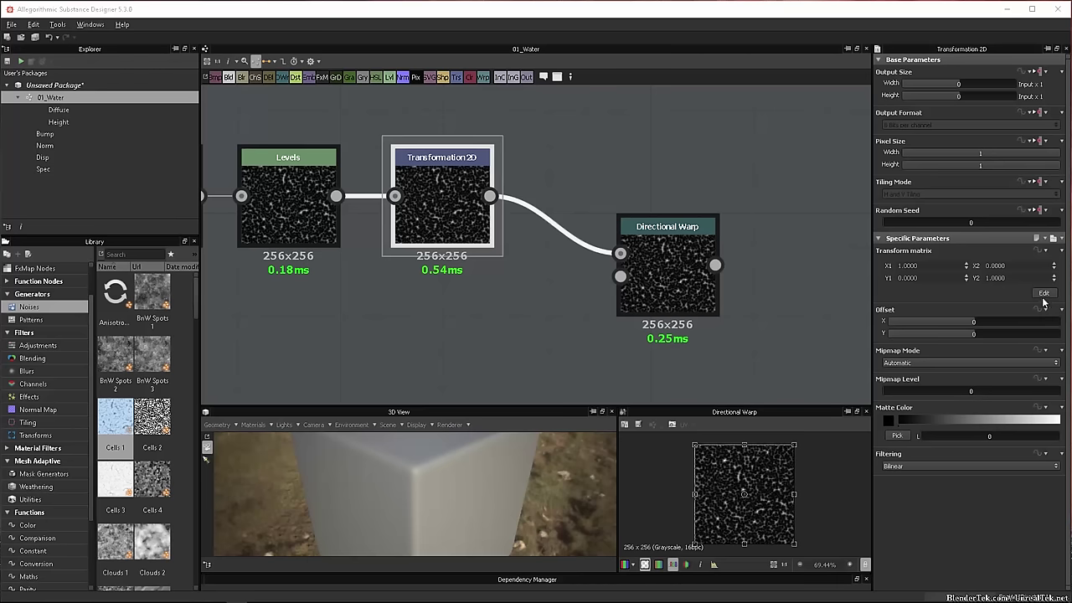
left_click(922, 268)
double_click(933, 270)
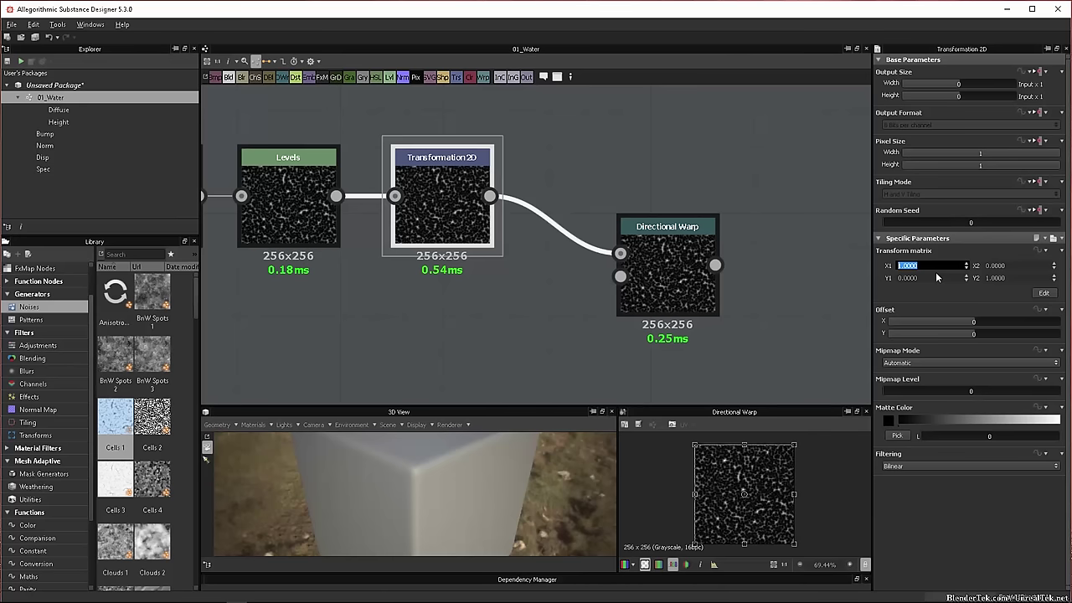
type("5")
key("Return")
left_click(1015, 276)
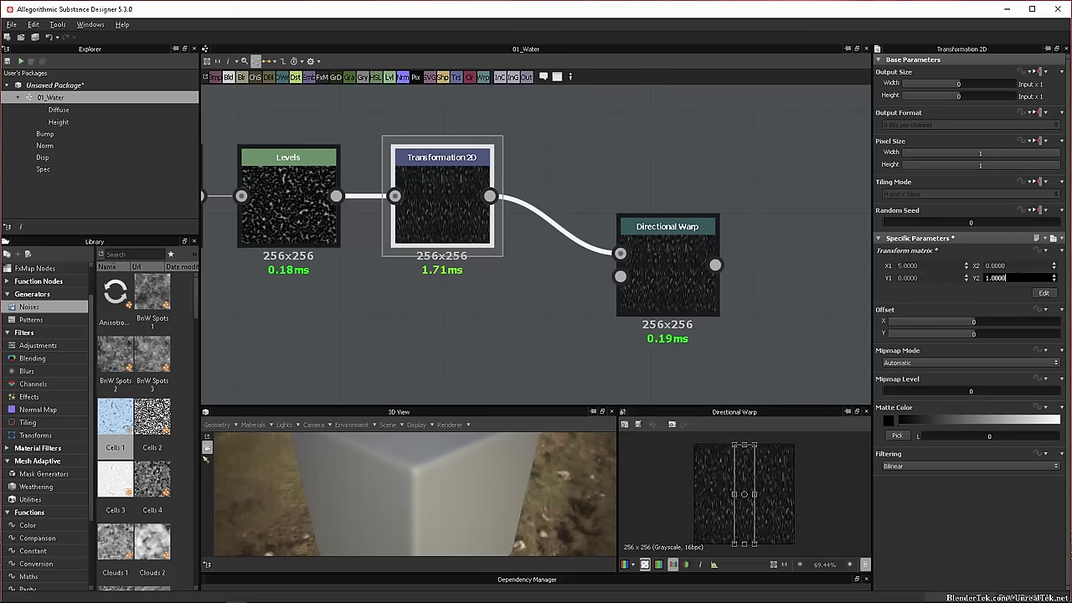
type("10")
key("Return")
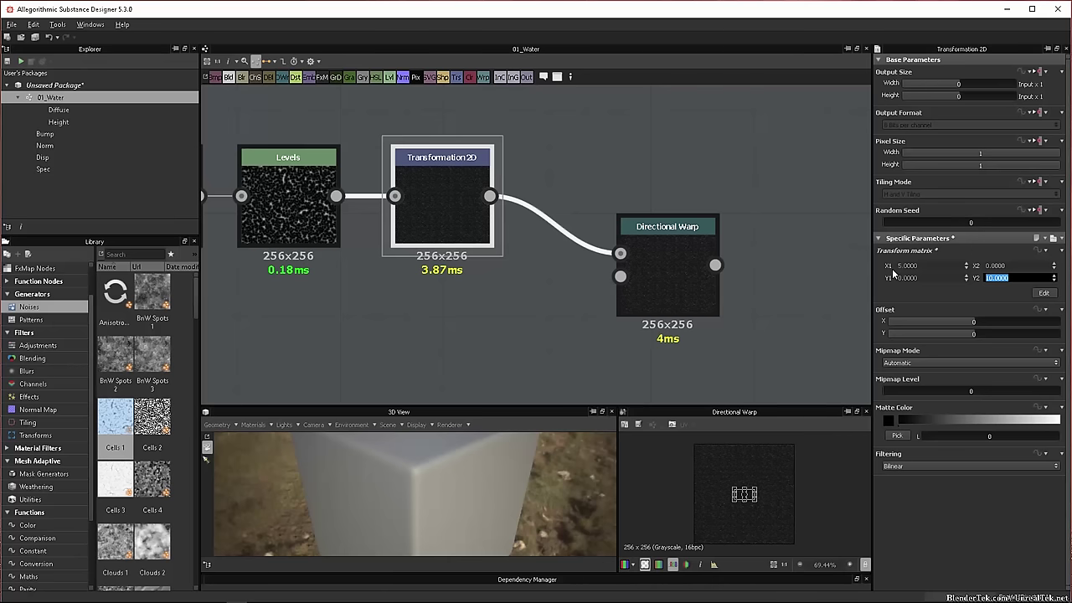
- Try a Y2 of 9 and then 8 with an X1 of 4 in the Transformation 2D matrix
type("9")
left_click(908, 265)
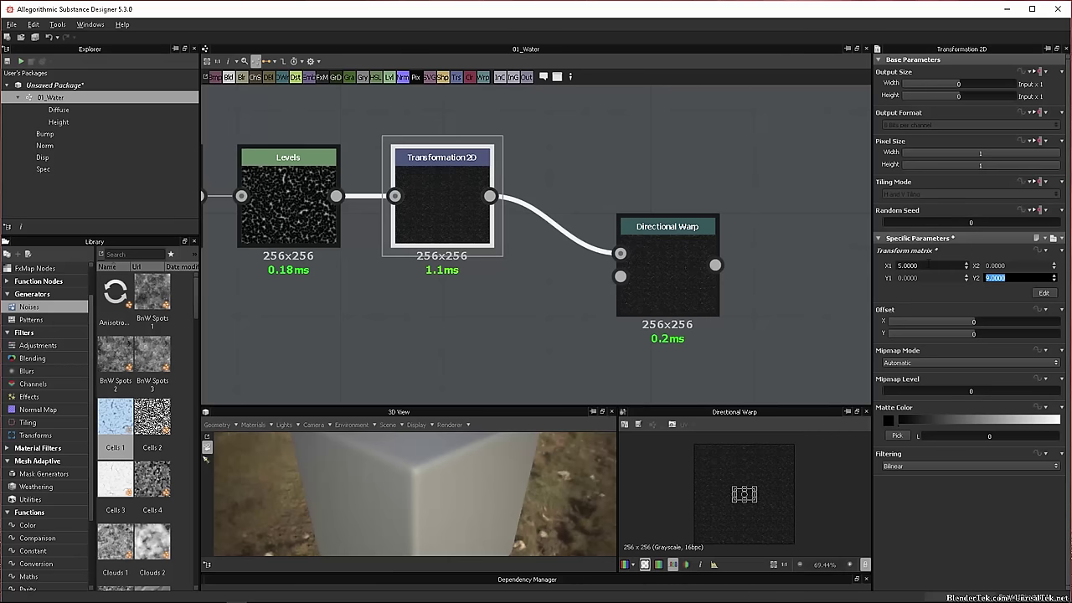
type("4")
key("Return")
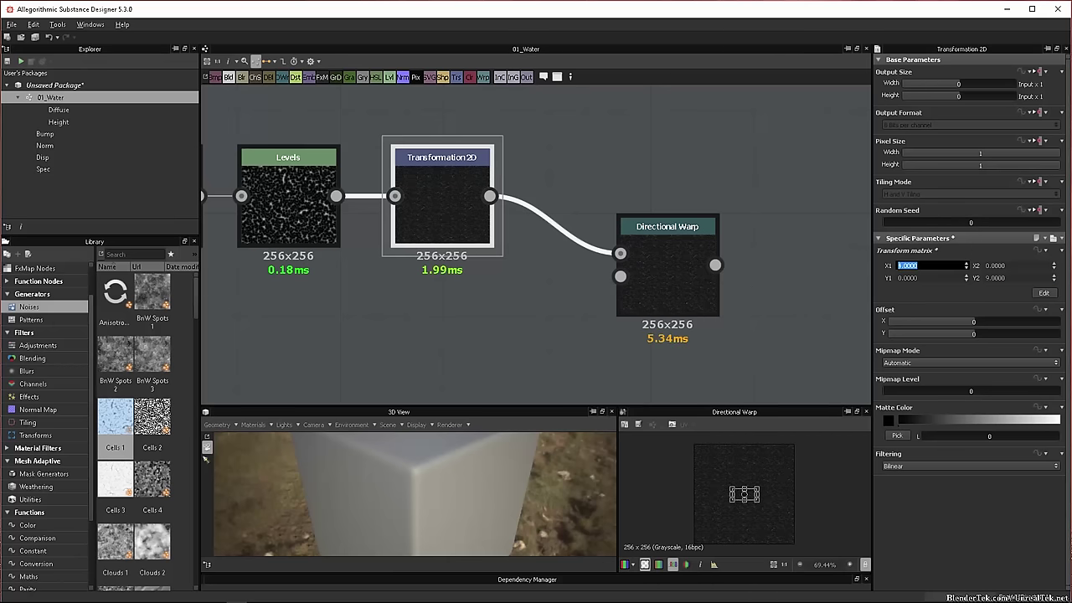
left_click_drag(1011, 277, 854, 286)
type("8")
key("Return")
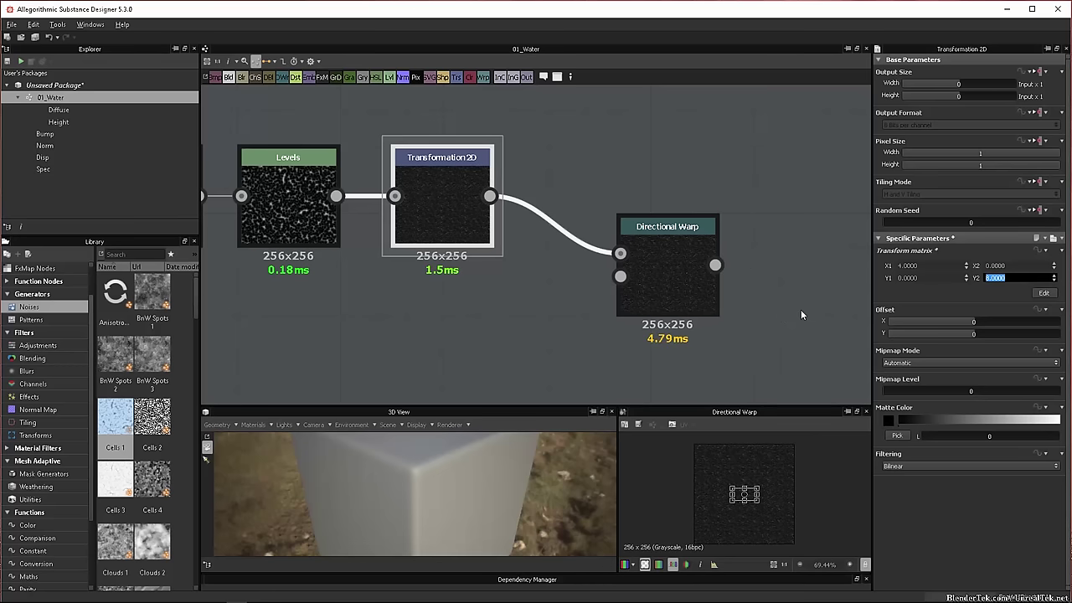
- Set the Transformation 2D matrix to X1 3 and Y2 6
left_click(912, 265)
type("3")
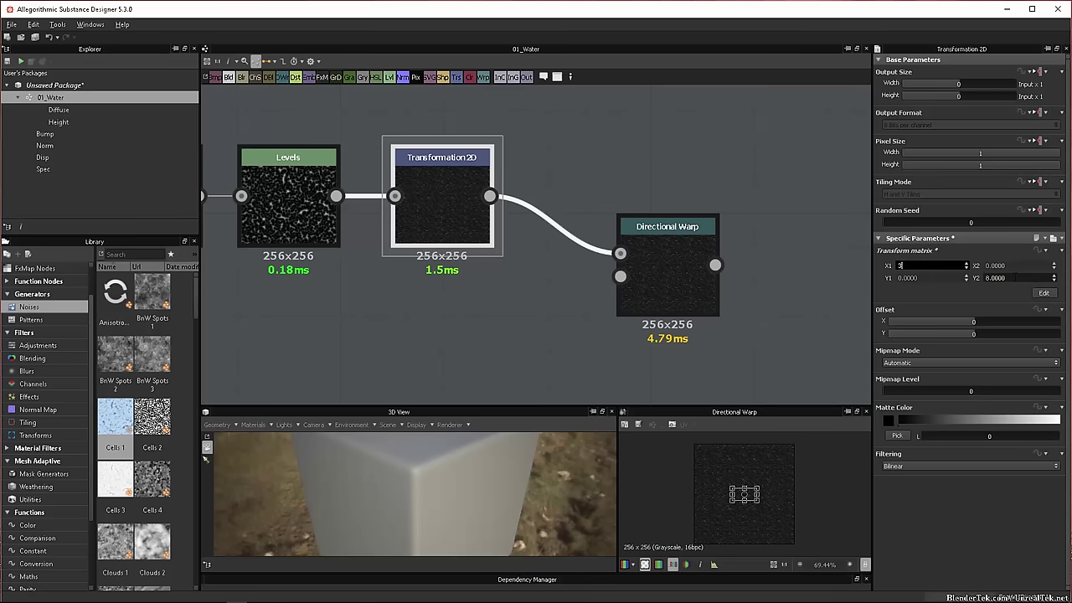
key("Return")
key("Tab")
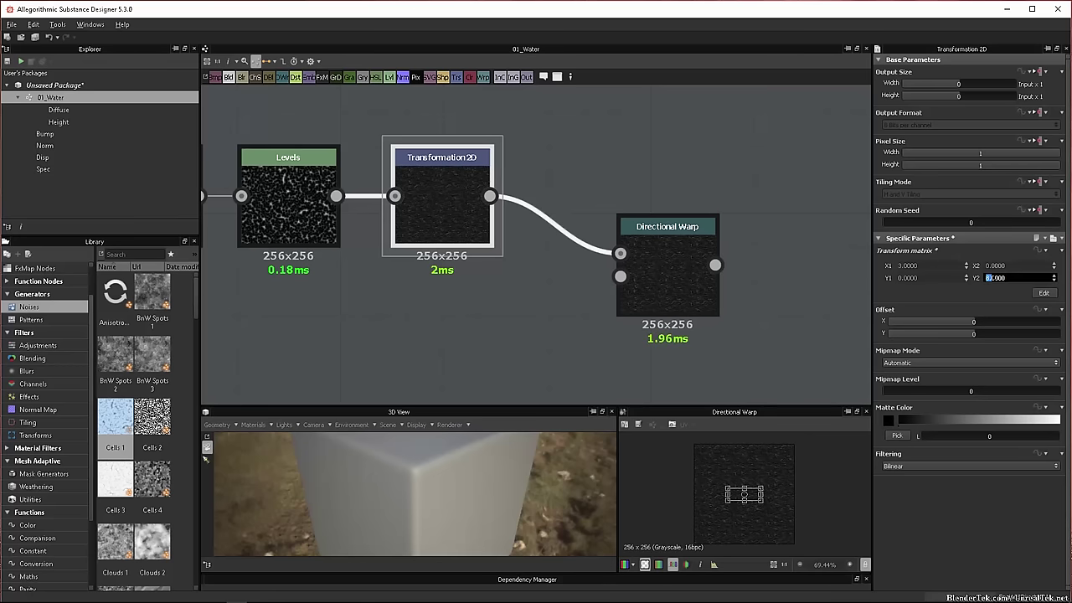
type("6")
key("Return")
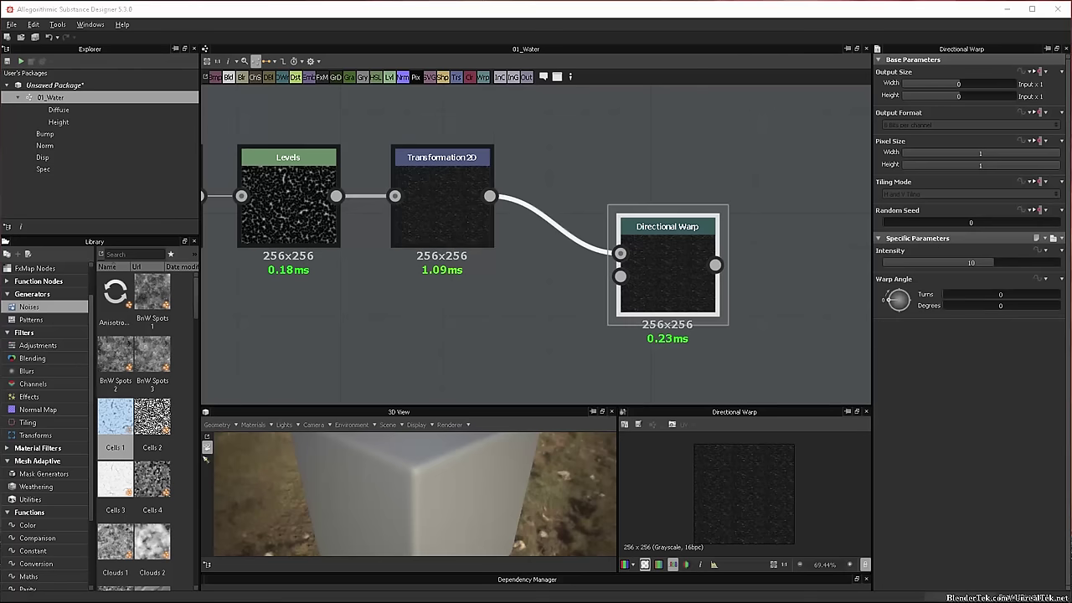
- Set the Directional Warp node's Warp Angle to 45 degrees
double_click(998, 306)
left_click(997, 306)
type("45")
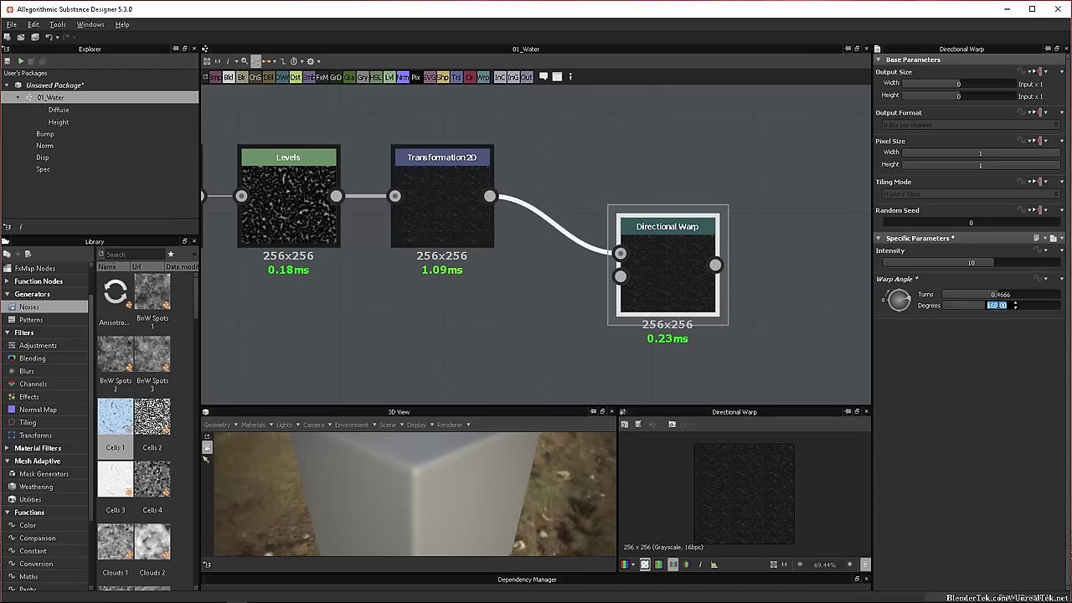
key("Return")
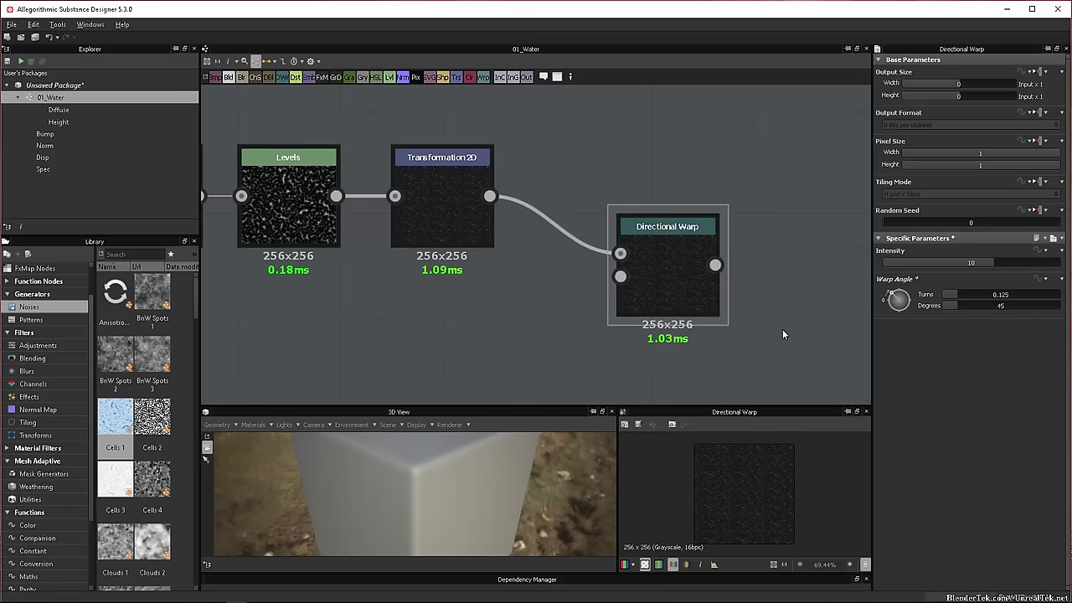
- Add a Blend node after the Directional Warp and connect the warp output to the Blend's uppermost input
middle_click_drag(706, 293, 426, 246)
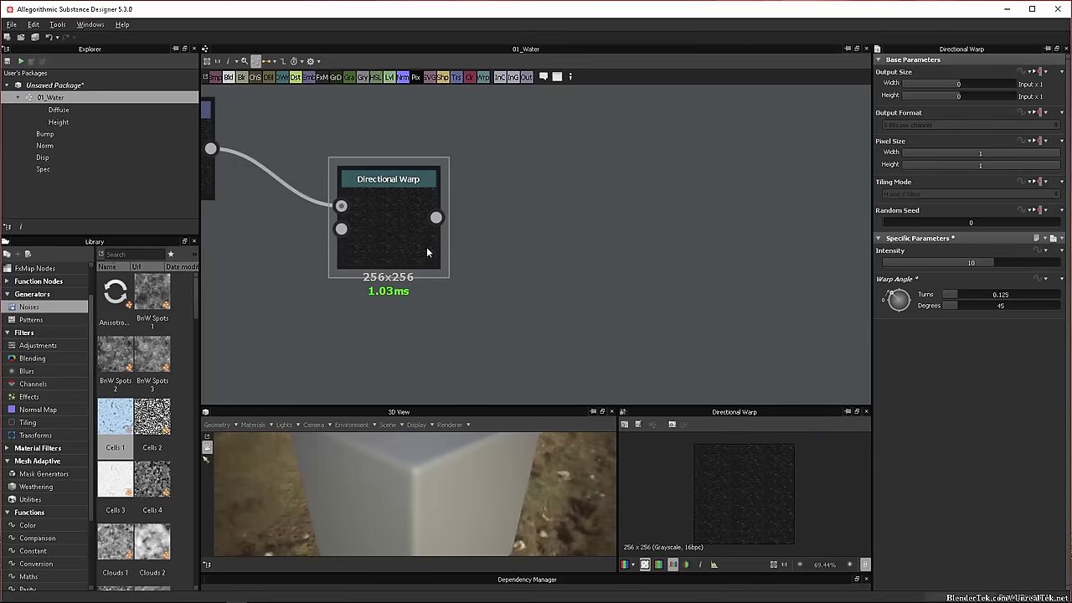
left_click(228, 77)
left_click(556, 209)
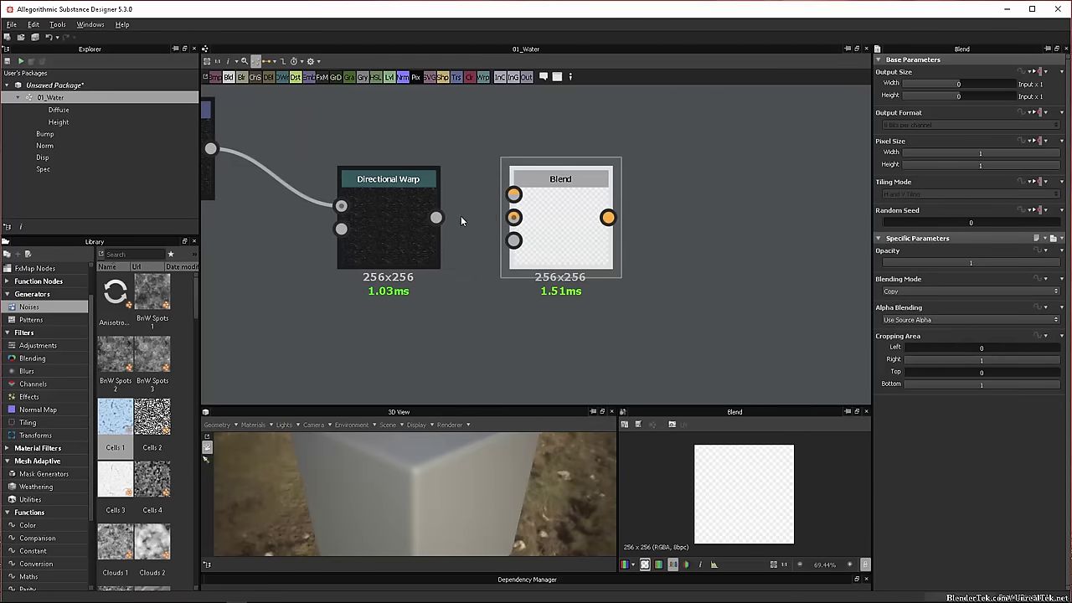
left_click_drag(436, 218, 612, 280)
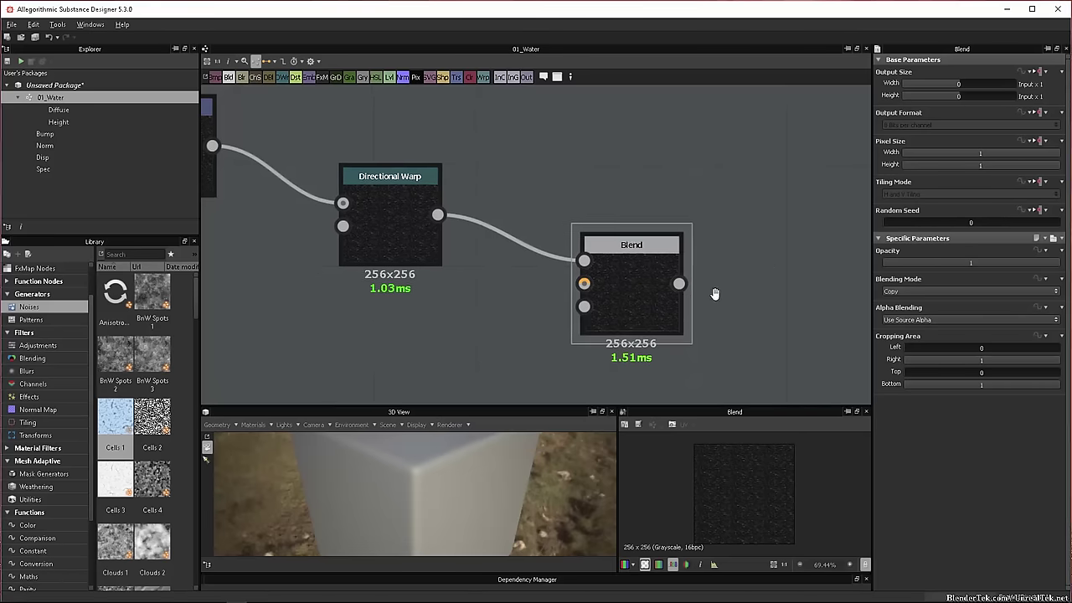
- Place a Gradient Map node in the empty area above the Blend node, deleting the mistakenly added Gradient (Dynamic) node
middle_click_drag(713, 294, 426, 336)
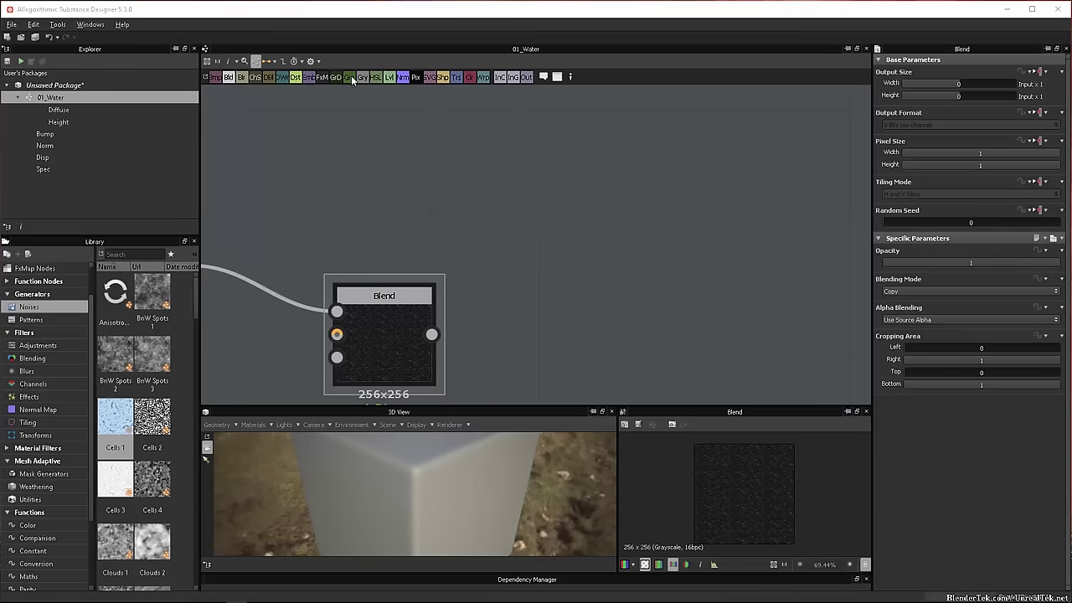
left_click_drag(371, 104, 593, 198)
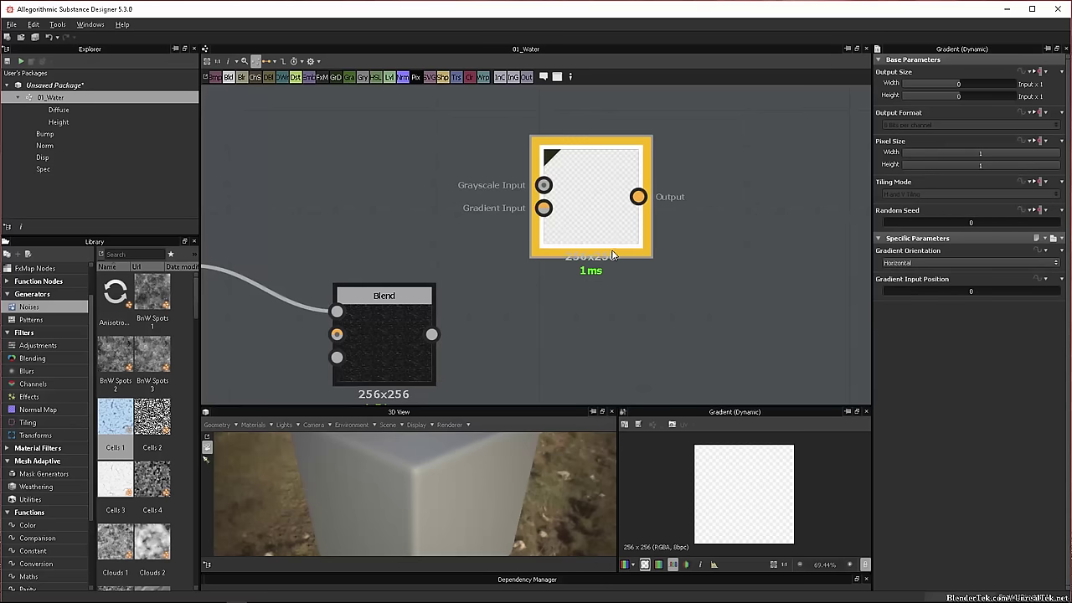
key("Delete")
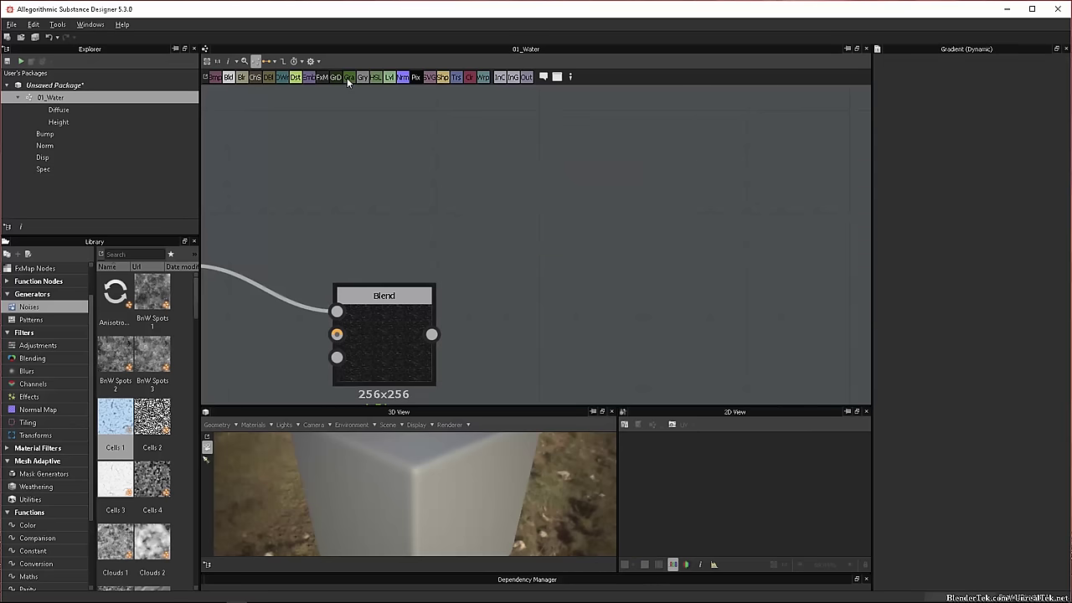
left_click(607, 174)
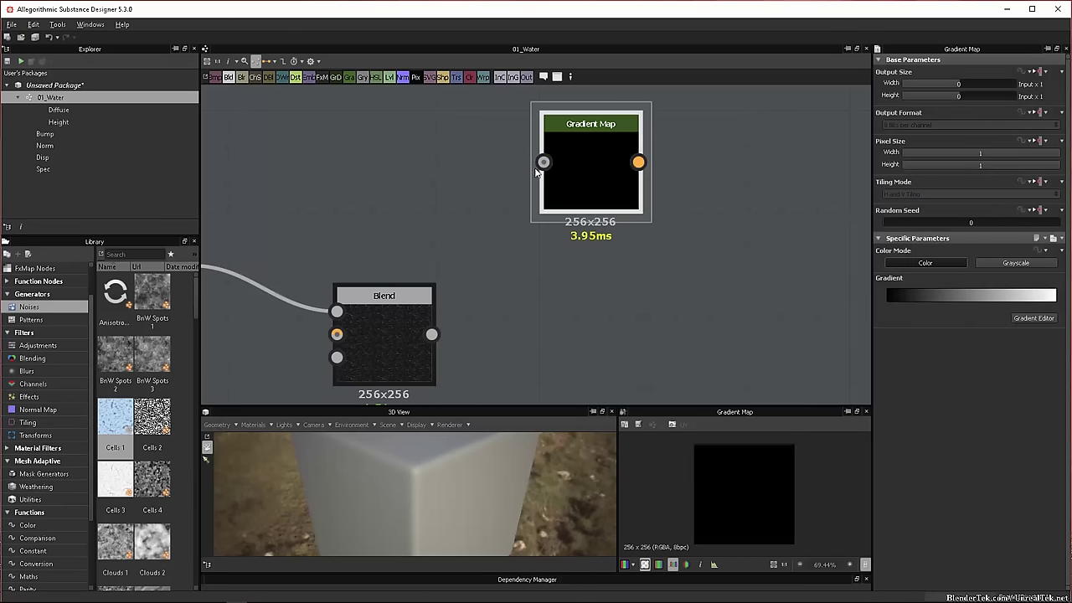
- Connect the Blend output to the Gradient Map's input and open its gradient for editing with its end keys active
left_click_drag(543, 162, 431, 334)
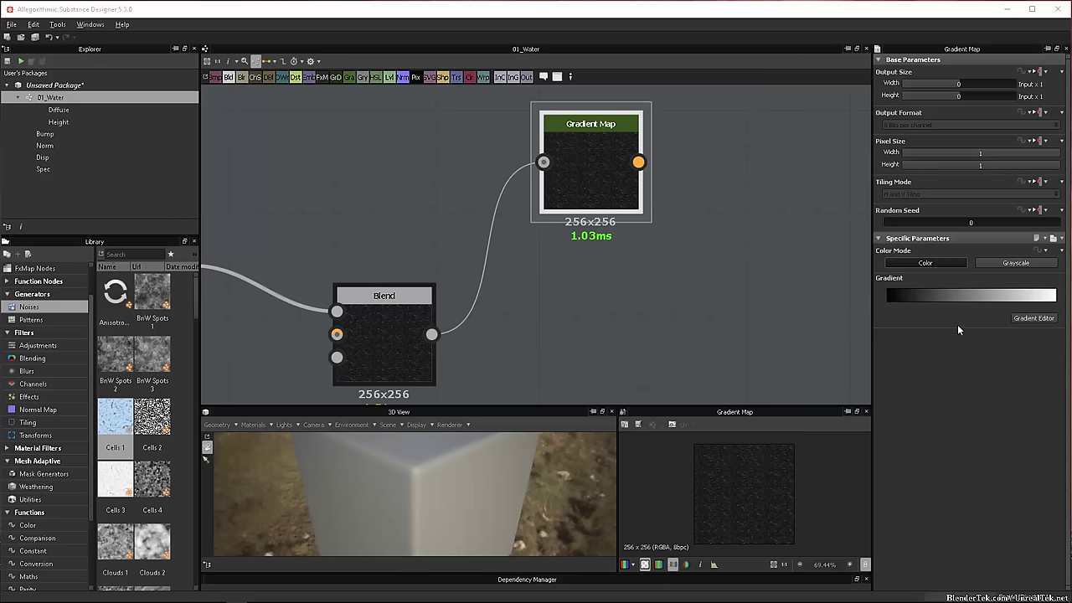
left_click(1033, 317)
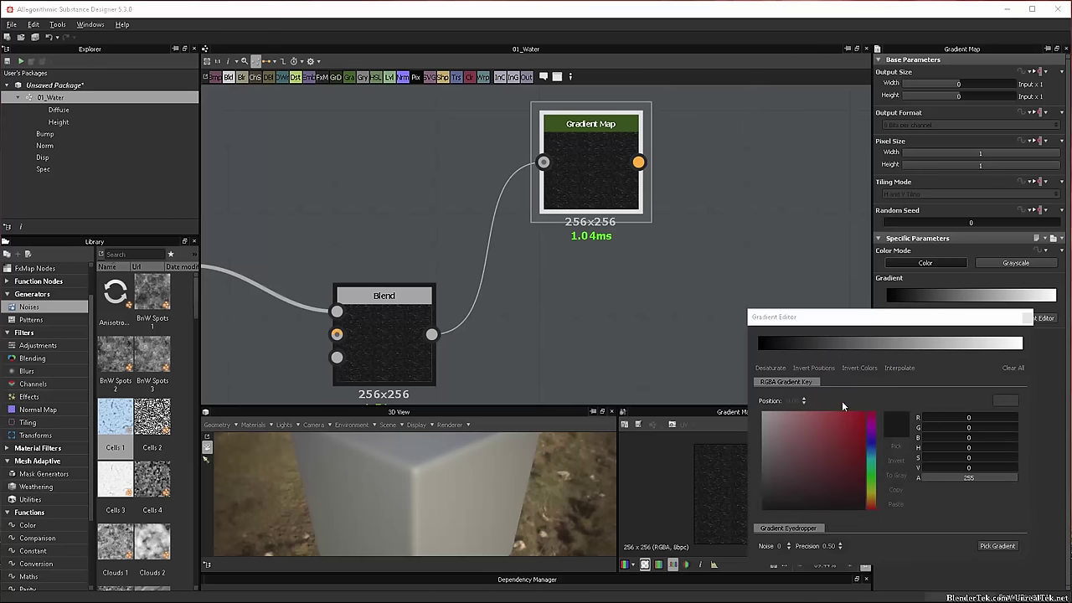
left_click(761, 350)
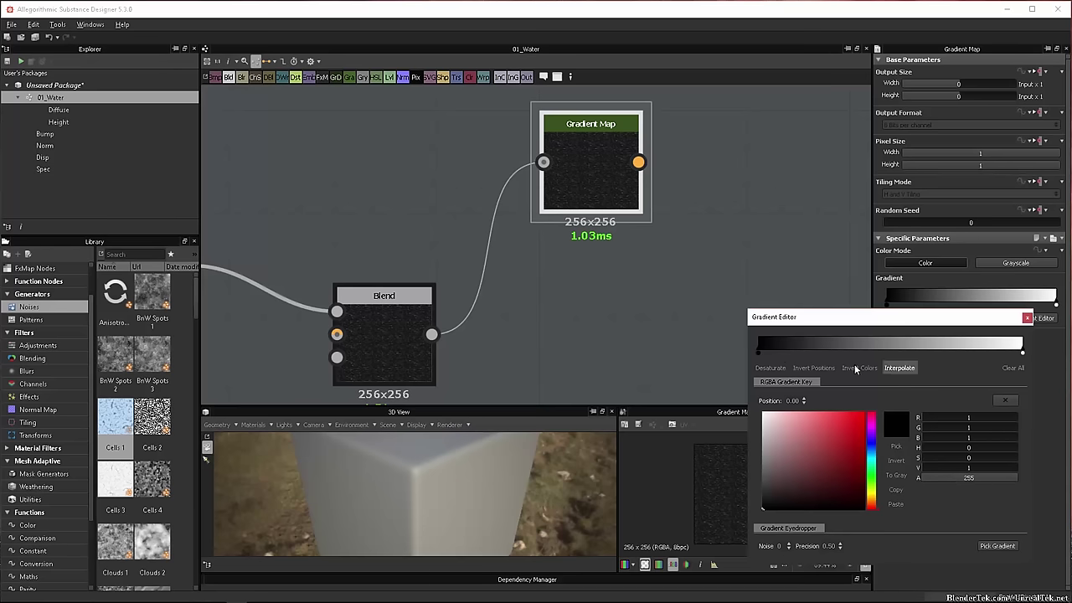
- Colour the gradient key at position 0.00 a dark blue with RGB 16, 32, 43
left_click(758, 352)
left_click(871, 445)
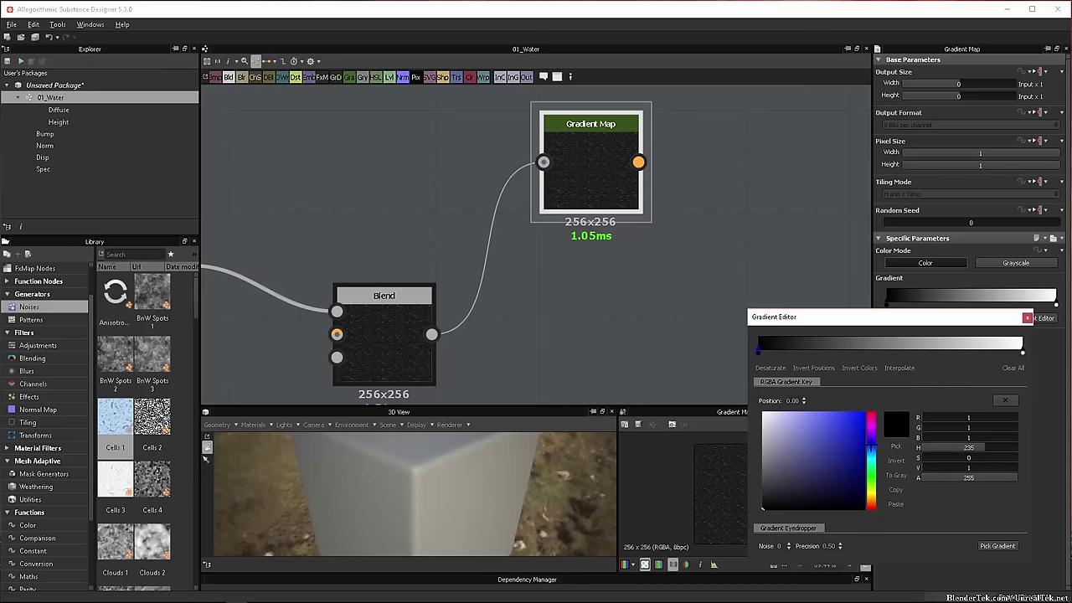
left_click_drag(872, 446, 869, 451)
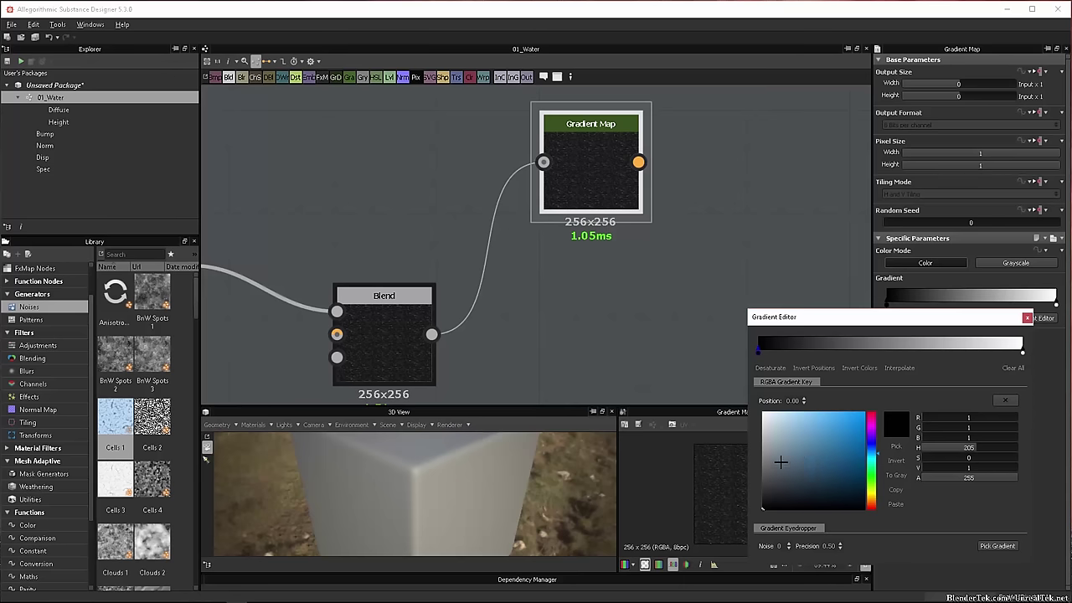
left_click_drag(777, 460, 824, 487)
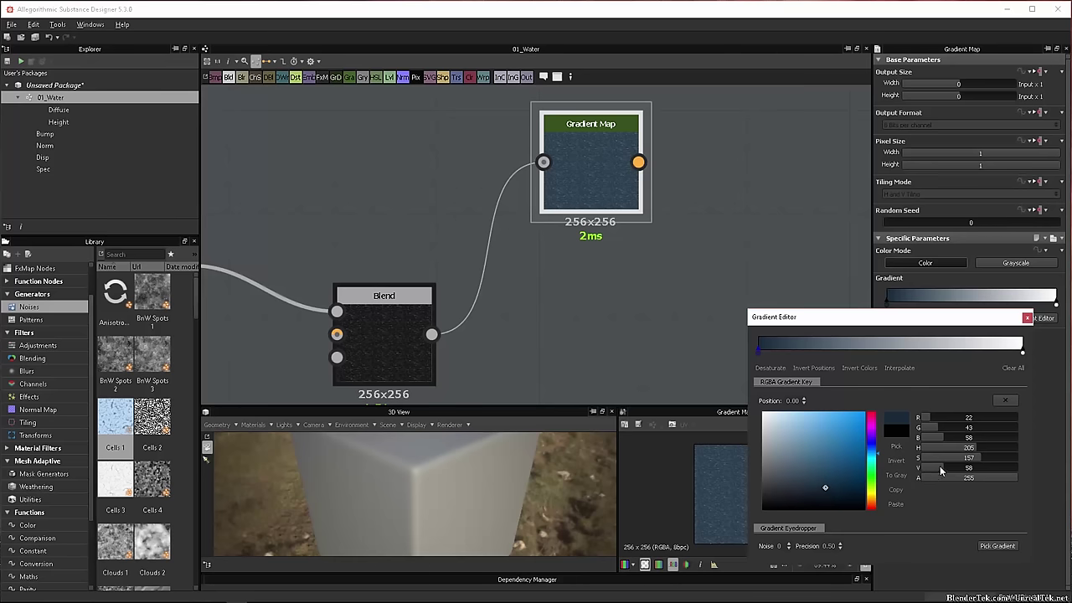
left_click_drag(940, 471, 937, 473)
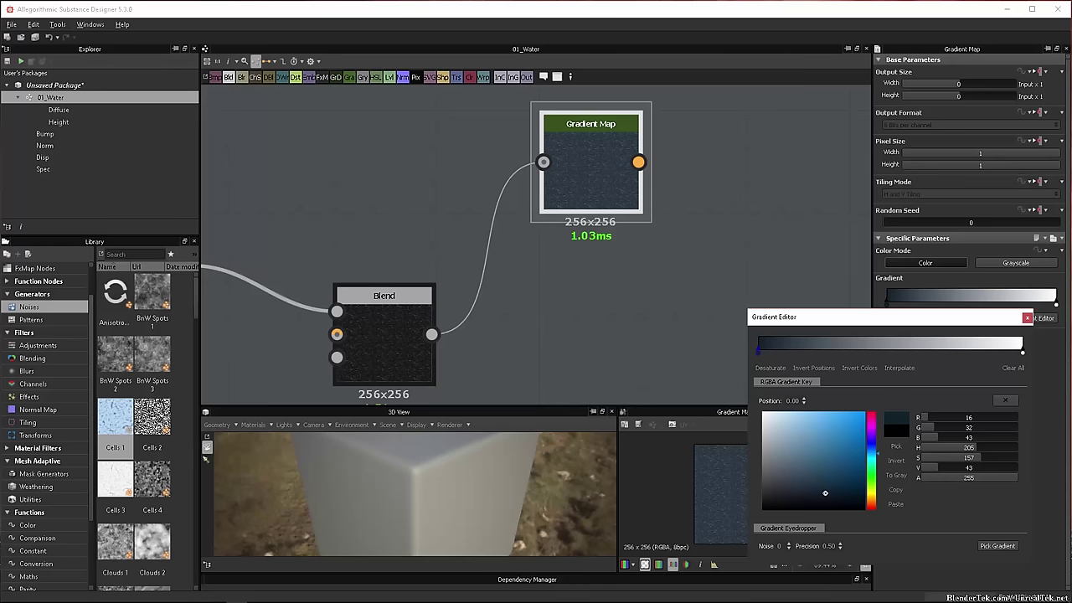
- Colour the gradient key at position 1.00 a slightly lighter blue with RGB 28, 52, 65, and close the Gradient Editor
left_click(1023, 354)
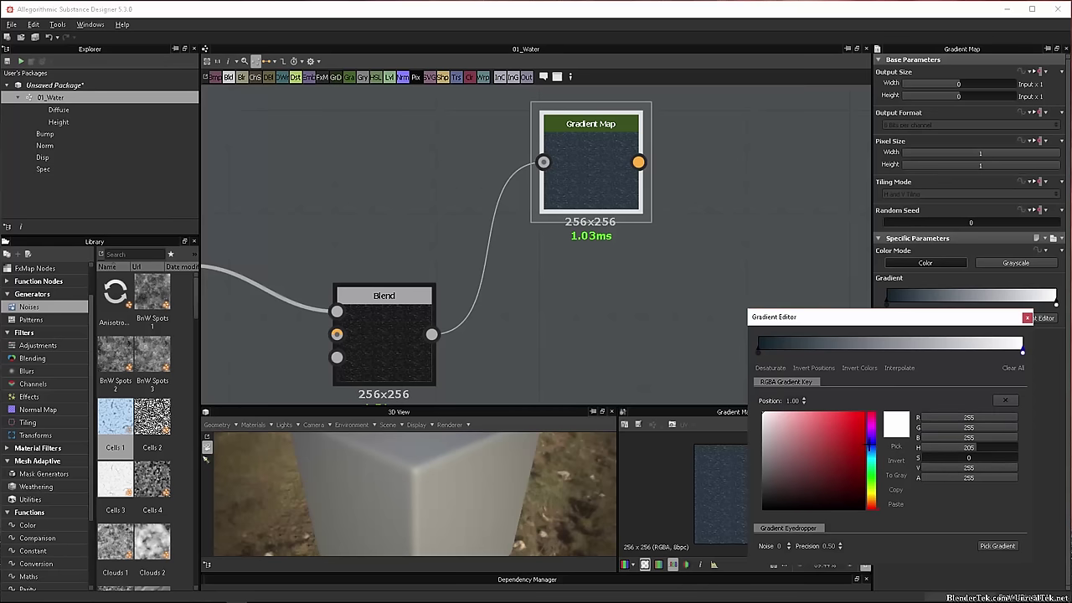
left_click(869, 447)
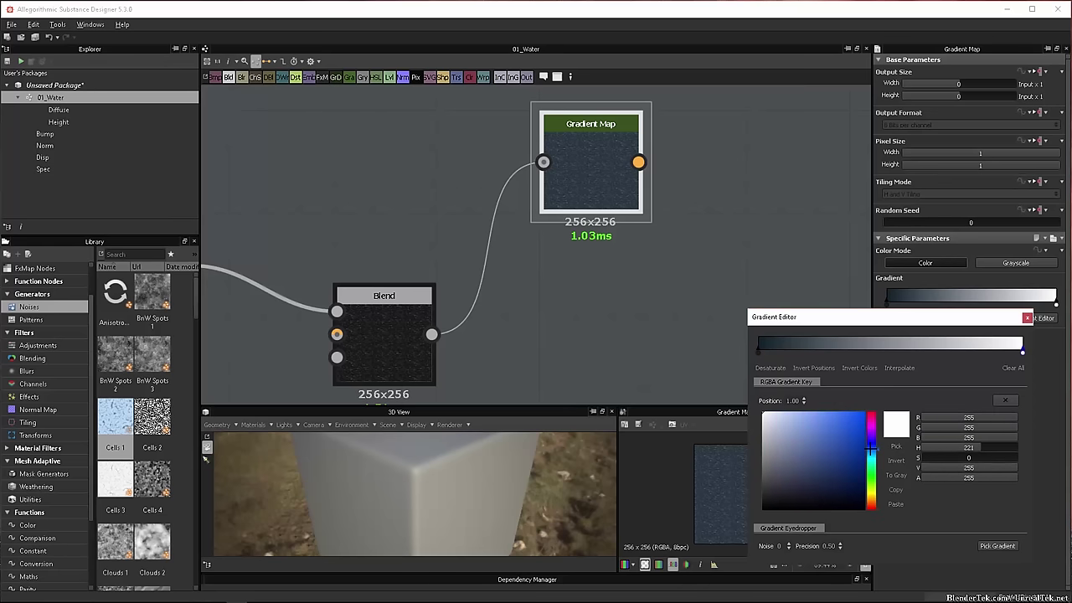
left_click_drag(871, 449, 871, 453)
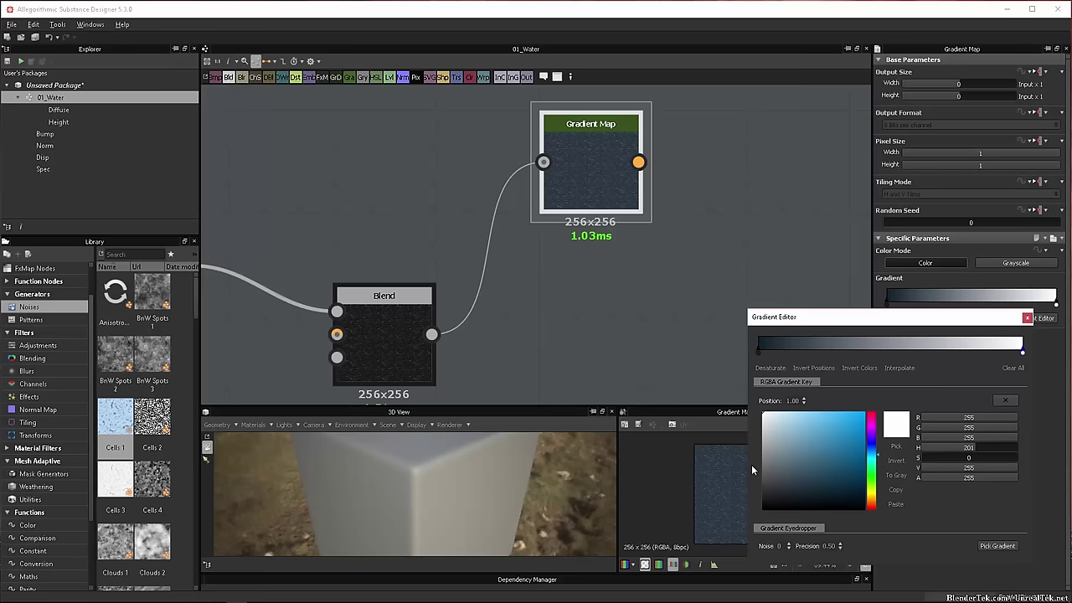
left_click_drag(761, 475, 819, 494)
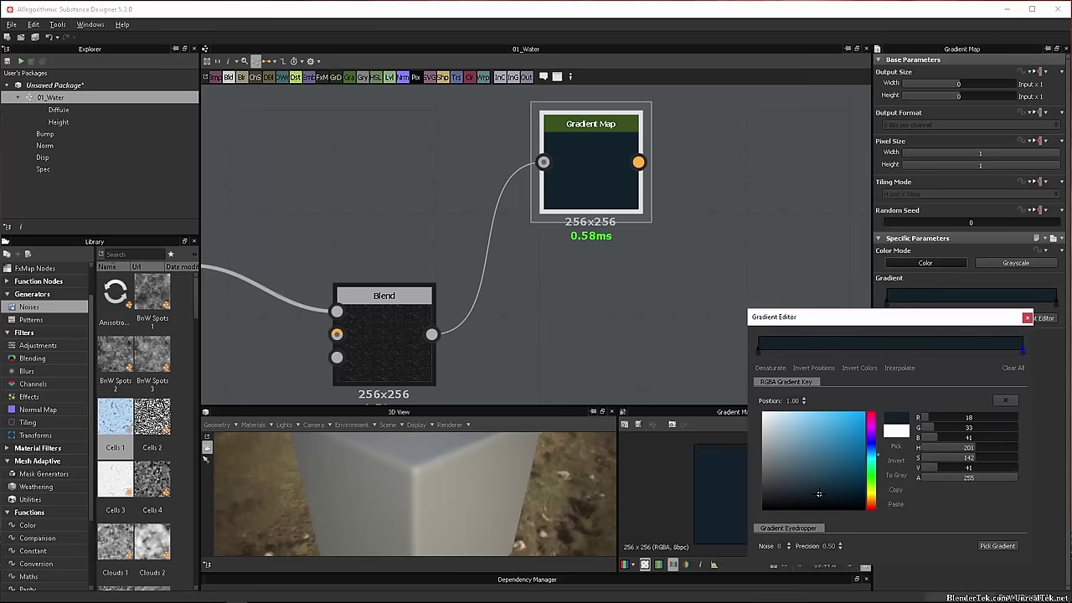
left_click_drag(819, 494, 820, 493)
left_click(943, 469)
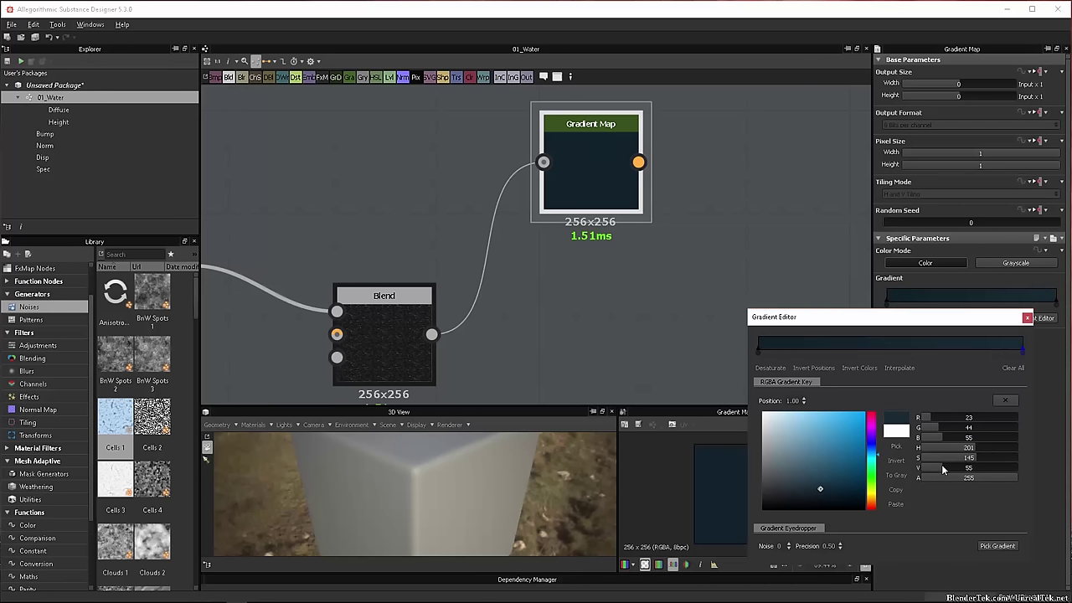
left_click(945, 468)
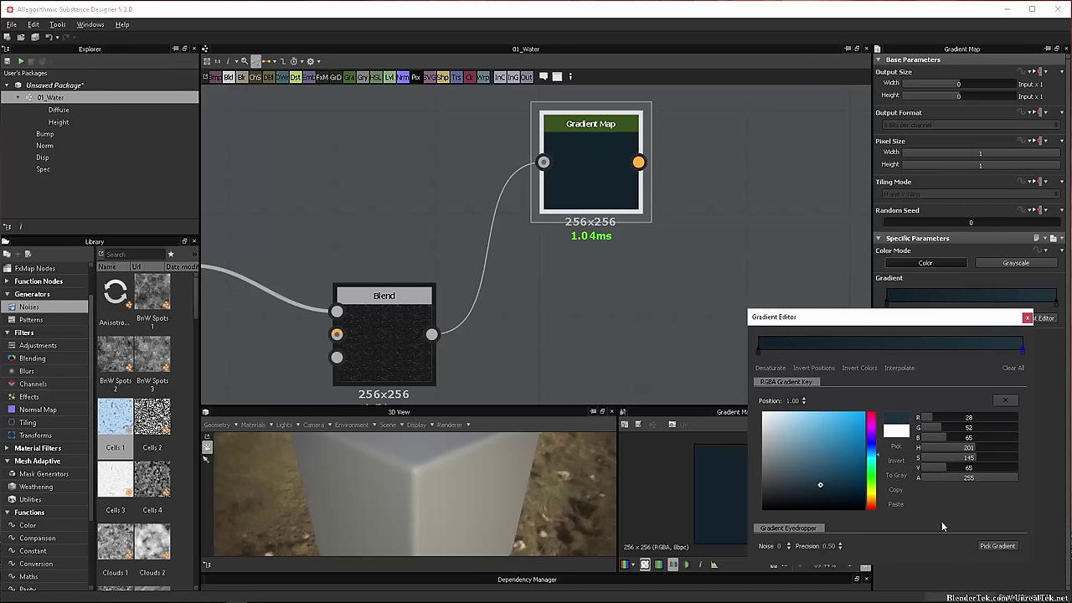
left_click(946, 468)
left_click(949, 468)
left_click(946, 470)
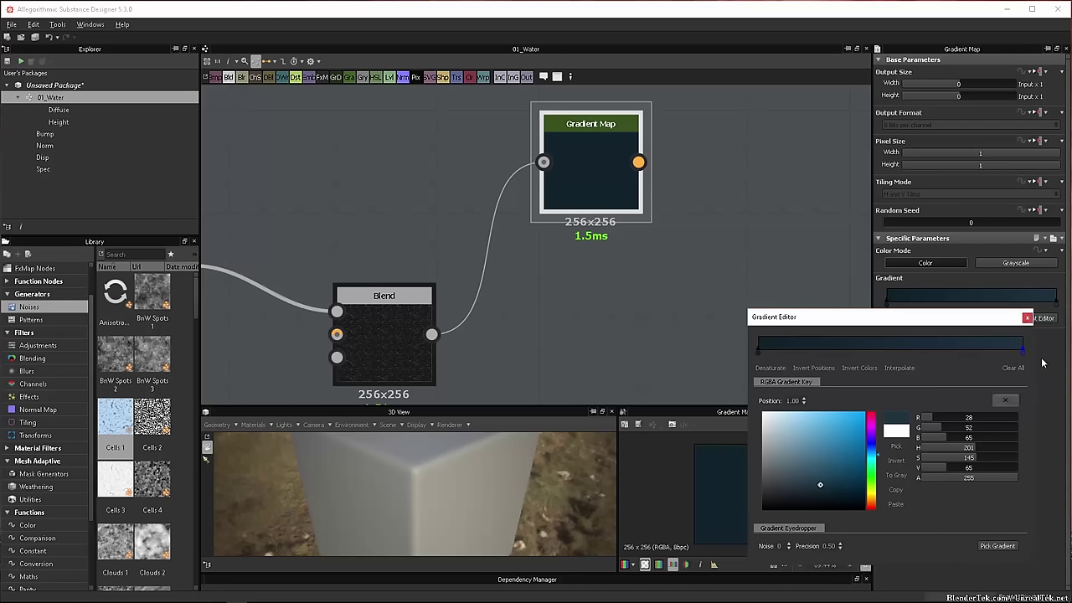
left_click(1026, 318)
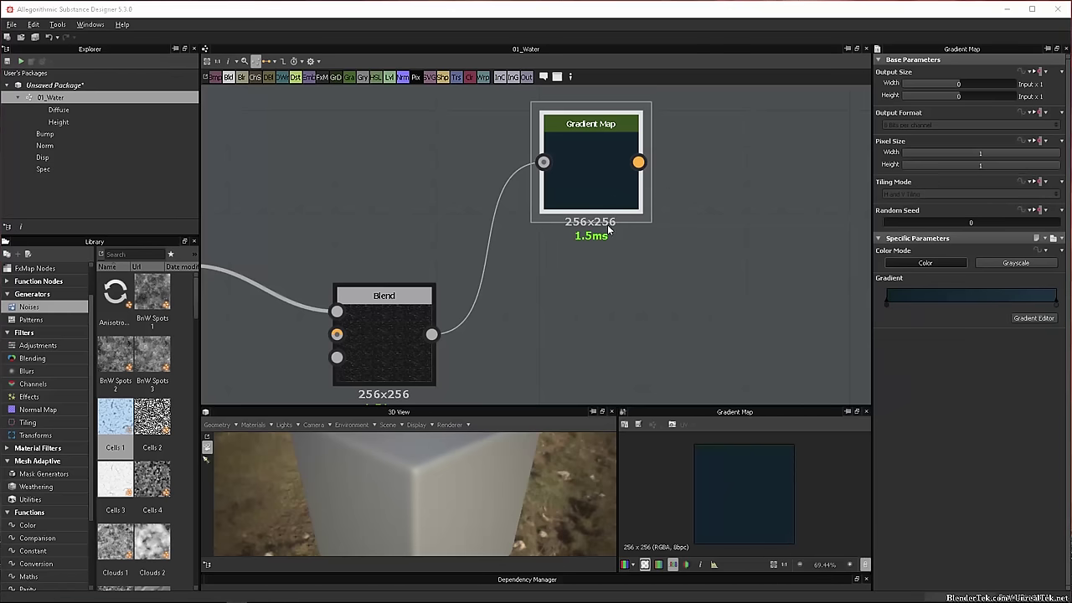
left_click(381, 140)
left_click_drag(378, 76, 829, 149)
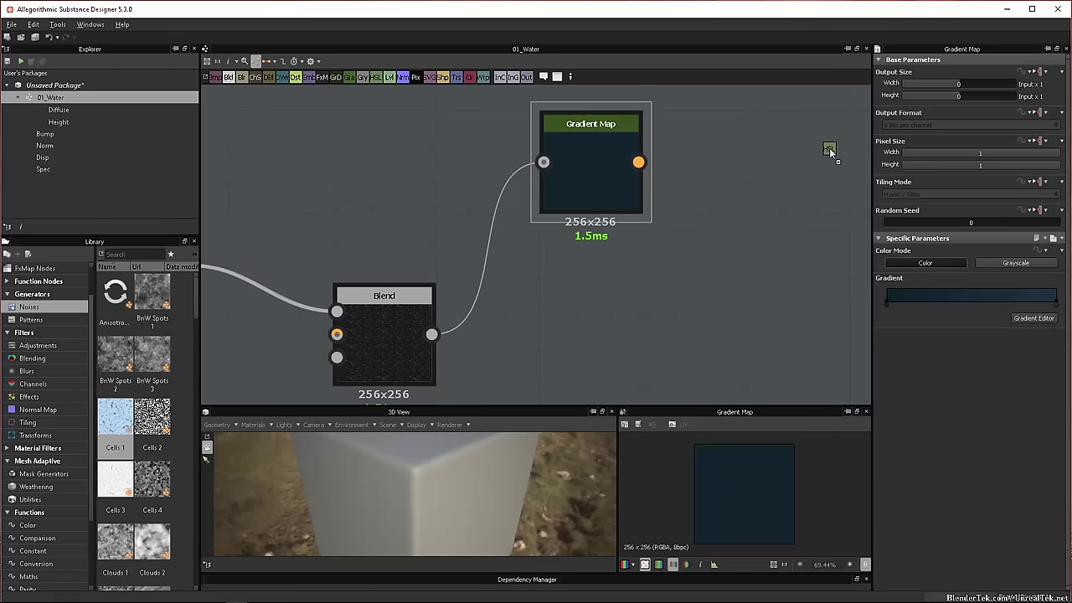
left_click(757, 149)
middle_click_drag(688, 261, 539, 335)
left_click_drag(638, 189, 638, 224)
left_click_drag(493, 239, 569, 240)
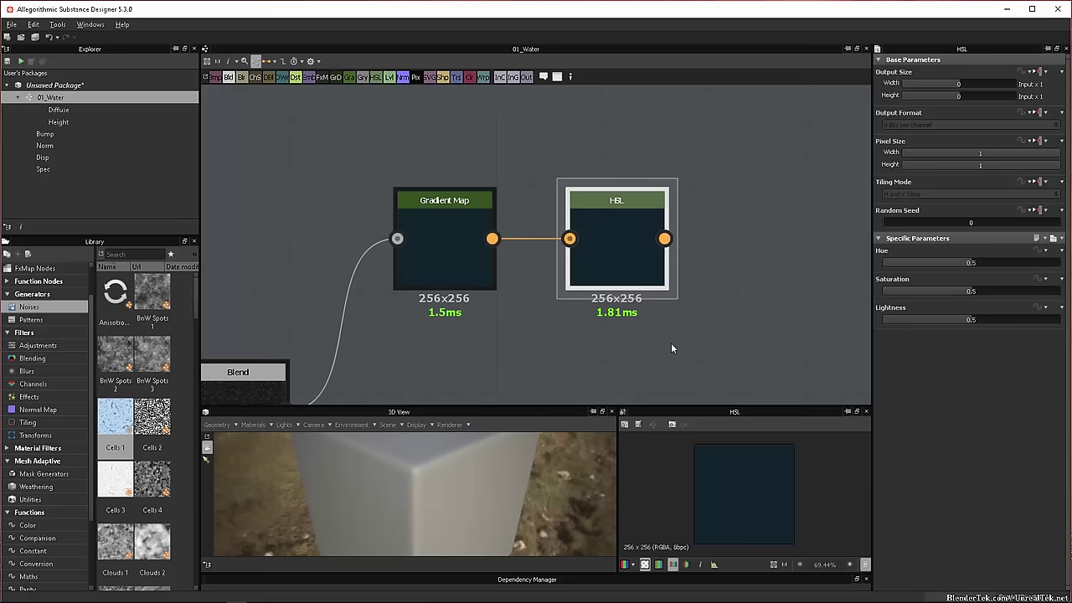
left_click(685, 253)
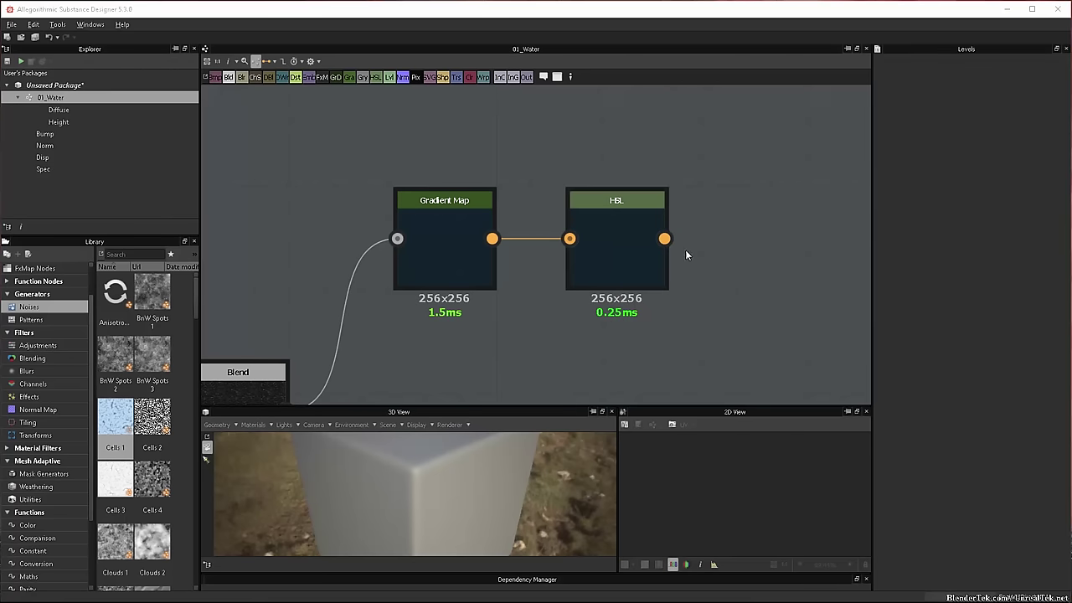
left_click(621, 236)
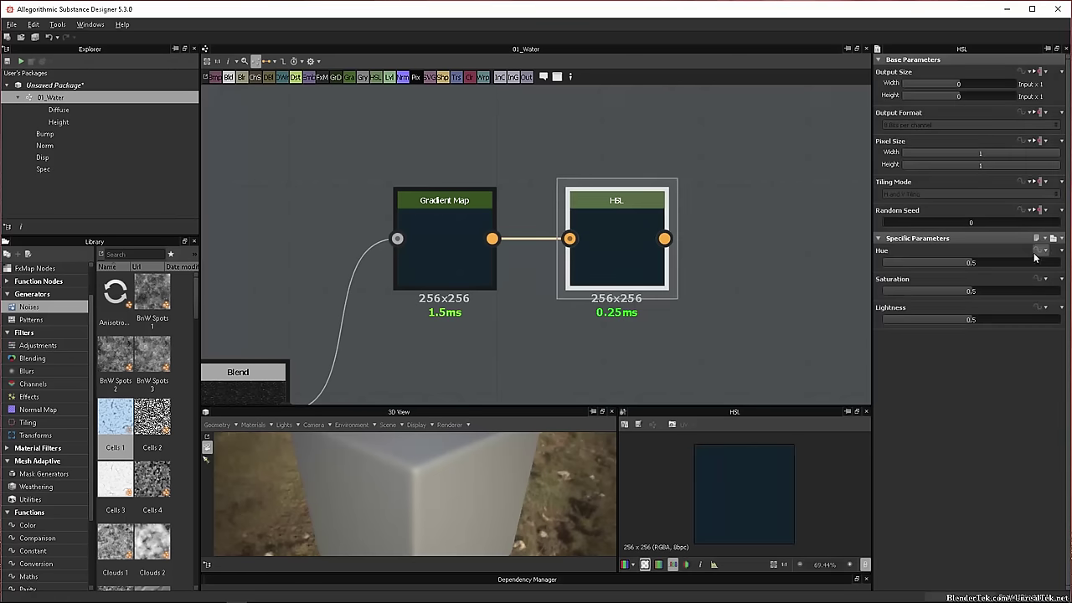
key("Delete")
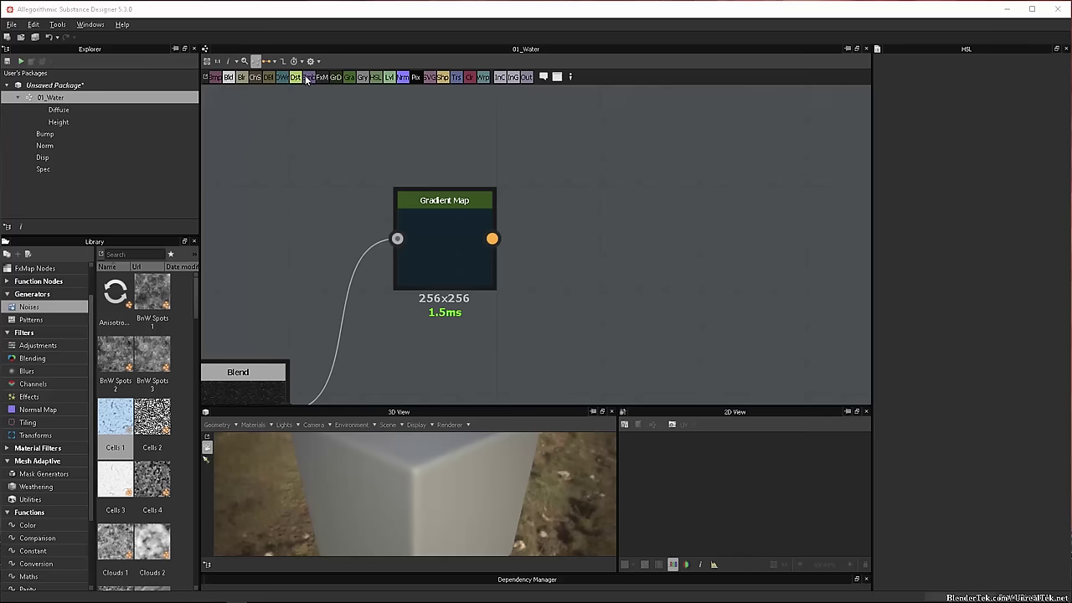
- Add an Emboss node fed by the Gradient Map and connect the Blend output to its Intensity Input
left_click_drag(309, 80, 491, 239)
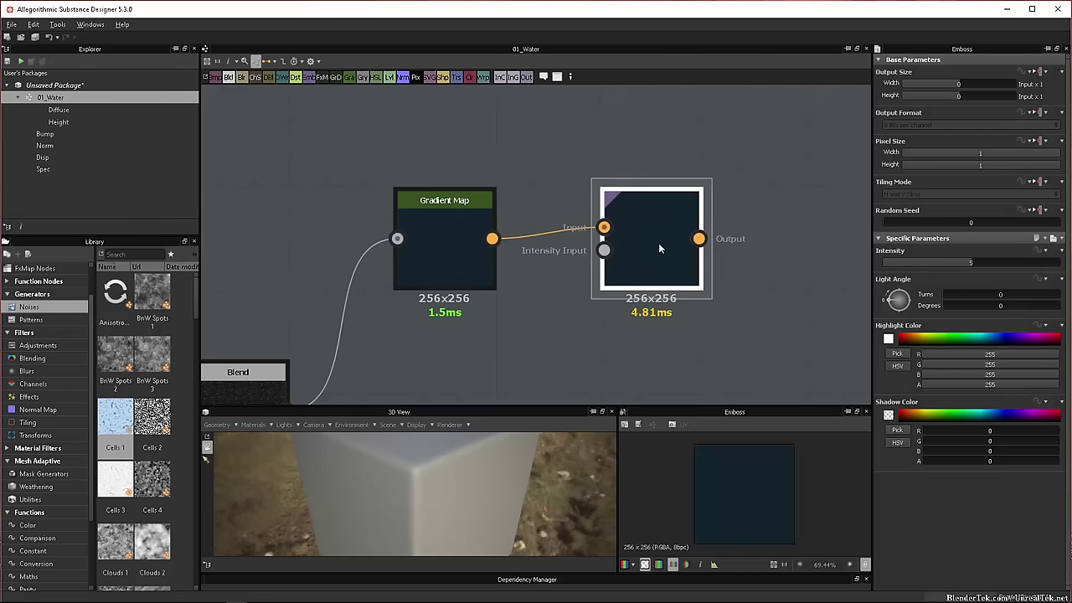
left_click_drag(658, 243, 661, 259)
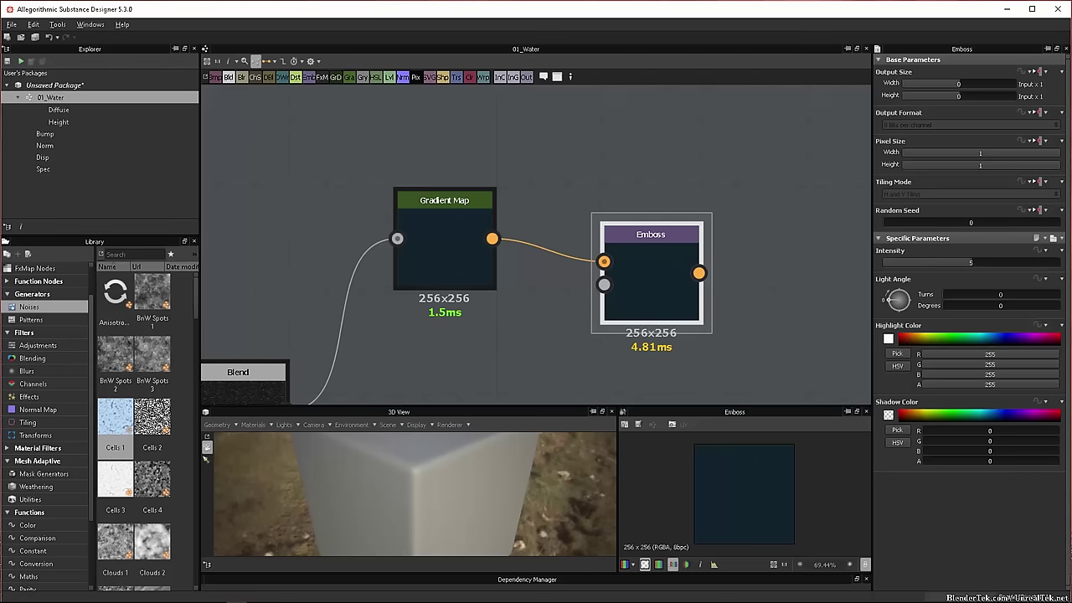
scroll(654, 309, "up", 2)
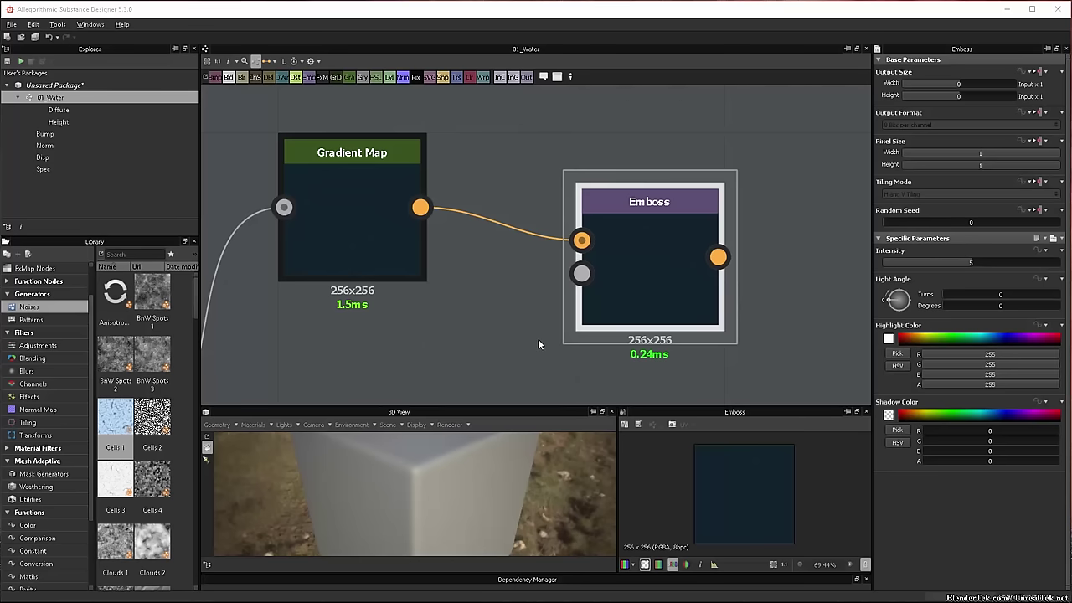
scroll(536, 274, "down", 3)
middle_click_drag(545, 276, 744, 170)
left_click_drag(758, 158, 501, 270)
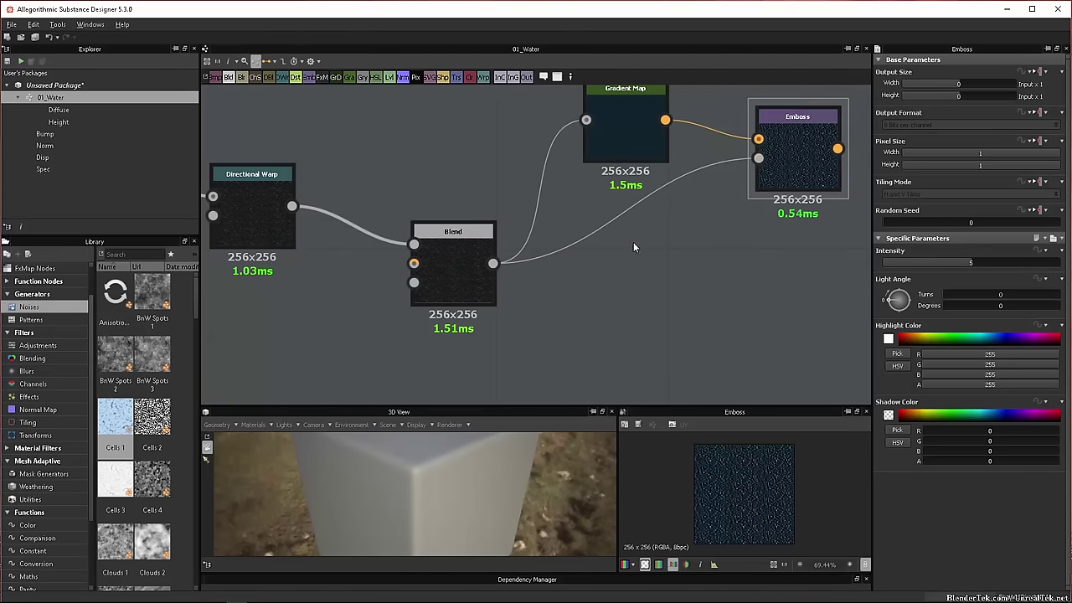
- Set the Emboss node's Intensity to 2.5 and its Light Angle to about 89 degrees
middle_click_drag(662, 230, 563, 340)
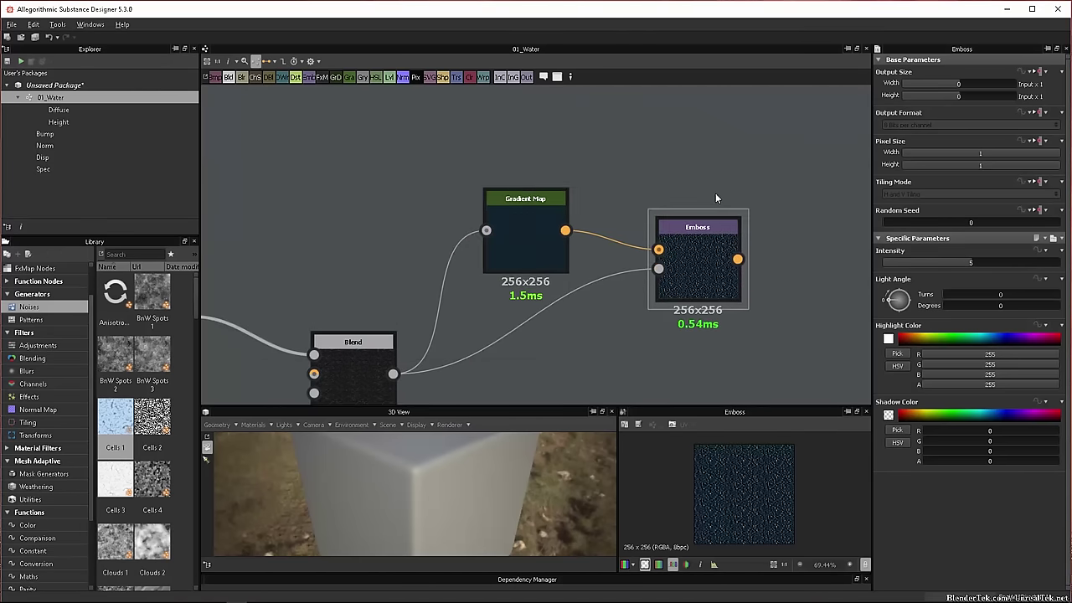
scroll(693, 289, "up", 4)
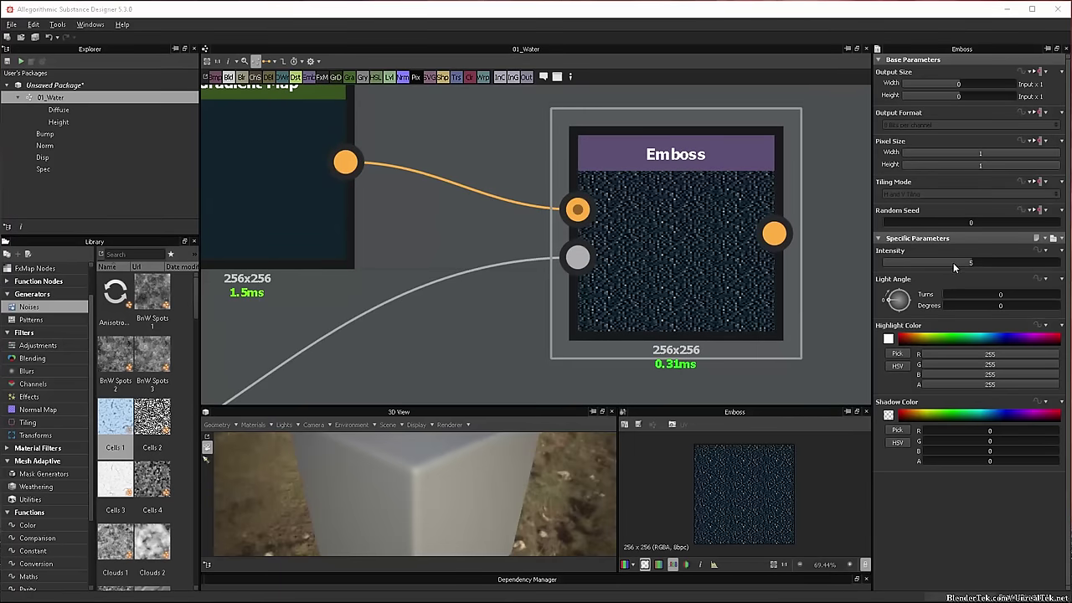
left_click_drag(953, 262, 984, 261)
type("3")
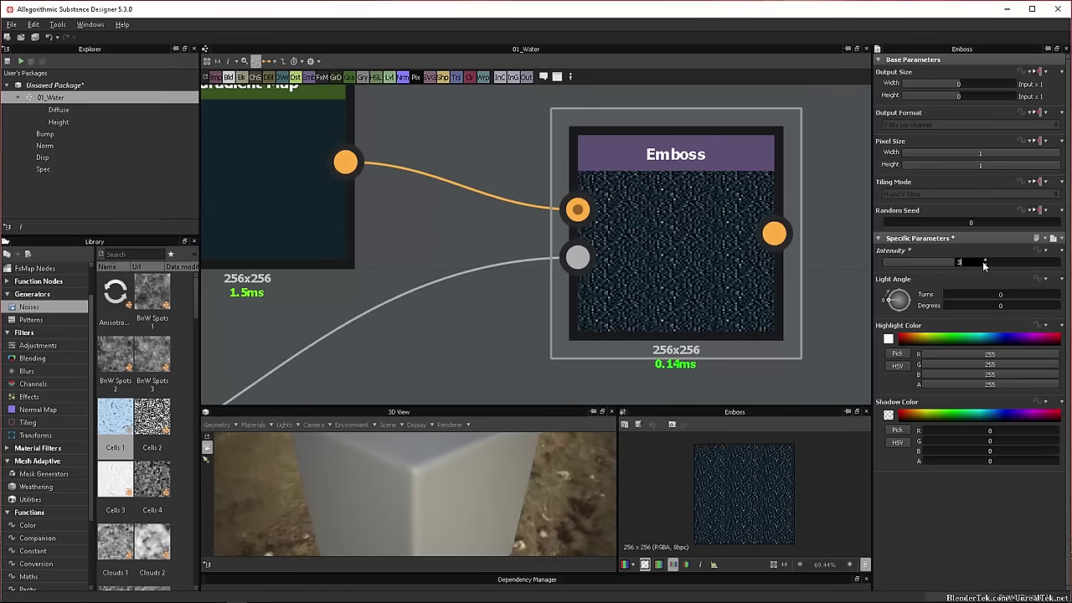
key("Return")
type("2.5")
key("Return")
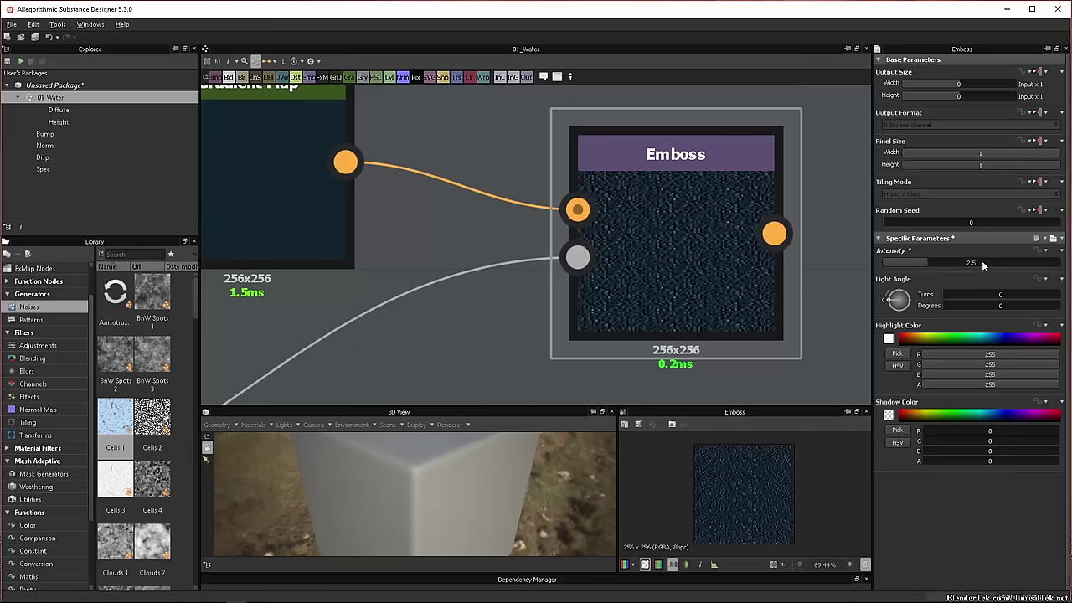
left_click(959, 303)
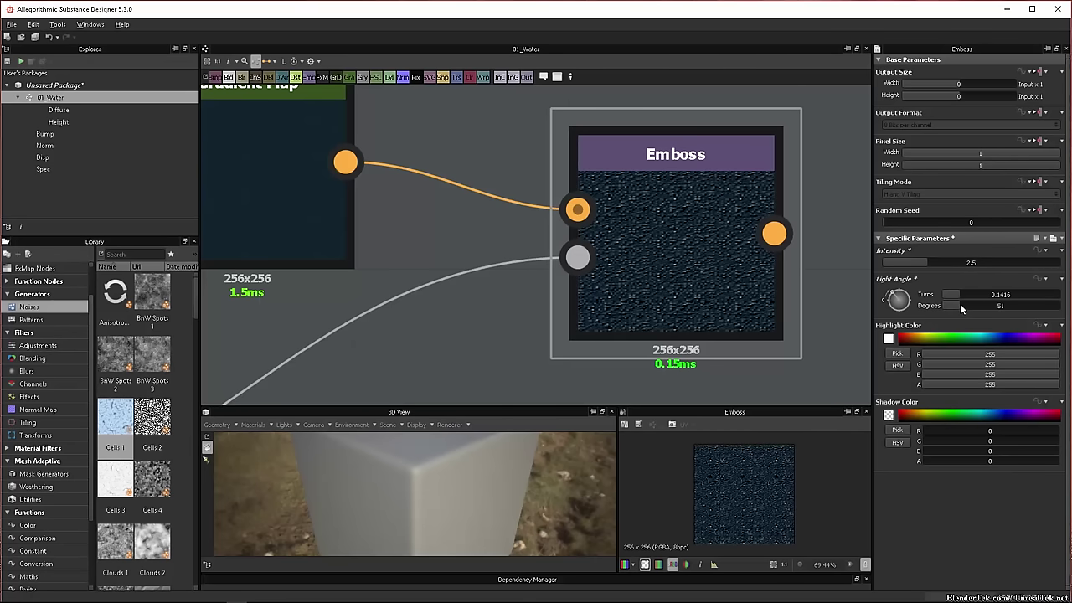
left_click_drag(960, 303, 971, 302)
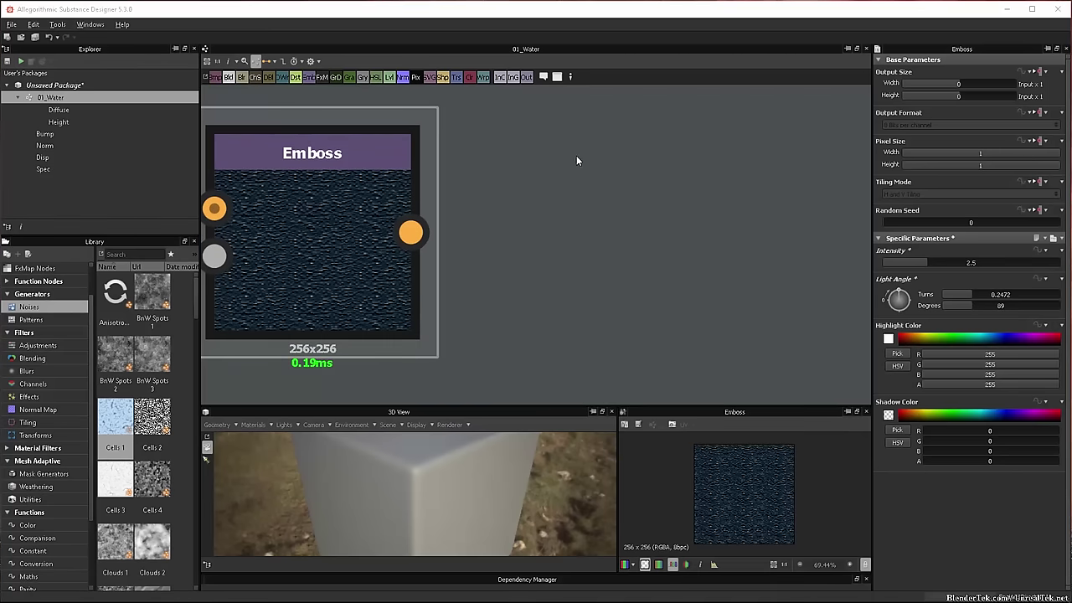
- Add a Warp node after the Emboss node and connect the Emboss output to its main Input
right_click(520, 136)
mouse_move(551, 147)
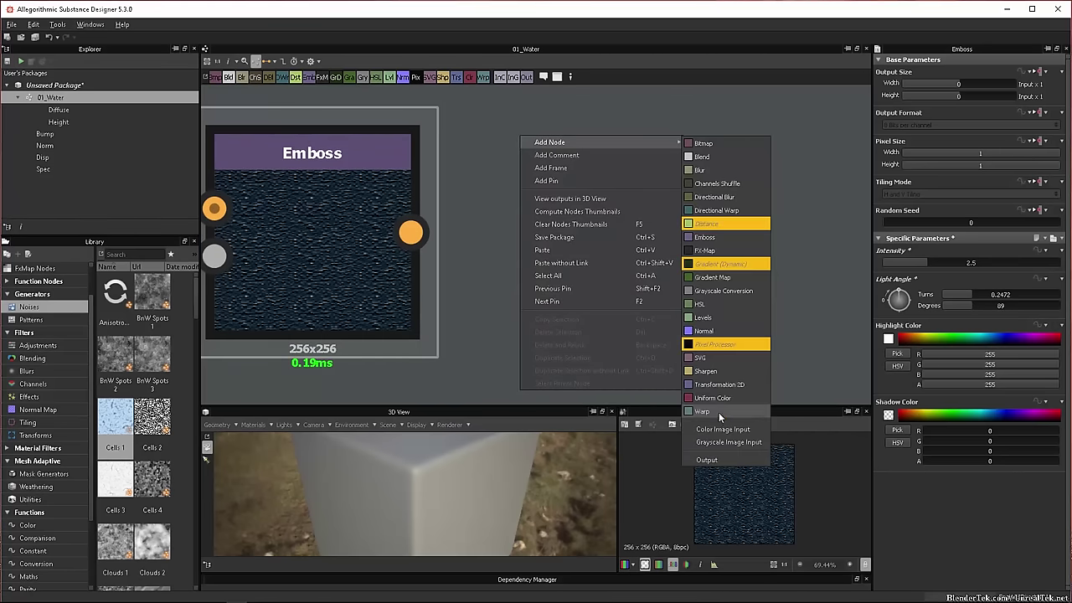
left_click(704, 411)
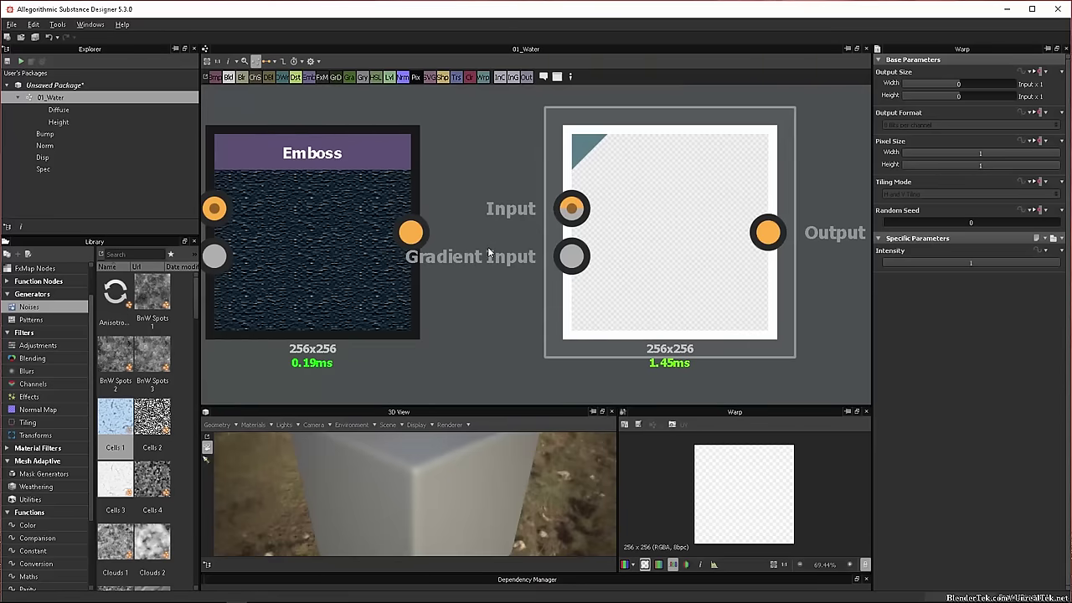
left_click_drag(411, 232, 619, 239)
- Connect the Blend output to the Warp node's Gradient Input
scroll(502, 256, "down", 2)
right_click(659, 201)
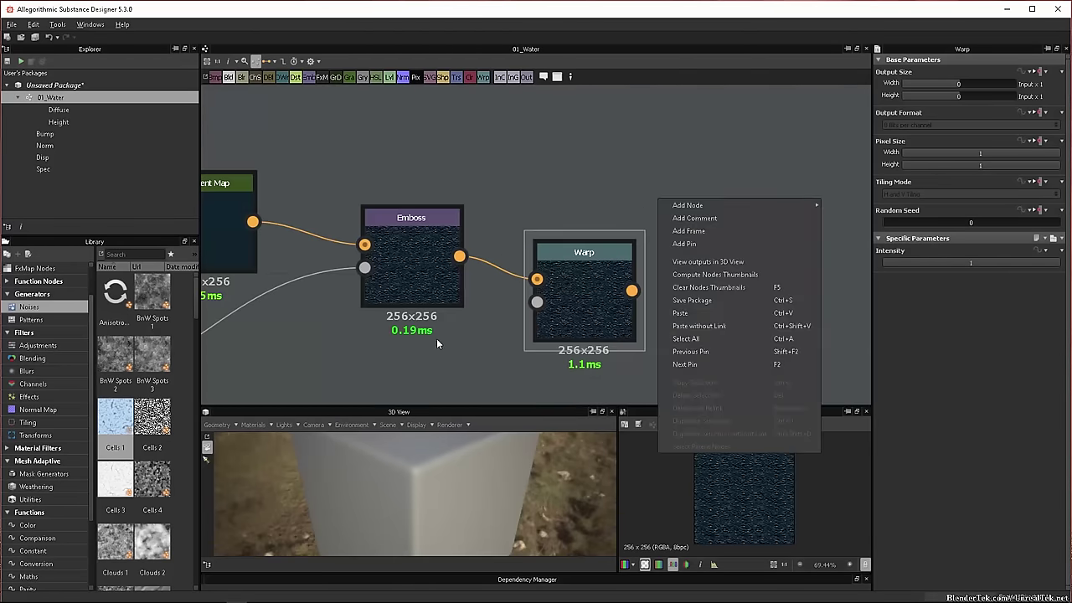
left_click(437, 338)
middle_click_drag(514, 304, 863, 138)
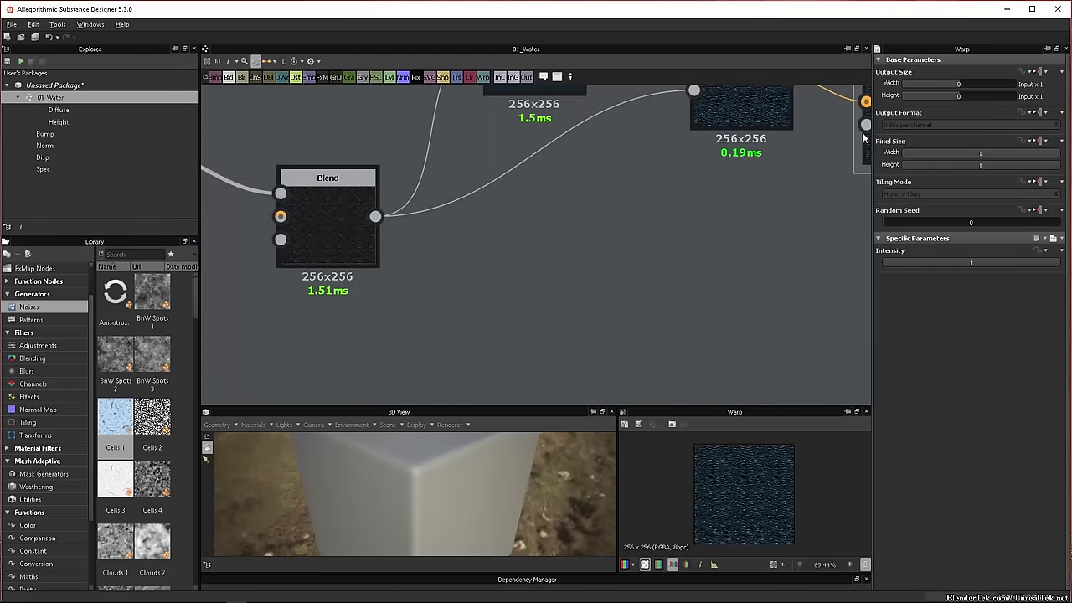
left_click_drag(864, 125, 375, 216)
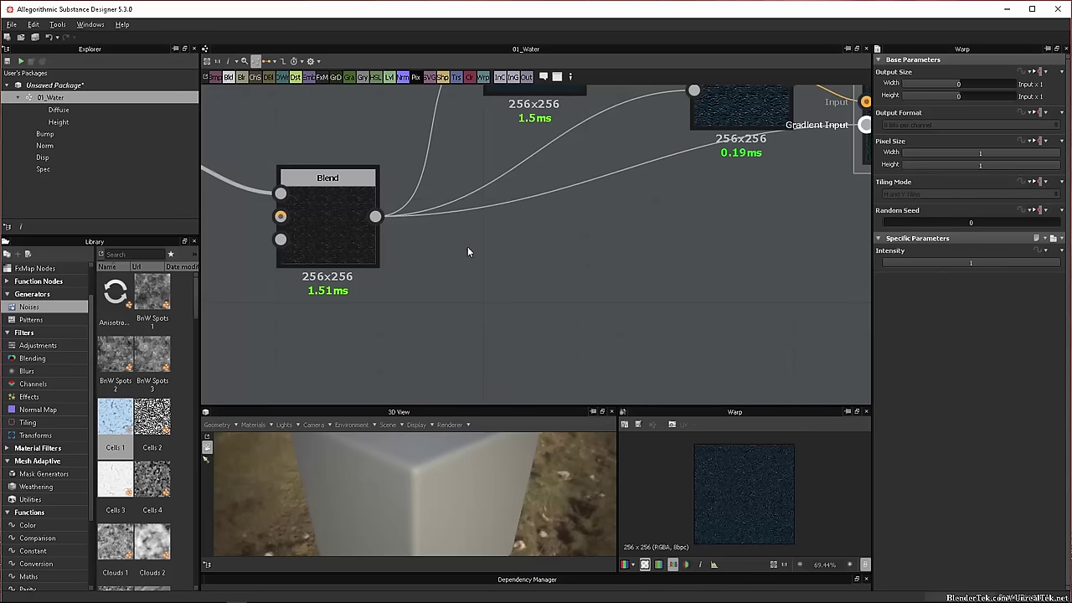
middle_click_drag(648, 268, 373, 368)
scroll(536, 244, "up", 3)
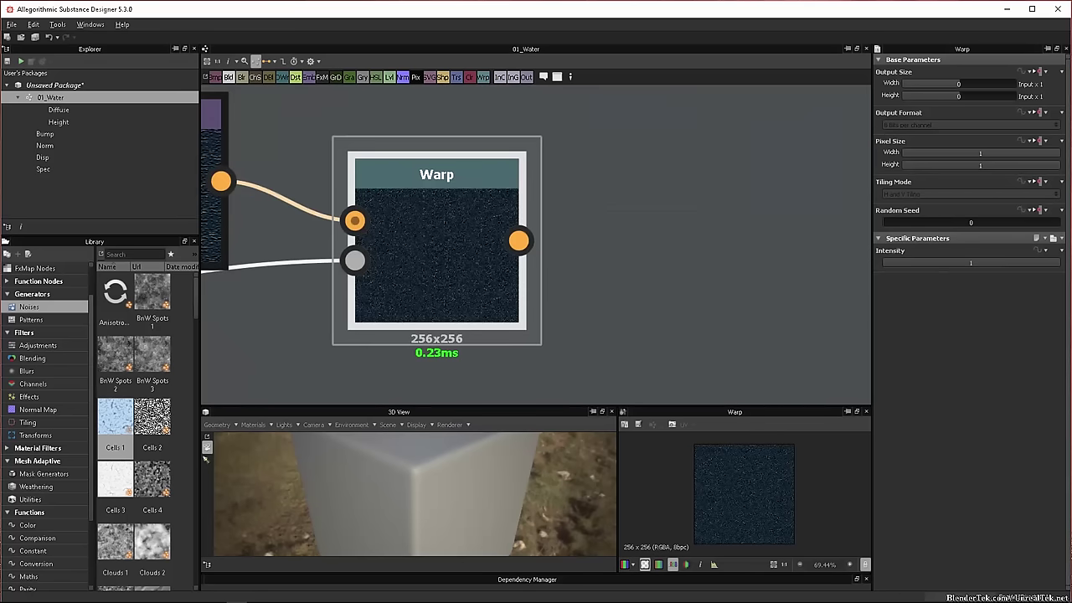
scroll(799, 344, "down", 4)
right_click(657, 237)
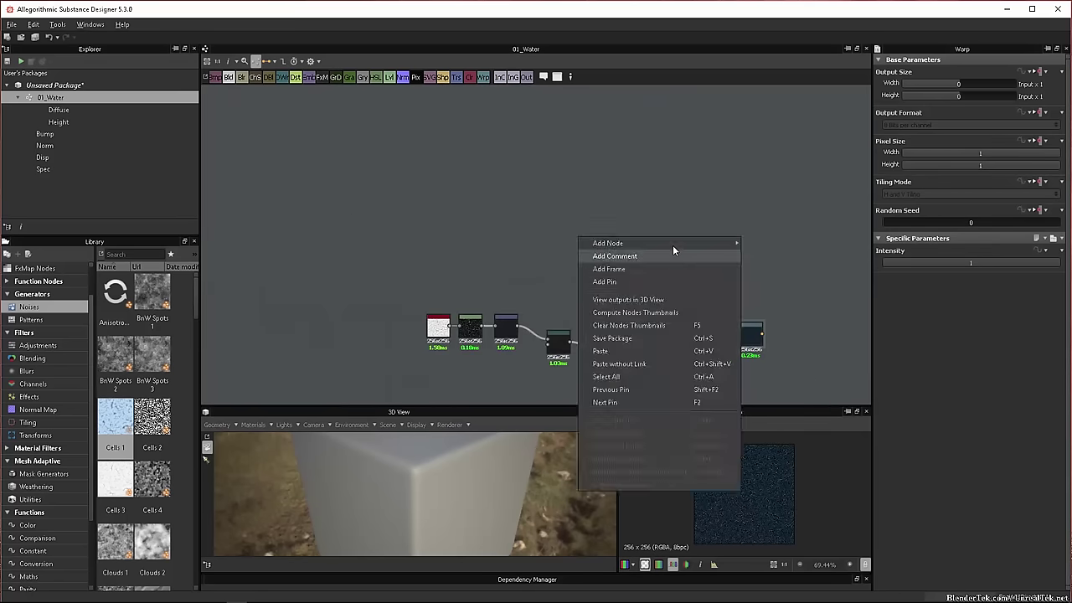
left_click(674, 252)
left_click(837, 295)
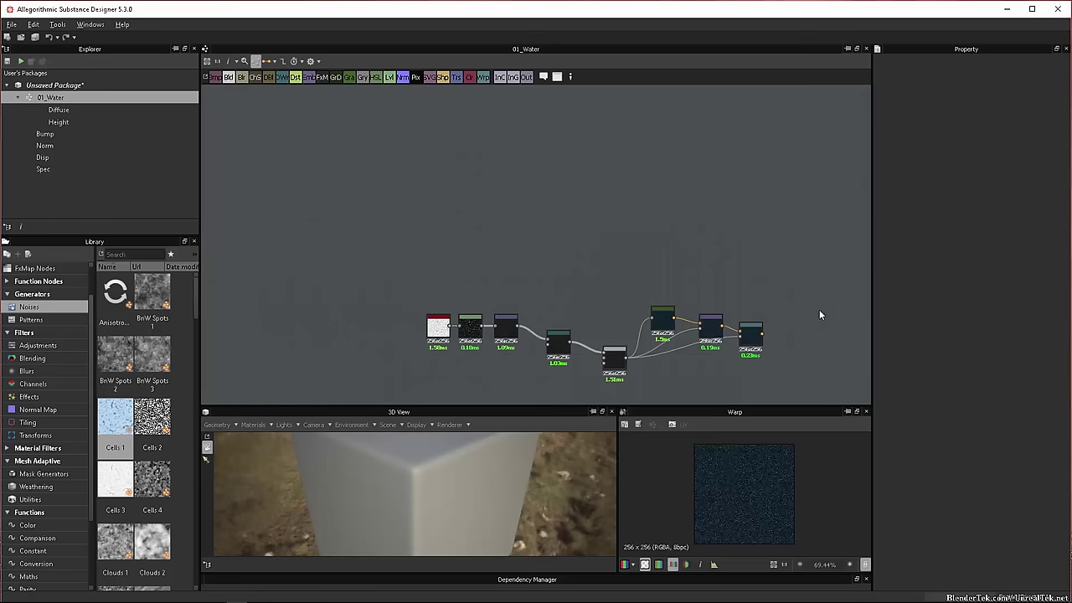
- Connect the final colour Warp node's output to the Diffuse output node and inspect that node
middle_click_drag(676, 281, 410, 209)
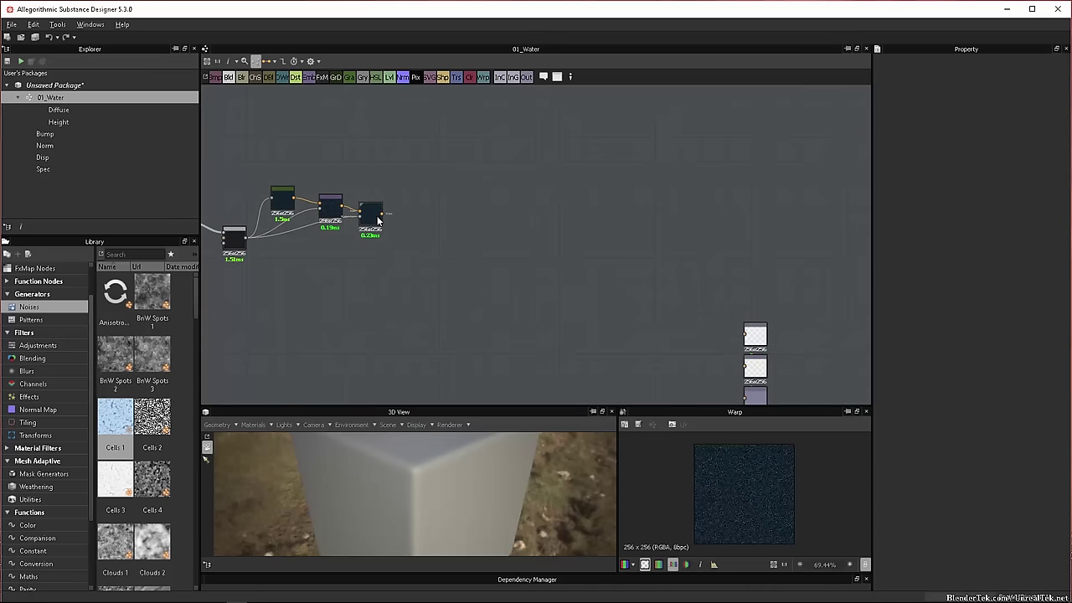
left_click_drag(385, 215, 757, 338)
left_click(756, 335)
key("f")
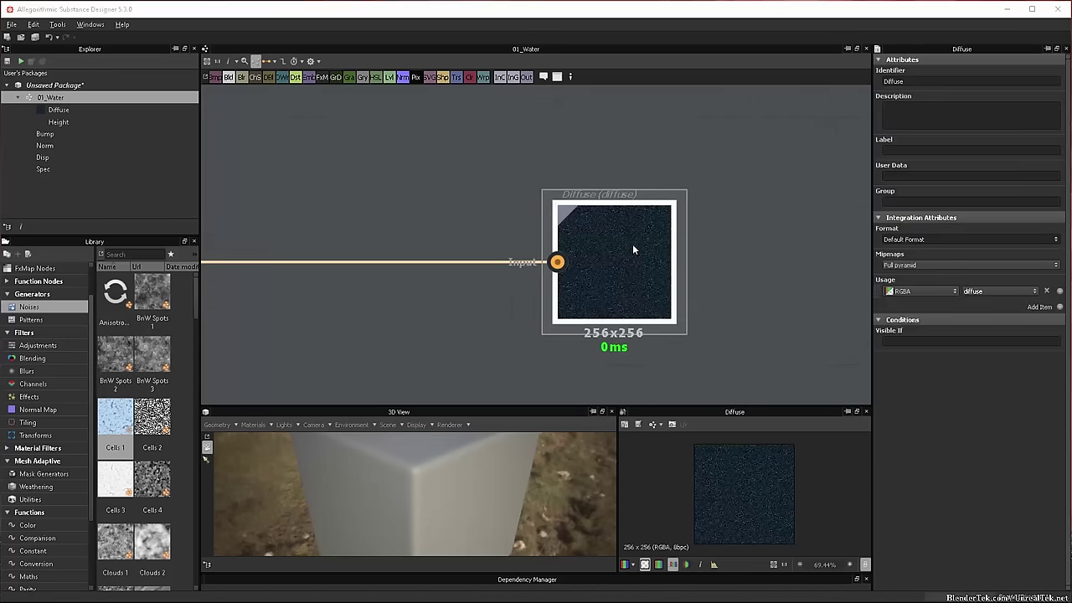
- Search the library for "vert" and place a Vertical Noise node in the empty space below the Cells 1 node
scroll(479, 245, "down", 6)
middle_click_drag(447, 326, 794, 293)
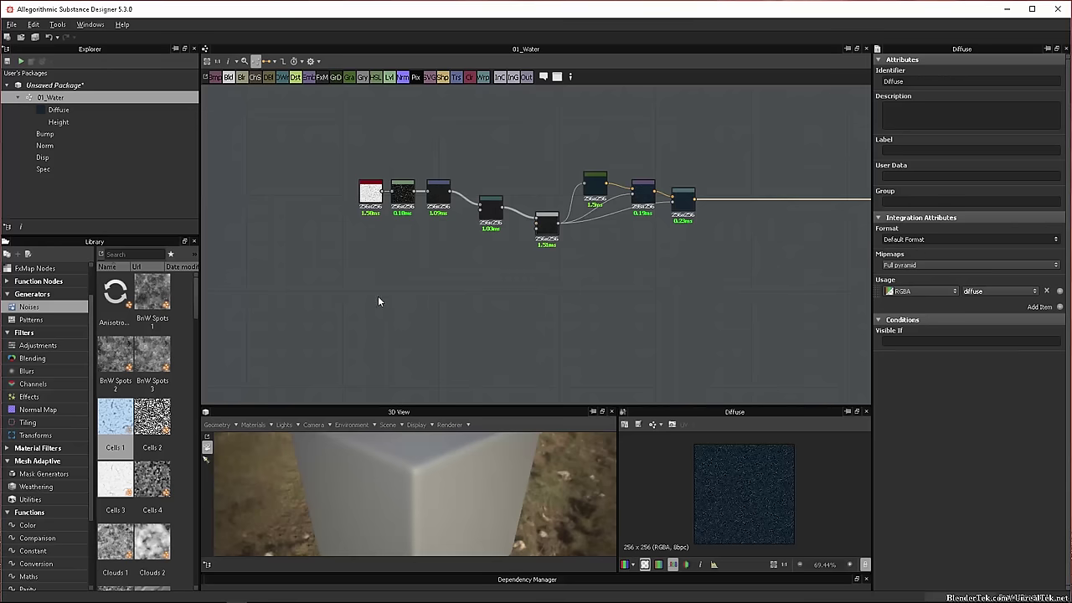
scroll(398, 197, "up", 6)
left_click(480, 228)
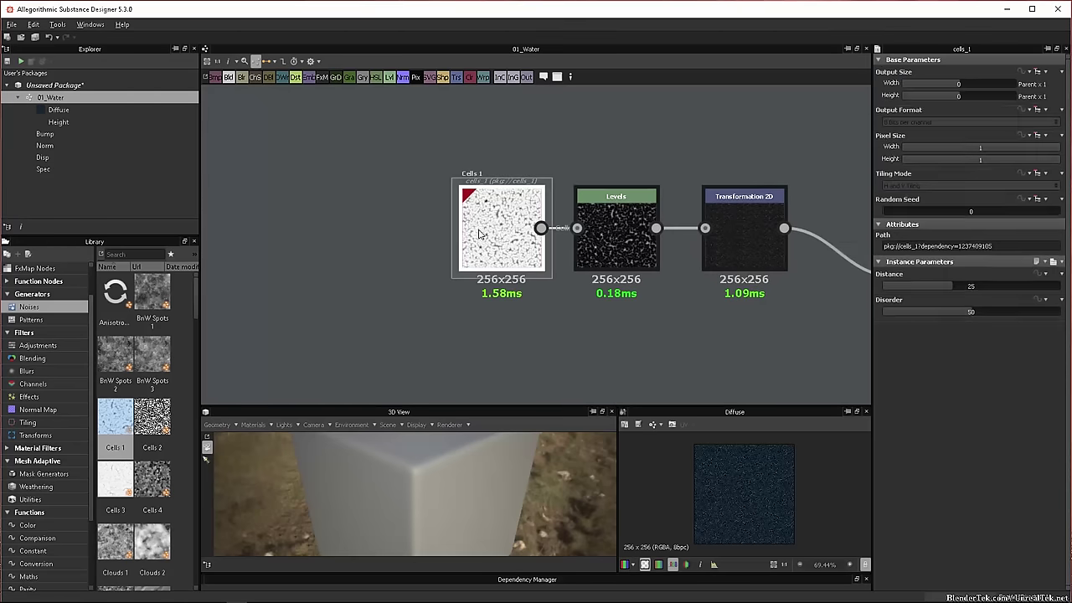
mouse_move(517, 167)
middle_mouse_down()
mouse_move(215, 155)
mouse_move(524, 157)
mouse_move(543, 81)
mouse_move(495, 179)
mouse_move(507, 108)
mouse_move(497, 158)
middle_mouse_up()
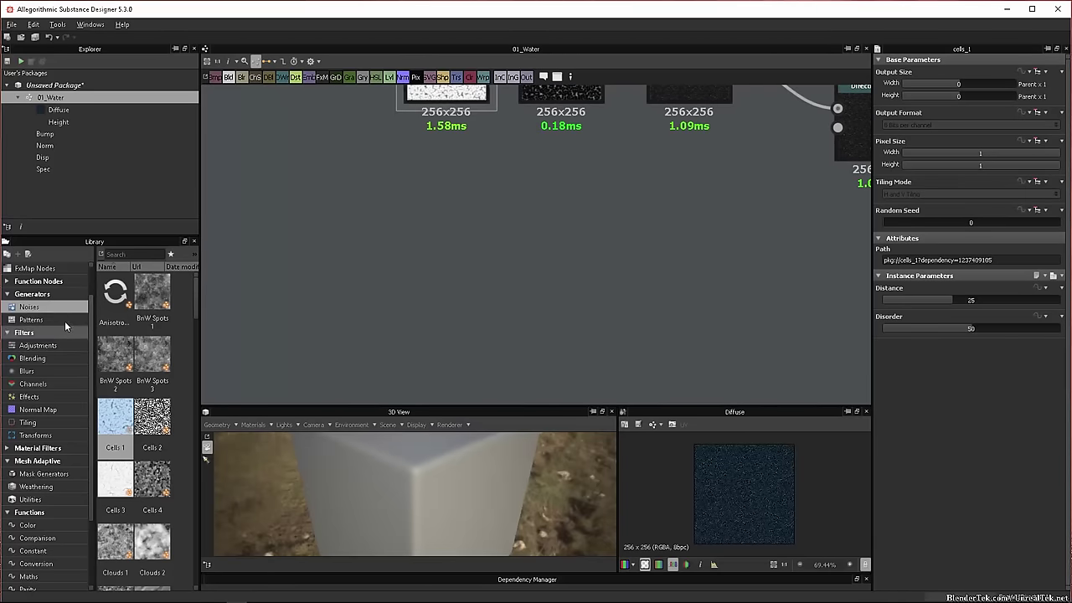
scroll(142, 402, "down", 10)
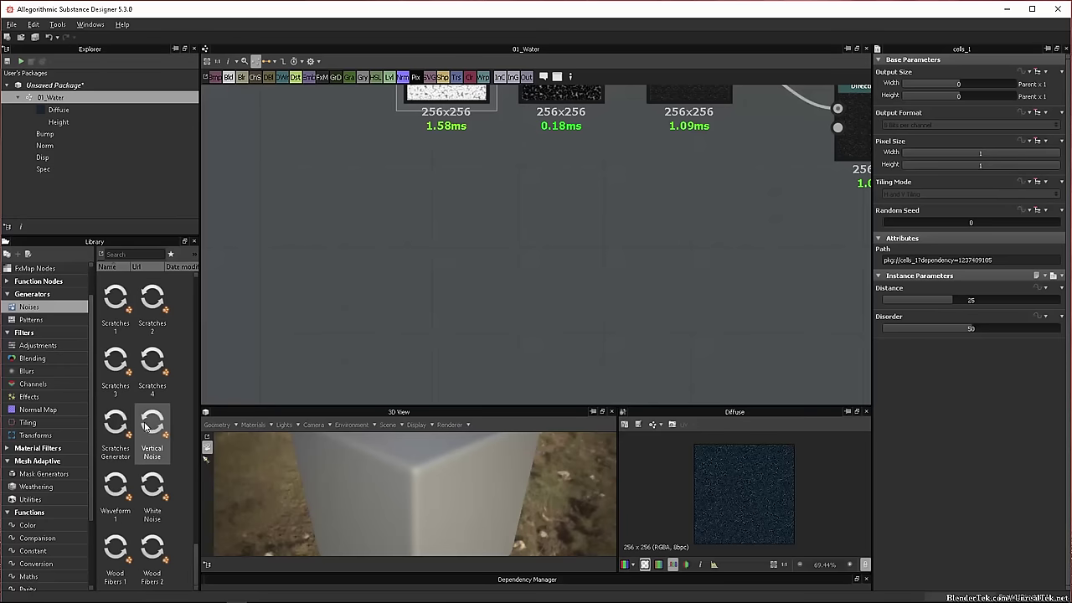
scroll(145, 427, "up", 5)
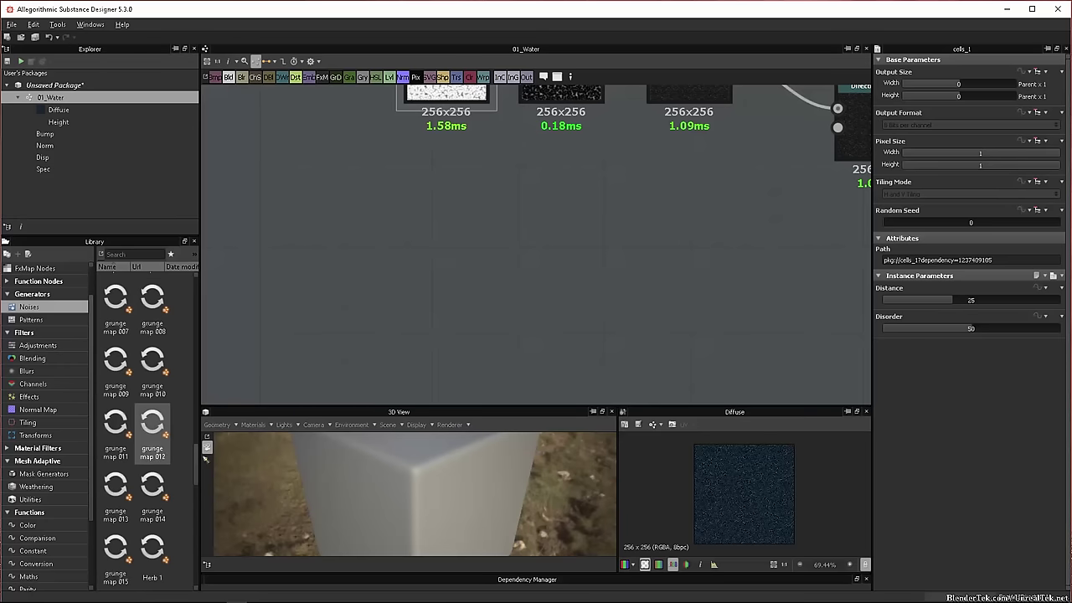
left_click(132, 254)
type("vert")
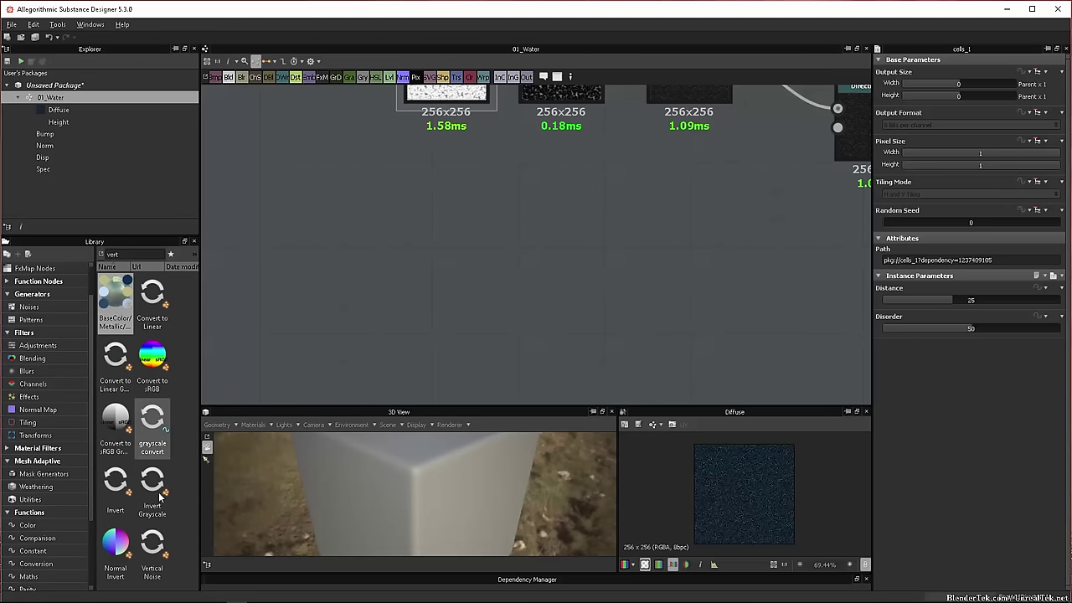
left_click_drag(152, 546, 457, 329)
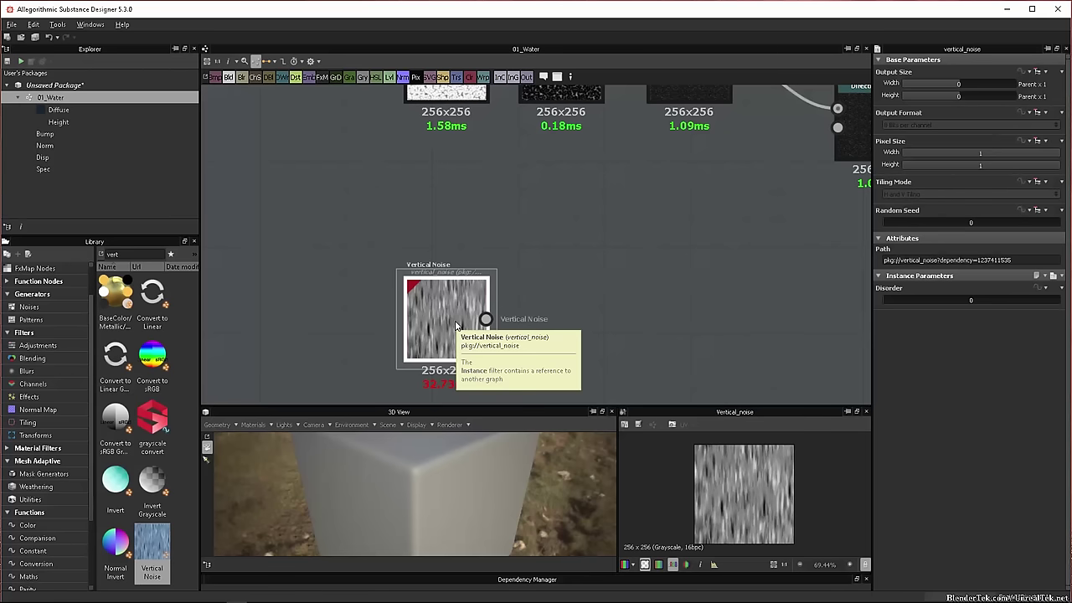
left_click_drag(432, 290, 375, 262)
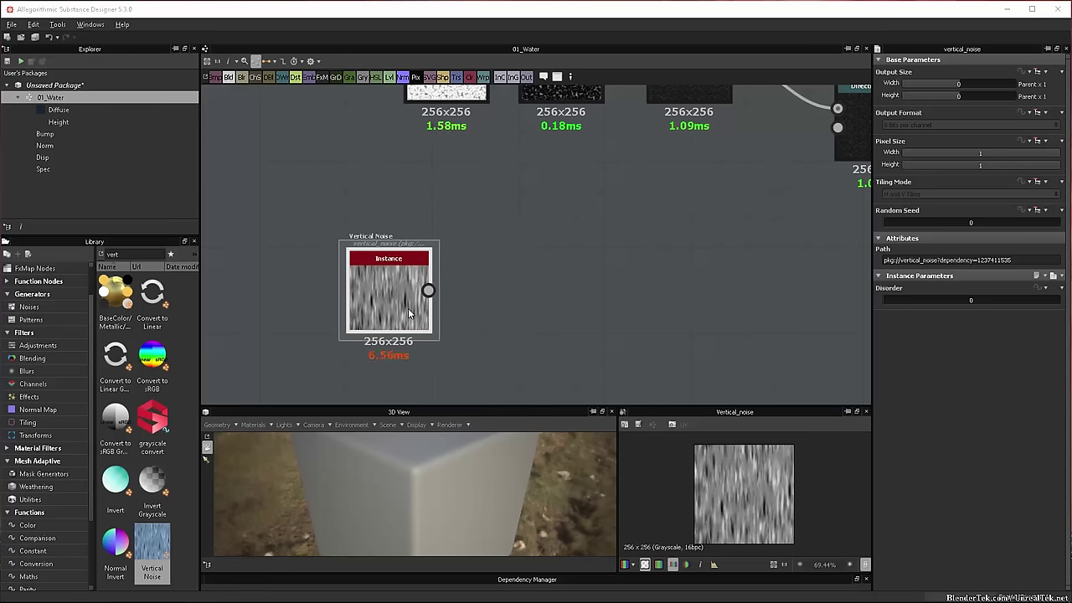
- Try driving the Vertical Noise node's Disorder with the $time function, and reset the parameter to its default
left_click(1036, 289)
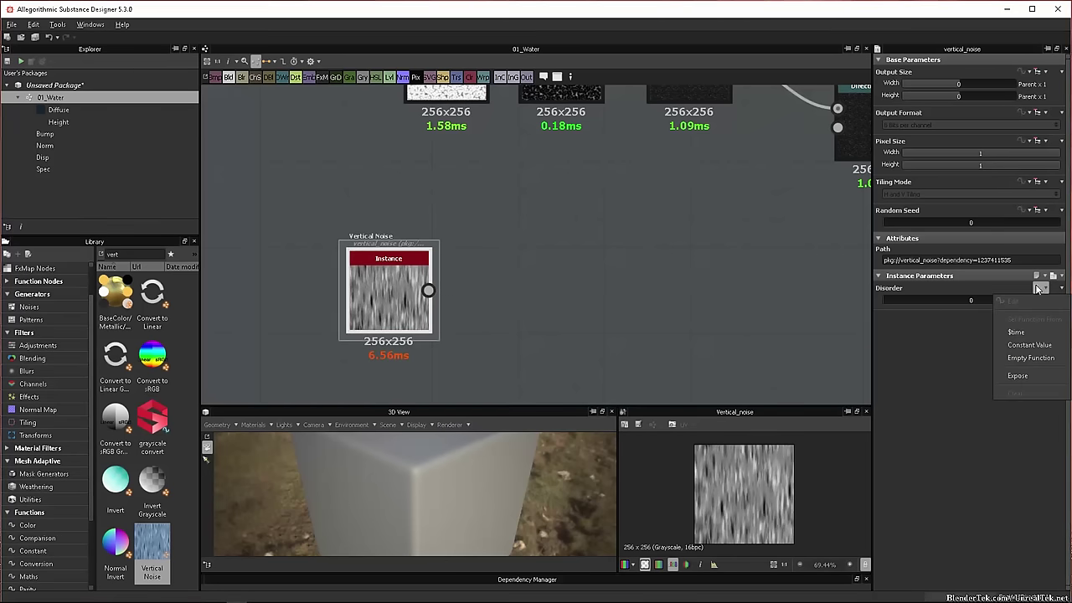
left_click(1030, 332)
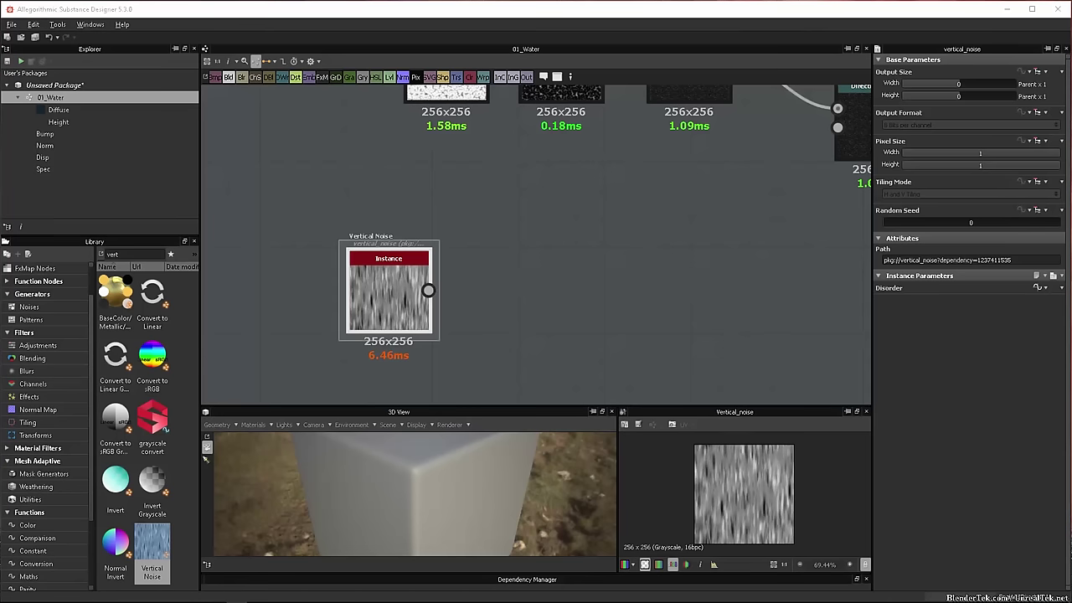
left_click(1037, 288)
right_click(550, 216)
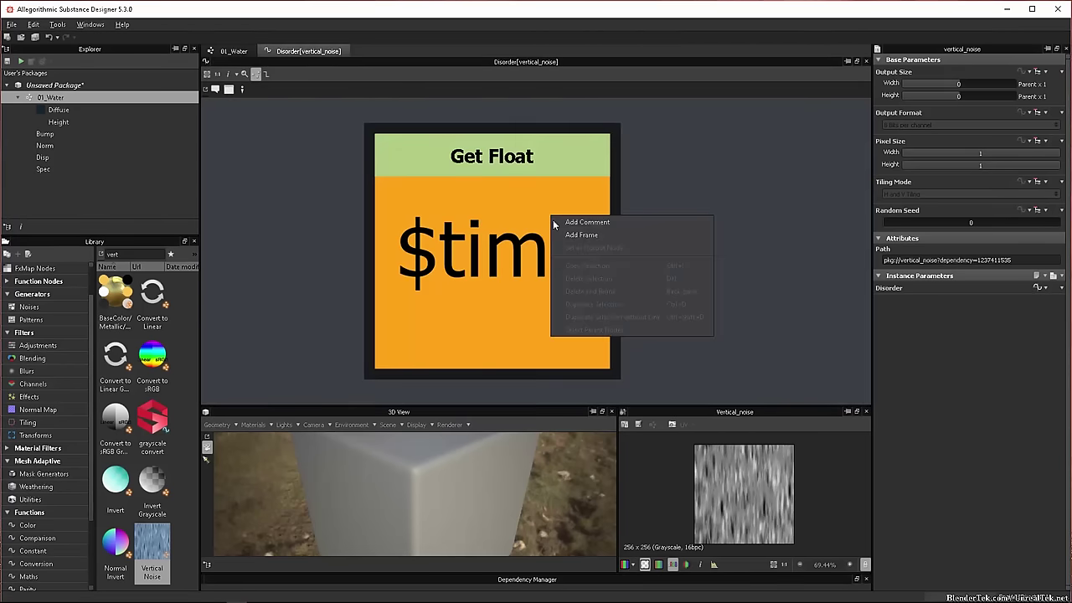
left_click(1031, 302)
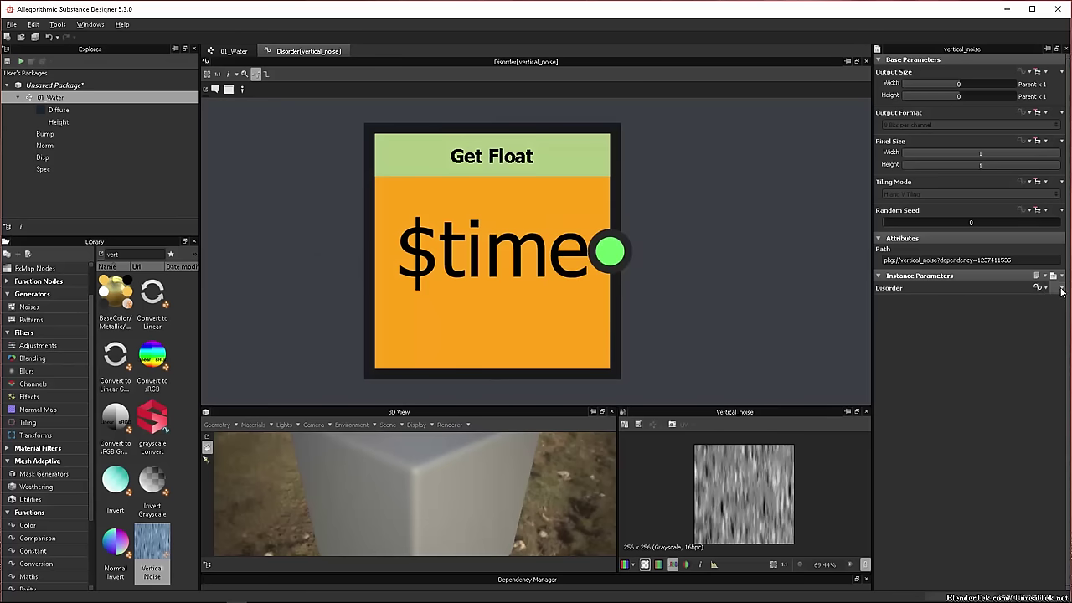
left_click(1061, 288)
left_click(1058, 300)
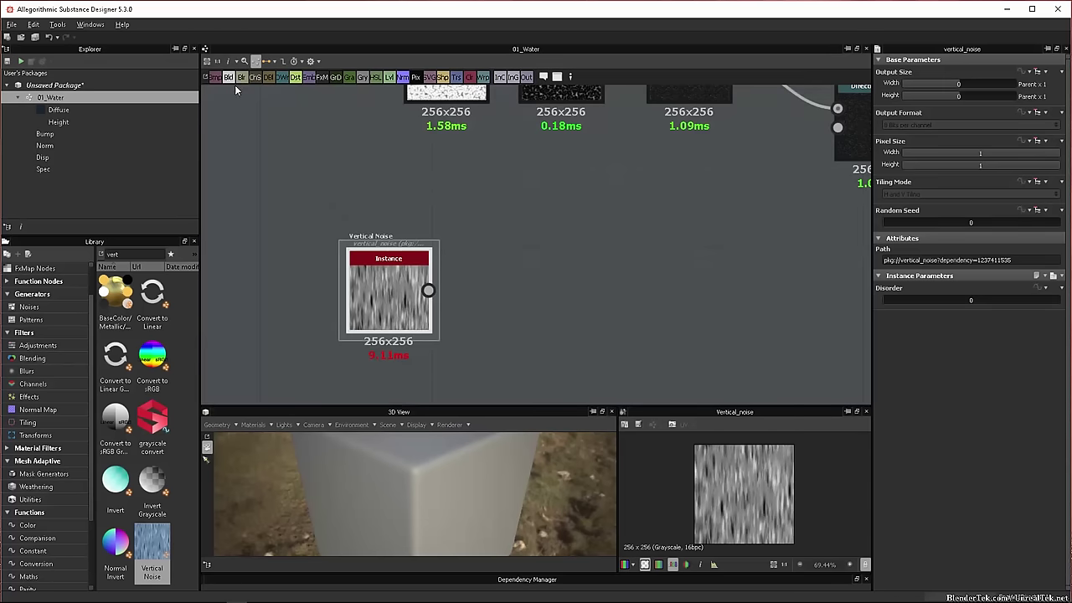
- Add a Transformation 2D node beside Vertical Noise and connect the noise output to its Input
right_click(492, 271)
mouse_move(523, 274)
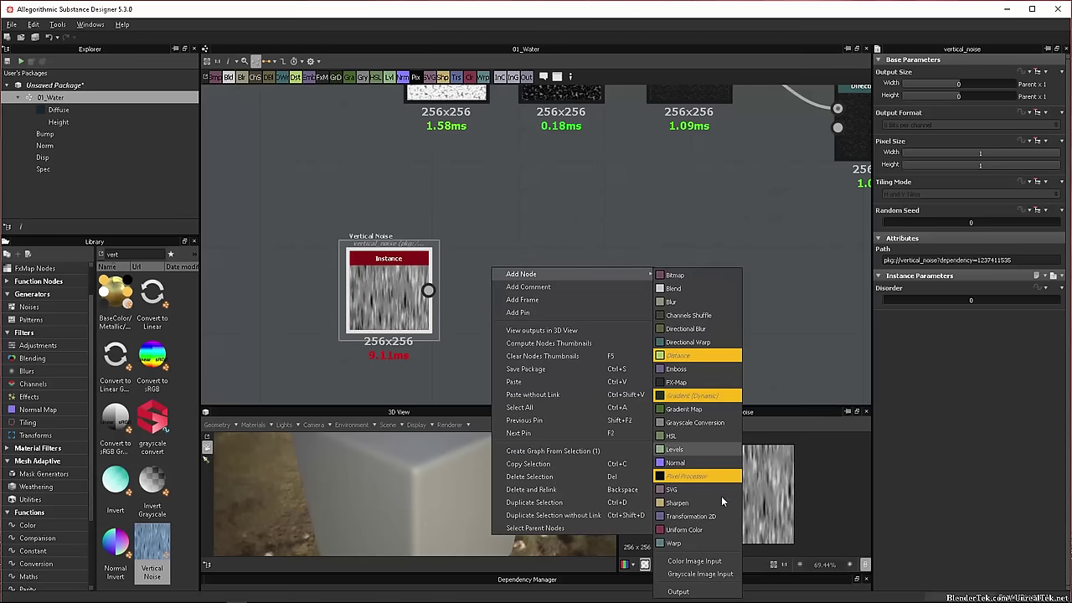
left_click(689, 516)
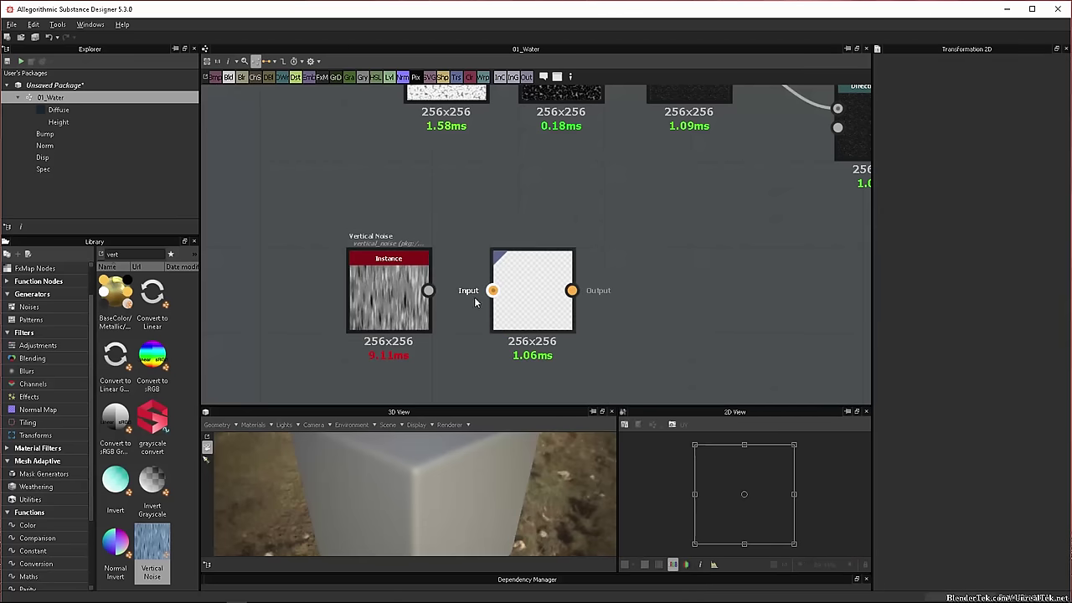
left_click_drag(493, 290, 428, 290)
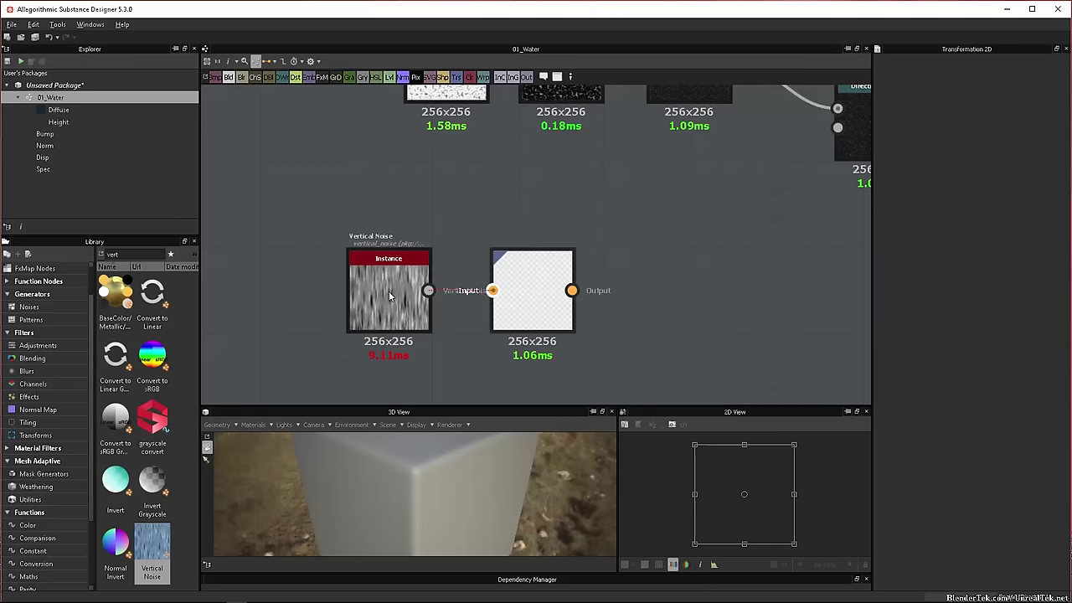
double_click(557, 298)
- Duplicate the Transformation 2D node below the first and feed the upper and lower copies into a new Blend node's Foreground and Background
middle_click_drag(694, 309, 695, 252)
key("ctrl+d")
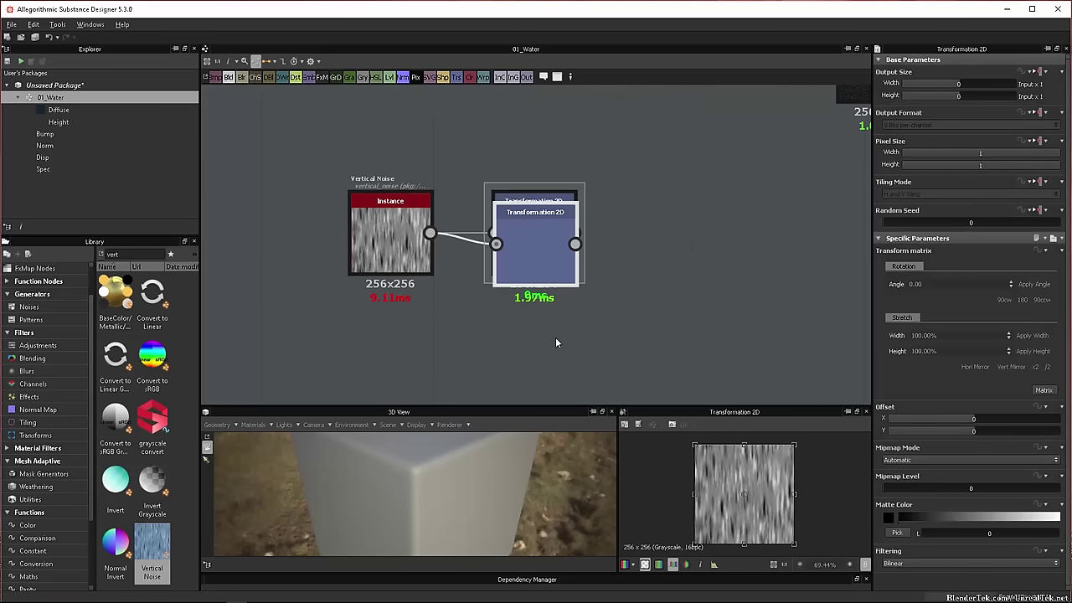
left_click_drag(546, 259, 550, 358)
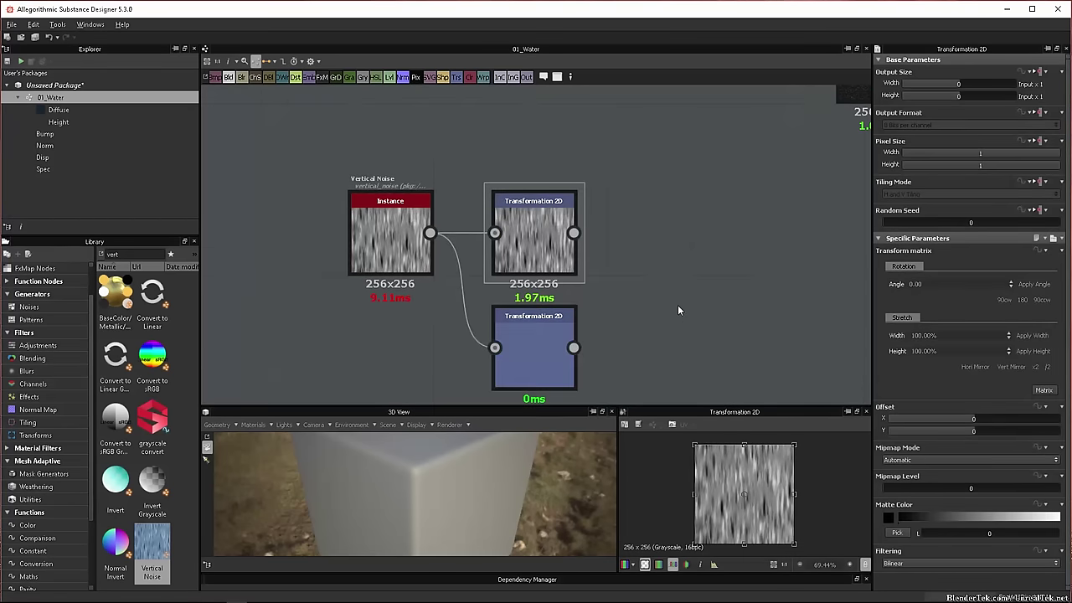
middle_click_drag(662, 288, 656, 276)
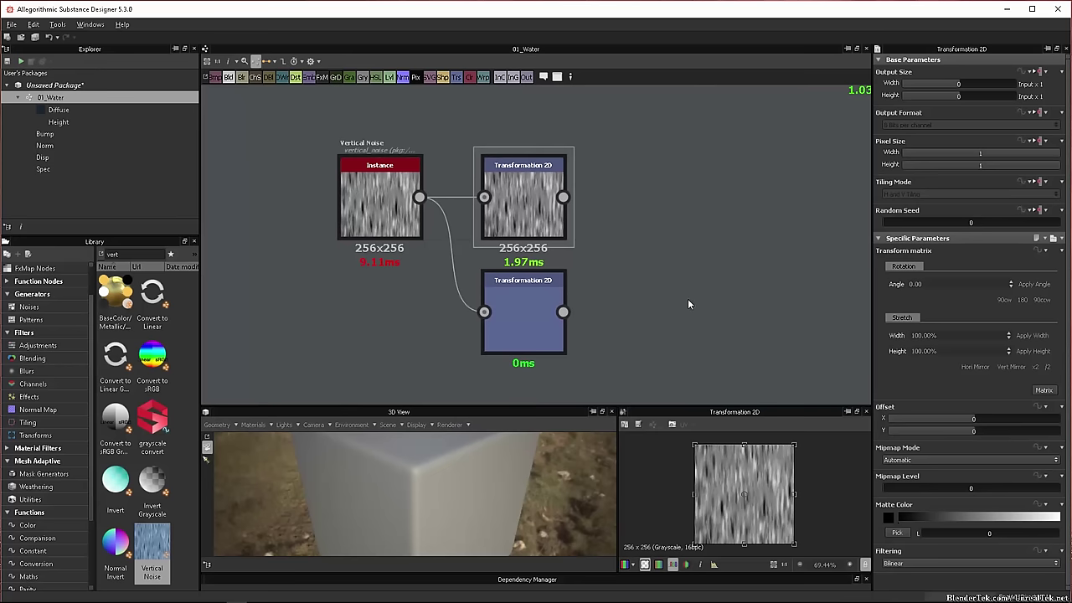
left_click_drag(229, 76, 564, 312)
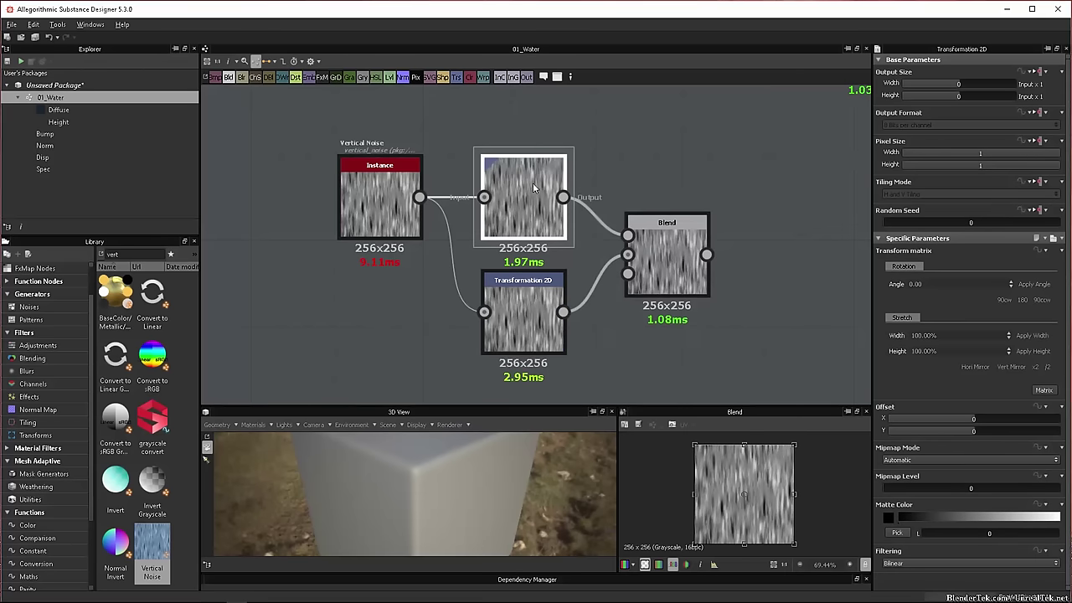
- Try setting X1 to -0.1 in the upper Transformation 2D node's transform matrix
left_click(1043, 390)
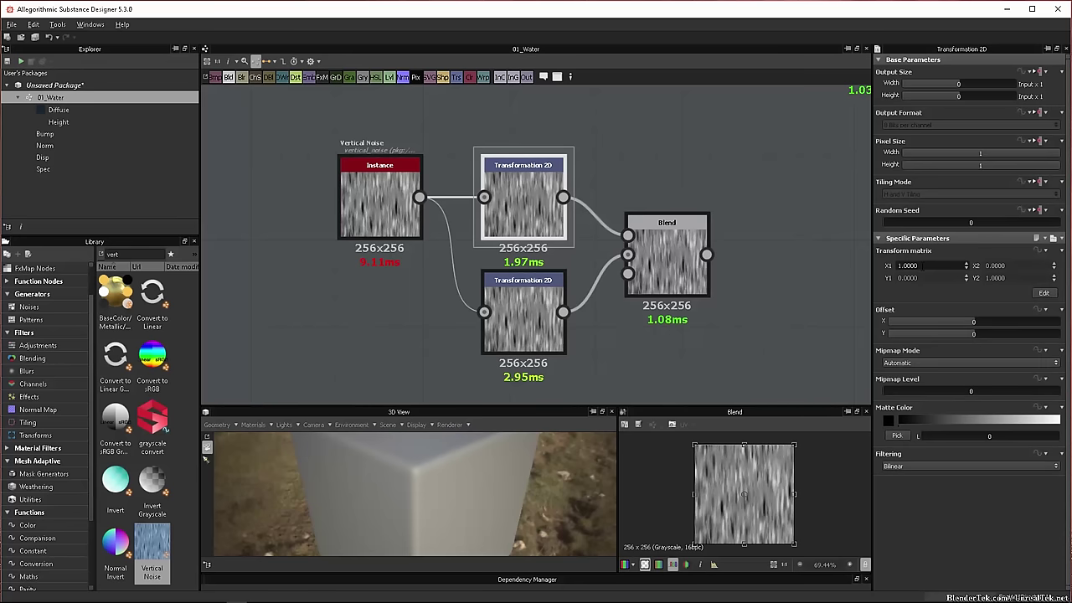
left_click_drag(922, 266, 665, 258)
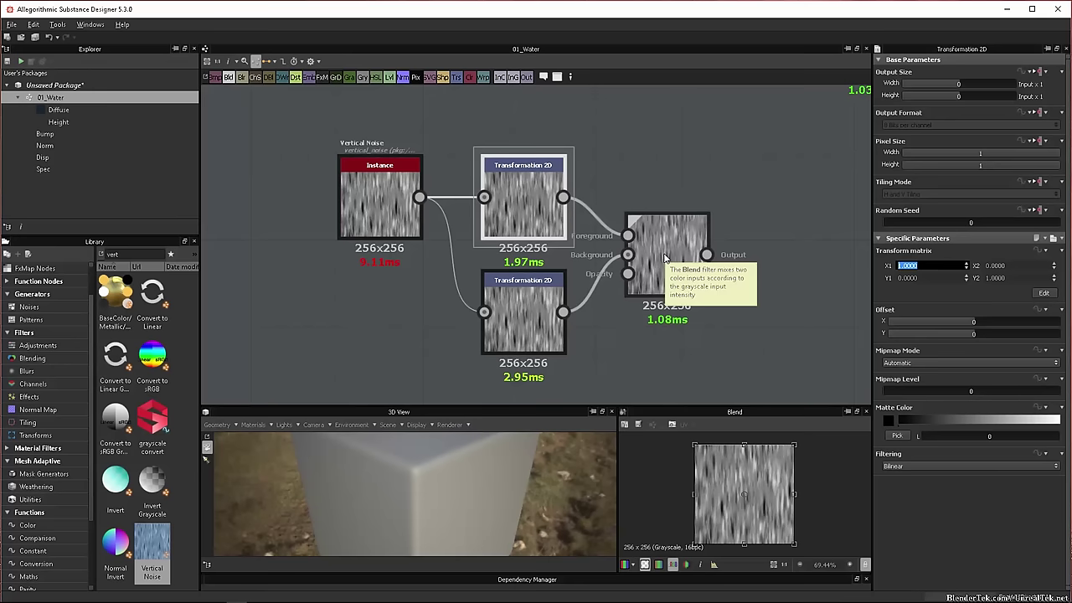
type("-0.1")
key("Return")
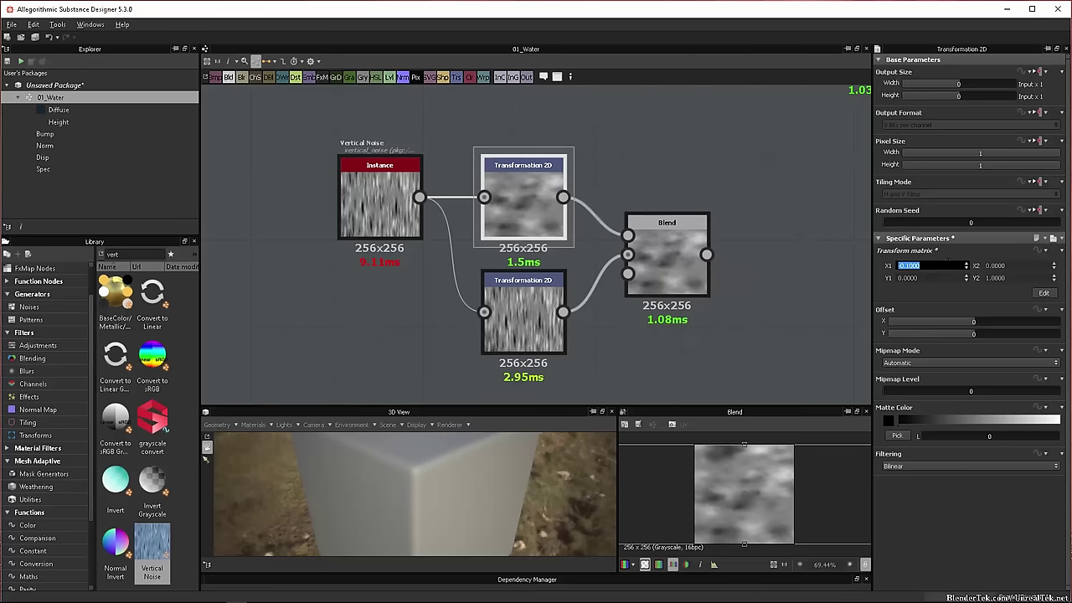
type("-0.1")
key("Return")
key("Tab")
key("Tab")
key("Tab")
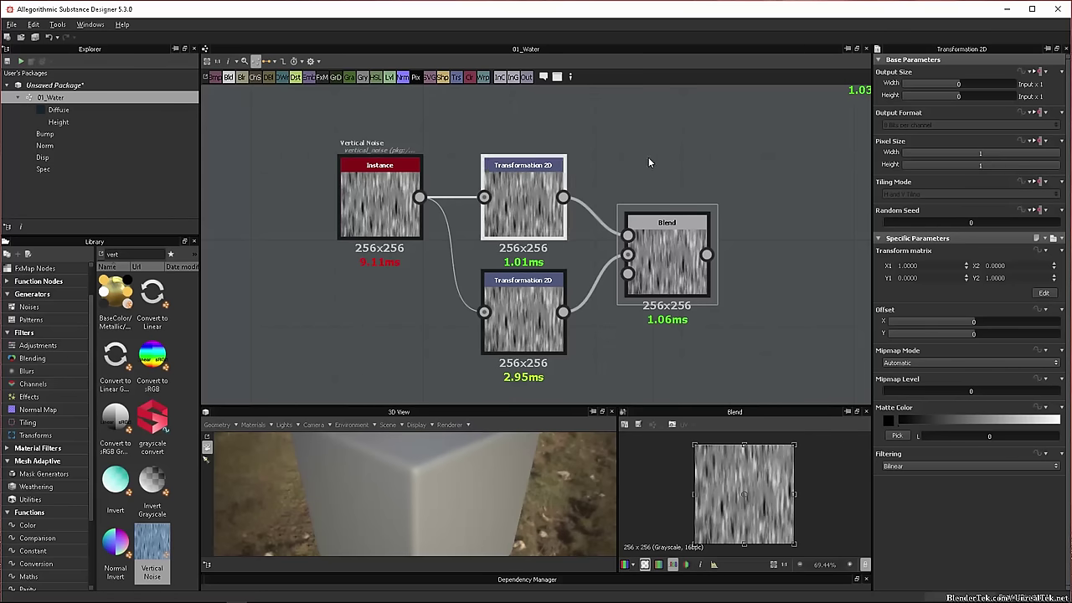
- Rotate the upper Transformation 2D node's image freehand to a matrix of about X1 -0.0927, X2 -0.9957, Y1 0.9957, Y2 -0.0927
left_click(519, 183)
left_click(1044, 294)
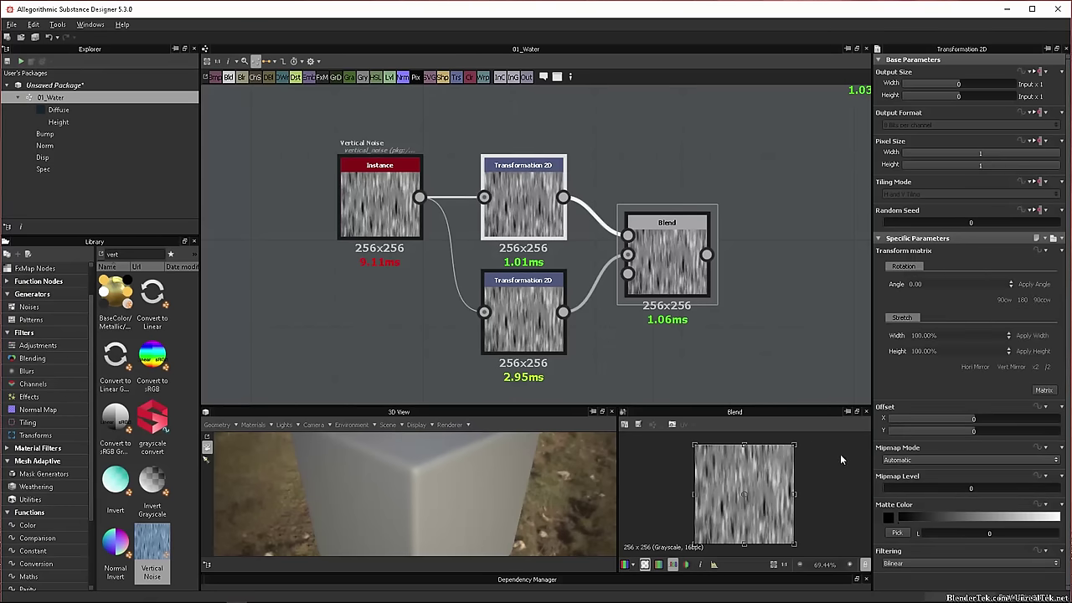
scroll(802, 530, "down", 1)
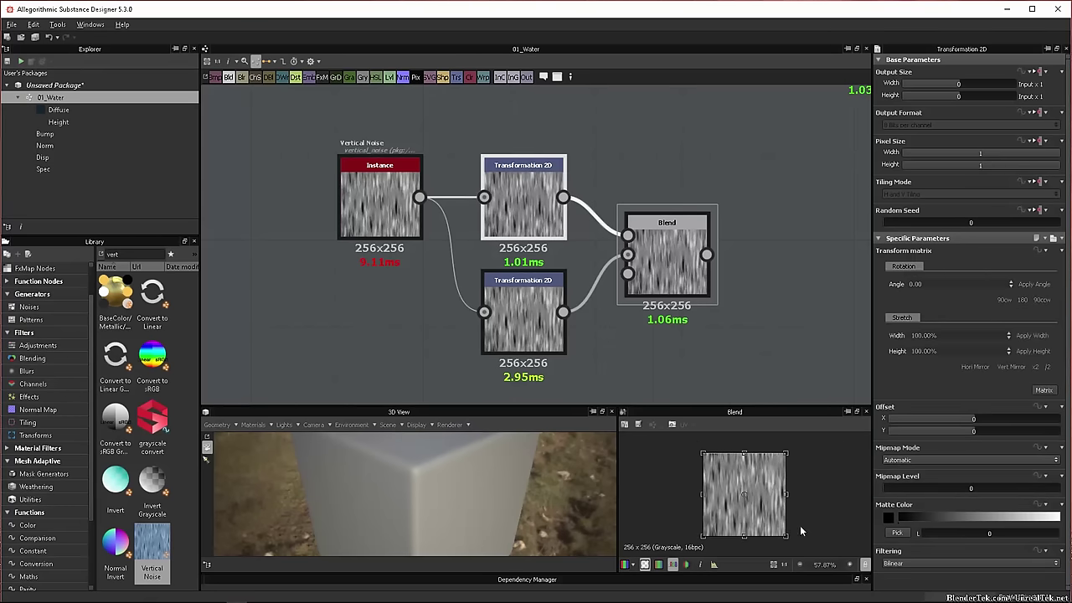
left_click(1043, 391)
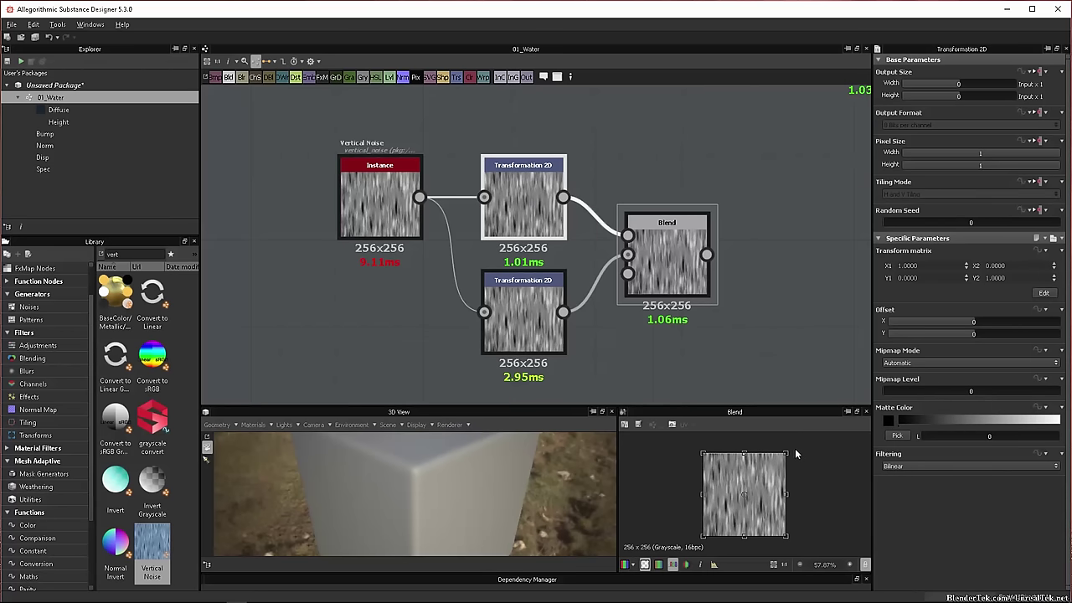
left_click_drag(795, 449, 796, 565)
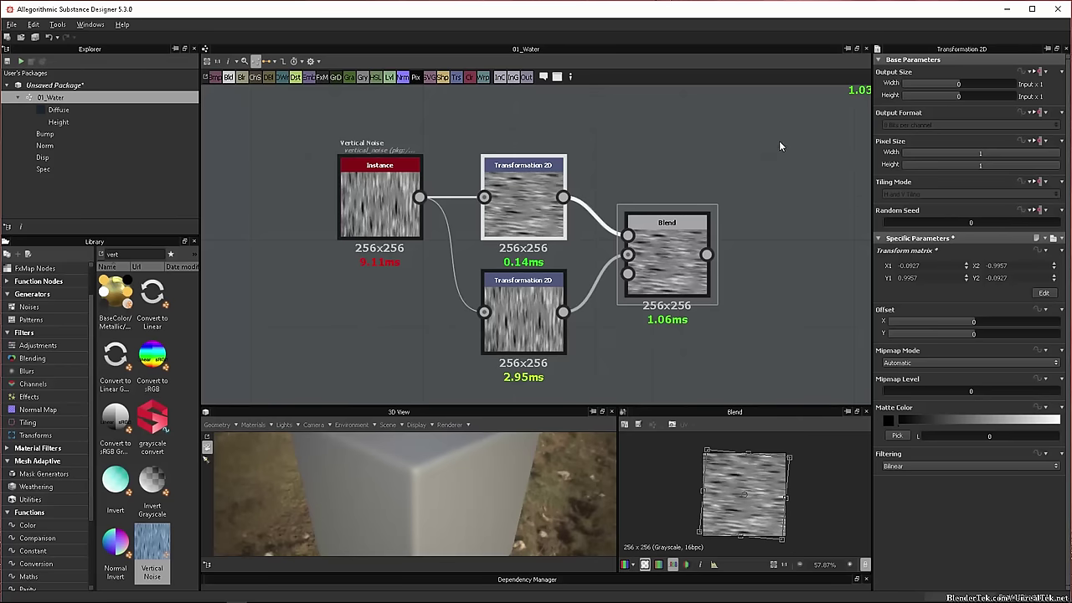
- Set the lower Transformation 2D node's transform matrix to X1 0, X2 -1, Y1 1 and Y2 0
left_click(514, 308)
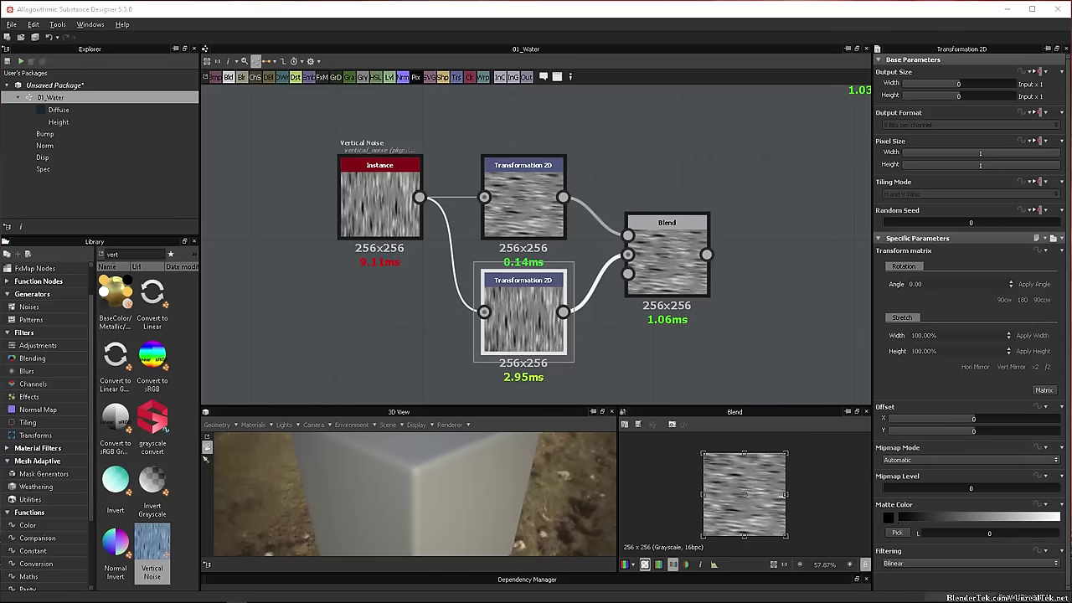
left_click(1043, 390)
left_click(900, 265)
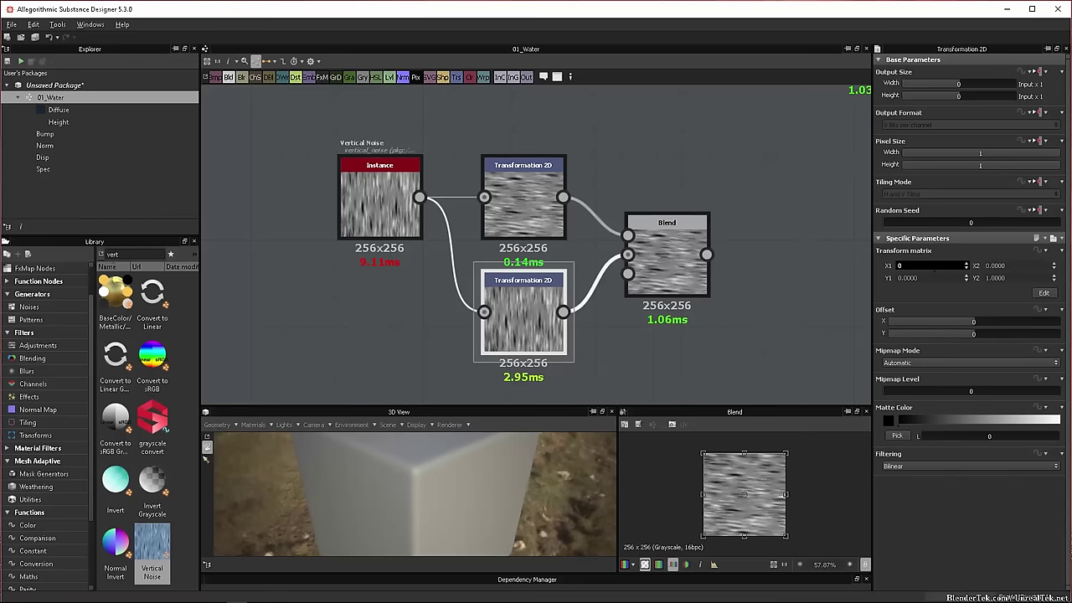
type("0")
key("Tab")
type("-1")
key("Tab")
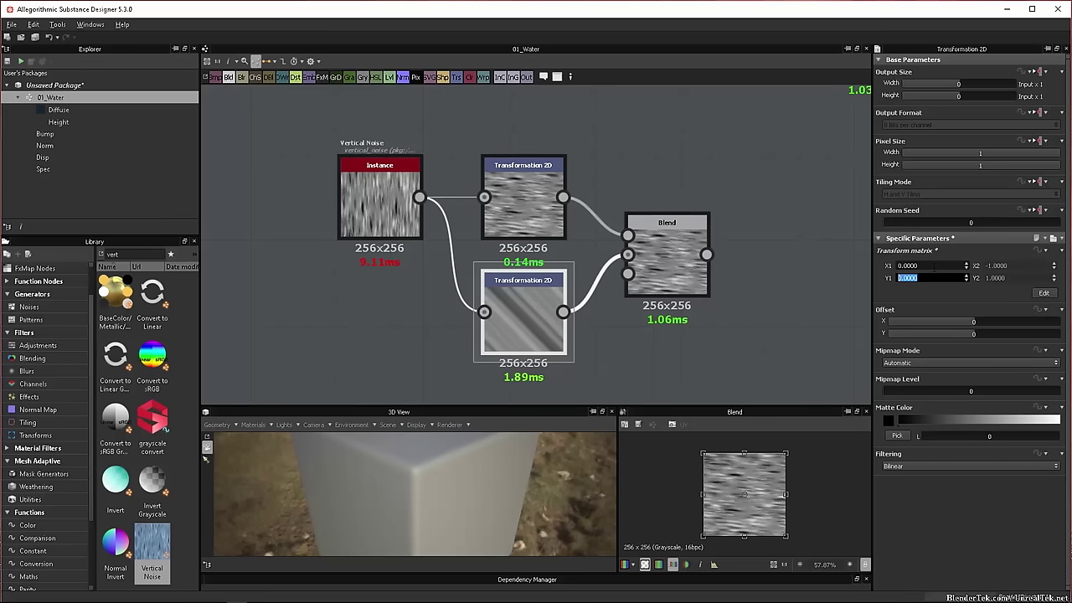
type("1")
key("Tab")
type("0")
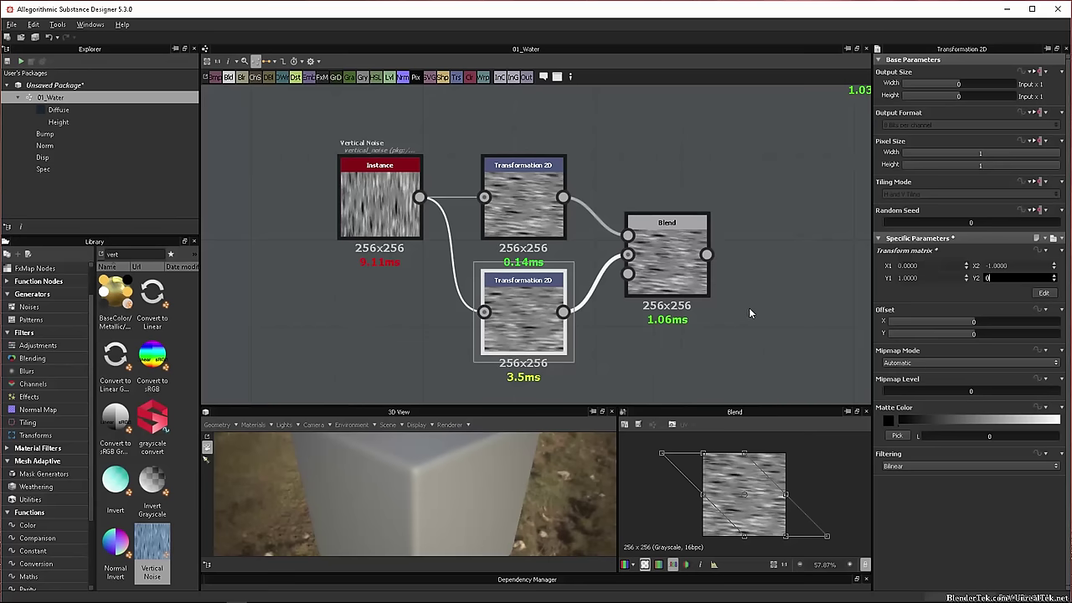
key("Return")
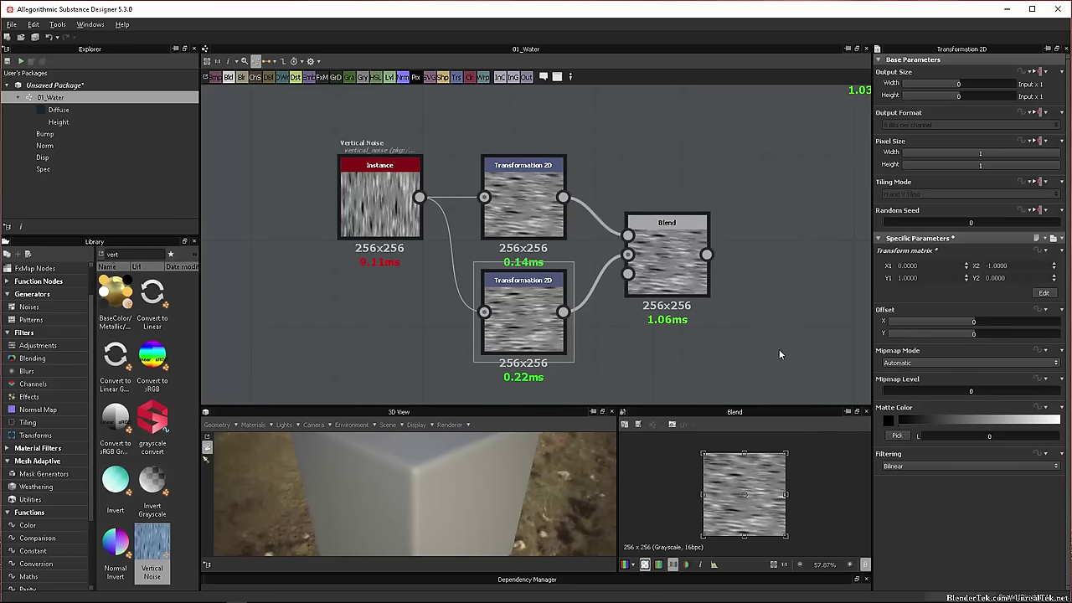
- Add a Gradient Map node after the Blend that combines the two noise copies and connect the Blend's output to its Input
left_click_drag(687, 281, 686, 253)
middle_click_drag(760, 268, 473, 286)
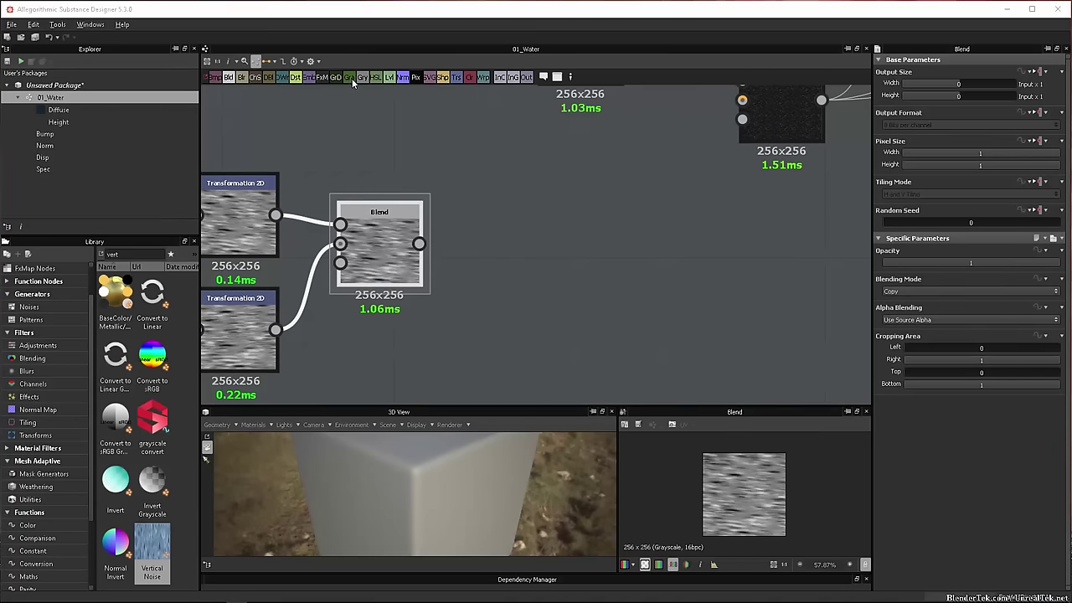
left_click_drag(351, 78, 446, 190)
left_click_drag(506, 228, 519, 237)
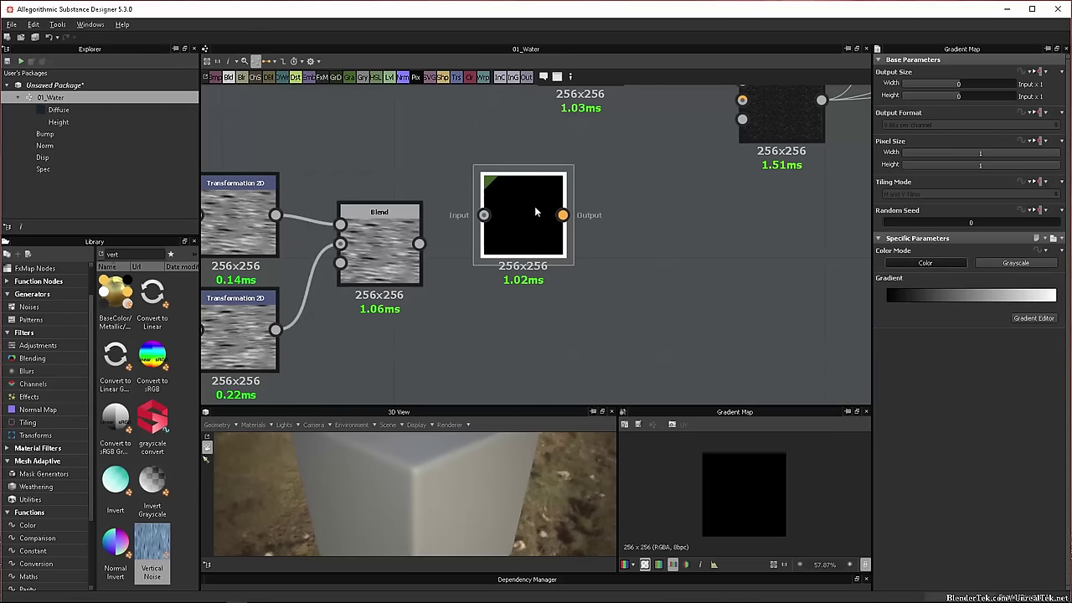
left_click_drag(419, 243, 484, 244)
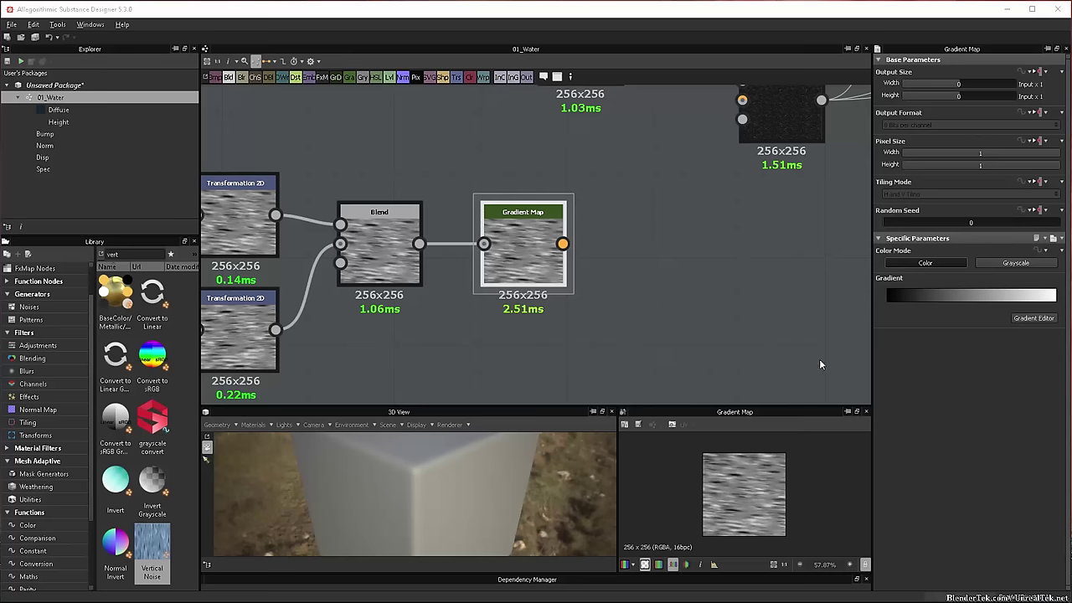
left_click(359, 222)
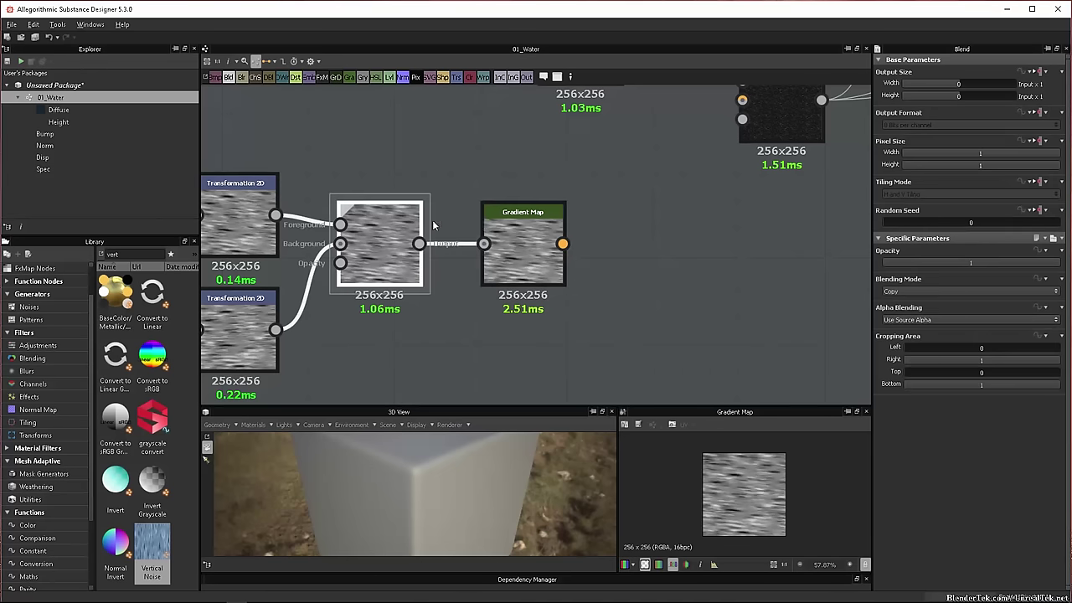
left_click(510, 219)
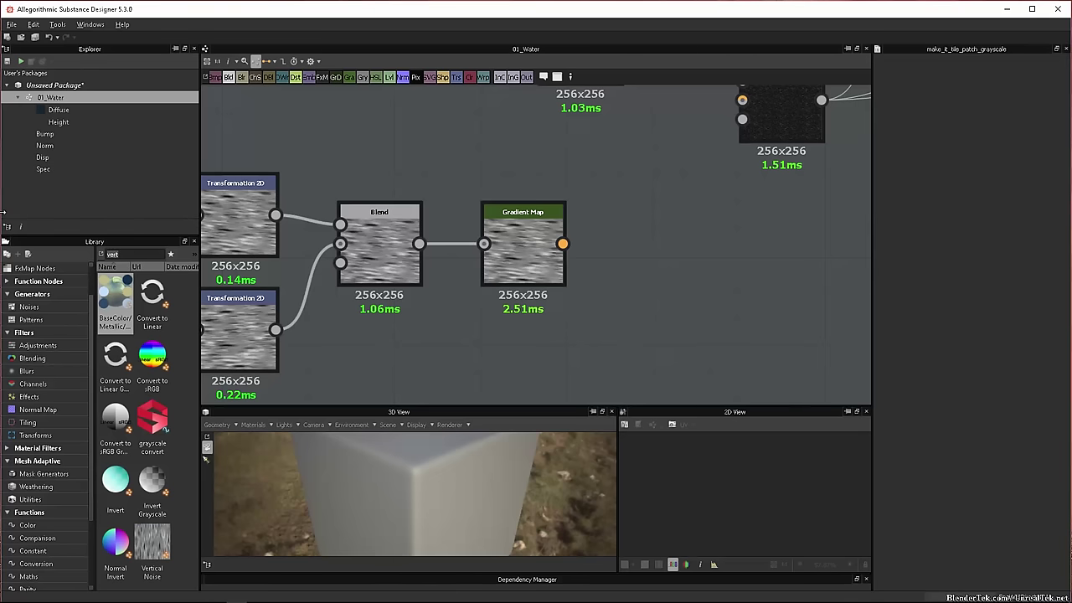
- Search the library for "tile" and add a Make It Tile Patch node connected to the Gradient Map's output
key("ctrl+a")
type("tile")
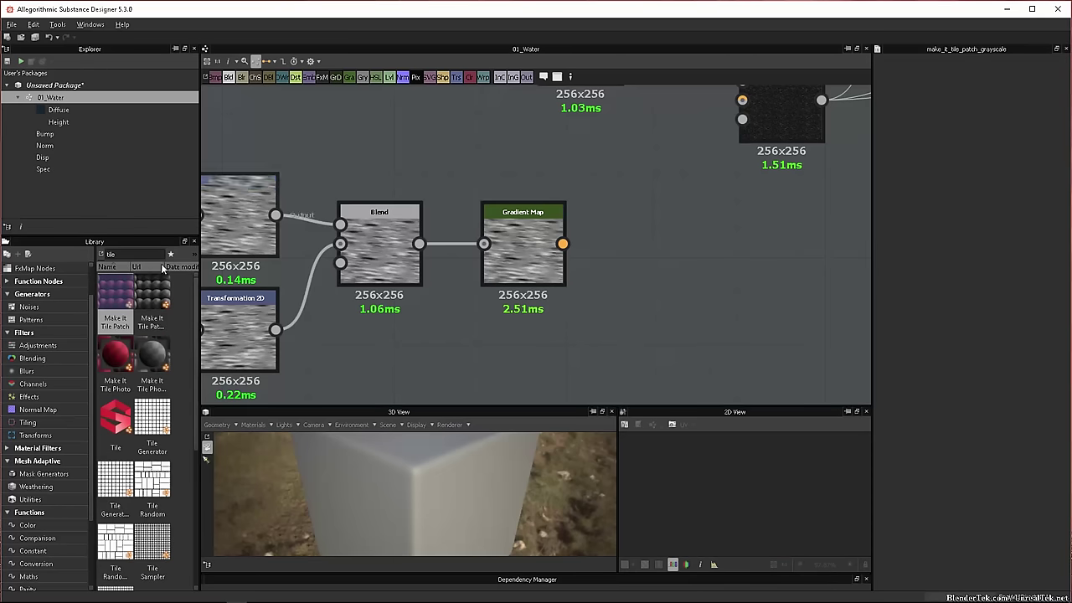
left_click_drag(115, 293, 561, 244)
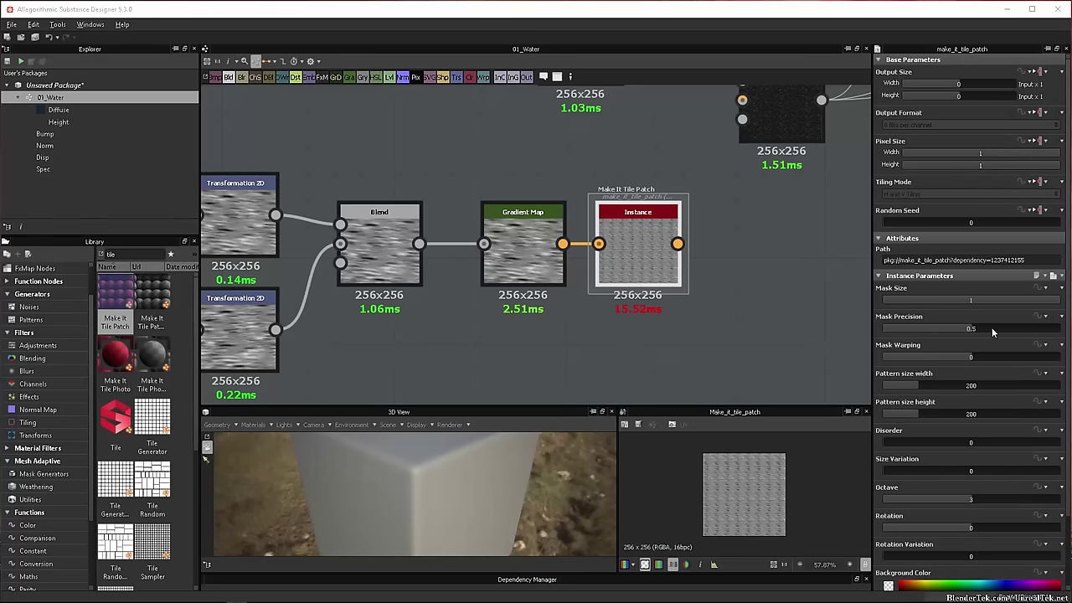
- Set the Make It Tile Patch node's Mask Precision to about 0.02 and Mask Warping to about 2.84
left_click_drag(986, 329, 887, 337)
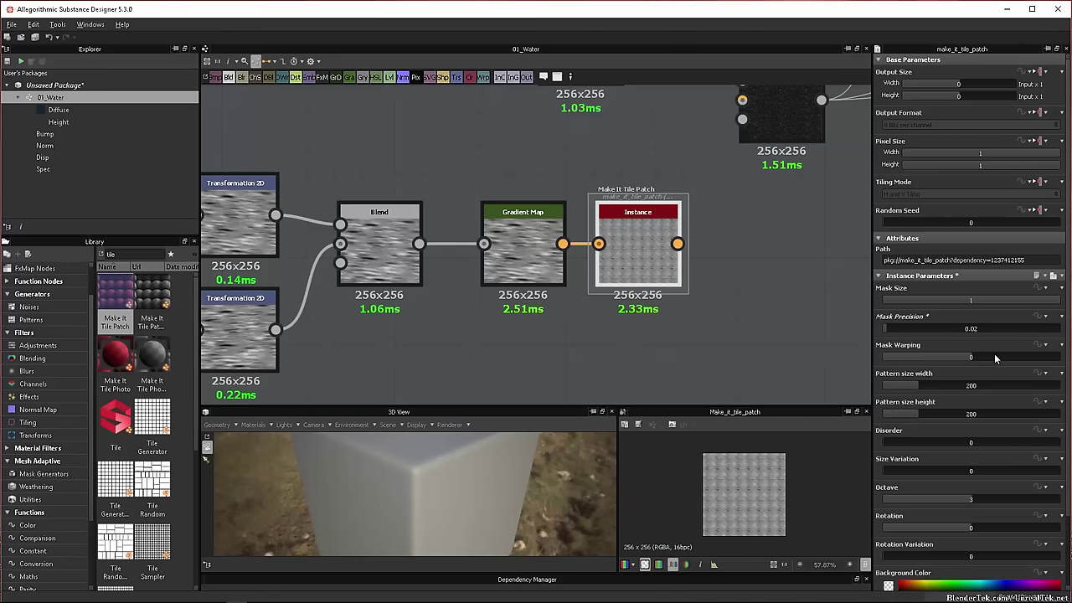
mouse_move(974, 356)
left_mouse_down()
mouse_move(985, 356)
mouse_move(964, 360)
mouse_move(973, 359)
left_mouse_up()
left_click_drag(972, 359, 973, 359)
- Set the Make It Tile Patch node's Pattern size width and Pattern size height to 275 each
left_click_drag(928, 384, 970, 386)
left_click(970, 386)
left_click(970, 386)
double_click(969, 385)
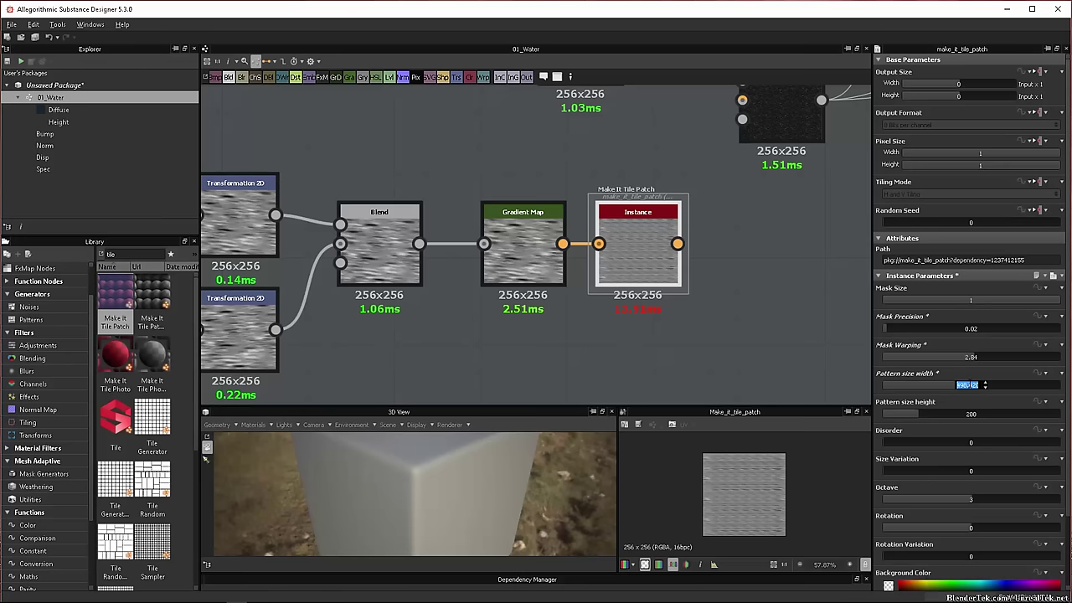
type("275")
key("Return")
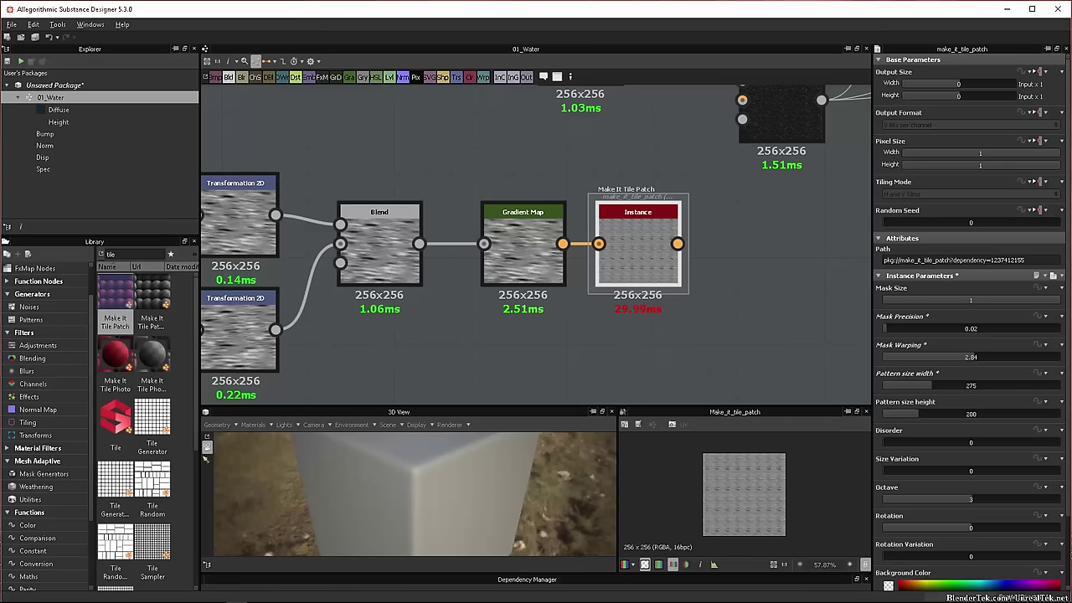
left_click_drag(972, 413, 976, 414)
double_click(971, 414)
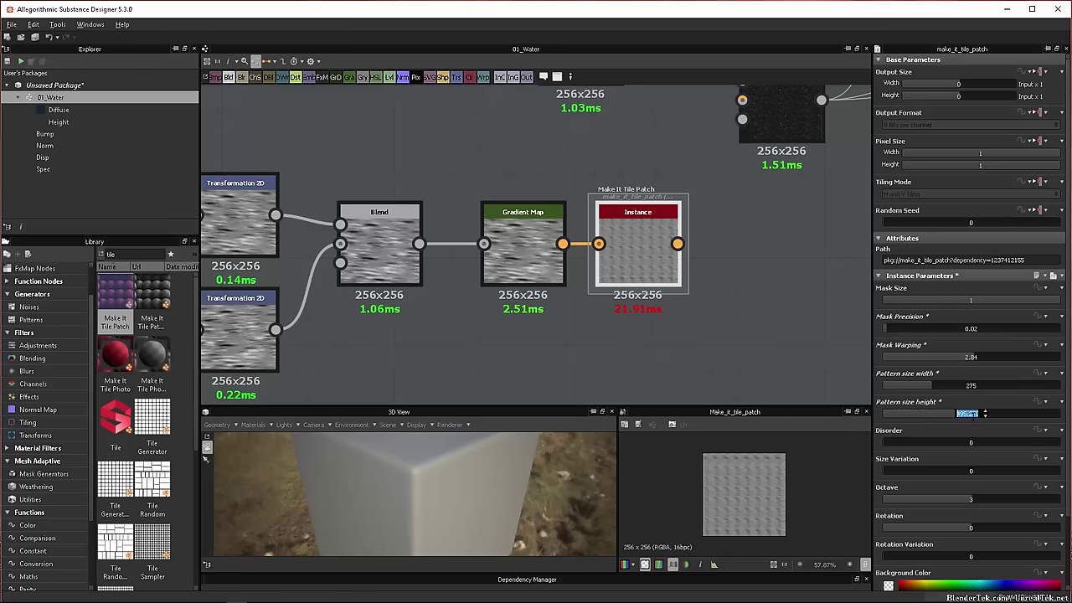
type("275")
key("Return")
- Set the Make It Tile Patch node's Disorder to about 0.81 and its Octave to 1
left_click_drag(951, 448, 1026, 452)
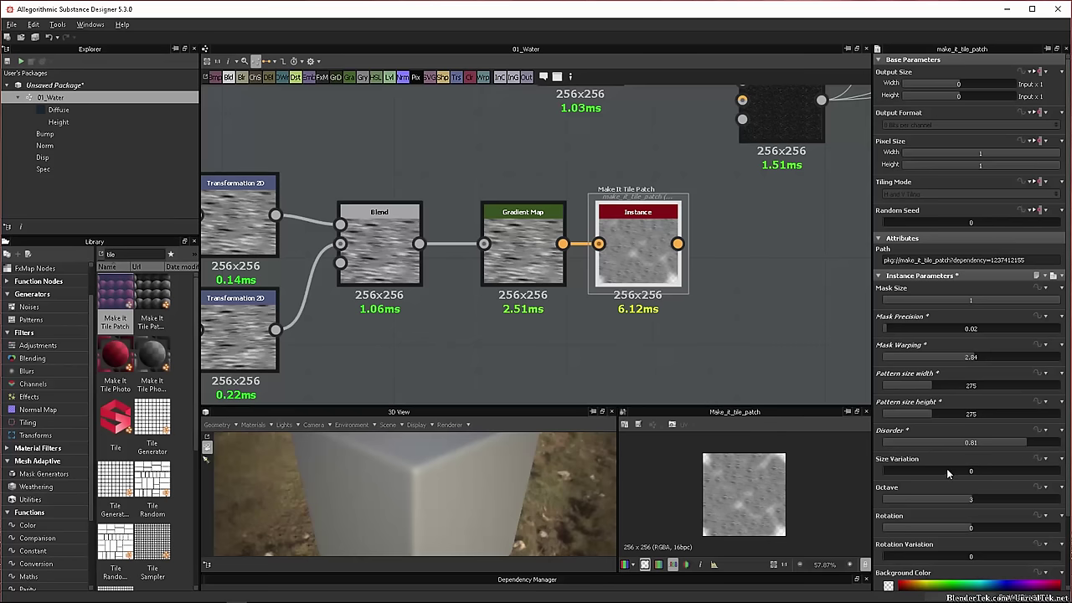
scroll(949, 471, "down", 2)
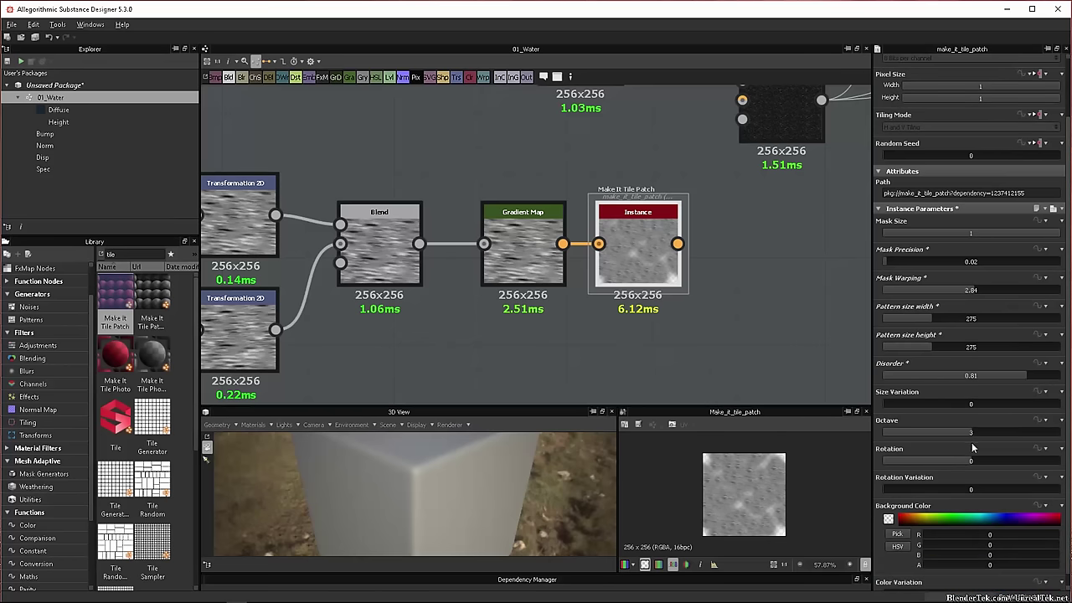
double_click(971, 433)
type("1")
key("Return")
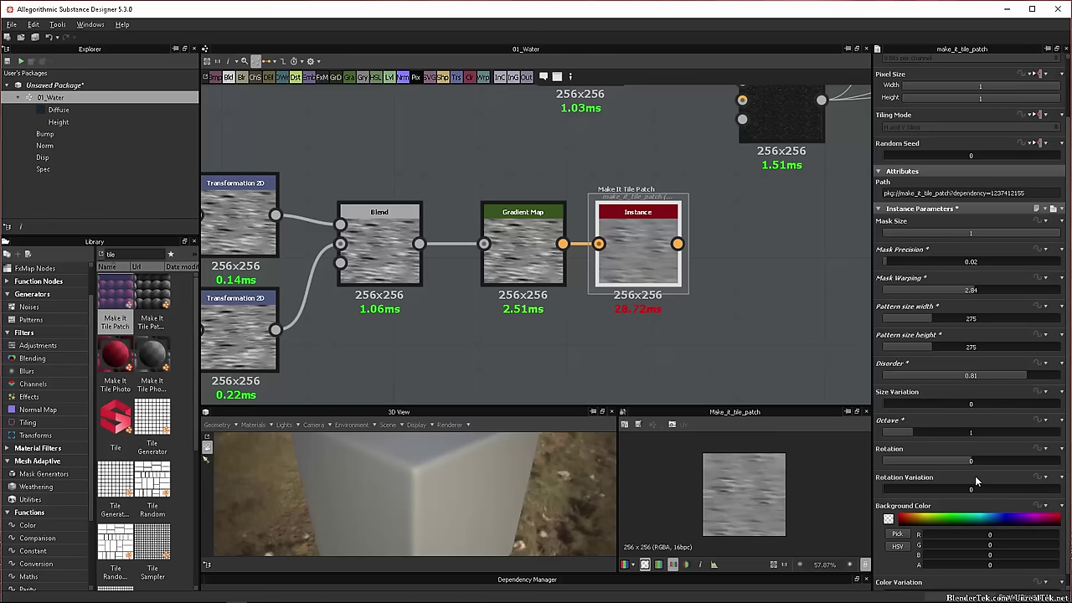
scroll(974, 476, "down", 1)
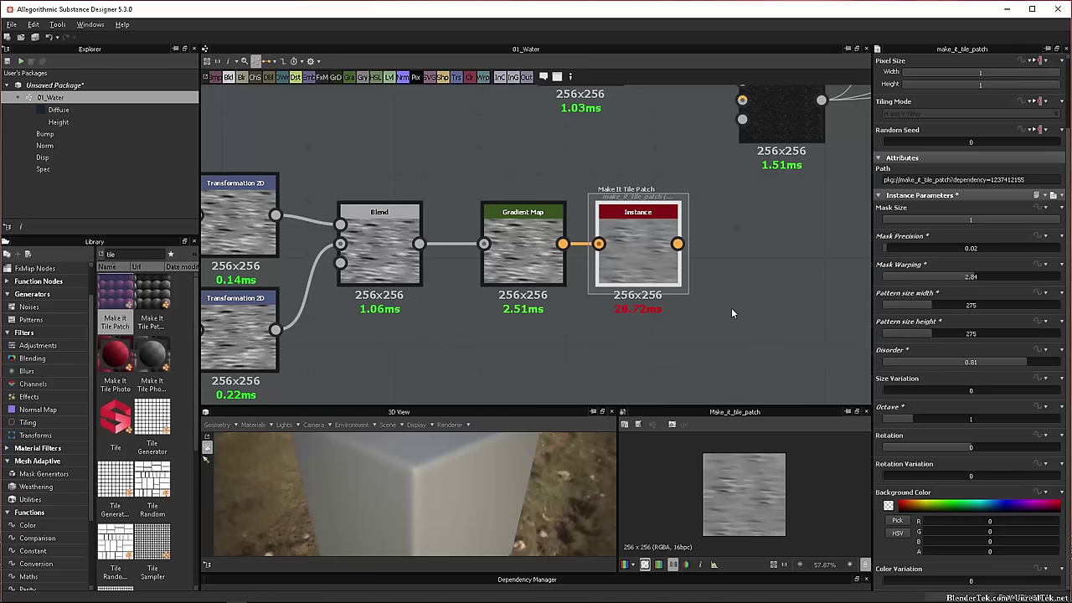
- Add a Grayscale Conversion node after Make It Tile Patch and connect the patch output to its input
middle_click_drag(630, 348, 479, 333)
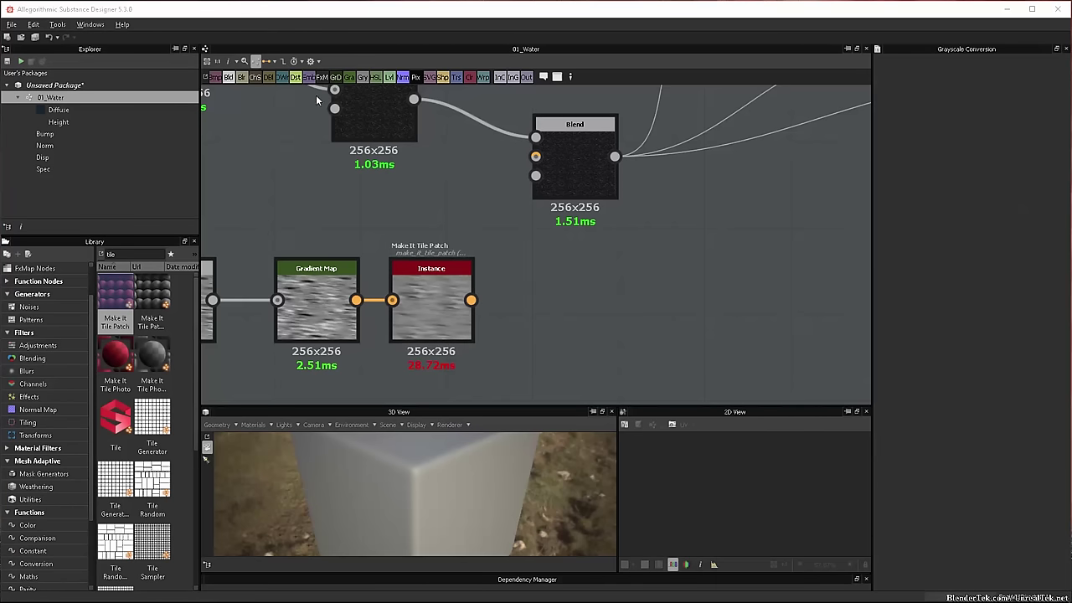
left_click_drag(362, 77, 591, 295)
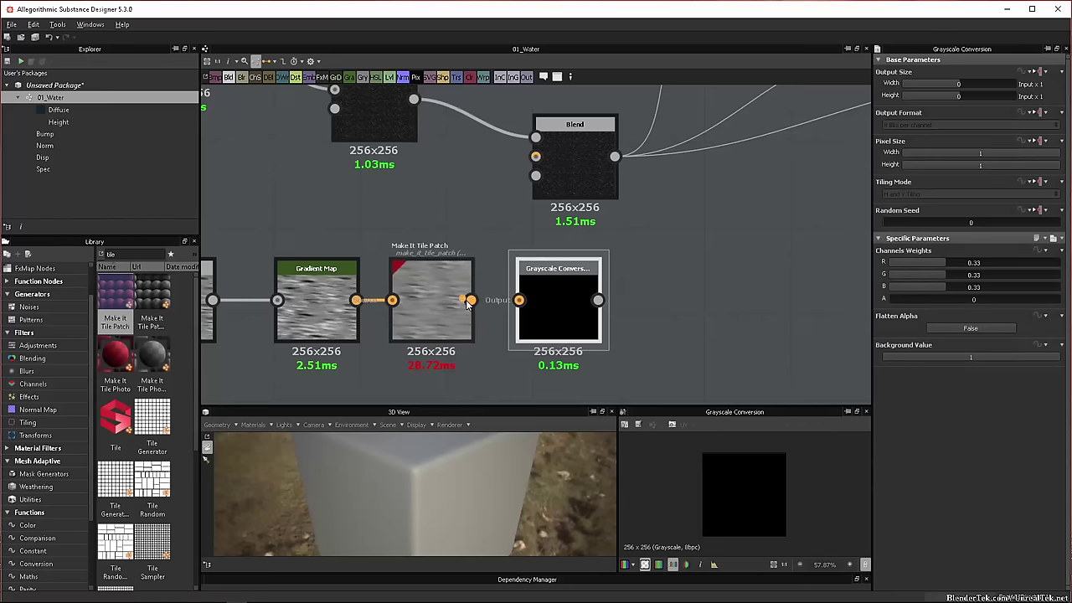
left_click_drag(471, 300, 486, 232)
left_click(439, 226)
left_click_drag(466, 285, 519, 299)
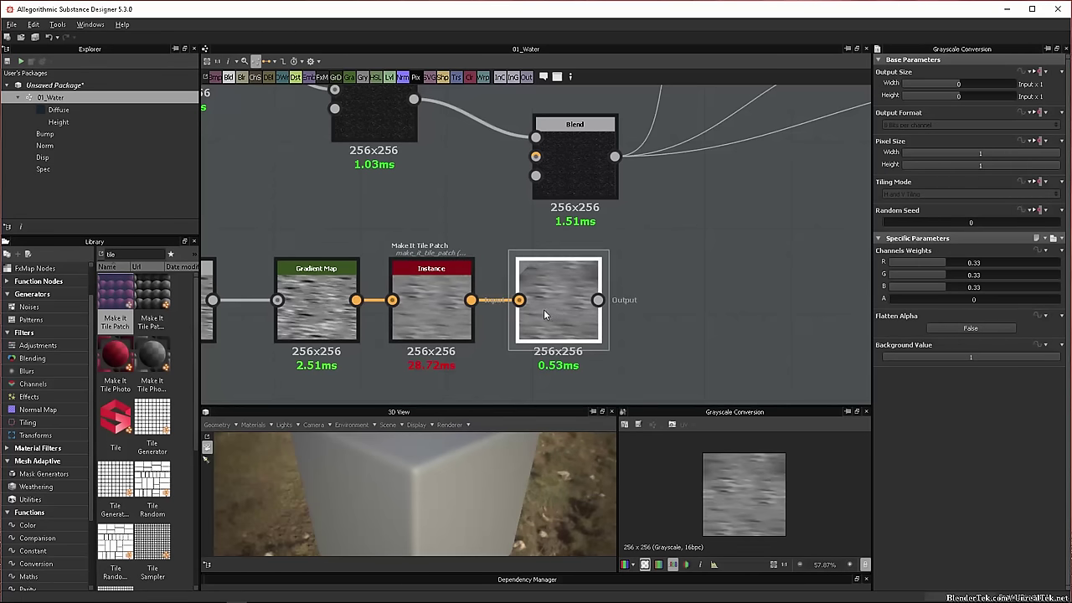
- Spread out the graph by moving the Cells 1 chain and colour nodes up and the Vertical Noise branch down and left
scroll(675, 262, "down", 1)
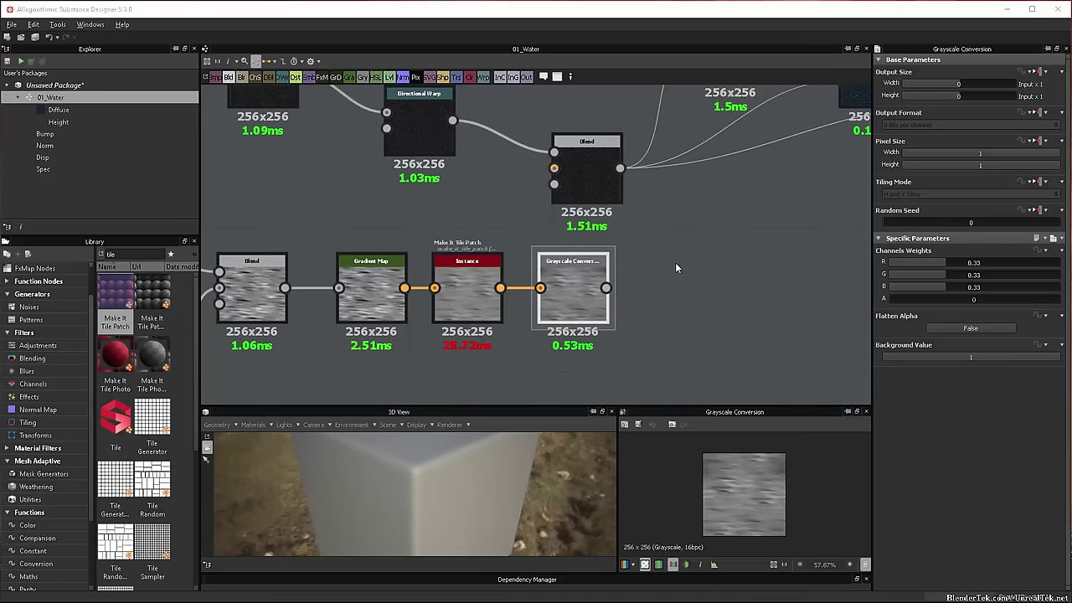
scroll(676, 268, "down", 2)
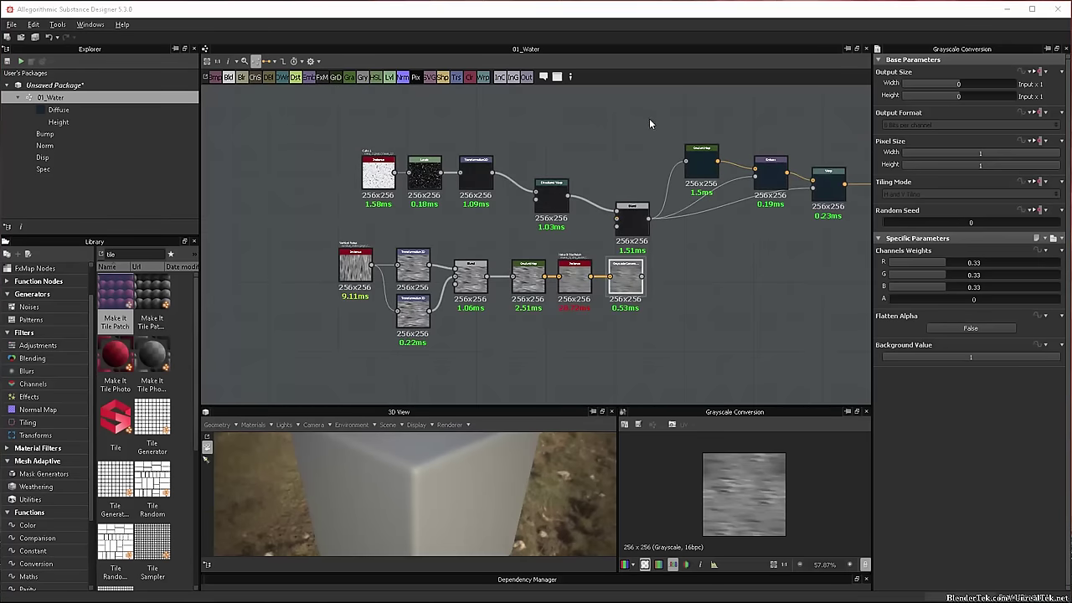
left_click_drag(650, 123, 365, 217)
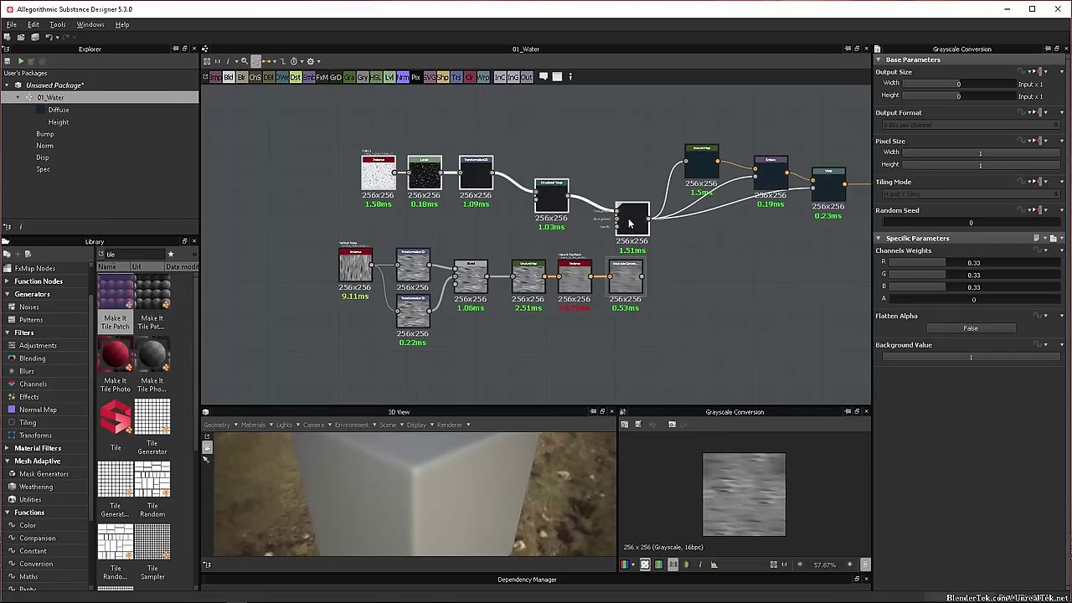
mouse_move(629, 223)
left_mouse_down()
mouse_move(592, 224)
mouse_move(610, 186)
mouse_move(631, 212)
left_mouse_up()
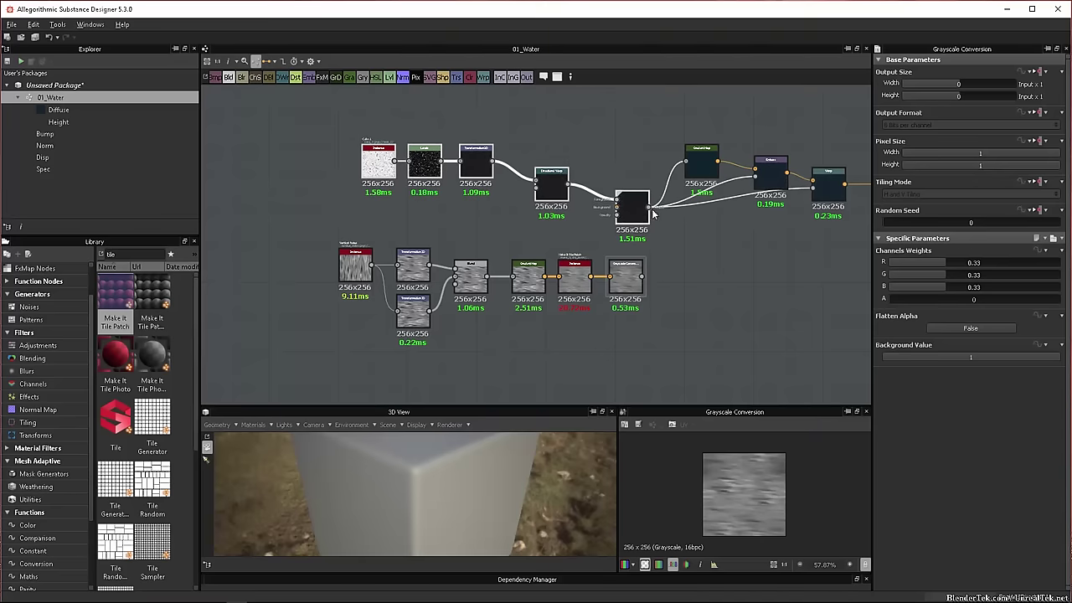
left_click_drag(849, 118, 710, 192)
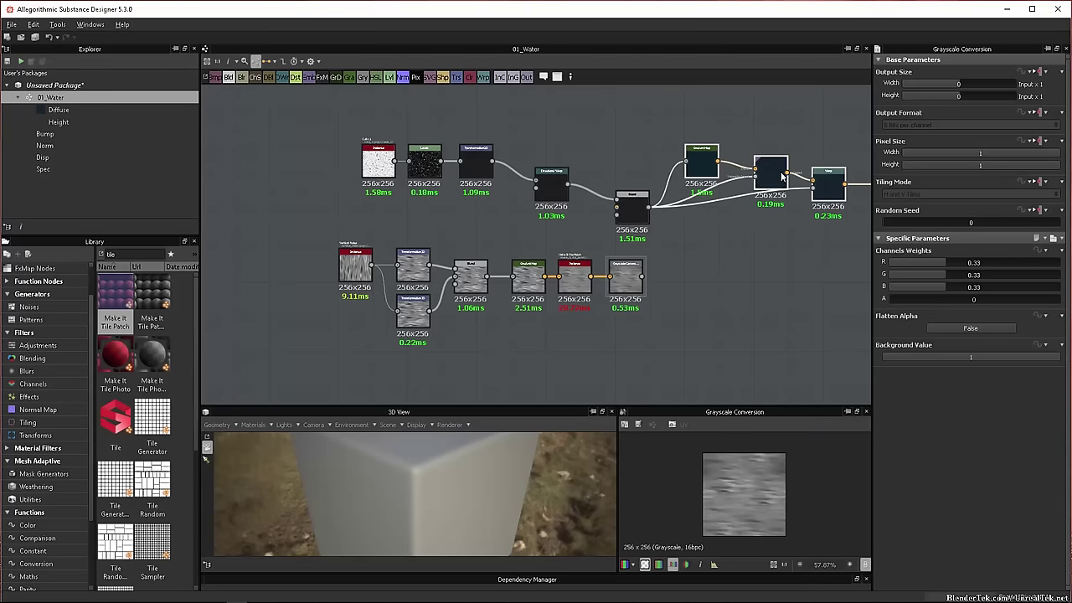
left_click_drag(781, 174, 792, 128)
left_click_drag(716, 245, 363, 328)
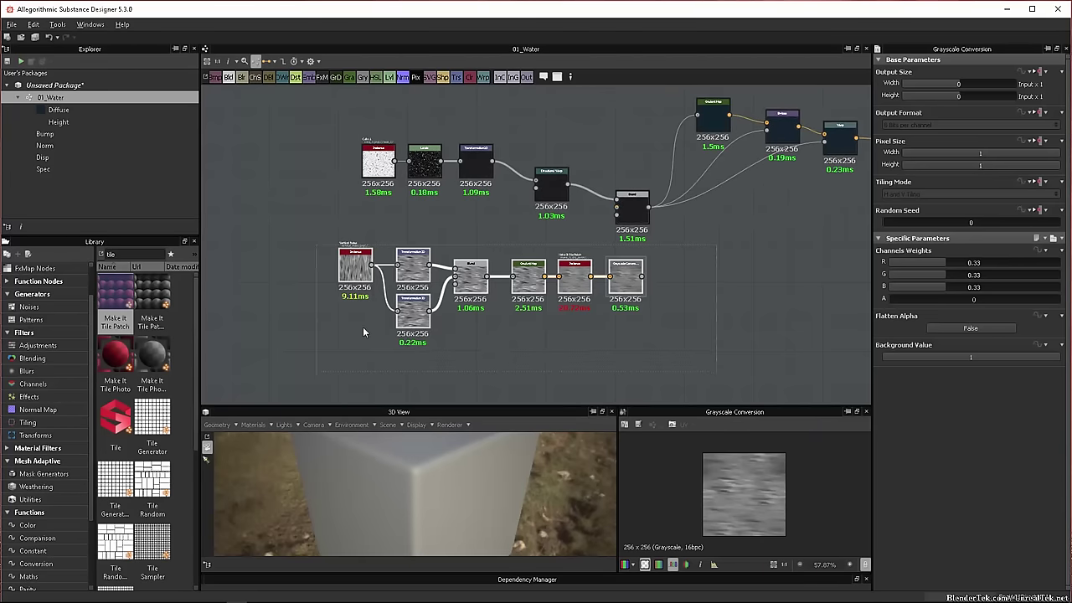
left_click_drag(416, 264, 289, 287)
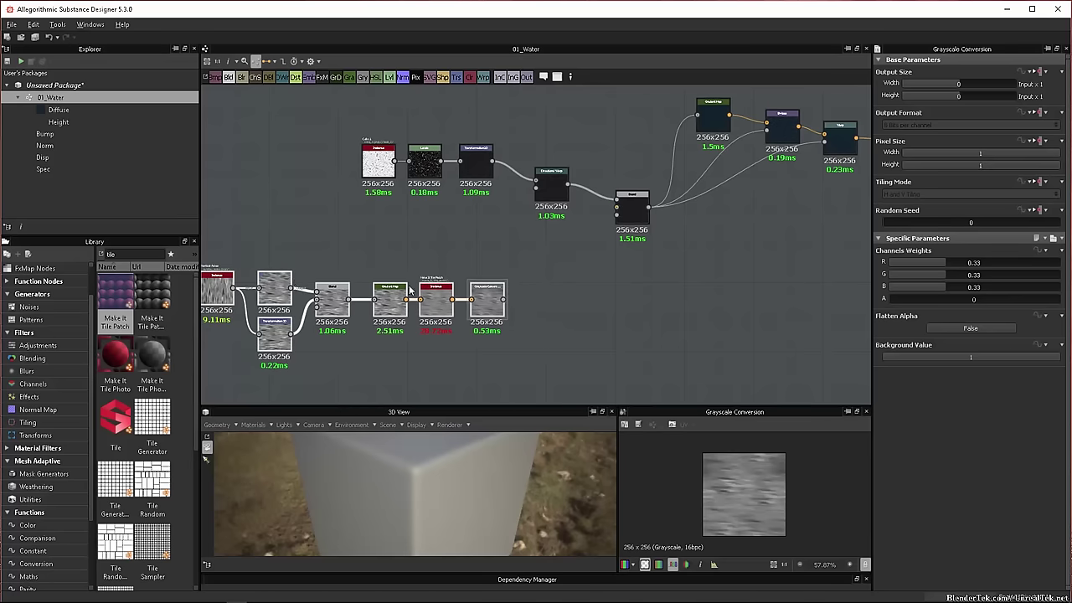
- Connect the Grayscale Conversion output to the Directional Warp's second input and the Background of the Blend following it
scroll(502, 298, "up", 4)
scroll(503, 297, "down", 1)
left_click_drag(508, 302, 563, 109)
left_click(591, 116)
middle_click_drag(626, 187, 587, 242)
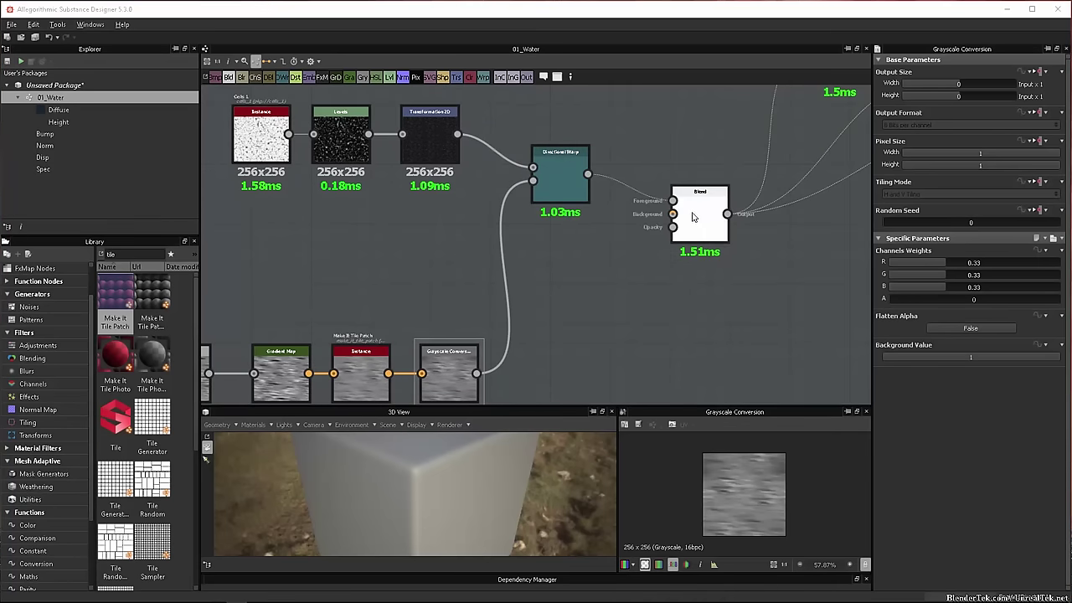
left_click_drag(672, 213, 476, 374)
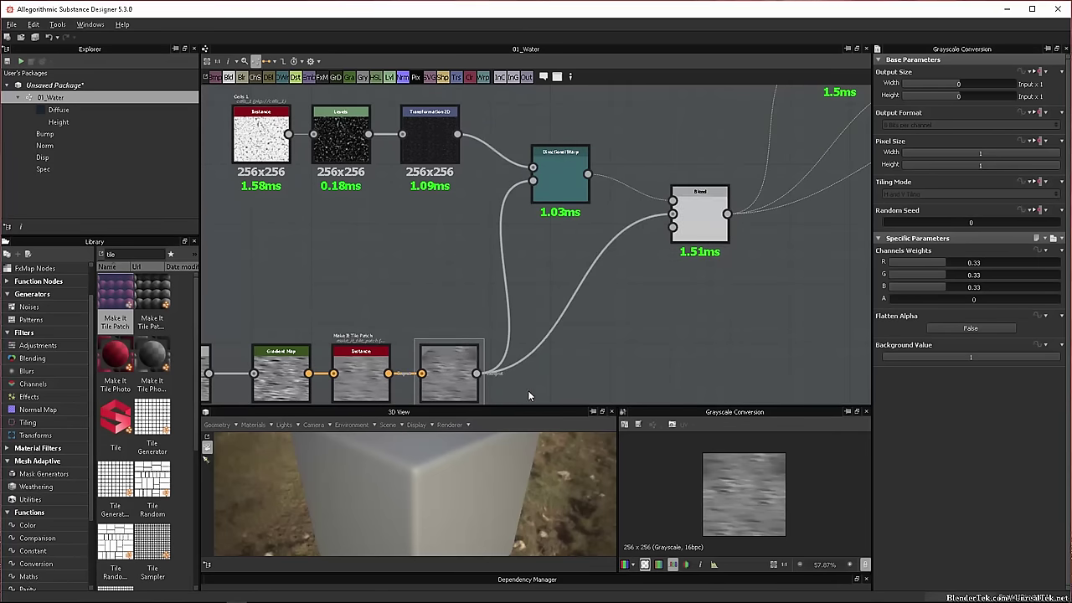
- Try lowering the opacity of the Blend after Directional Warp to about 0.98, and return it to 1
middle_click_drag(672, 309, 599, 257)
middle_click_drag(676, 237, 426, 339)
scroll(459, 285, "up", 3)
middle_click_drag(419, 290, 526, 251)
left_click(441, 250)
scroll(611, 259, "down", 3)
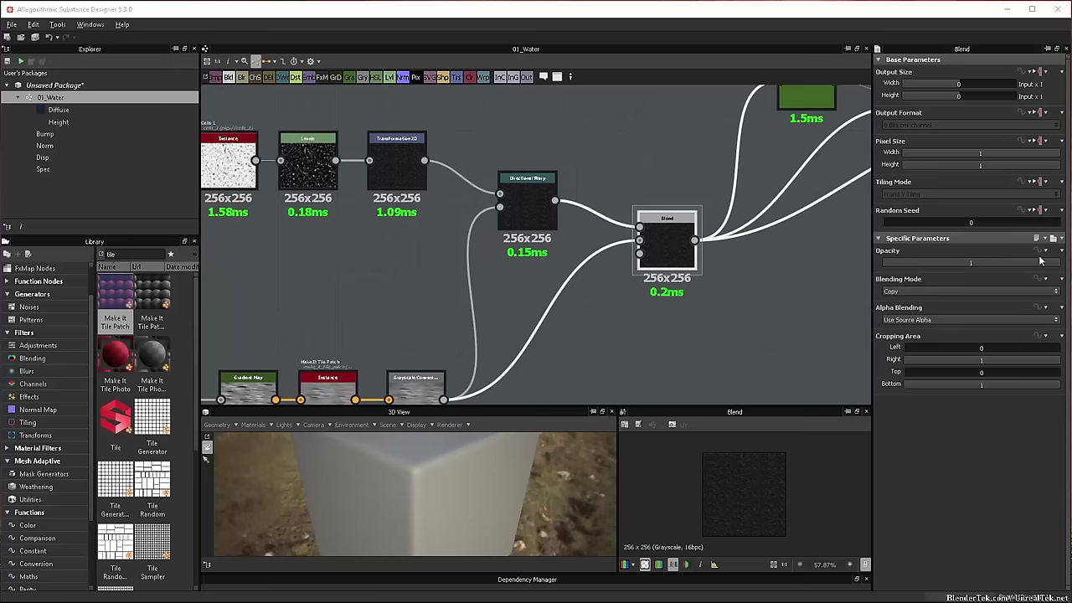
mouse_move(1049, 265)
left_mouse_down()
mouse_move(981, 267)
mouse_move(1060, 264)
left_mouse_up()
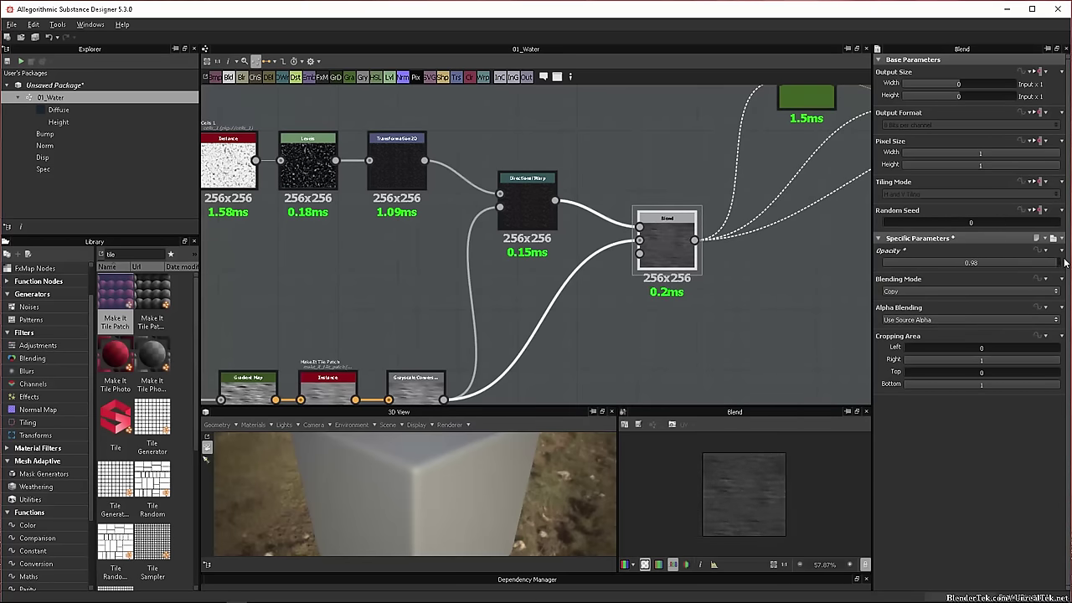
scroll(636, 241, "up", 5)
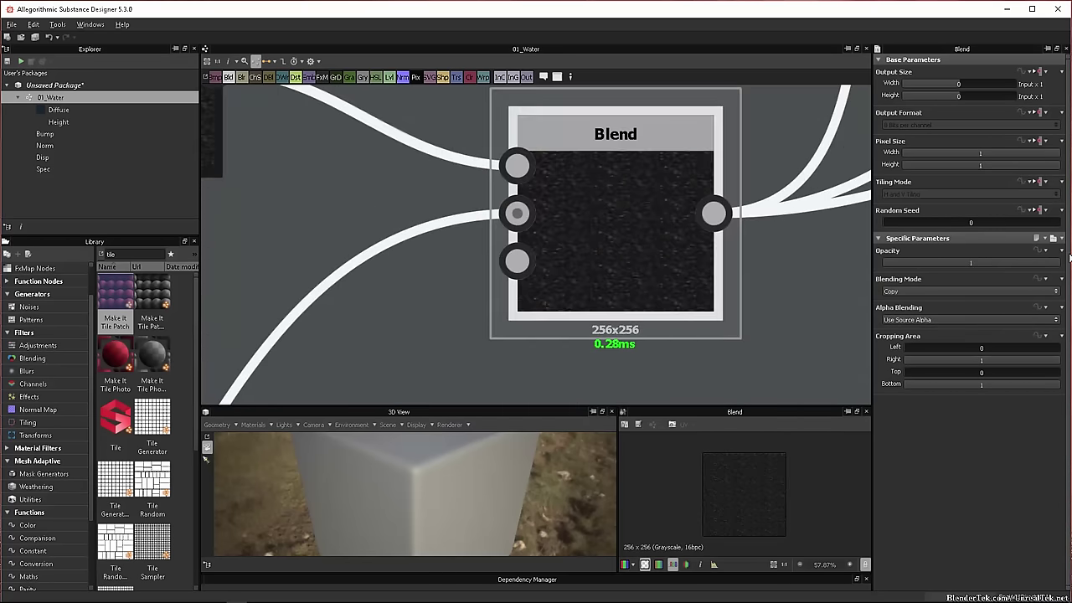
- Set the opacity of the Blend after Directional Warp to 0, and raise it to 0.15
left_click_drag(1011, 266, 831, 266)
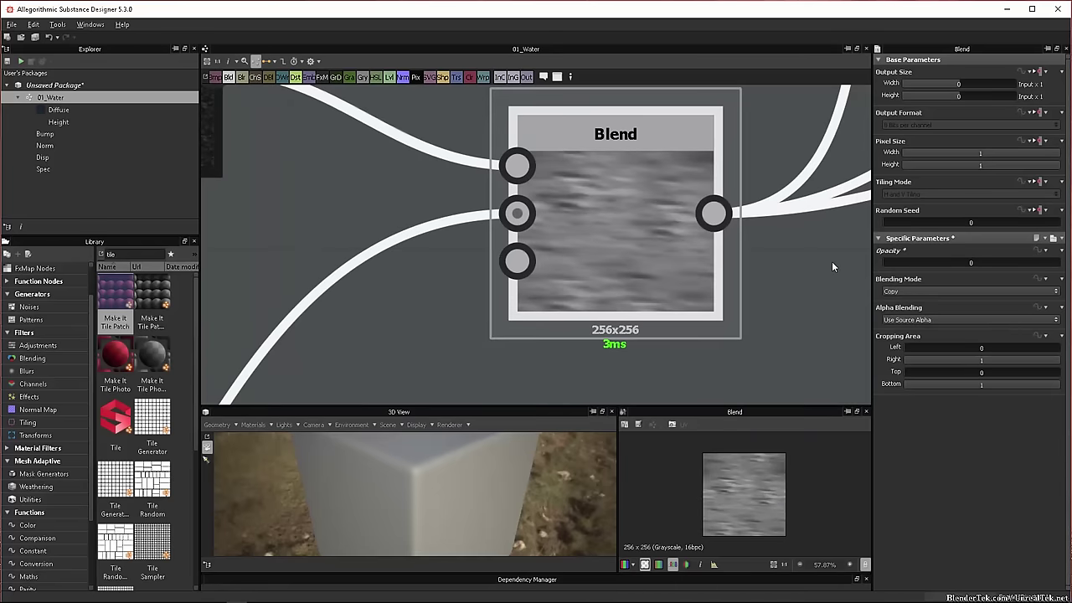
scroll(324, 285, "down", 5)
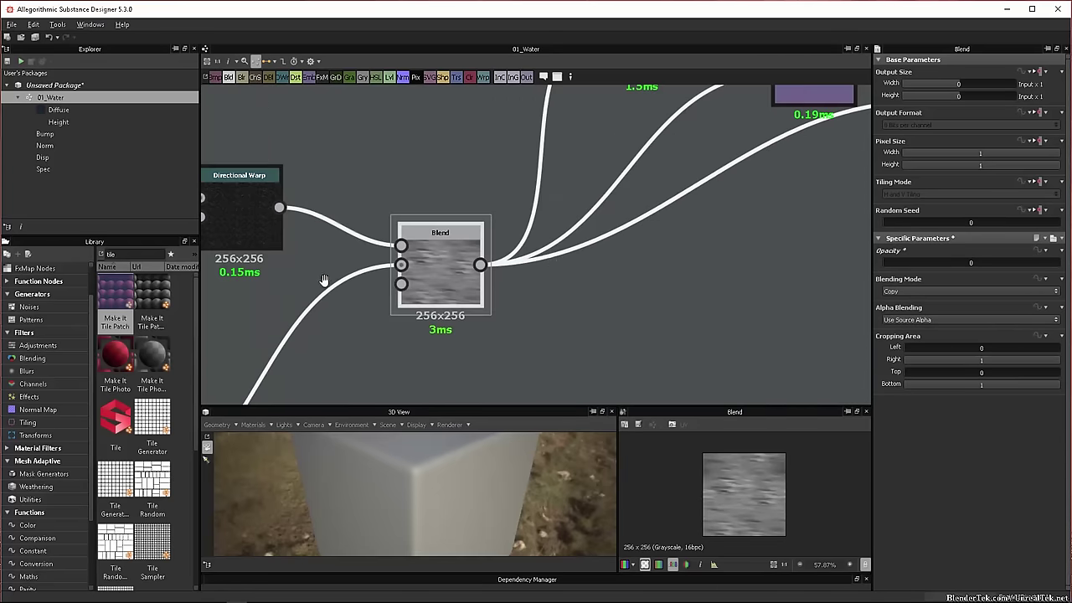
middle_click_drag(323, 283, 300, 283)
scroll(439, 232, "up", 4)
scroll(478, 240, "down", 3)
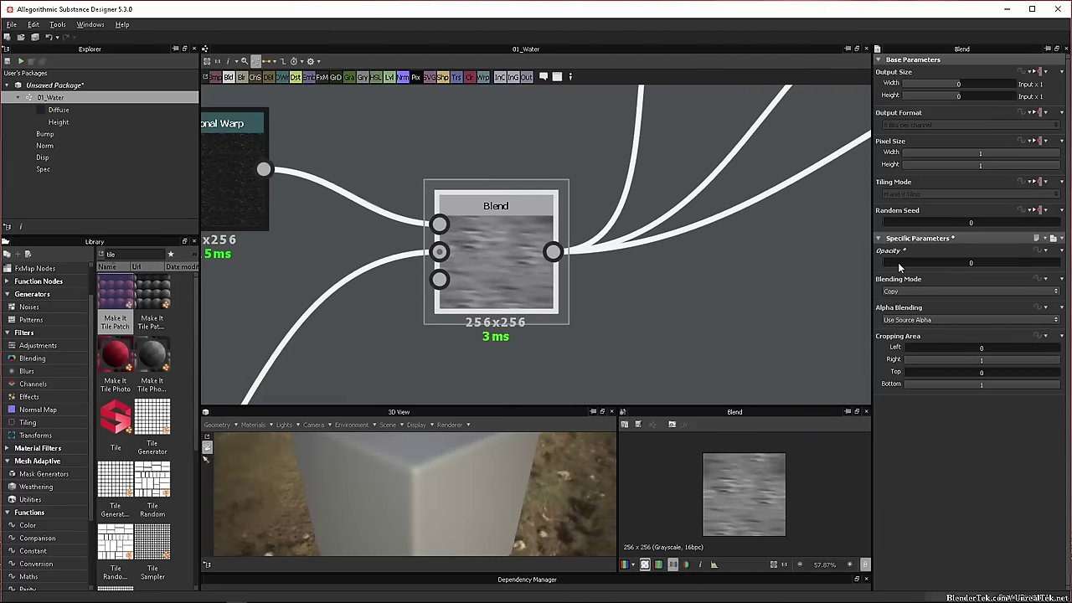
mouse_move(889, 265)
left_mouse_down()
mouse_move(961, 265)
mouse_move(908, 266)
left_mouse_up()
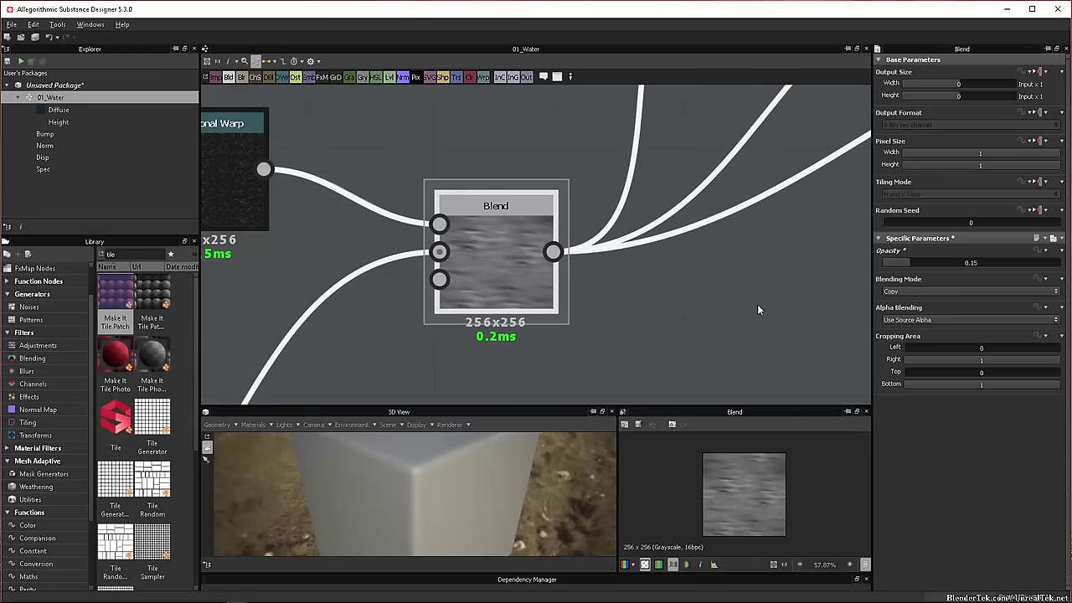
- Add a Levels node beside the Blend after Directional Warp and connect the Blend output to its input
scroll(757, 310, "down", 3)
middle_click_drag(735, 308, 593, 285)
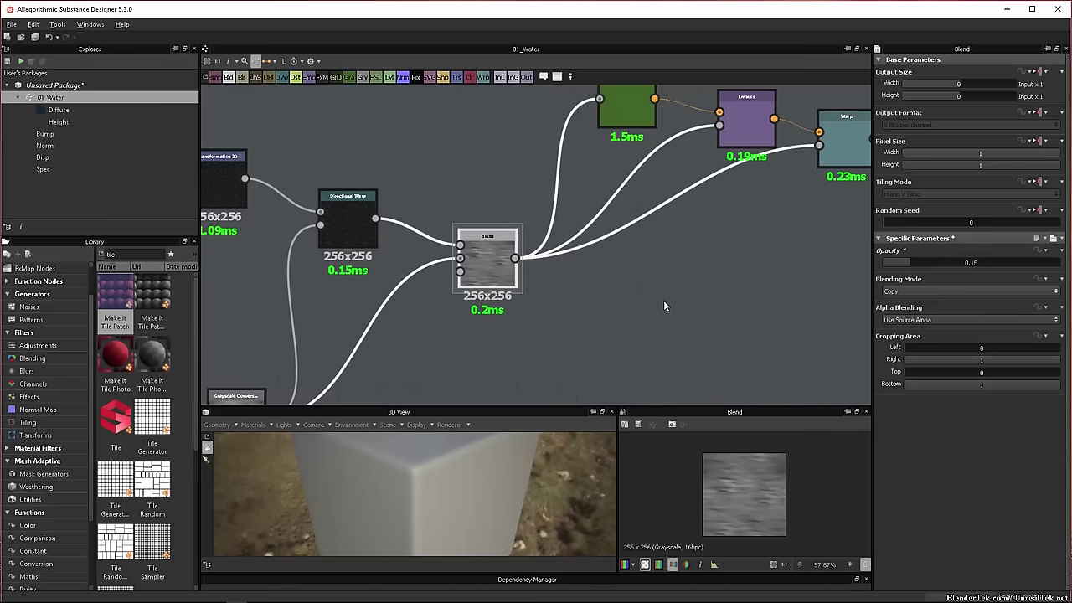
middle_click_drag(663, 304, 581, 297)
scroll(569, 293, "up", 2)
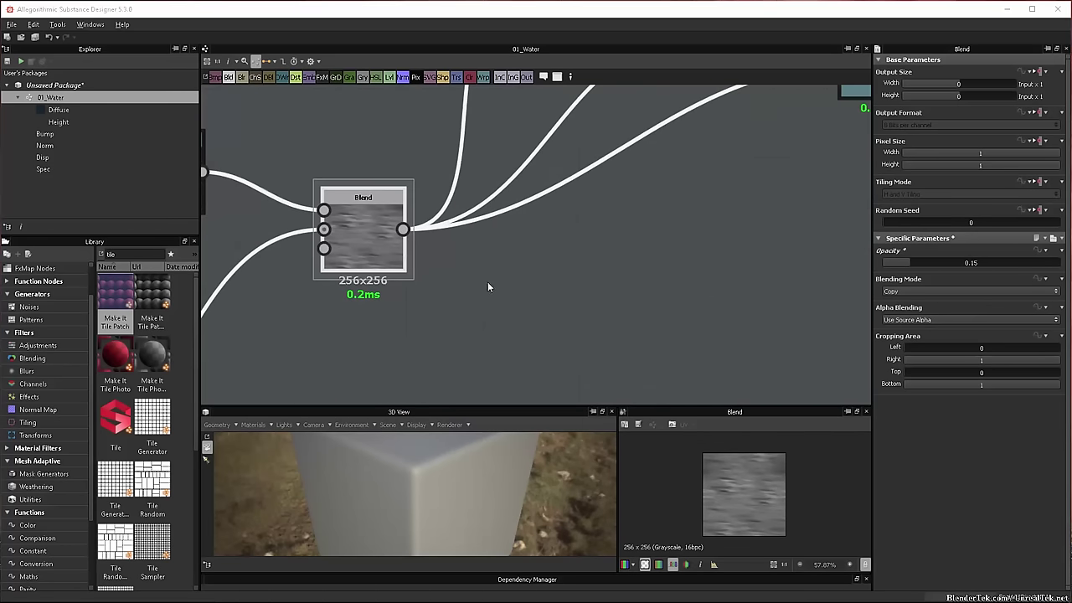
left_click_drag(388, 77, 553, 273)
left_click_drag(403, 228, 553, 286)
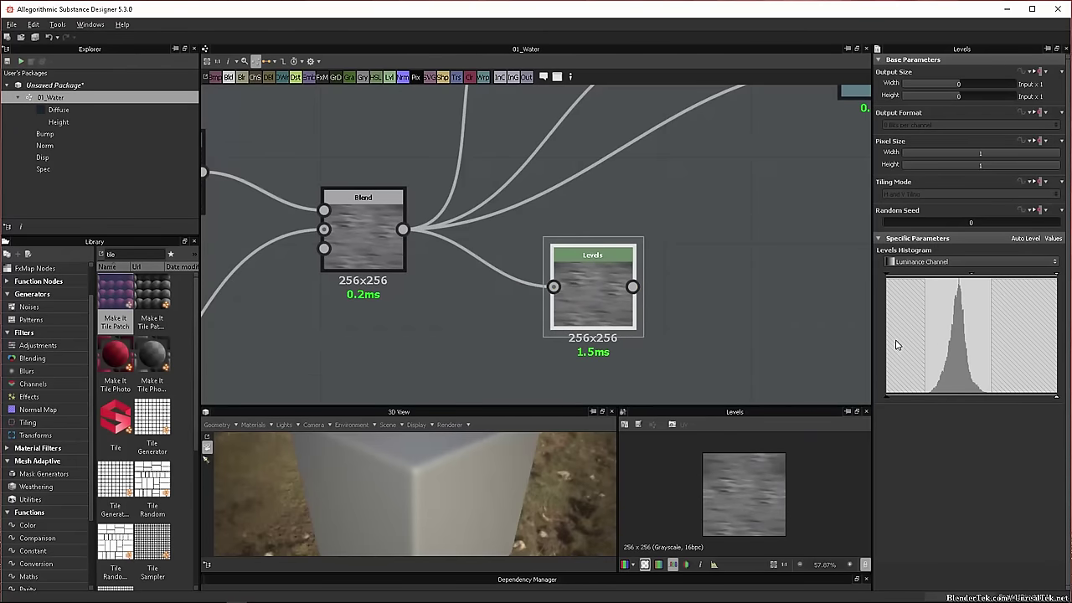
- Switch the new Levels node from histogram to numeric values and set Level In Low to 0.25
left_click(1053, 239)
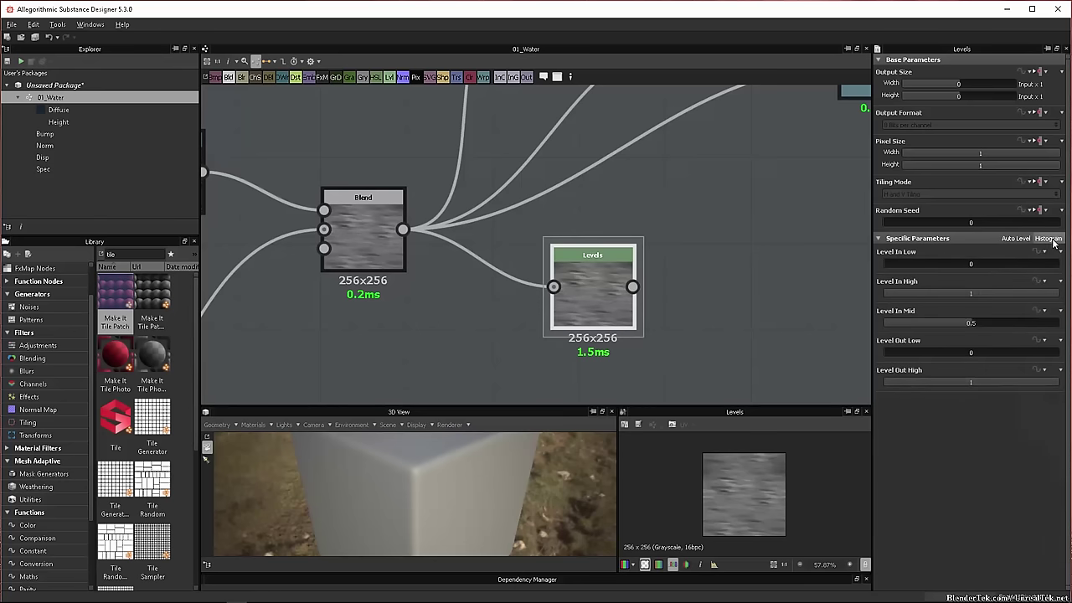
left_click(987, 266)
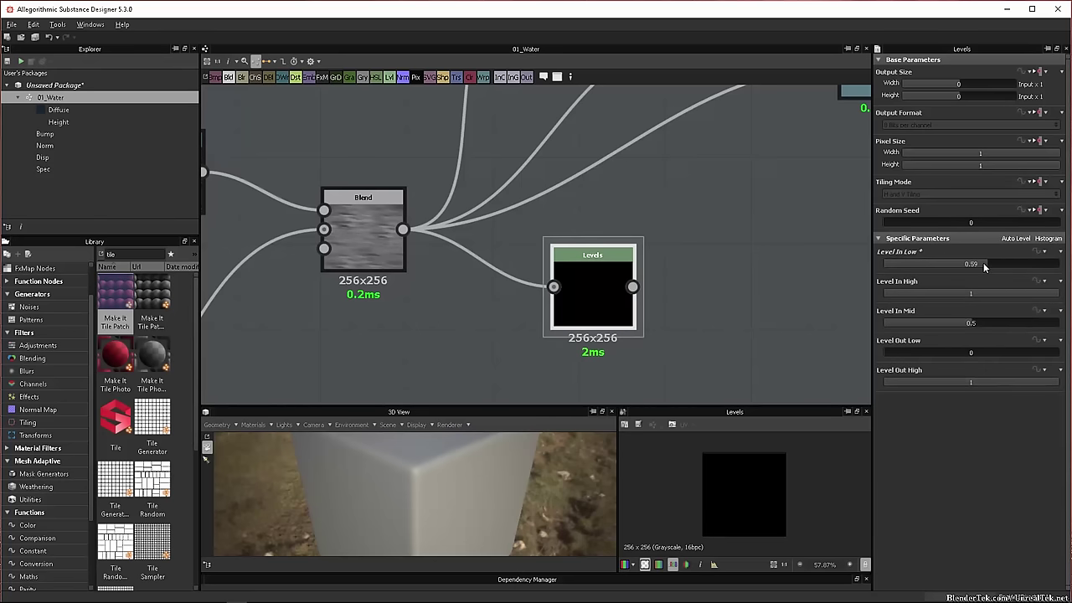
double_click(984, 264)
type("0.25")
key("Return")
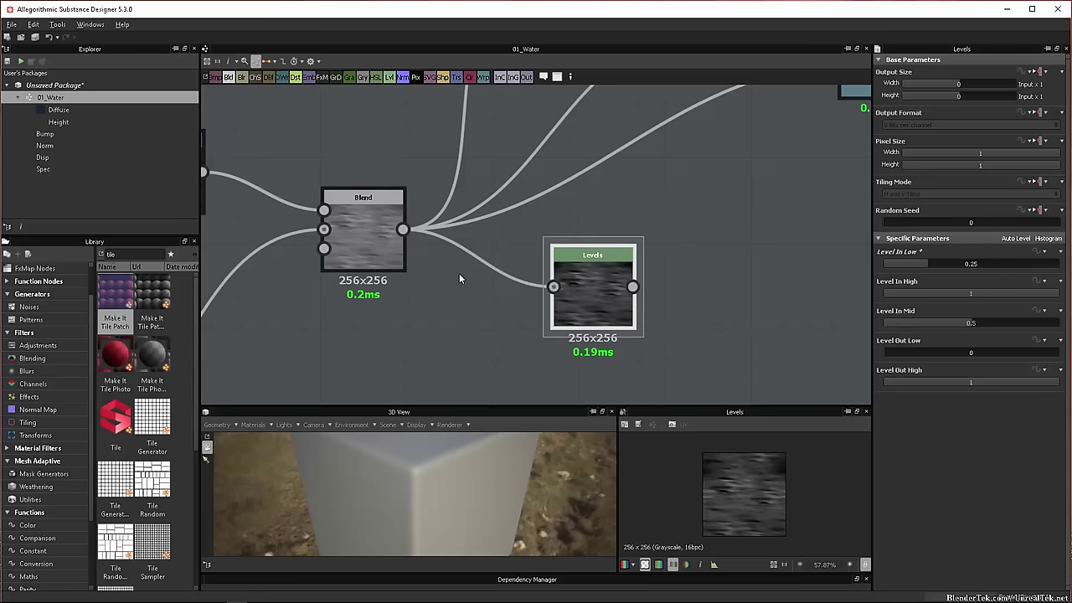
- Set the opacity of the Blend that combines the two Transformation 2D nodes to 0.87
middle_click_drag(490, 296, 1071, 109)
middle_click_drag(495, 143, 541, 134)
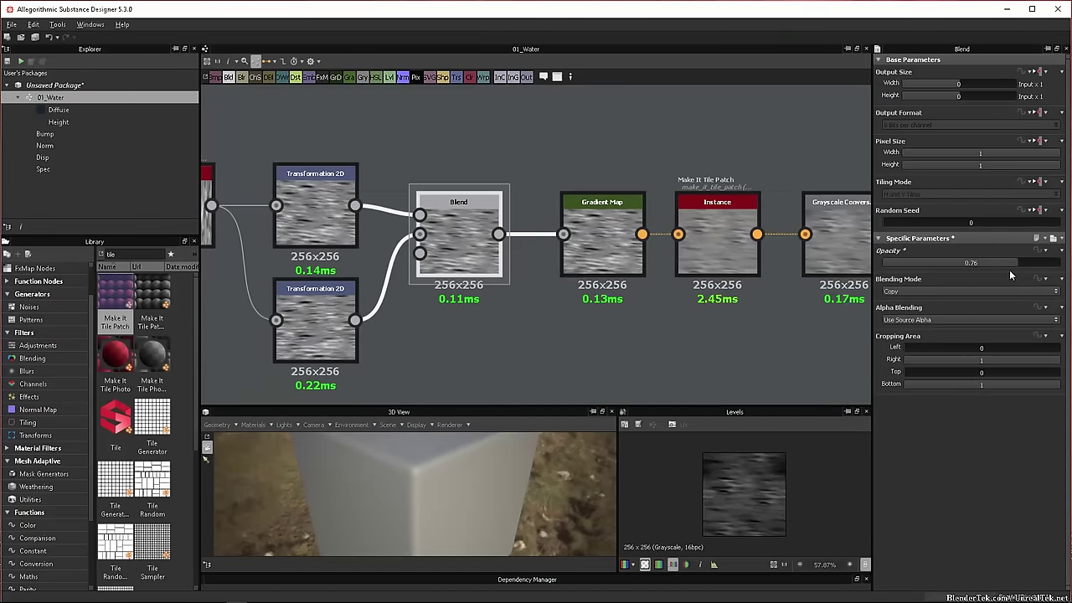
left_click_drag(1009, 269, 1041, 273)
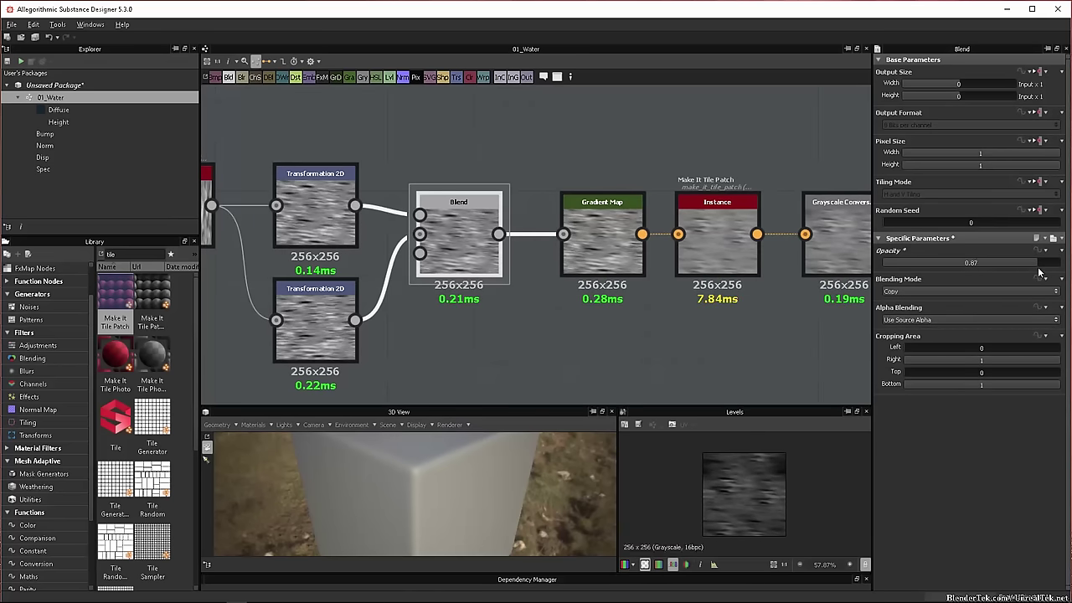
- Set the Mask Precision of the Make It Tile Patch node to 0
left_click(715, 216)
middle_click_drag(863, 291, 731, 289)
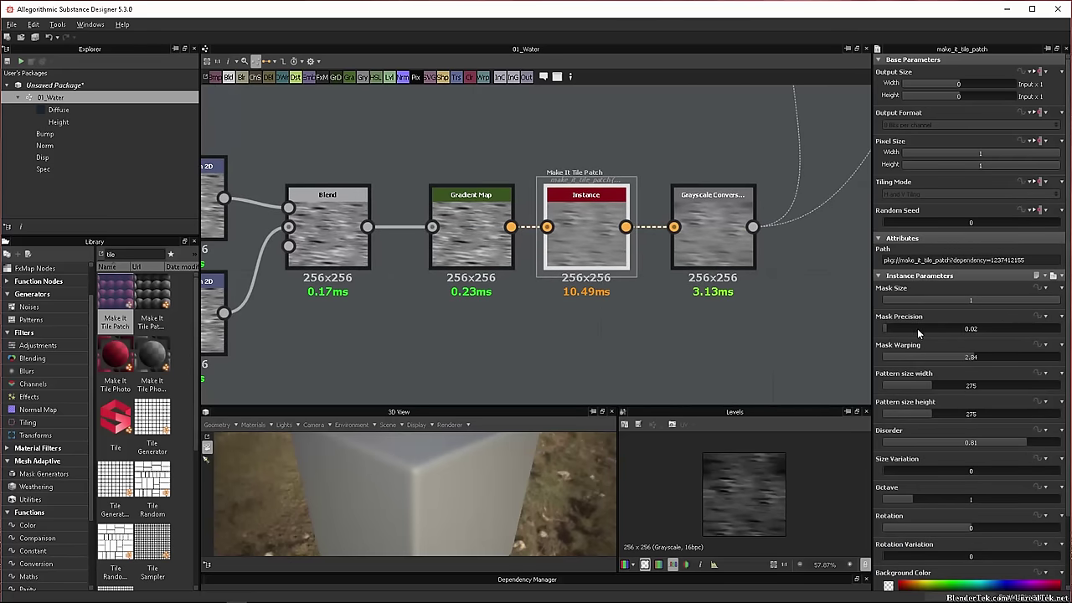
left_click_drag(915, 329, 857, 323)
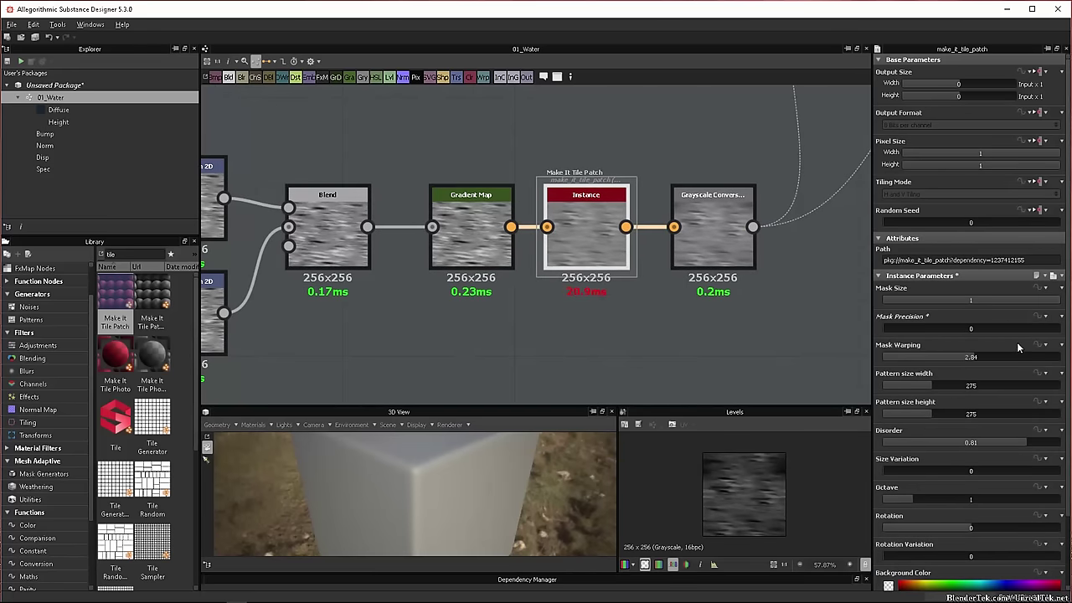
scroll(1004, 341, "down", 1)
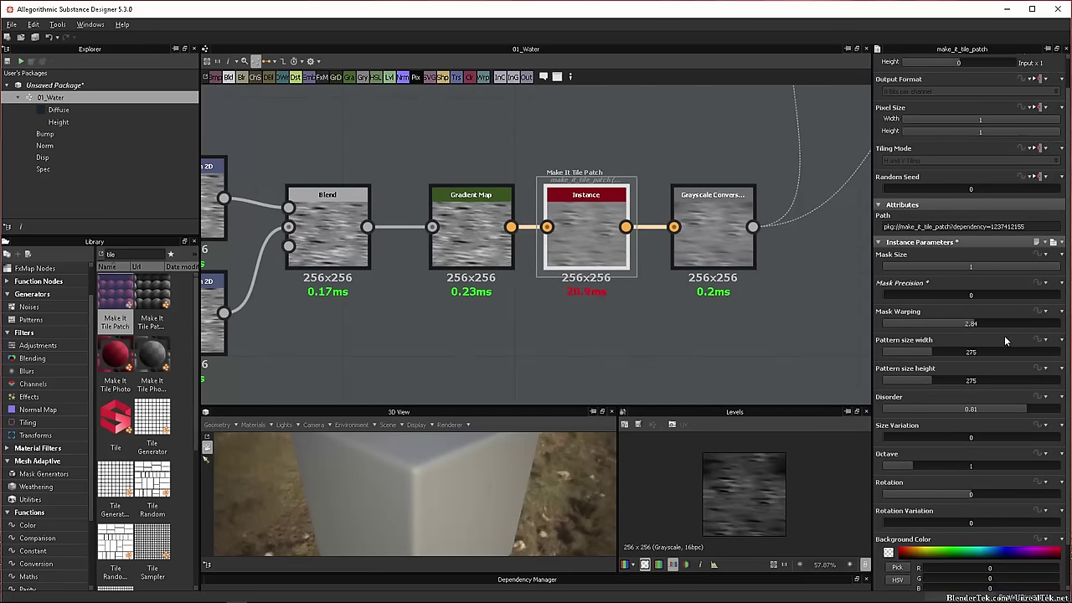
scroll(994, 337, "down", 1)
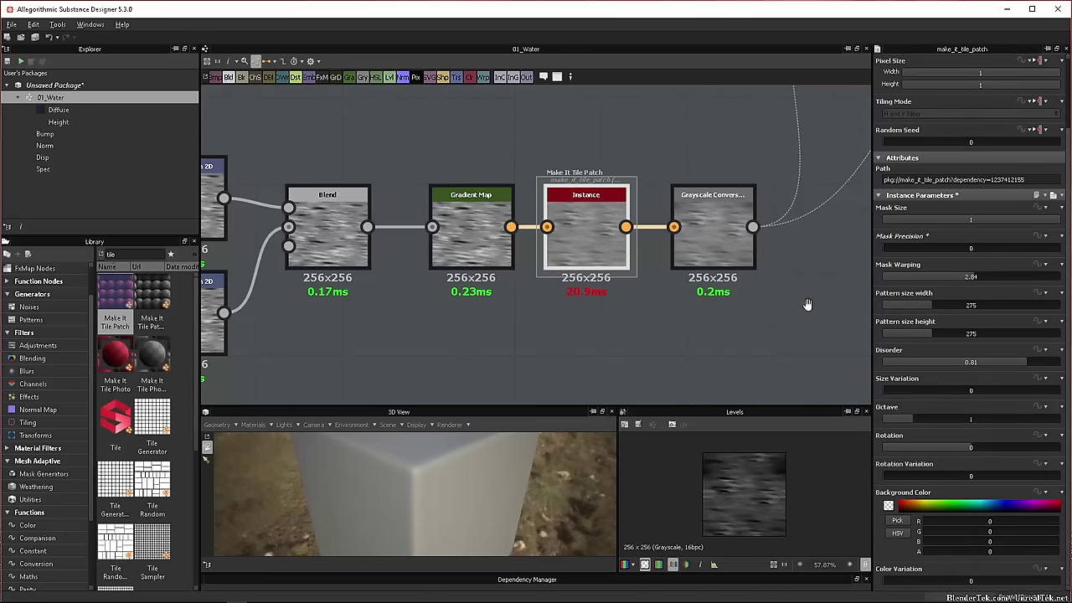
- Find the Height Map Frequencies Mapper in the library and add it after the Levels node, connected to the Levels output
middle_click_drag(807, 304, 593, 312)
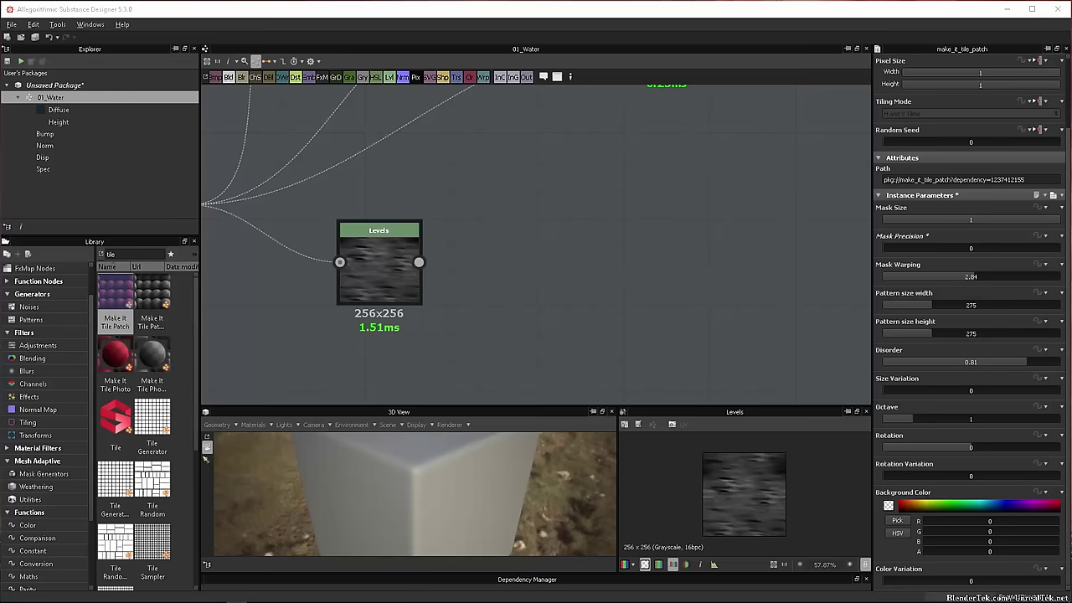
left_click(127, 253)
type("heig")
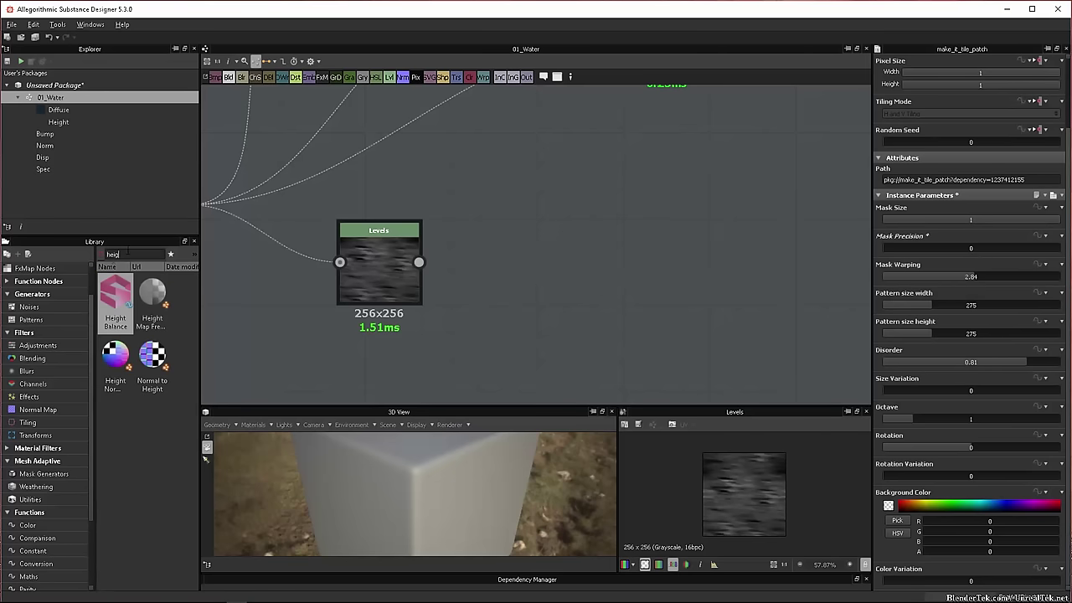
type("ht map")
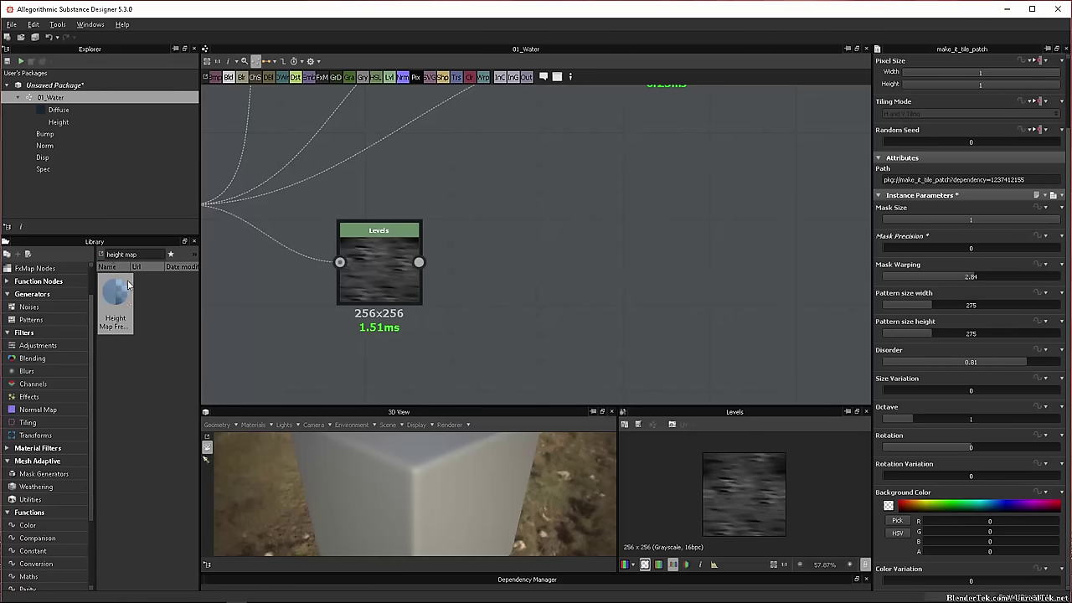
left_click_drag(115, 311, 532, 285)
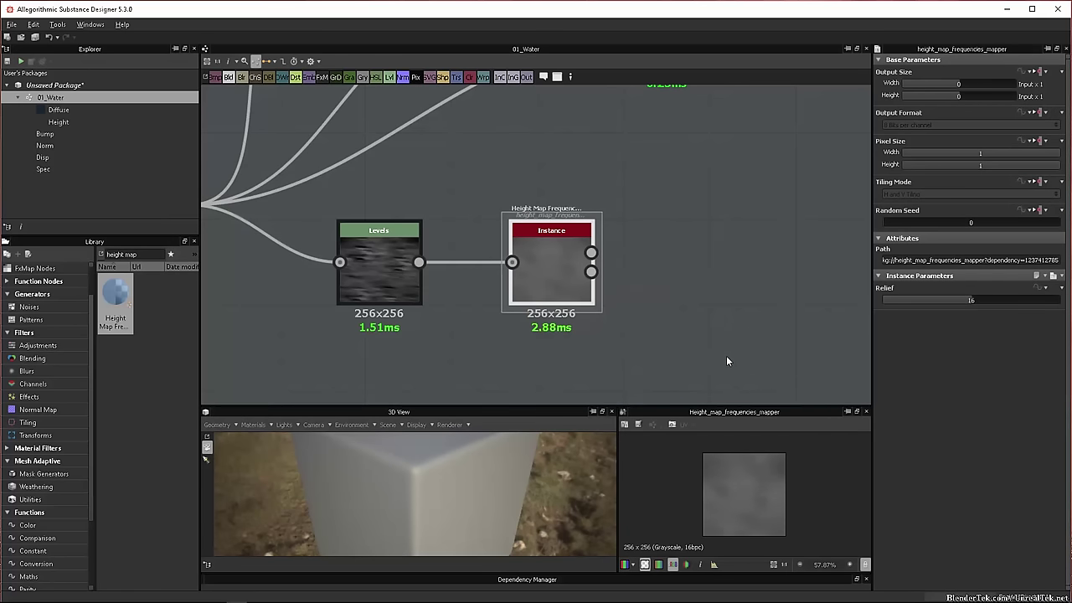
- Set the Relief of the Height Map Frequencies Mapper to 25
scroll(607, 273, "up", 2)
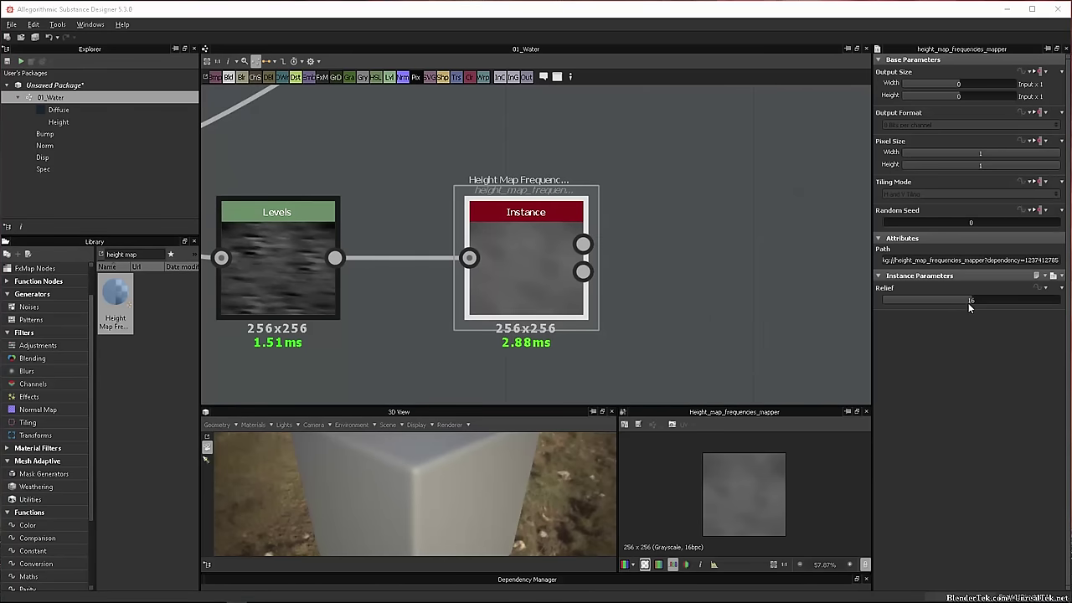
left_click_drag(968, 300, 1013, 301)
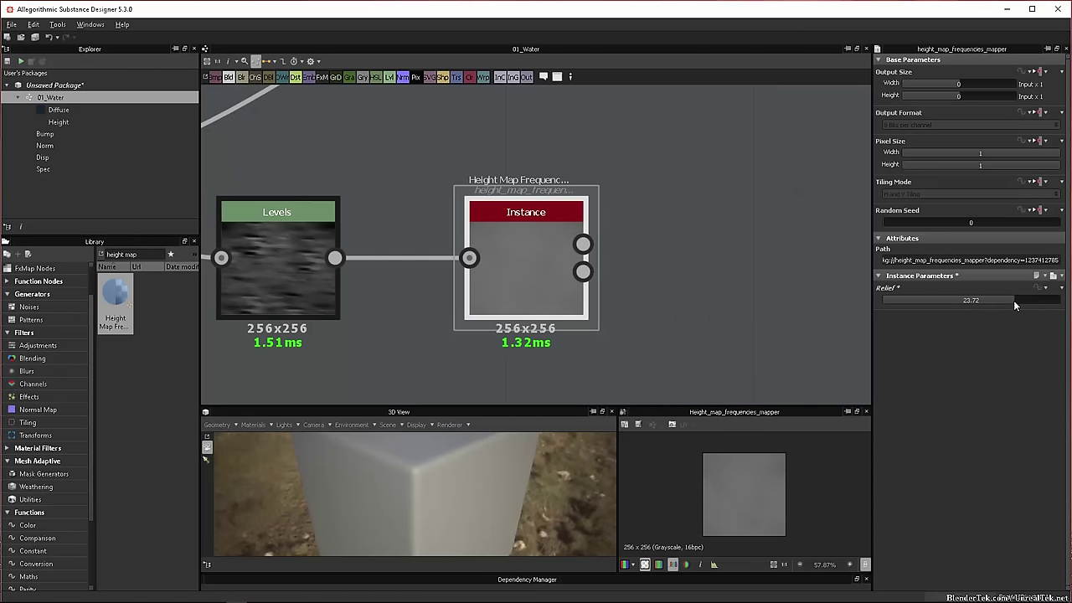
double_click(1012, 298)
type("25")
key("Return")
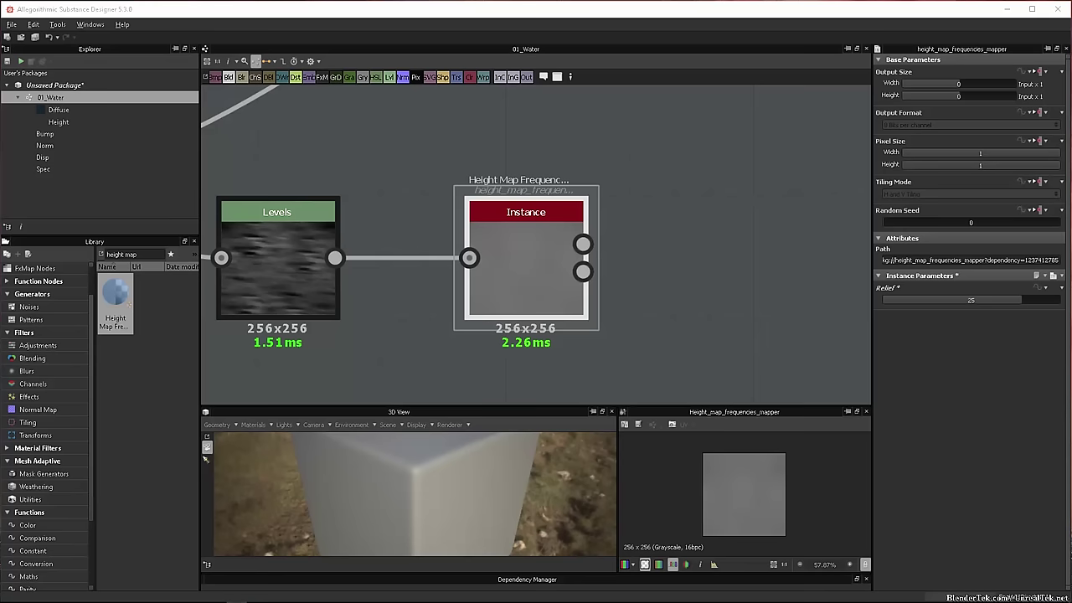
- Search the library for "normal map"
left_click(135, 254)
type("nro")
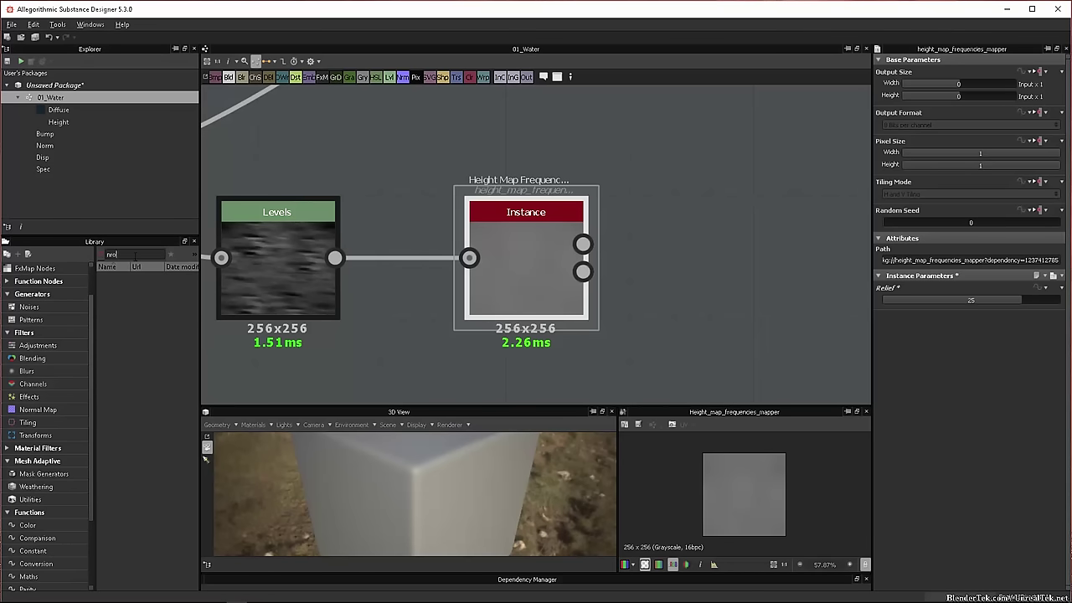
type("ma")
double_click(135, 255)
type("no")
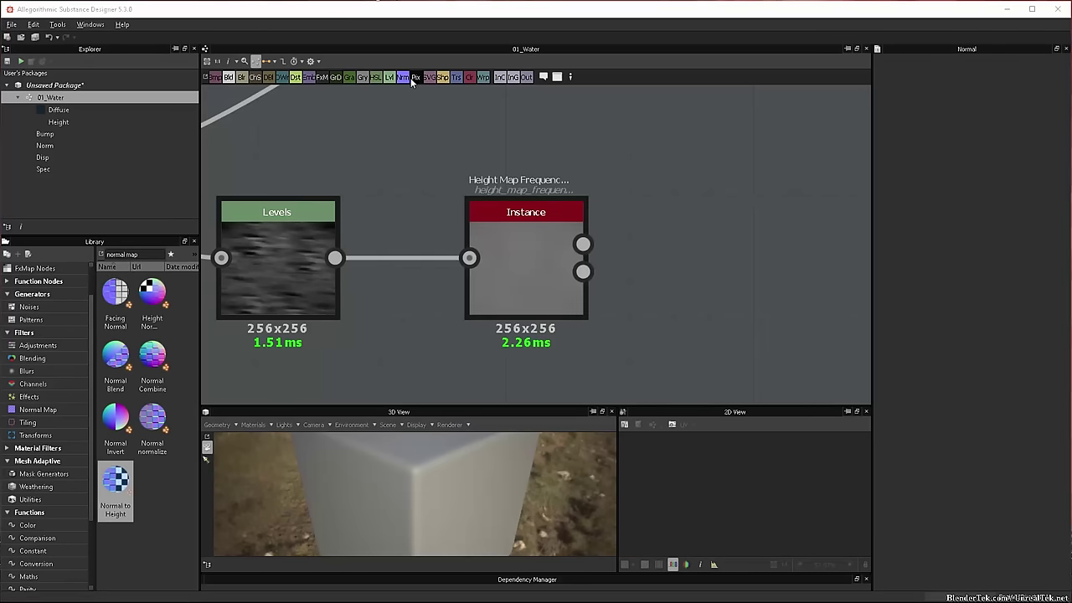
- Add a Normal node fed by the mapper's Relief Parallax output, place it lower, and set its format to OpenGL
left_click_drag(412, 77, 712, 230)
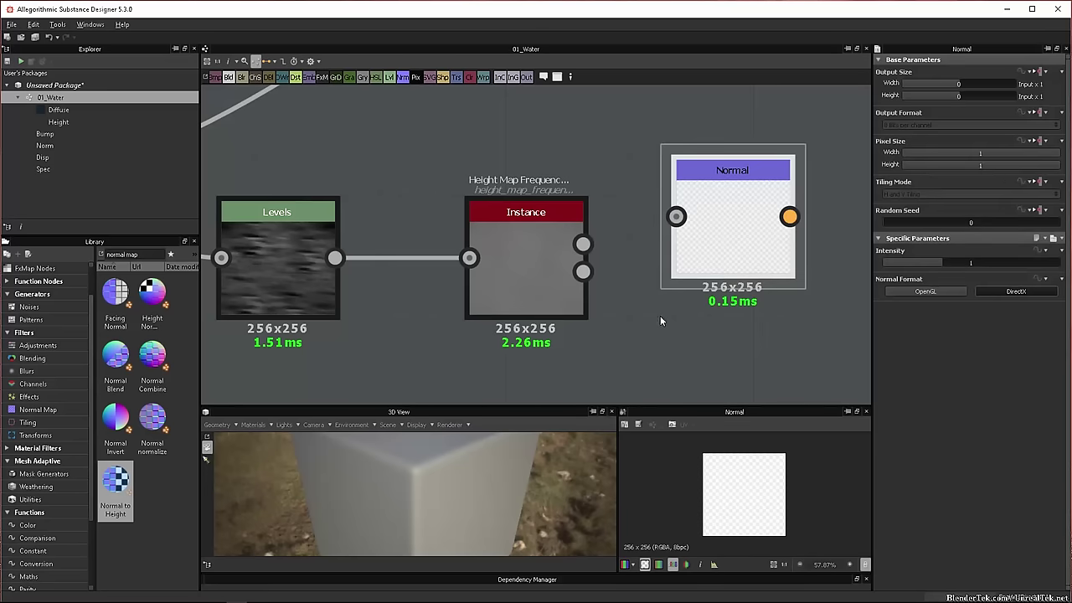
left_click_drag(742, 209, 744, 243)
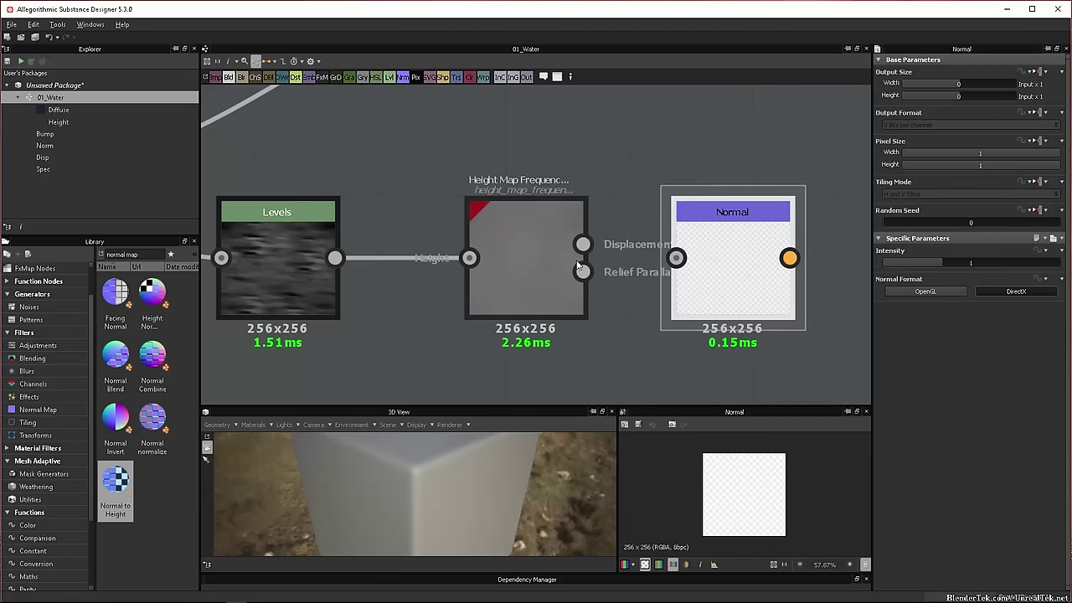
left_click_drag(583, 271, 675, 258)
middle_click_drag(703, 299, 570, 193)
left_click_drag(605, 176, 645, 298)
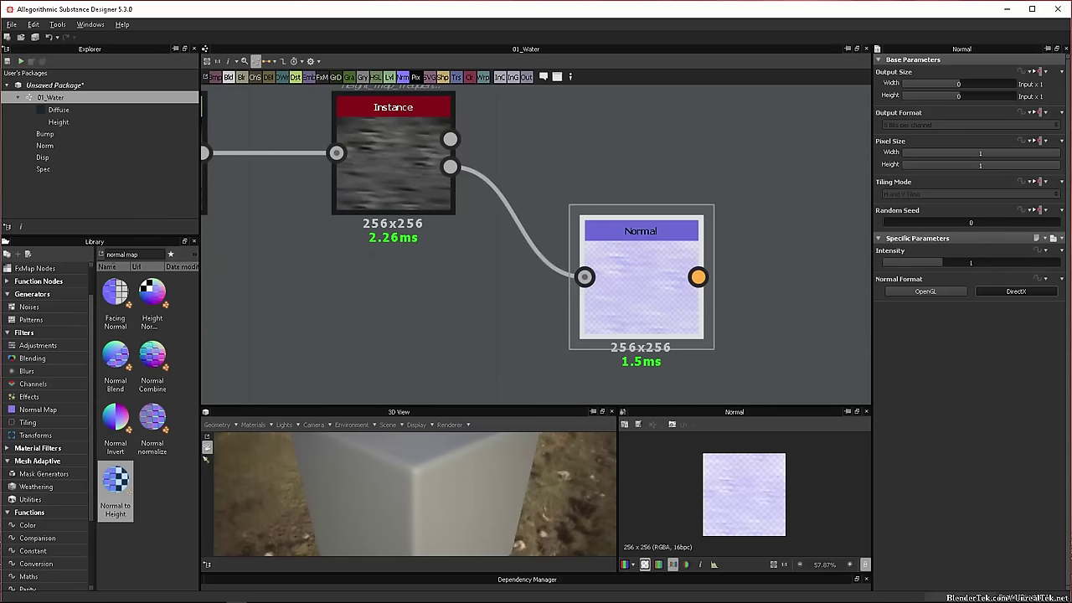
left_click(925, 291)
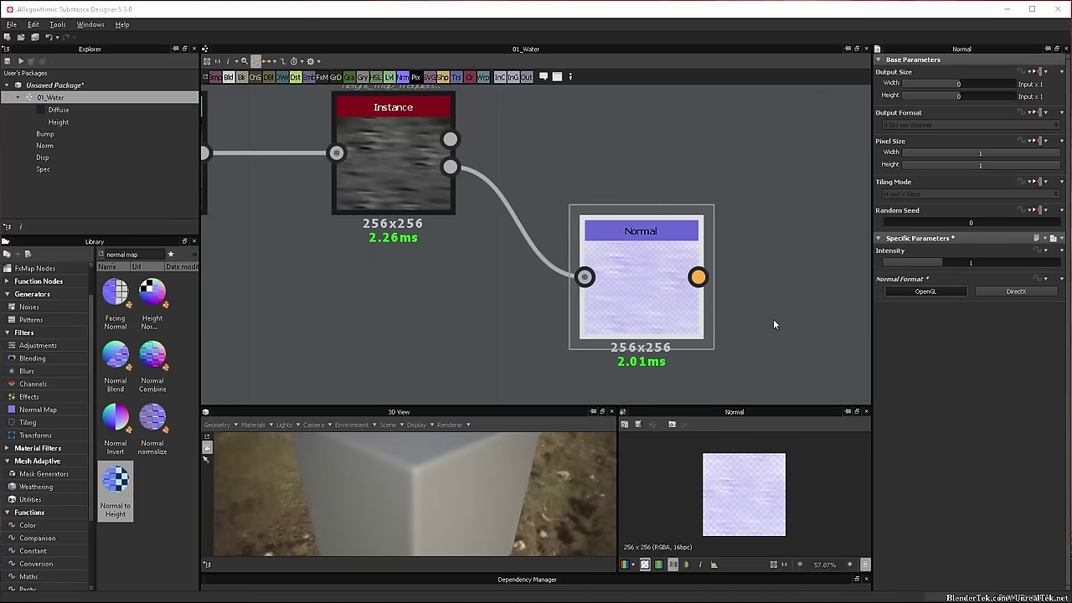
- Connect a Levels node after Normal and set its fourth Level Out Low value (alpha) to 1
middle_click_drag(773, 318, 561, 303)
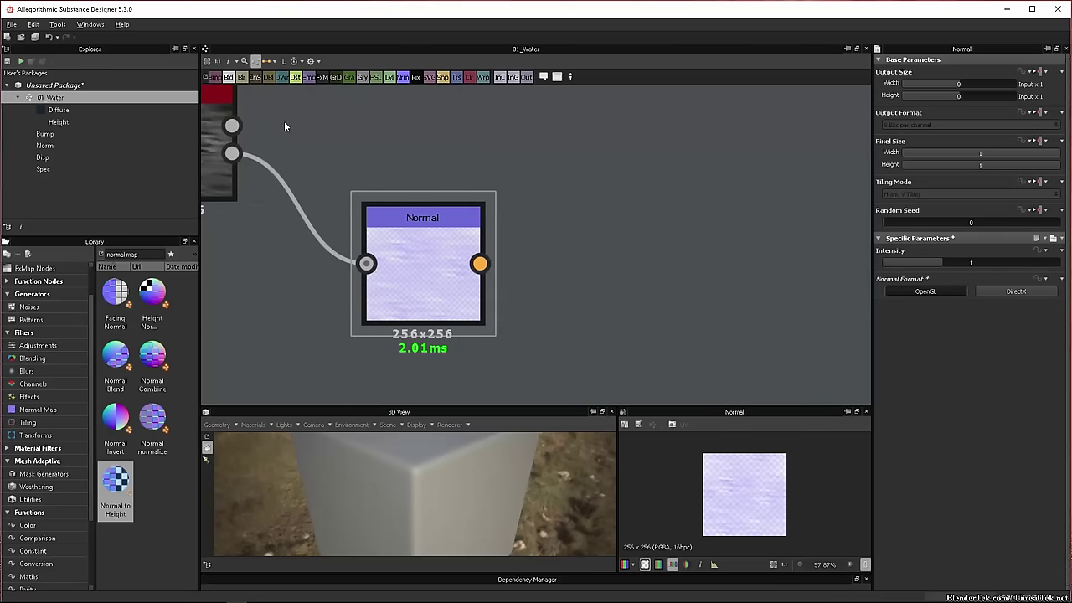
left_click_drag(391, 77, 592, 241)
left_click_drag(479, 264, 584, 249)
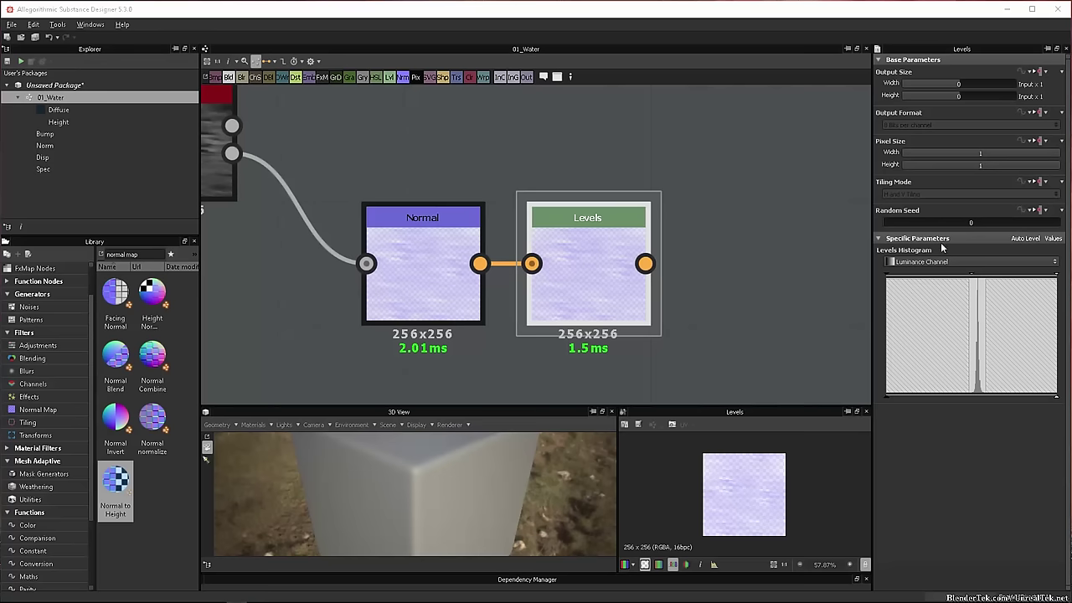
left_click(1052, 239)
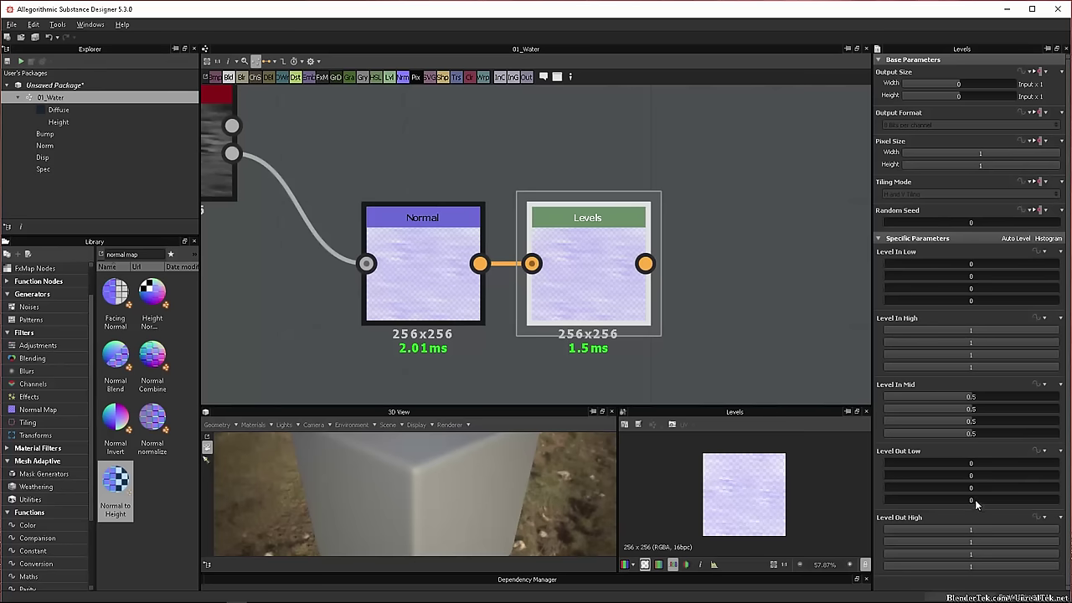
left_click_drag(975, 499, 1066, 500)
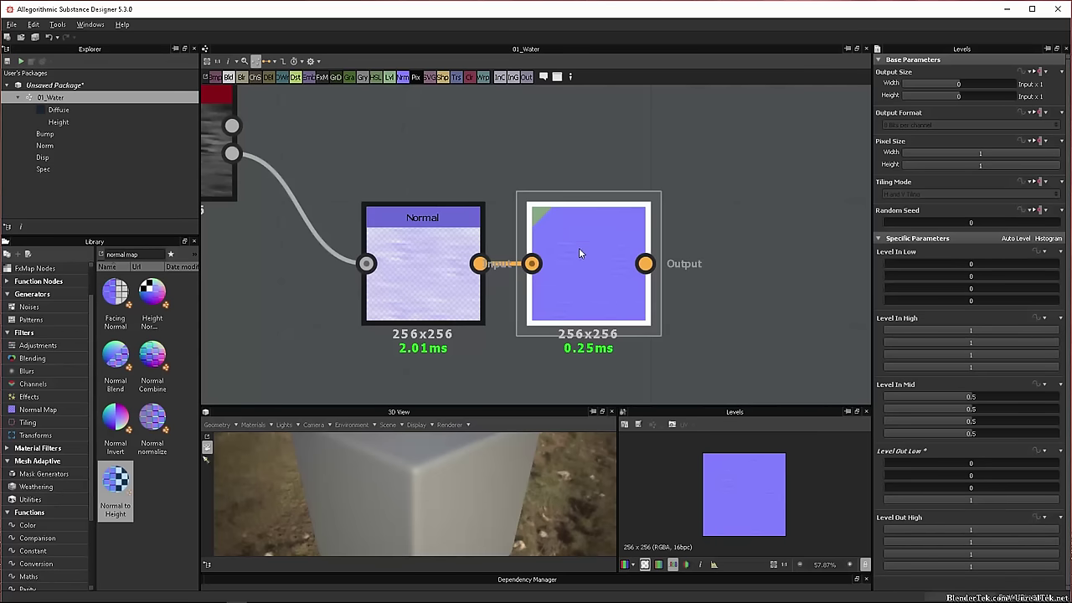
- Raise the Intensity of the Normal node to about 1.4
left_click(461, 286)
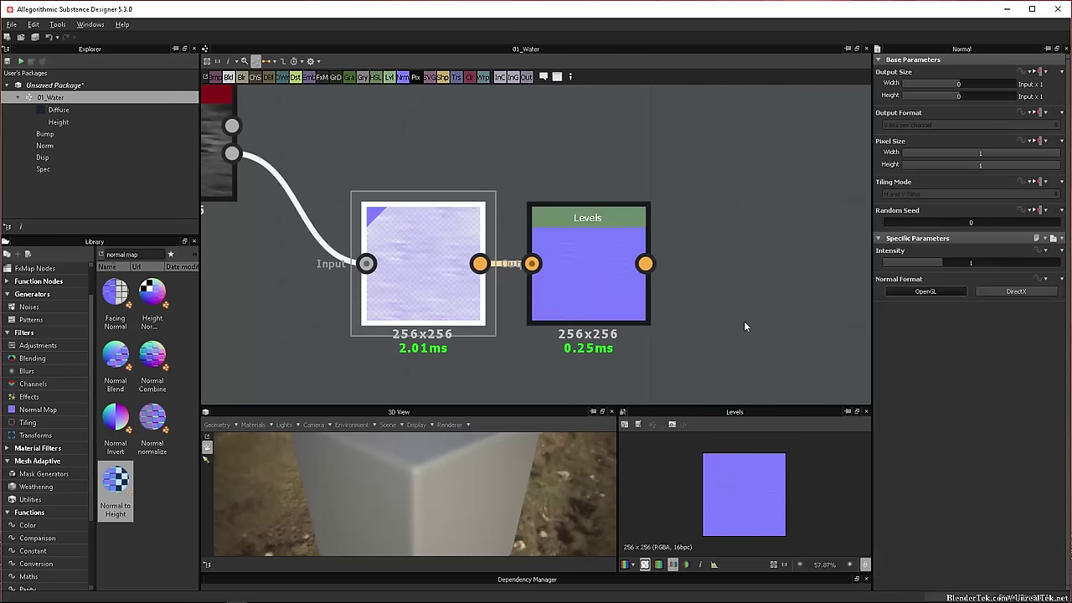
left_click_drag(949, 263, 969, 262)
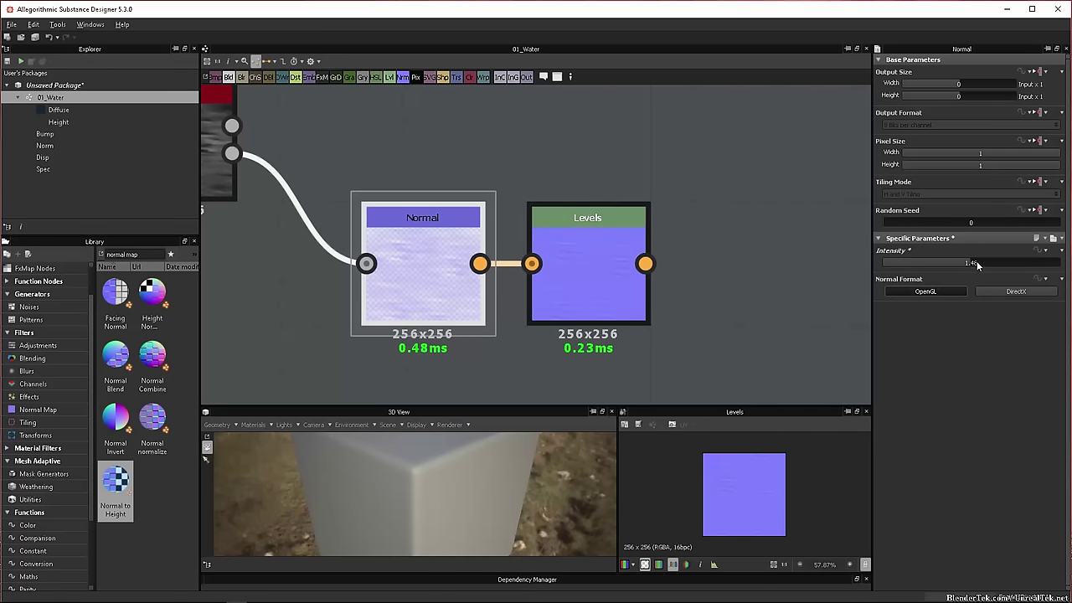
- Set the Normal node's Intensity to 3
left_click_drag(976, 263, 1060, 263)
middle_click_drag(704, 299, 579, 292)
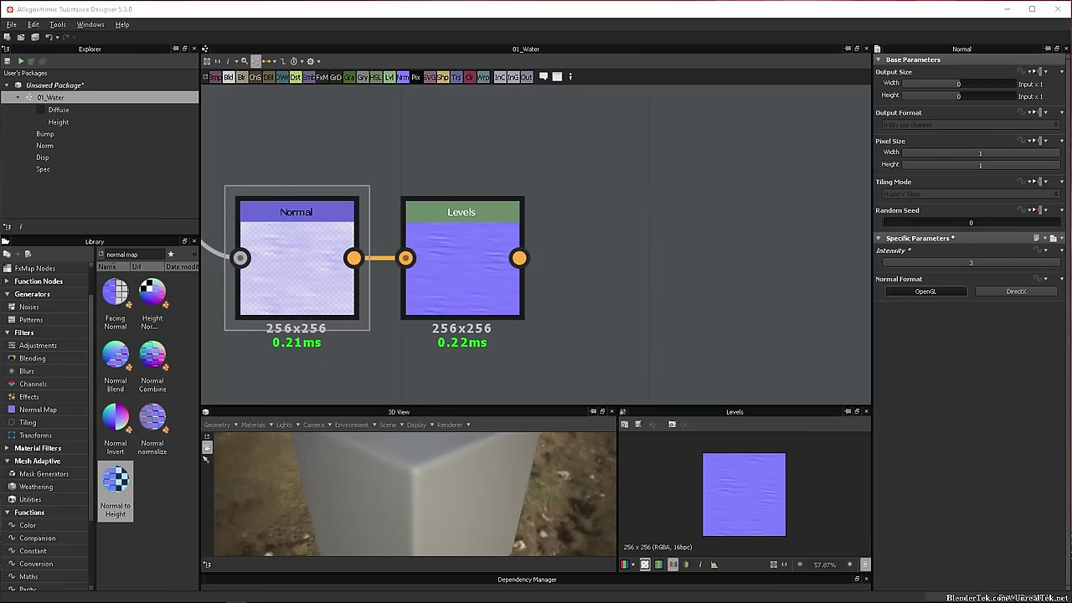
scroll(584, 304, "down", 6)
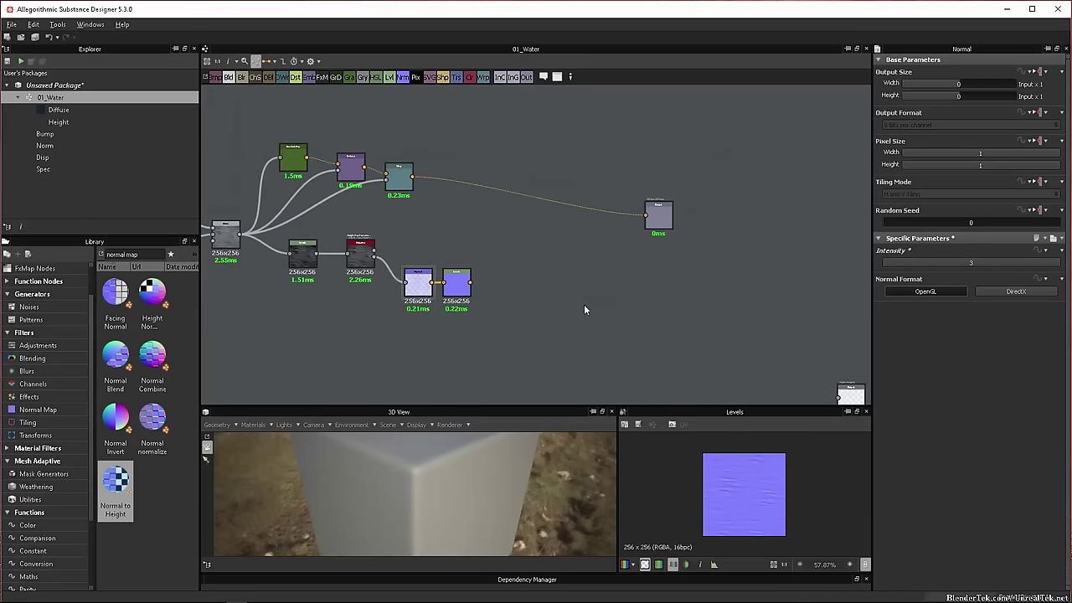
- Place the Norm output below the Diffuse output and connect the Levels node after Normal to it
middle_click_drag(716, 312, 715, 270)
scroll(666, 290, "up", 5)
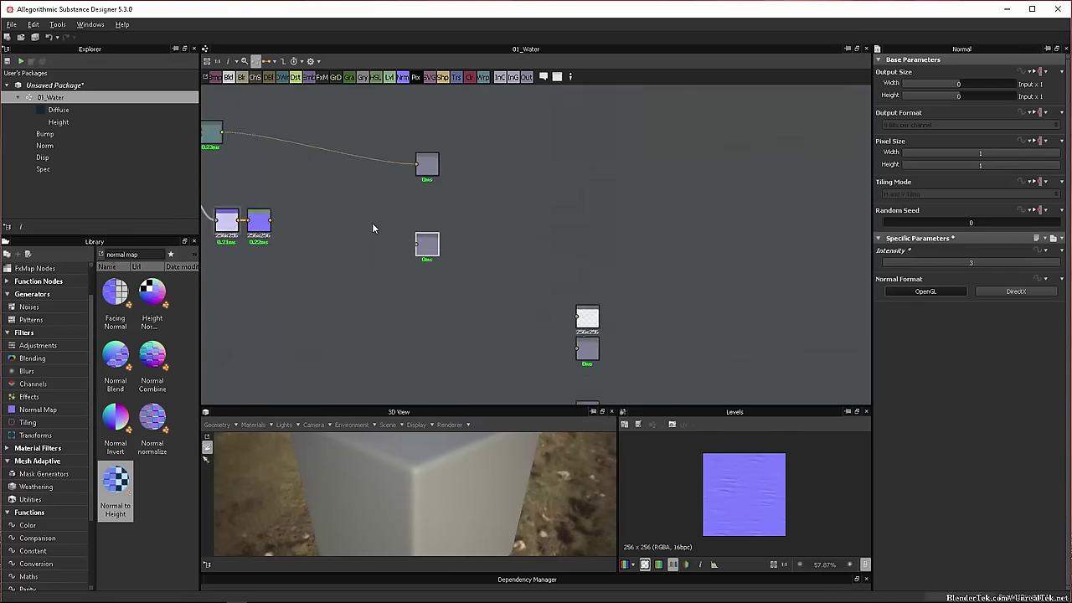
scroll(372, 222, "up", 5)
middle_click_drag(521, 290, 719, 363)
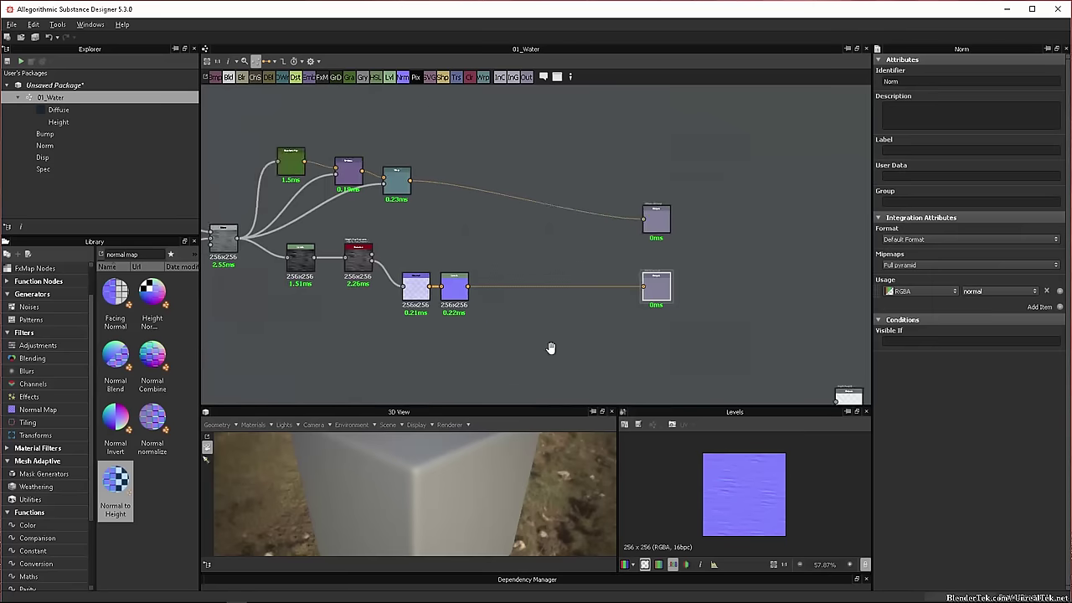
- Select the lower noise branch together with the mapper, Normal, Levels and Norm output nodes and move them further down
middle_click_drag(550, 349, 606, 306)
scroll(599, 340, "down", 5)
scroll(606, 311, "up", 1)
left_click_drag(714, 263, 270, 345)
middle_click_drag(361, 340, 361, 324)
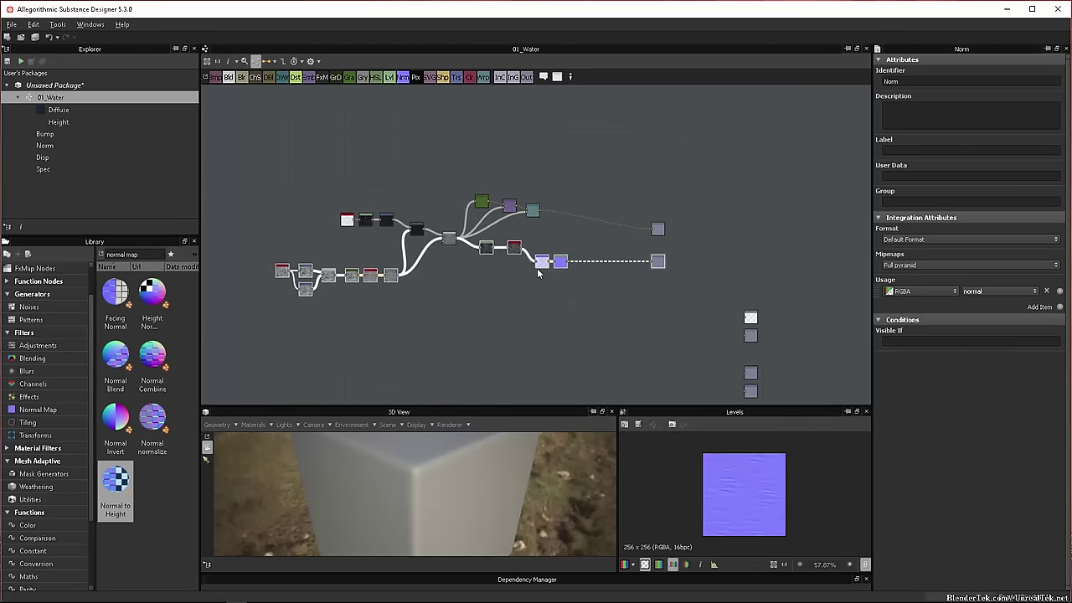
left_click_drag(541, 264, 540, 310)
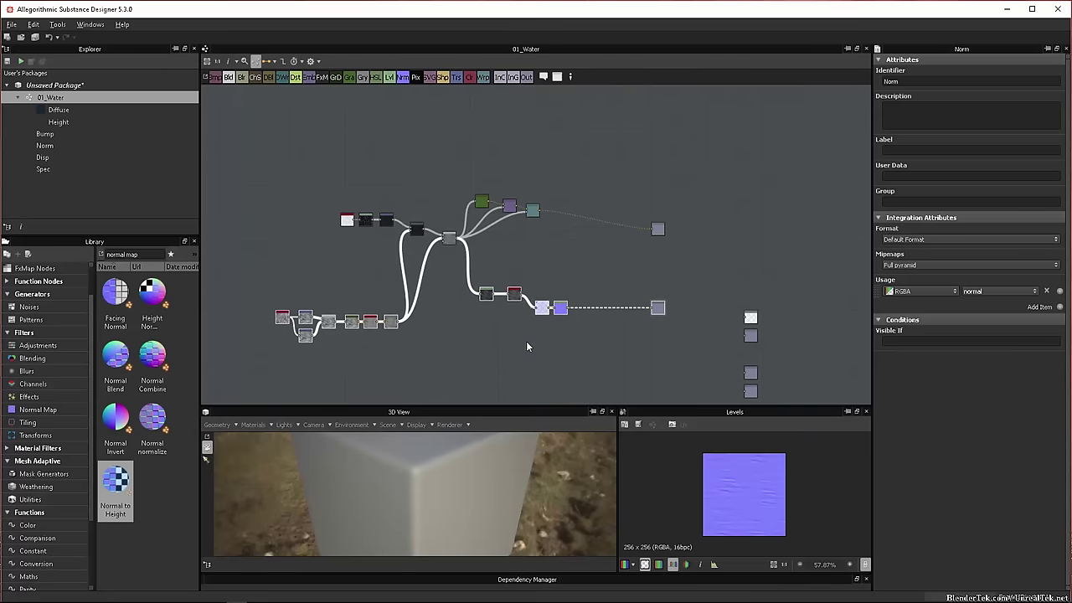
- Bring the Disp output up beneath Bump and place both outputs in a column above the Norm output
scroll(541, 310, "up", 3)
scroll(657, 315, "up", 3)
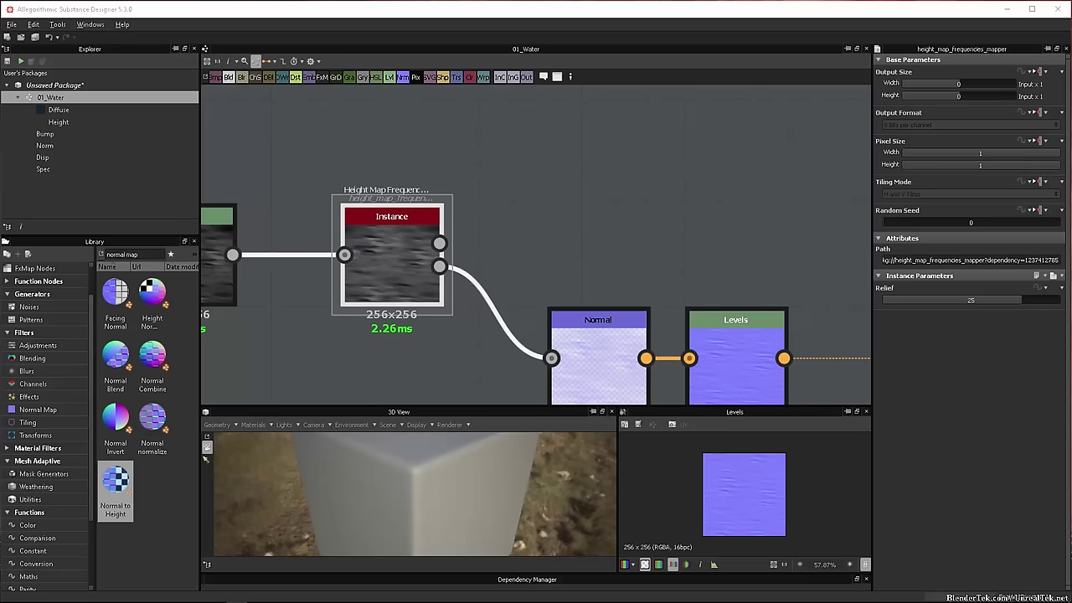
scroll(629, 206, "down", 3)
middle_click_drag(561, 208, 510, 249)
mouse_move(679, 304)
middle_mouse_down()
mouse_move(552, 199)
mouse_move(544, 175)
middle_mouse_up()
middle_click_drag(693, 268, 676, 199)
scroll(647, 303, "up", 3)
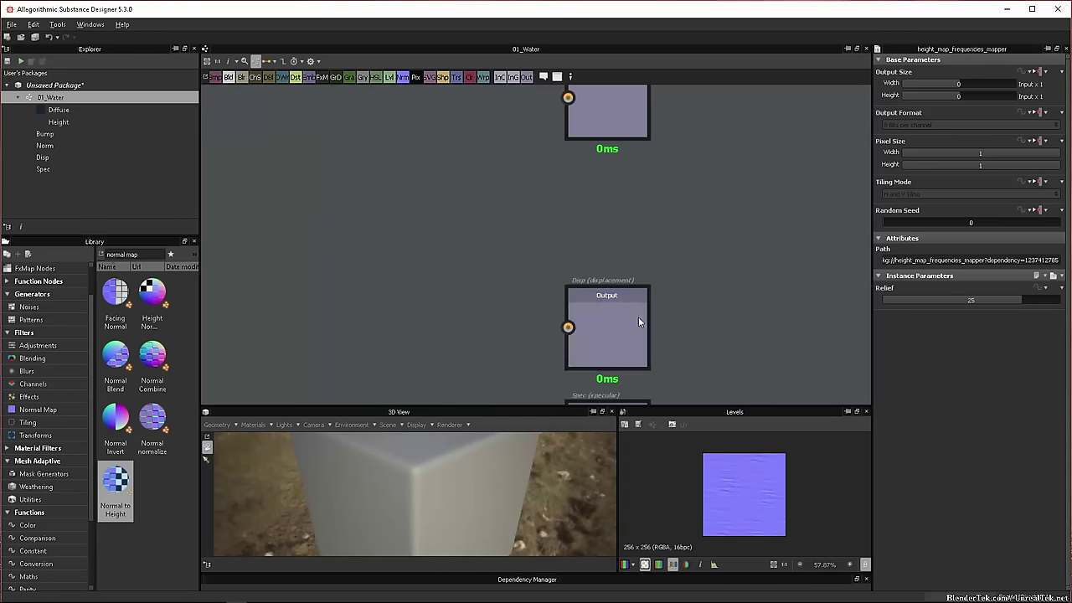
left_click_drag(634, 308, 621, 208)
scroll(621, 207, "down", 4)
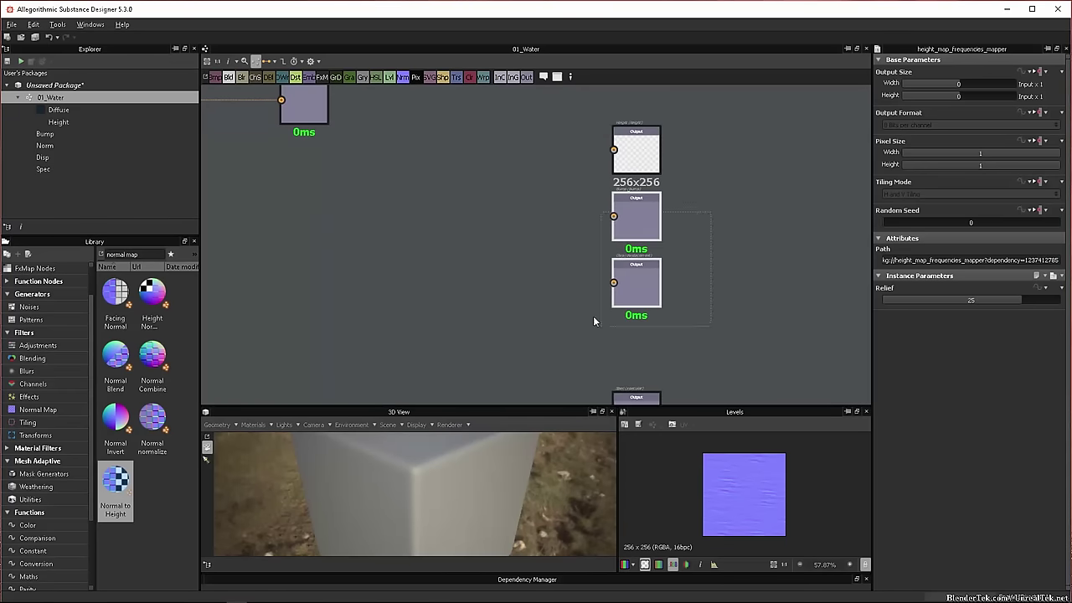
left_click_drag(414, 219, 445, 192)
left_click(368, 223)
- Feed both the Disp and Bump outputs from the mapper's Relief Parallax output and preview them
middle_click_drag(368, 222, 653, 225)
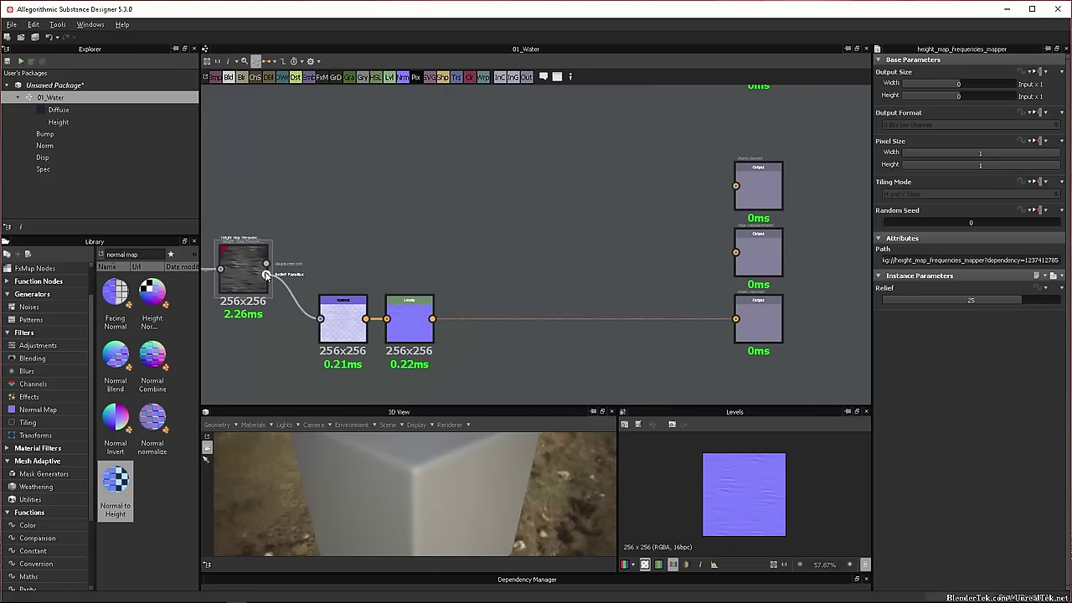
left_click_drag(266, 275, 735, 252)
left_click_drag(734, 187, 266, 274)
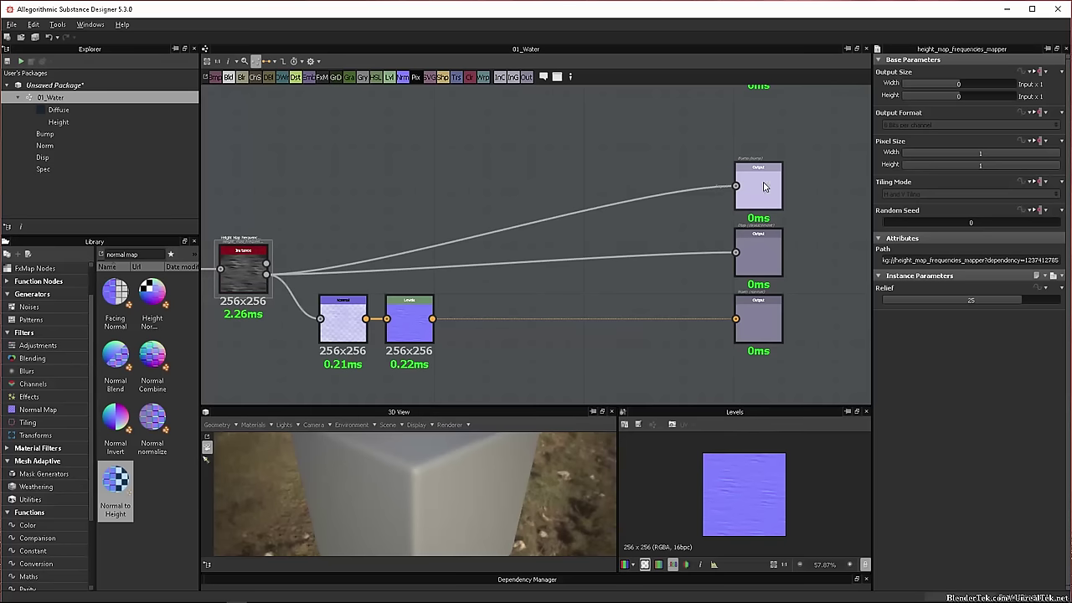
left_click(762, 188)
left_click(758, 251)
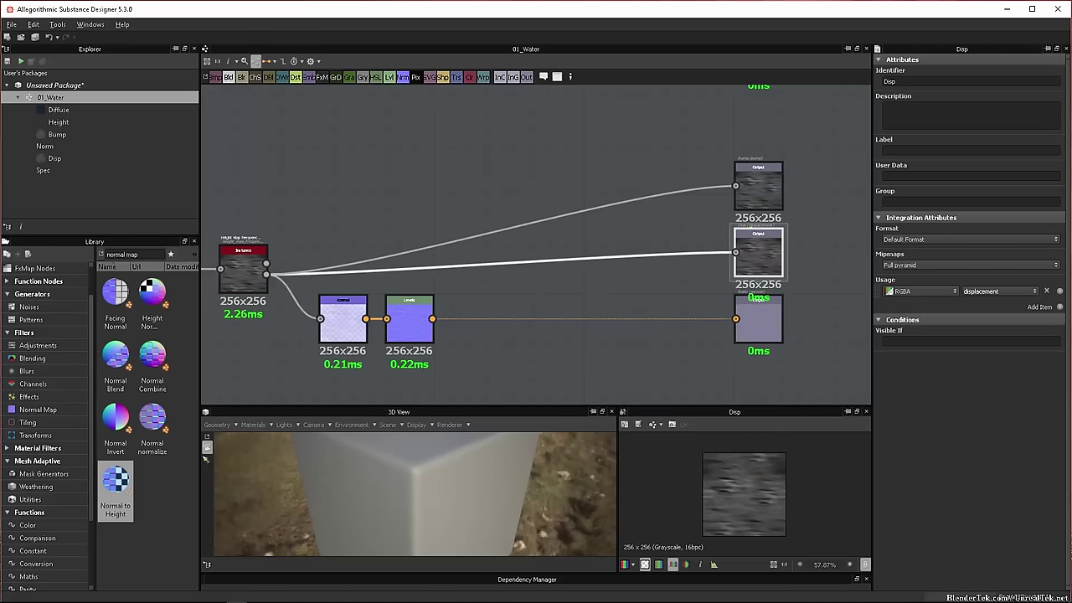
left_click(758, 186)
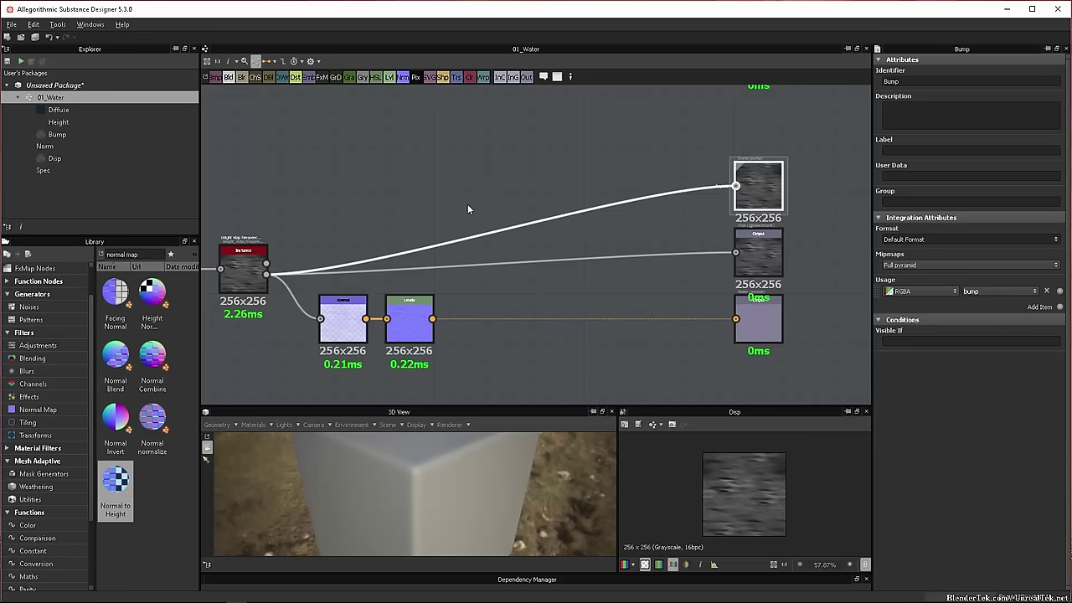
- Try feeding the Bump output from the mapper's Displacement output
left_click_drag(265, 273, 770, 174)
scroll(770, 174, "up", 3)
scroll(770, 174, "down", 3)
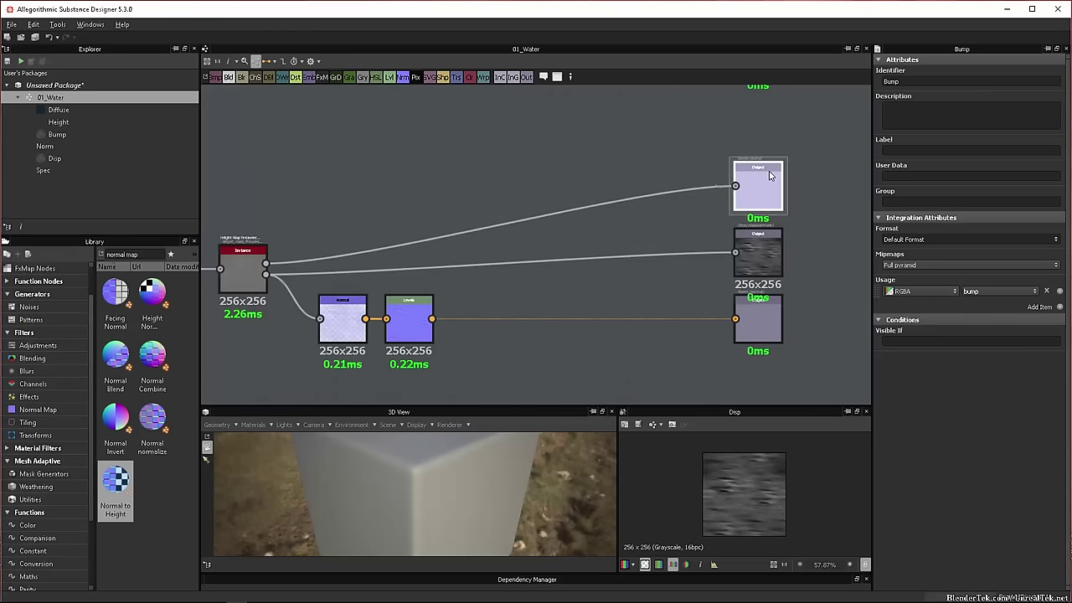
- Remove the links feeding the Disp and Bump outputs
left_click(737, 252)
key("Delete")
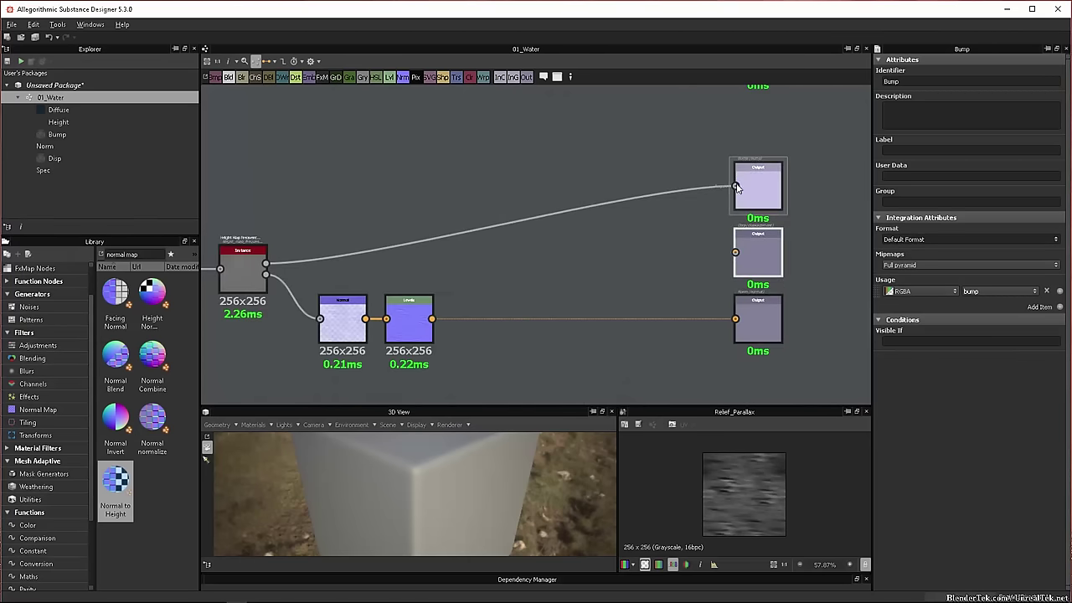
left_click(737, 186)
key("Delete")
- Swap the two outputs so that Disp sits above Bump in the column over the Norm output
left_click_drag(754, 183, 671, 235)
left_click_drag(747, 252, 719, 164)
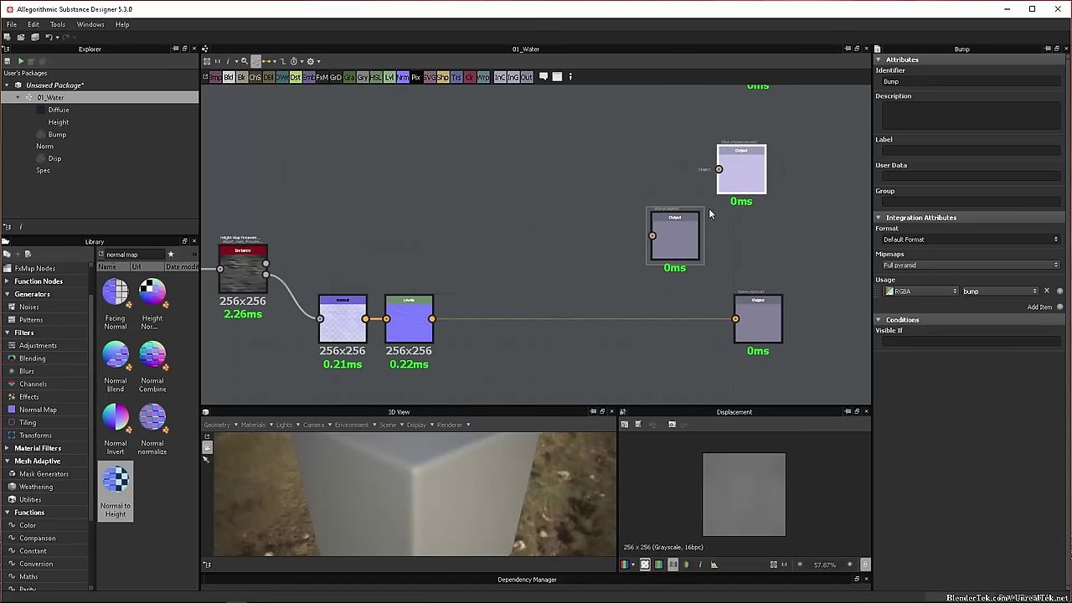
left_click_drag(669, 239, 752, 256)
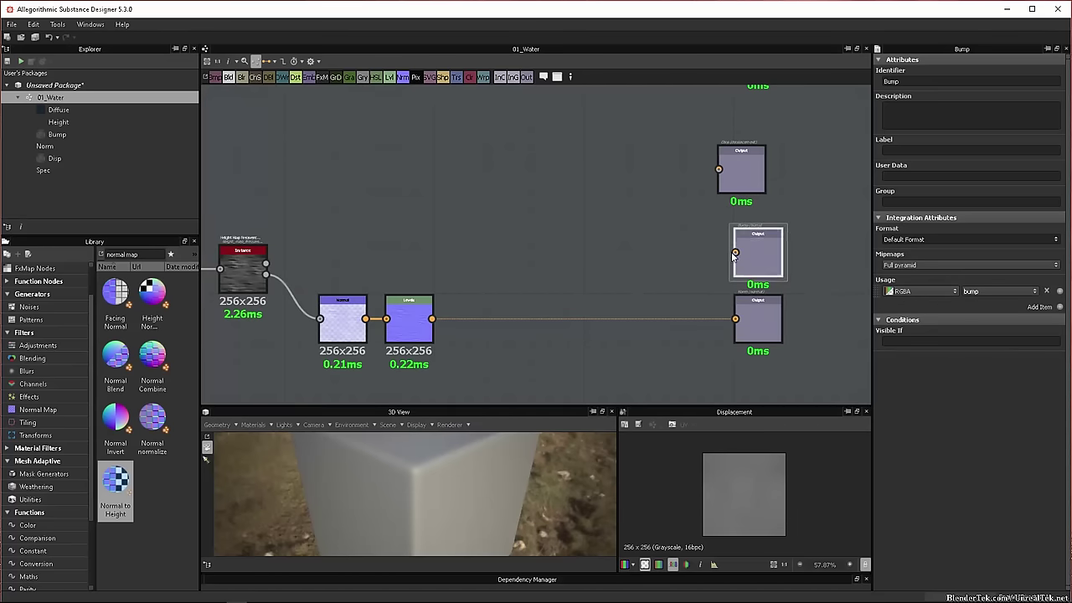
left_click_drag(330, 262, 586, 221)
- Connect the mapper's Displacement output to Disp and its Relief Parallax output to Bump, and preview the Bump, Disp and Norm outputs
left_click_drag(759, 182, 267, 265)
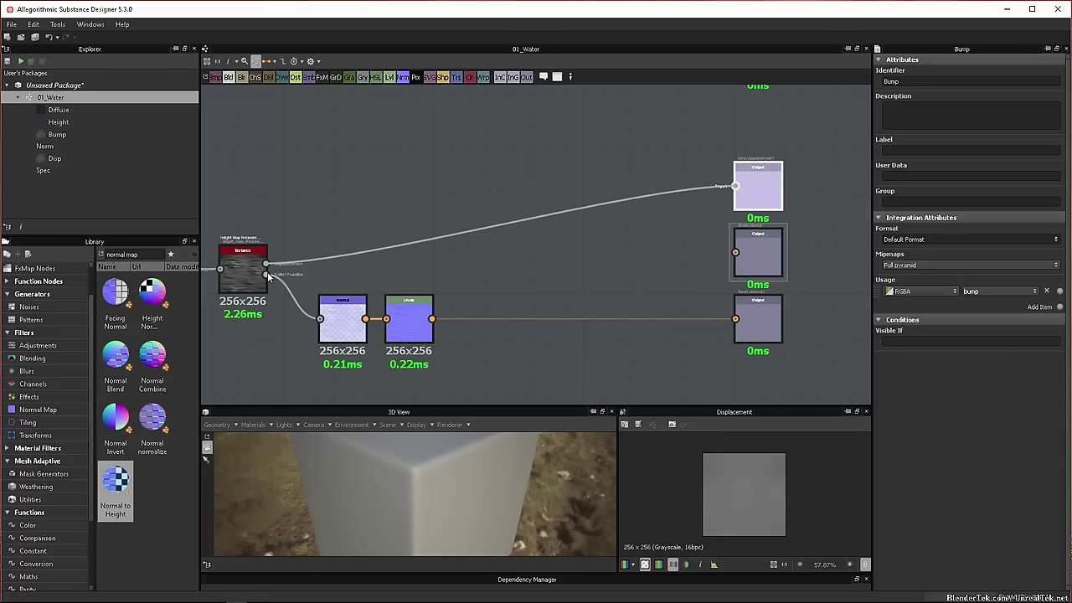
left_click_drag(265, 274, 735, 252)
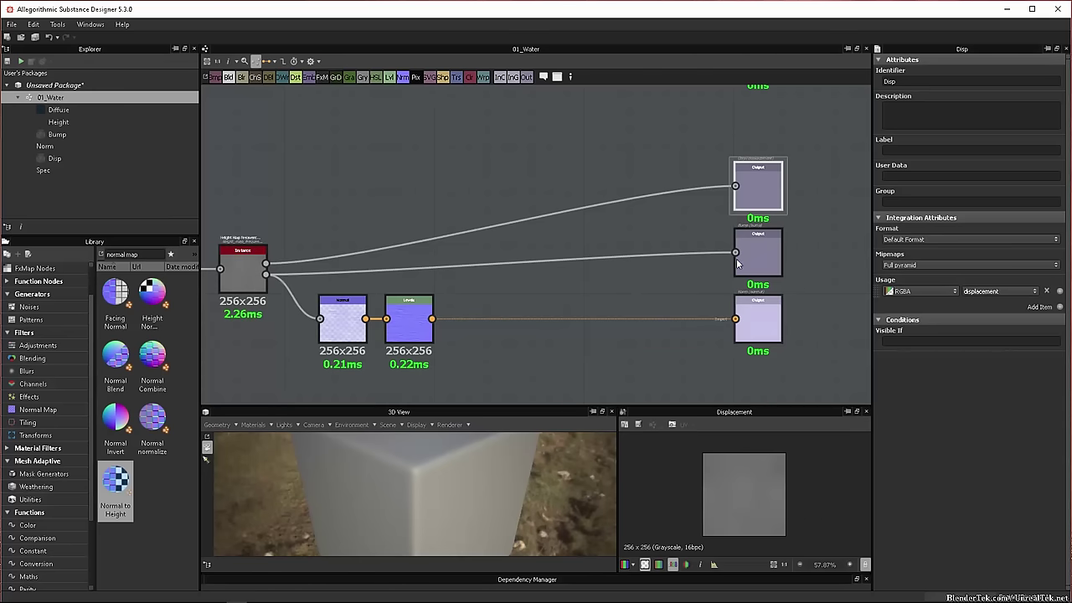
left_click(757, 255)
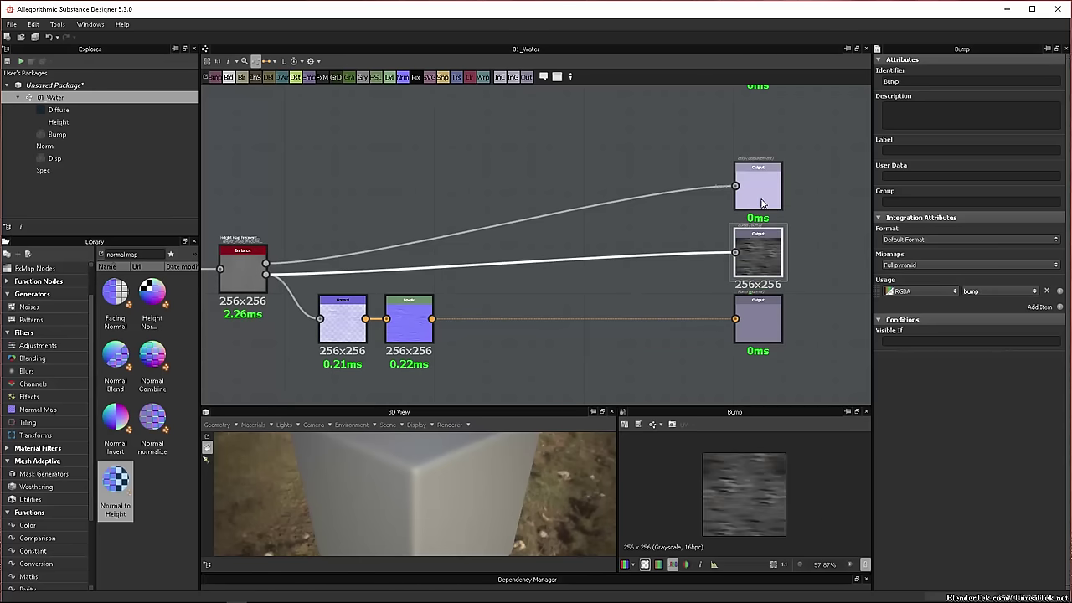
left_click(761, 204)
left_click(766, 300)
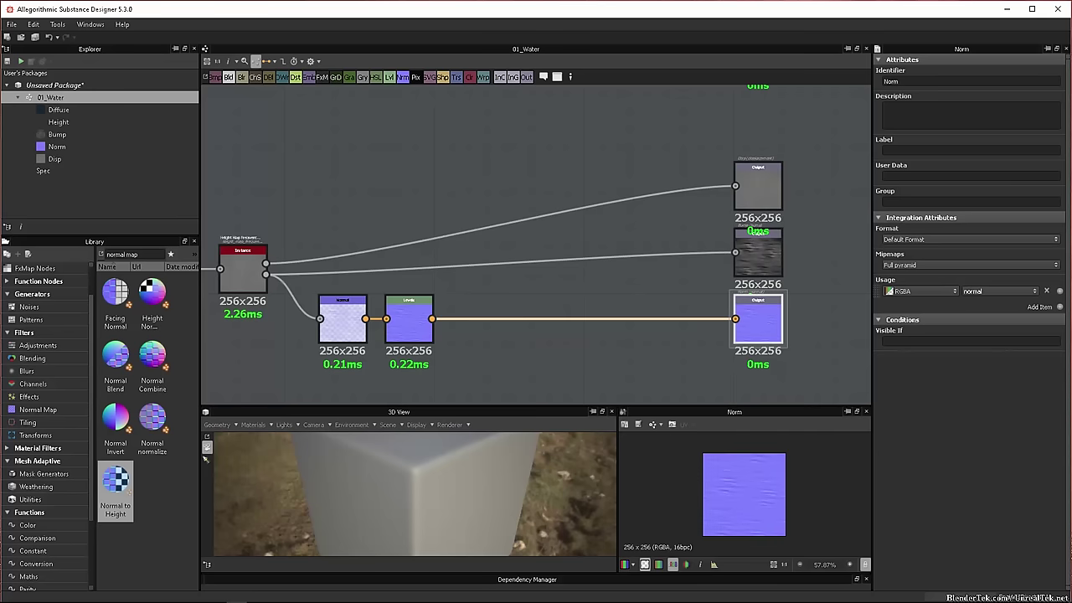
- Move the Height output into the output column between the Diffuse and Disp outputs
scroll(831, 273, "down", 4)
middle_click_drag(831, 272, 434, 254)
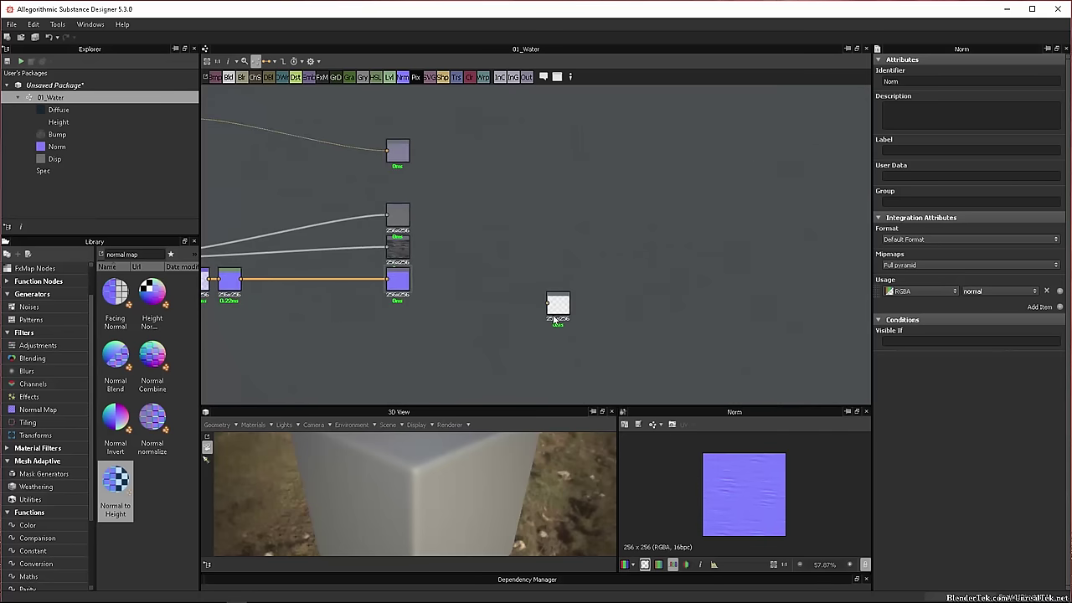
middle_click_drag(561, 319, 551, 277)
scroll(545, 269, "up", 6)
scroll(543, 254, "down", 2)
left_click_drag(543, 254, 286, 103)
scroll(287, 103, "down", 3)
middle_click_drag(355, 142, 730, 339)
left_click_drag(729, 339, 533, 190)
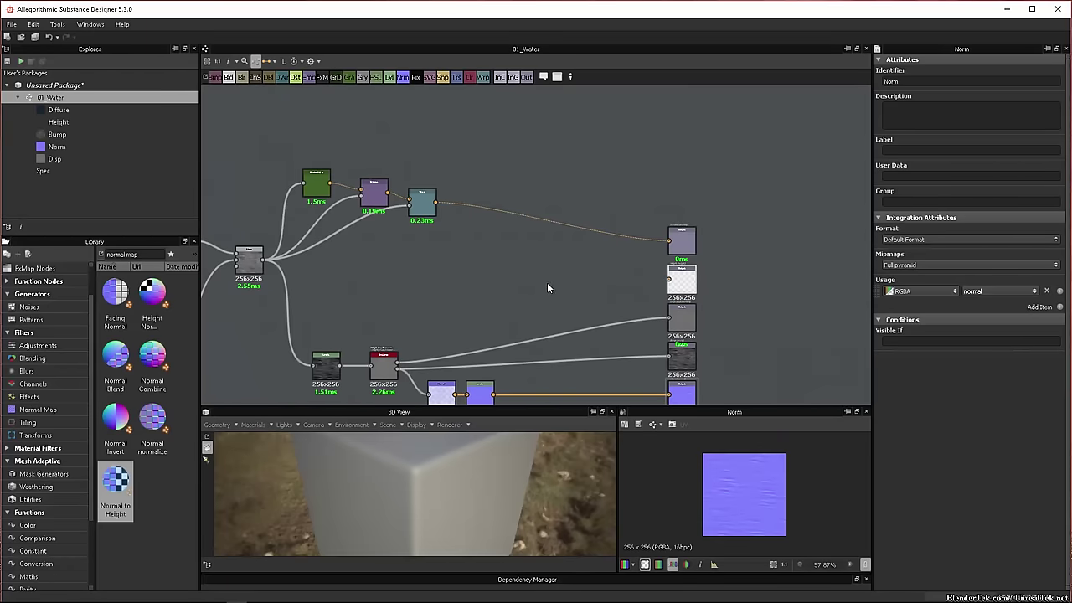
- Connect the Levels node that feeds the height map frequencies mapper to the Height output as well
scroll(547, 287, "up", 3)
middle_click_drag(464, 369, 484, 220)
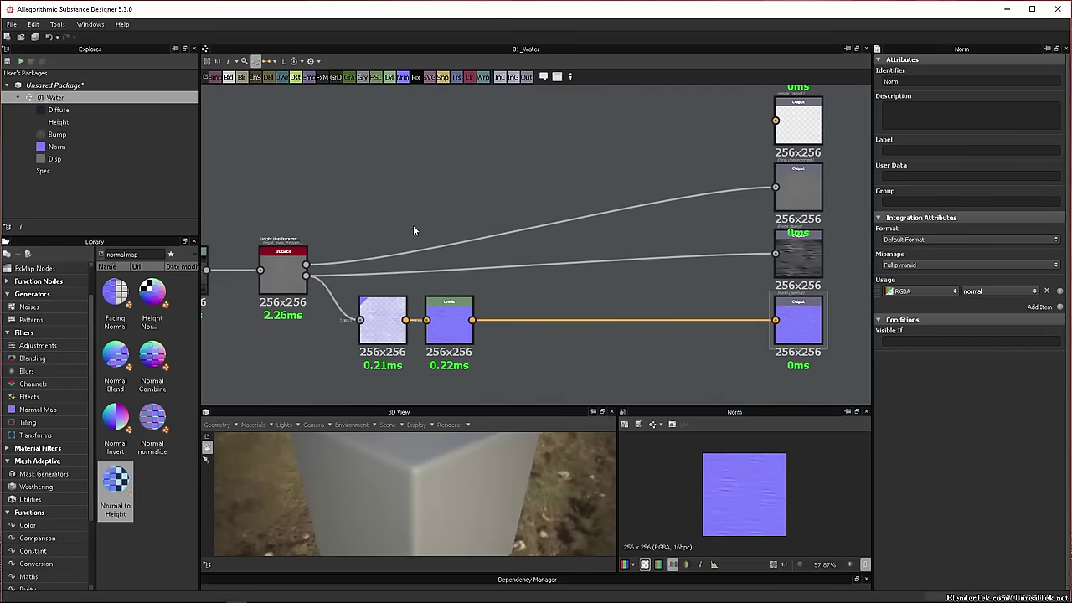
middle_click_drag(413, 226, 636, 228)
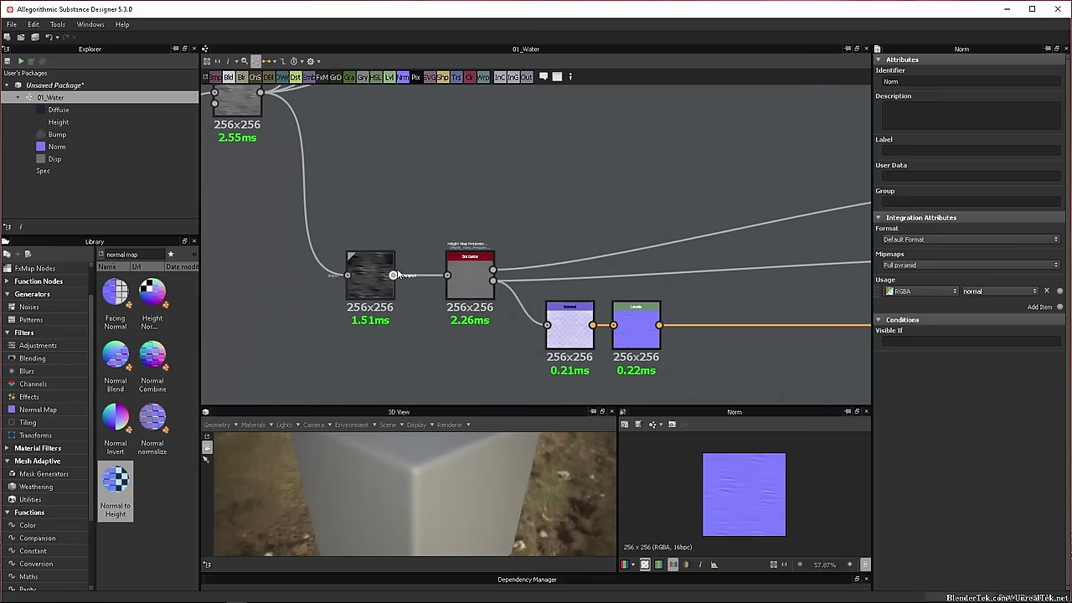
left_click_drag(392, 274, 604, 315)
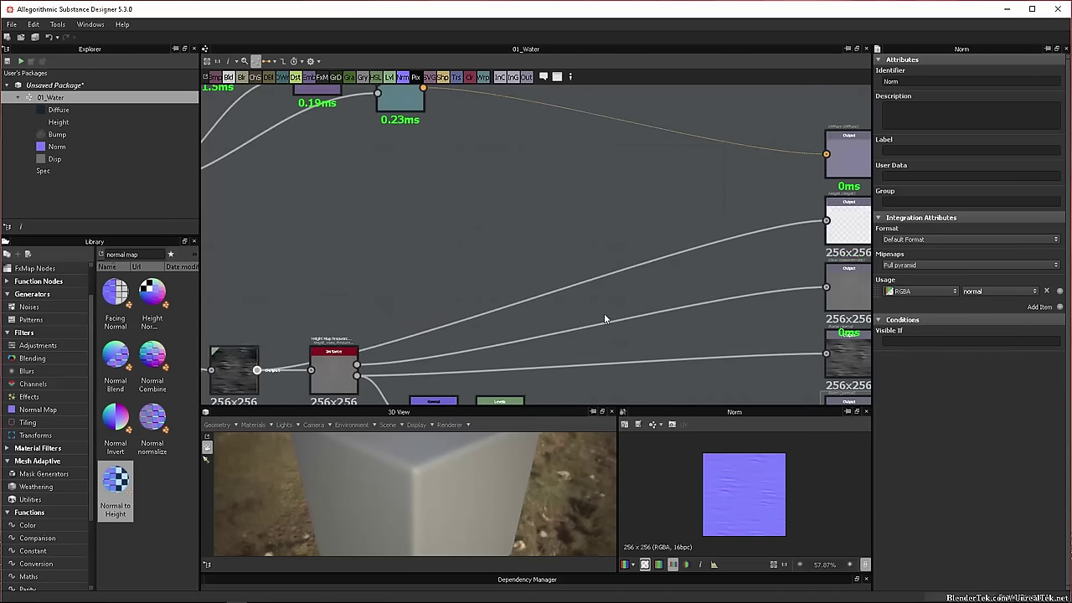
middle_click_drag(586, 299, 541, 147)
scroll(540, 167, "down", 2)
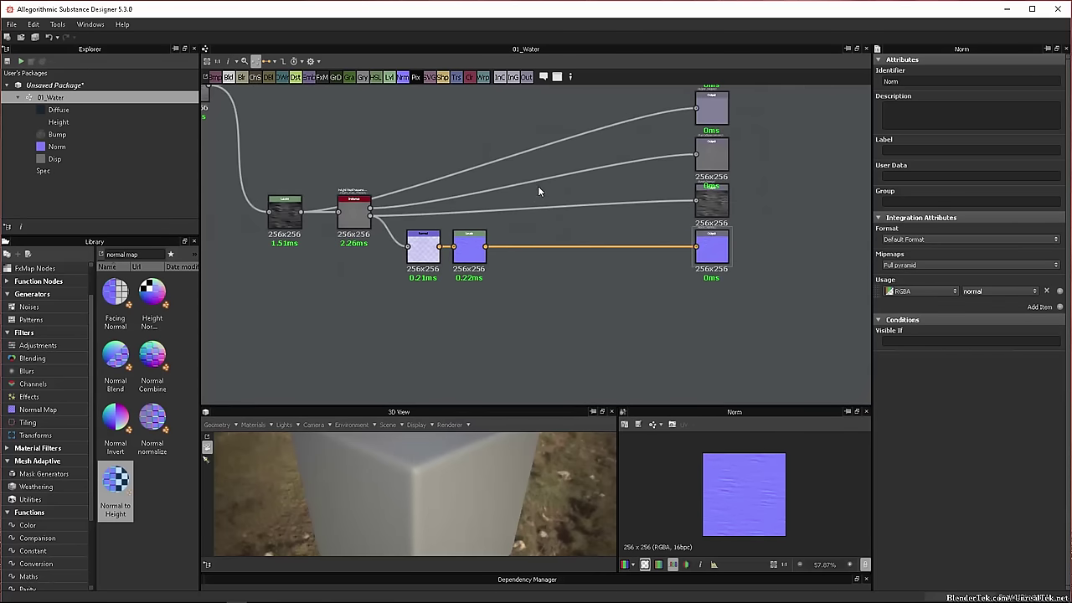
- Shift the Levels node feeding the mapper slightly left to widen the gap between the two
scroll(537, 186, "down", 5)
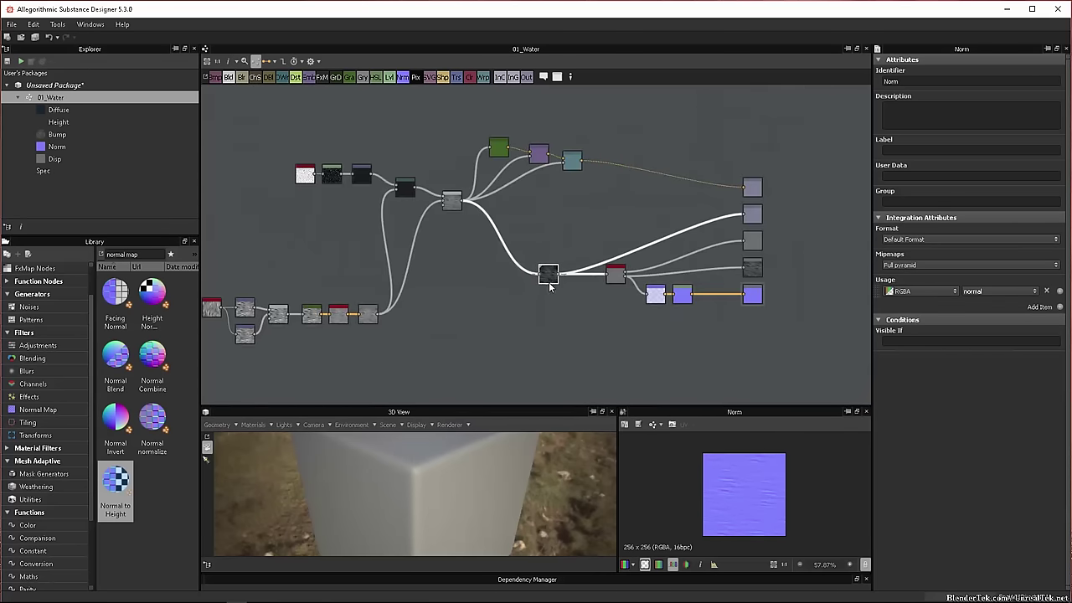
left_click_drag(549, 281, 535, 279)
middle_click_drag(772, 364, 794, 363)
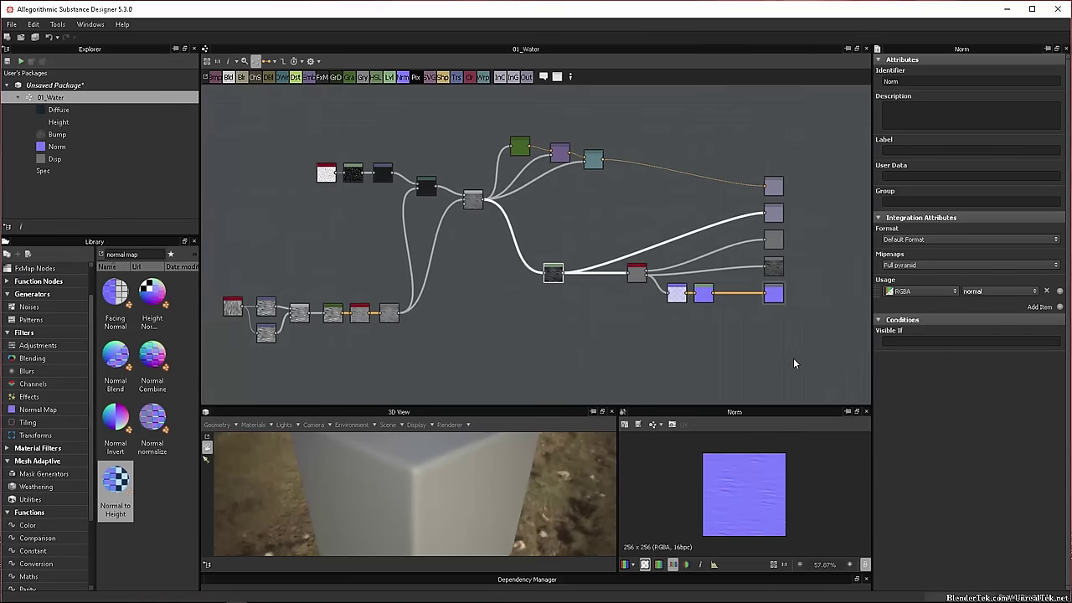
right_click(649, 297)
left_click(518, 329)
- Move the distant Spec output into the output column directly below the Norm output
middle_click_drag(676, 327, 392, 220)
scroll(611, 306, "up", 3)
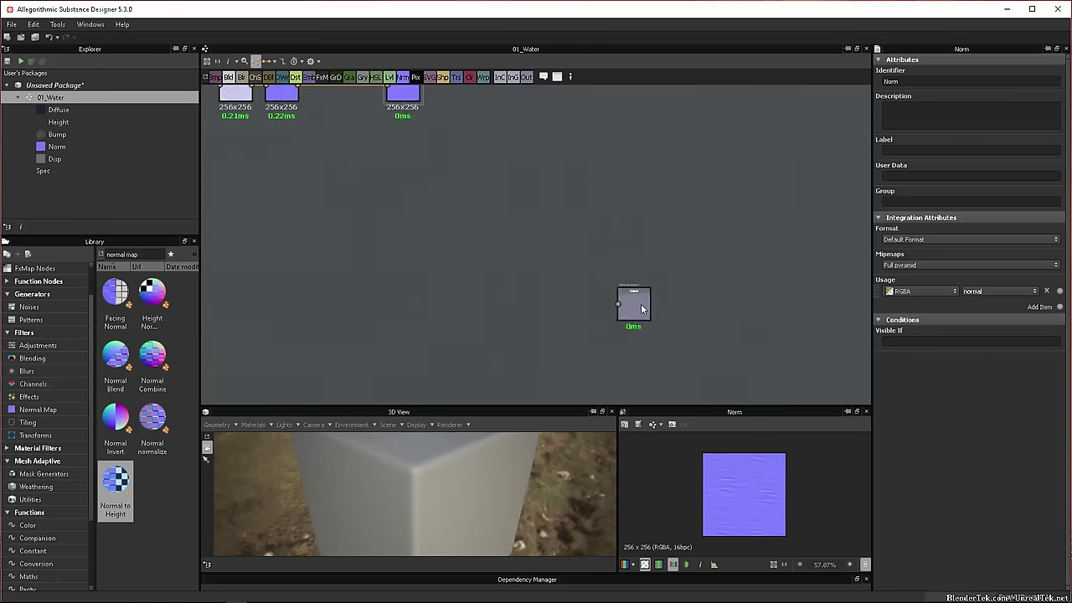
scroll(641, 309, "up", 2)
left_click_drag(641, 309, 203, 88)
left_click_drag(167, 84, 653, 252)
scroll(523, 222, "down", 5)
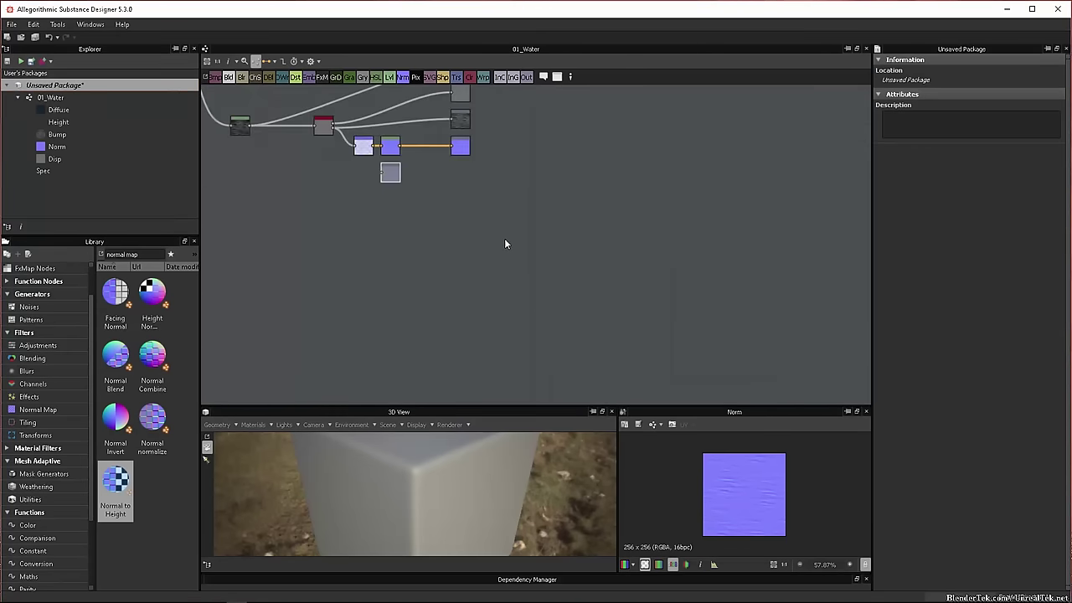
middle_click_drag(431, 207, 557, 296)
scroll(520, 287, "up", 3)
key("Delete")
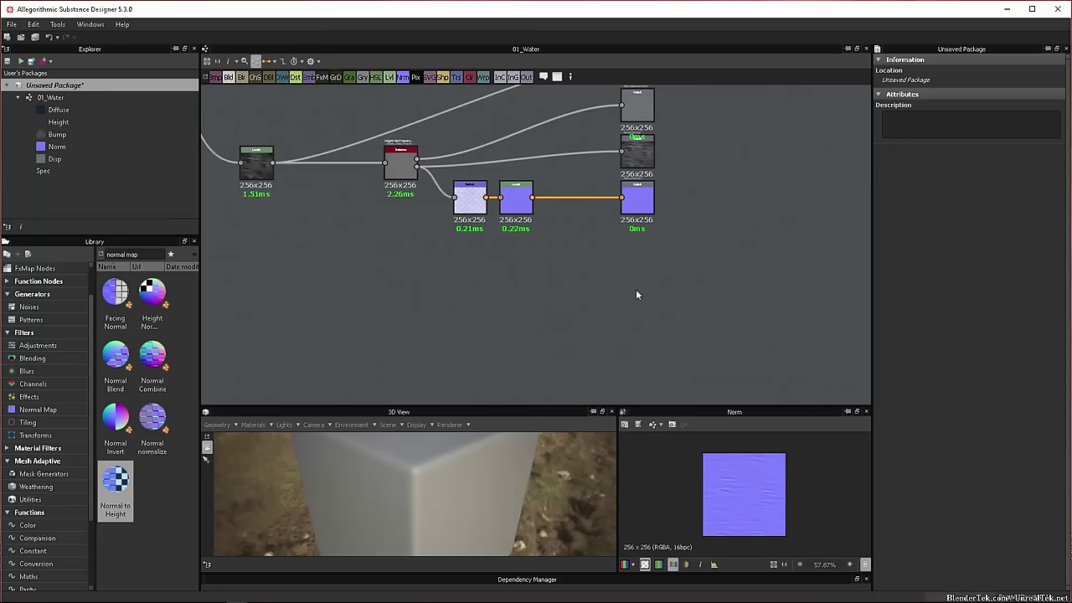
scroll(636, 293, "down", 7)
scroll(715, 331, "up", 4)
left_click_drag(655, 277, 504, 203)
scroll(457, 204, "up", 3)
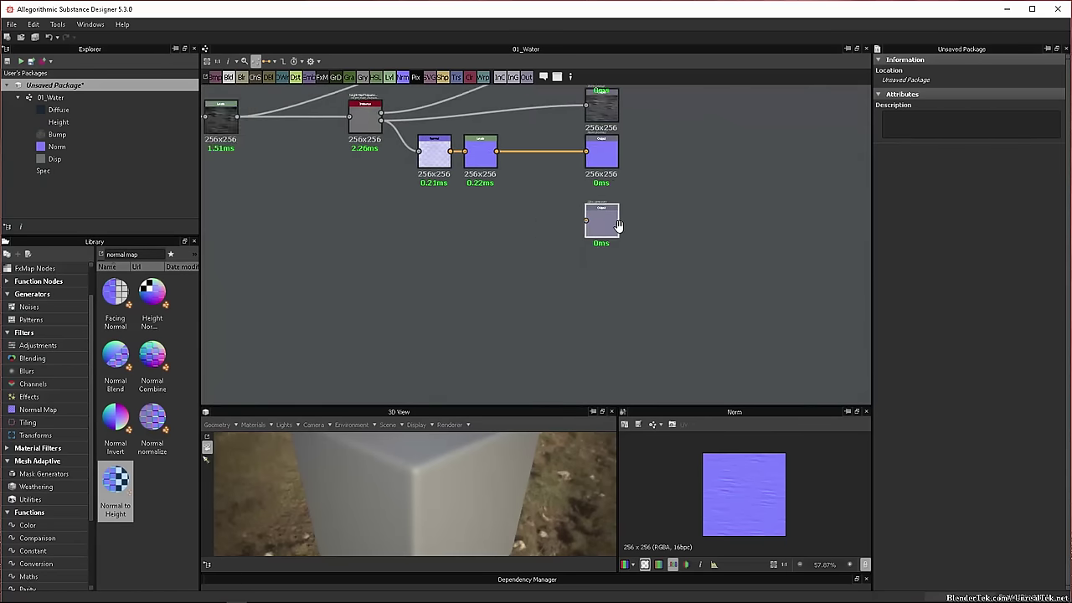
middle_click_drag(618, 226, 840, 237)
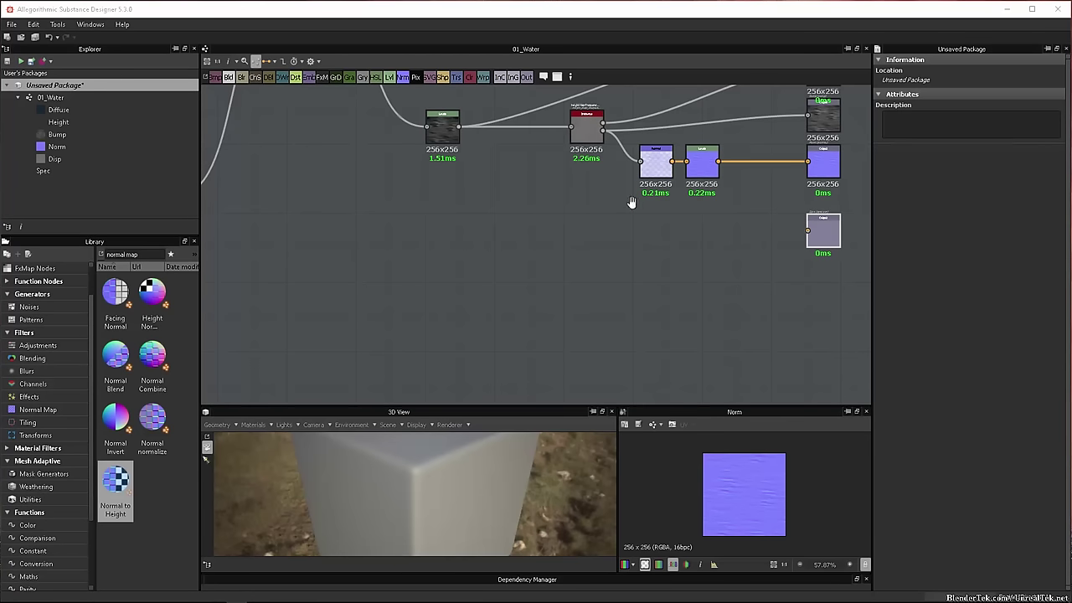
middle_click_drag(629, 203, 559, 257)
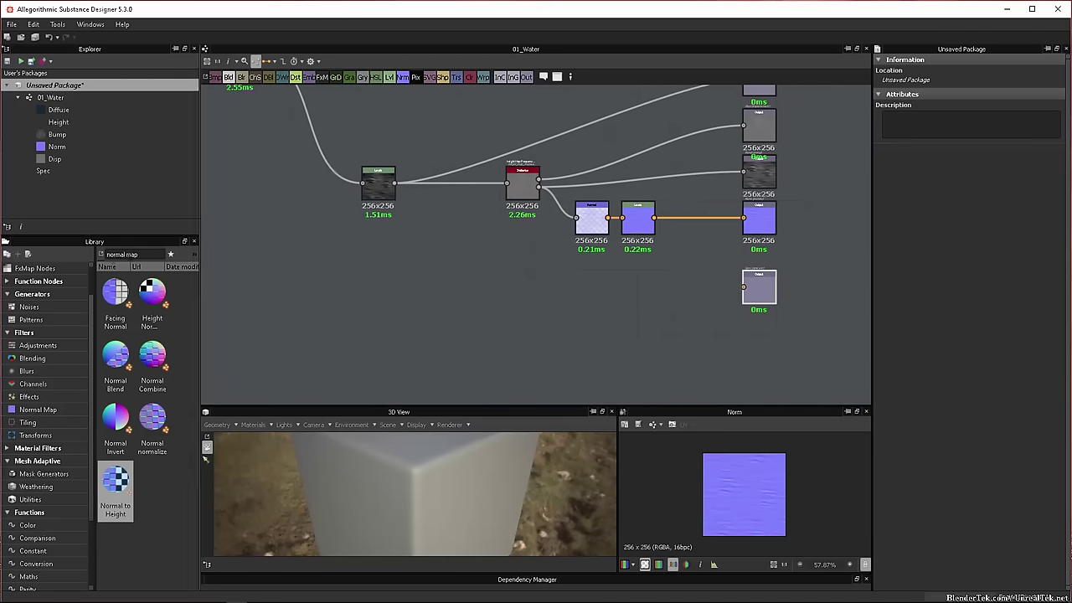
- Add an Ambient Occlusion node below the height map frequencies mapper and feed it from the Levels node that drives the mapper
left_click_drag(139, 254, 5, 242)
type("ambient")
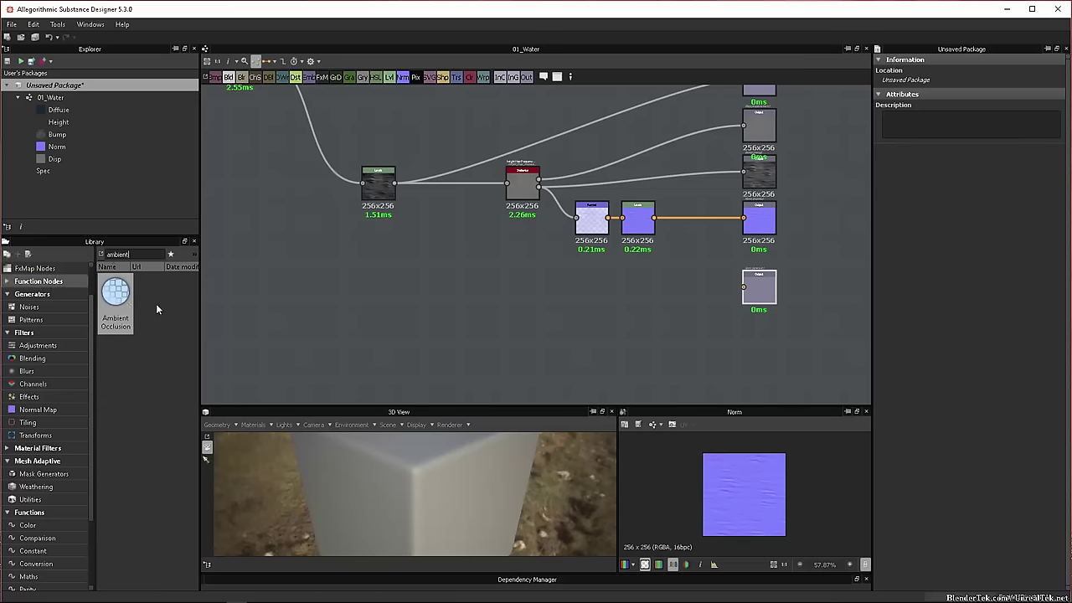
left_click_drag(108, 300, 517, 297)
left_click_drag(394, 182, 500, 298)
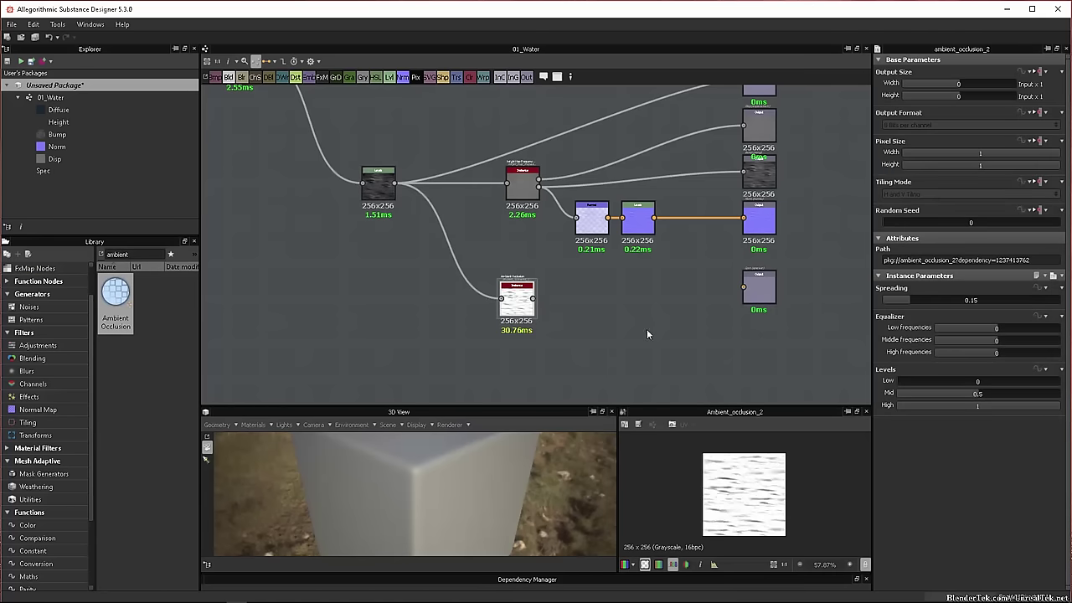
- Set the Ambient Occlusion node's spreading to 0.3
left_click(942, 299)
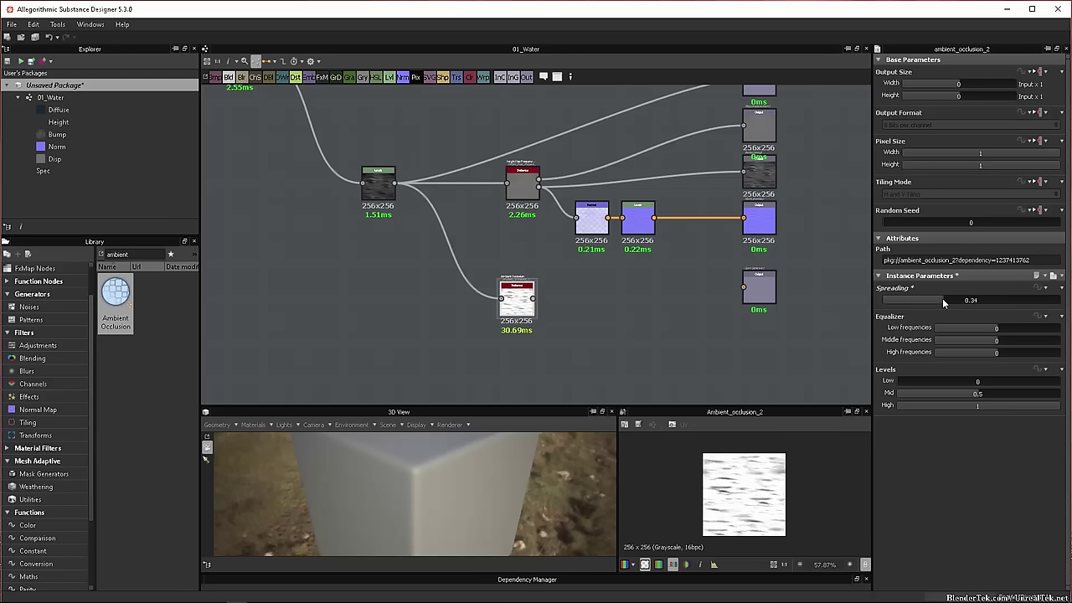
left_click(962, 303)
type("0.3")
key("Return")
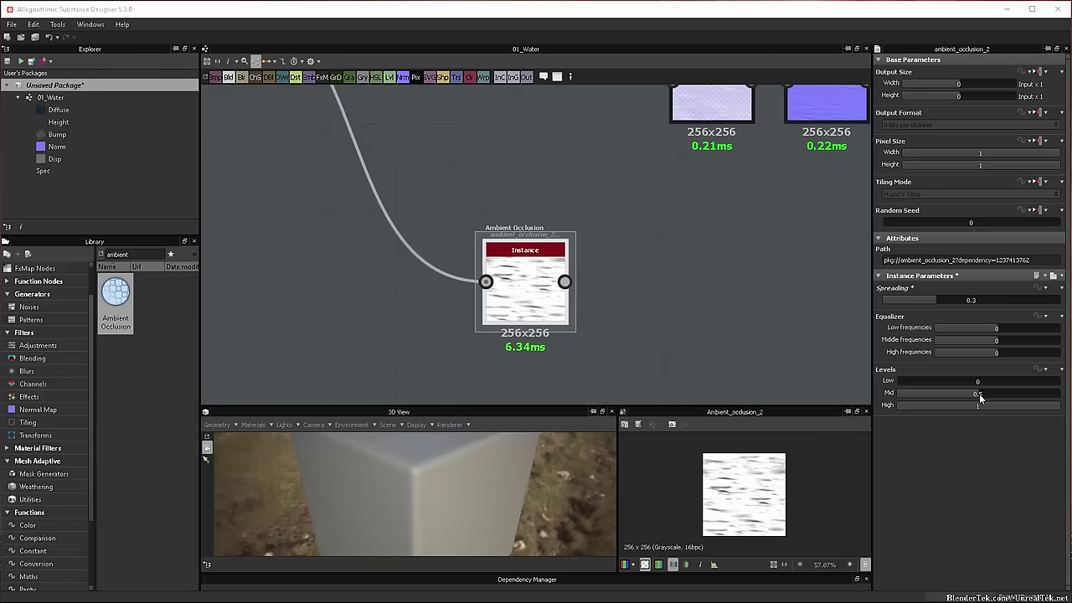
- Set the Ambient Occlusion node's levels to 0.8 for high and 0.4 for mid
left_click_drag(980, 399, 951, 403)
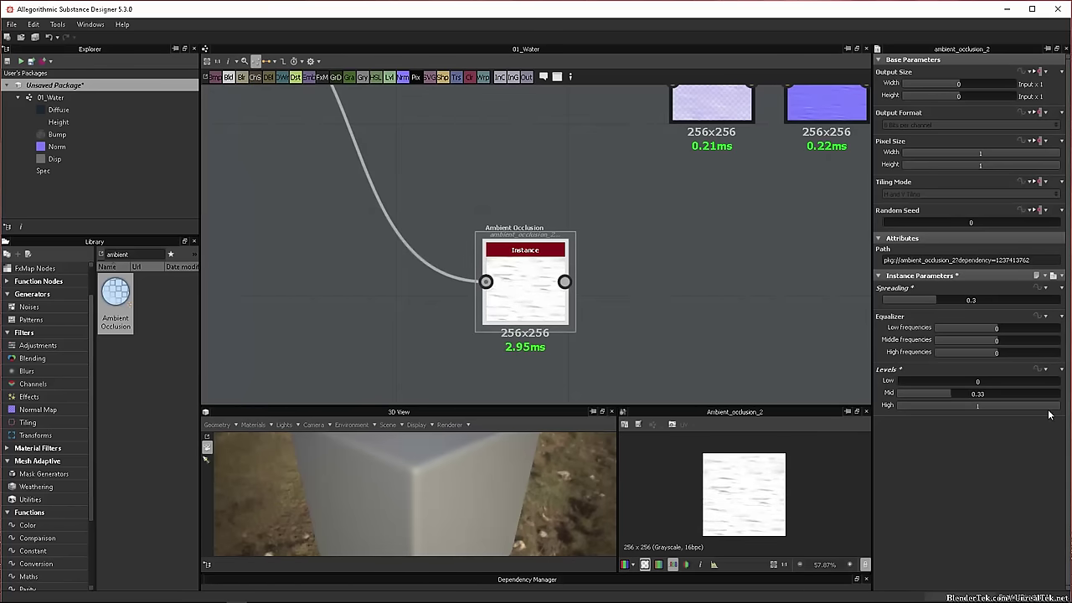
left_click_drag(1051, 407, 1010, 406)
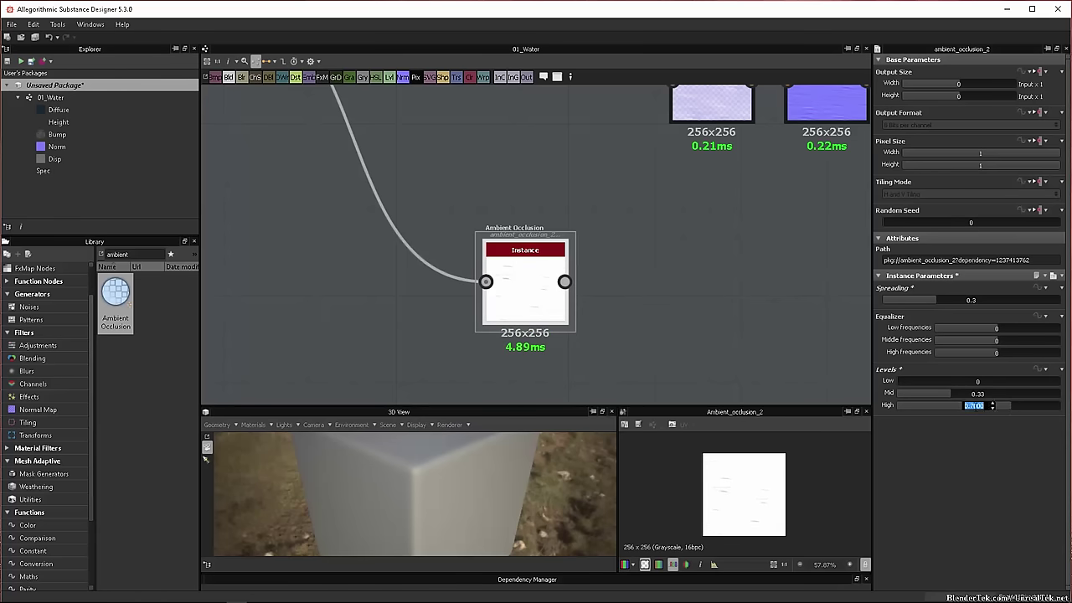
type("0.8")
key("Return")
double_click(982, 397)
type("0.4")
key("Return")
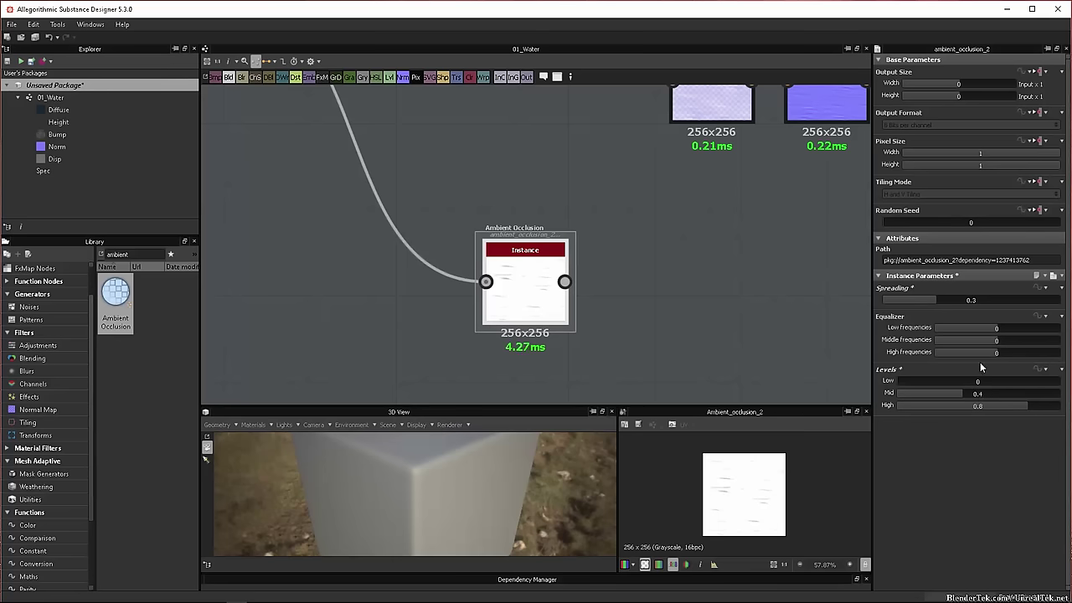
- Set the Ambient Occlusion equalizer to -0.1 for low, 0.5 for middle and -0.05 for high frequencies
mouse_move(995, 333)
left_mouse_down()
mouse_move(968, 333)
mouse_move(1004, 330)
left_mouse_up()
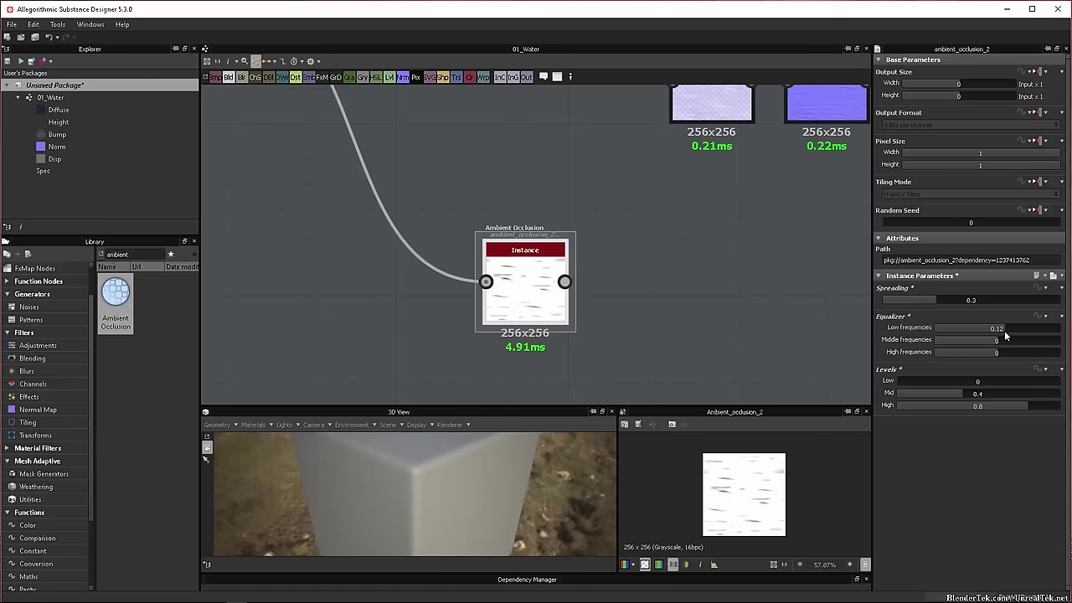
left_click(987, 328)
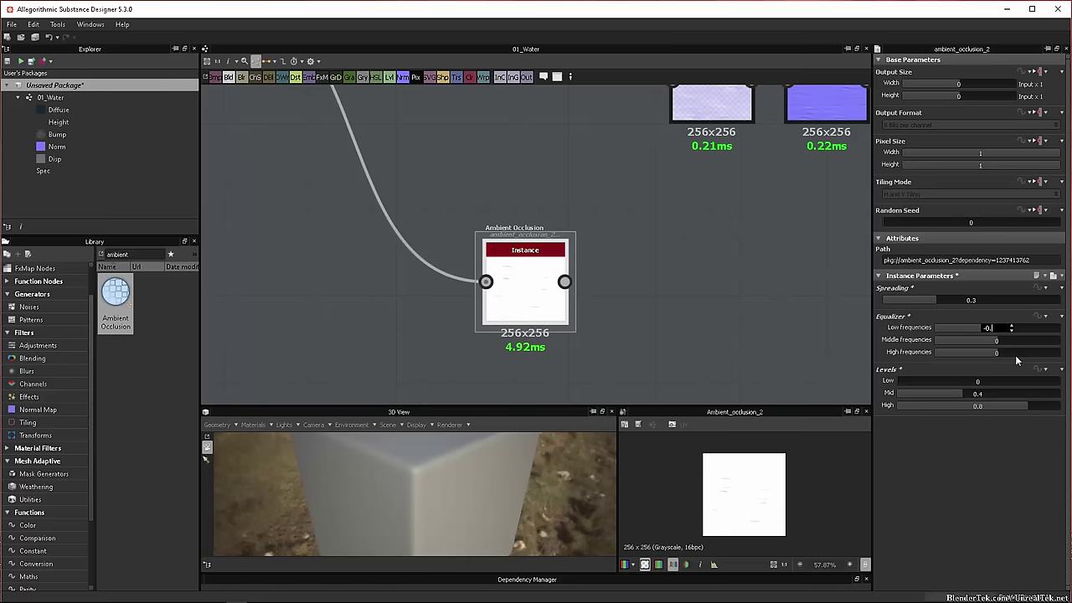
key("Return")
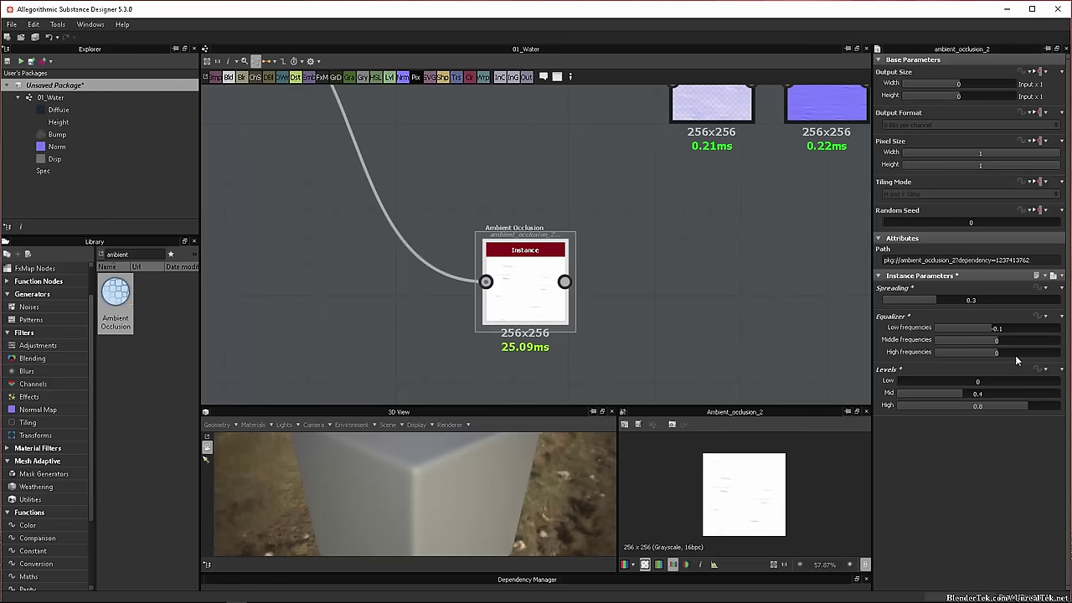
mouse_move(1000, 340)
left_mouse_down()
mouse_move(1069, 342)
mouse_move(995, 349)
mouse_move(1059, 350)
mouse_move(1017, 341)
left_mouse_up()
double_click(1010, 348)
type("0.5")
key("Return")
left_click_drag(990, 352, 946, 356)
left_click(1047, 349)
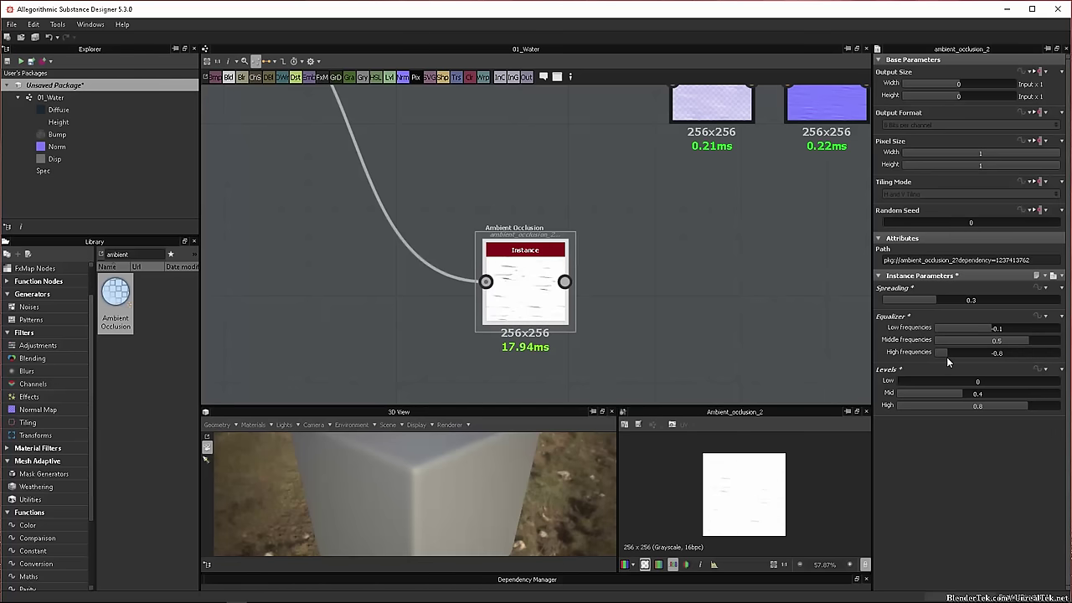
double_click(993, 354)
key("Return")
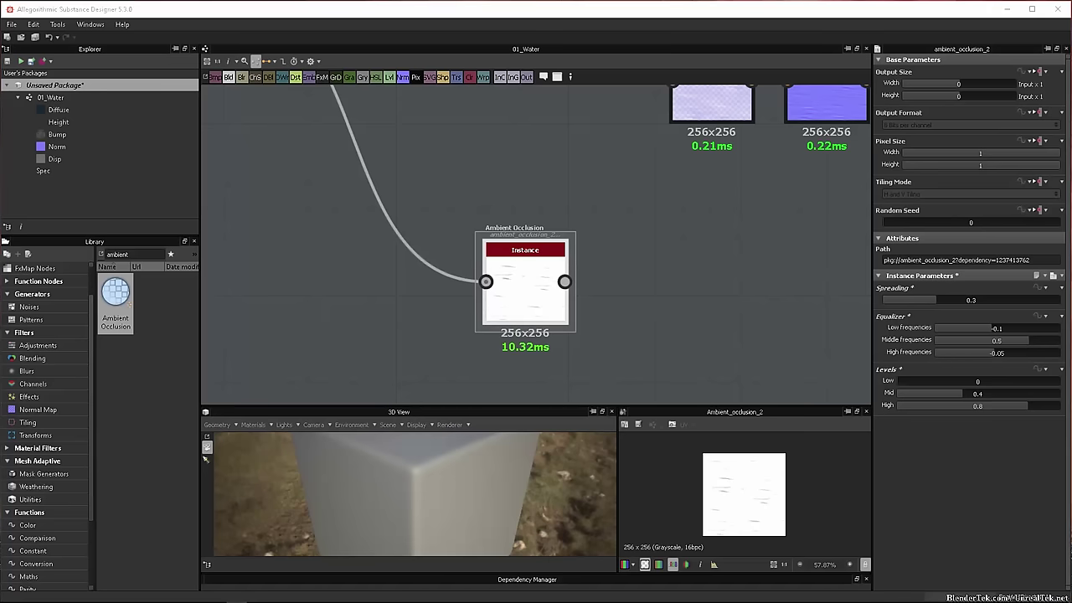
- Add a Levels node after the Ambient Occlusion node and connect the occlusion result to it
left_click_drag(389, 77, 680, 210)
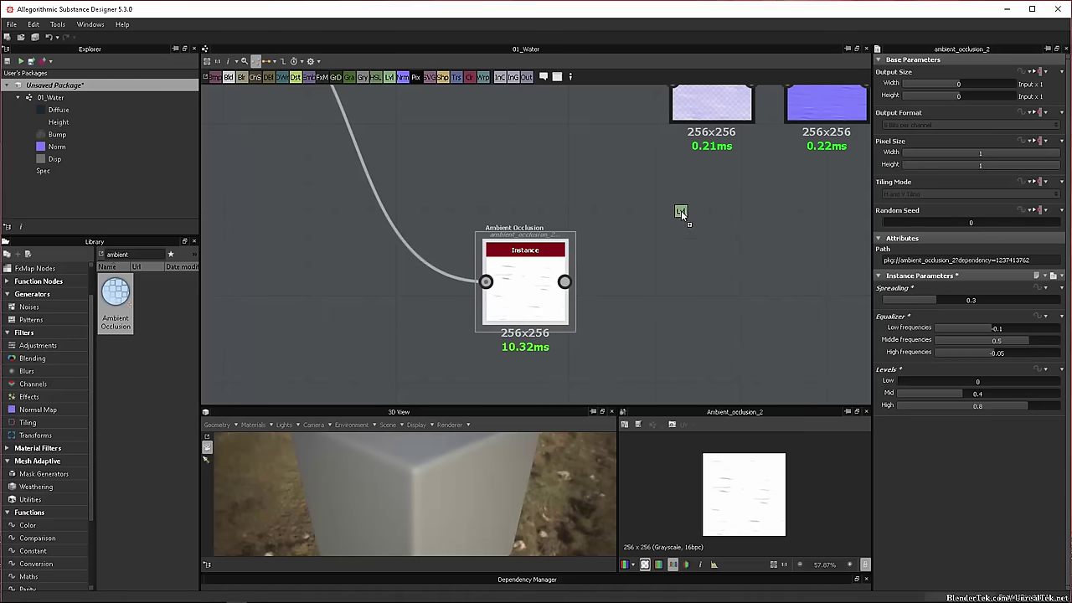
left_click_drag(564, 282, 600, 281)
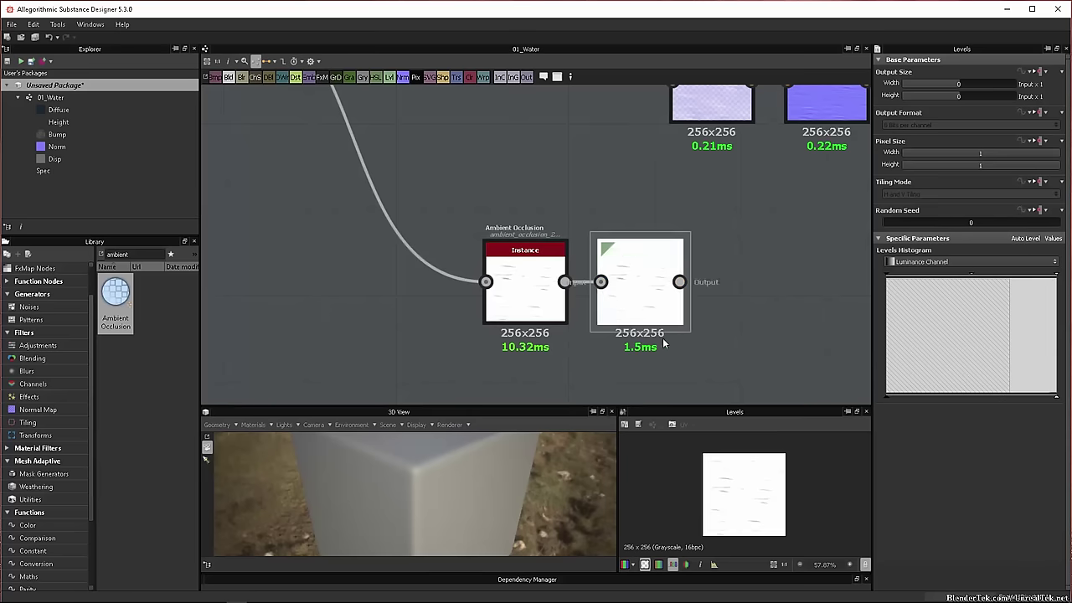
middle_click_drag(742, 355, 662, 366)
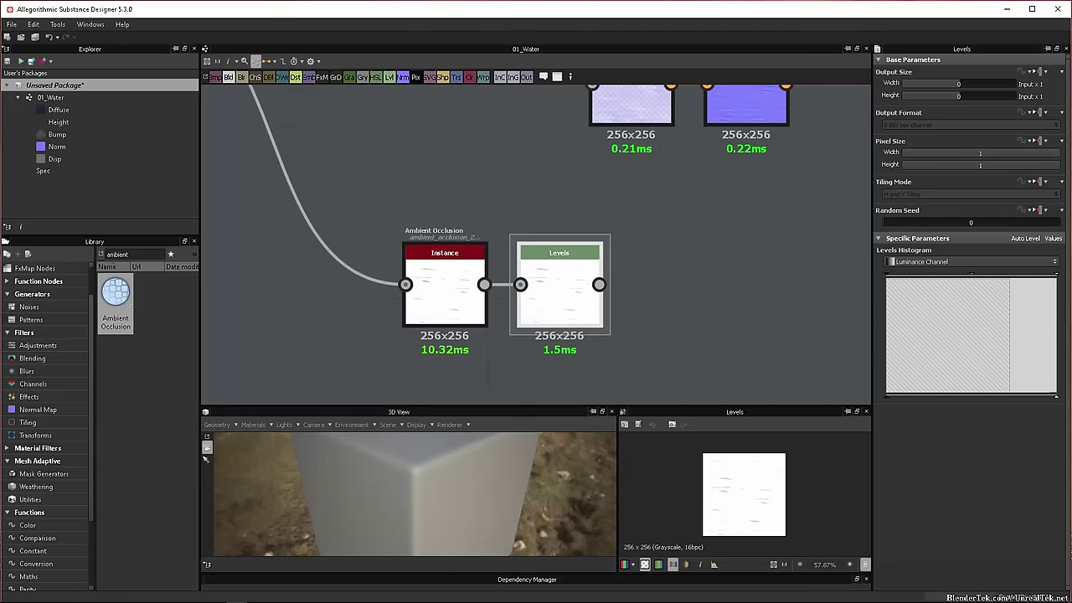
- Switch the new Levels node to numeric values and set its Level Out Low to 0.5
left_click(1052, 239)
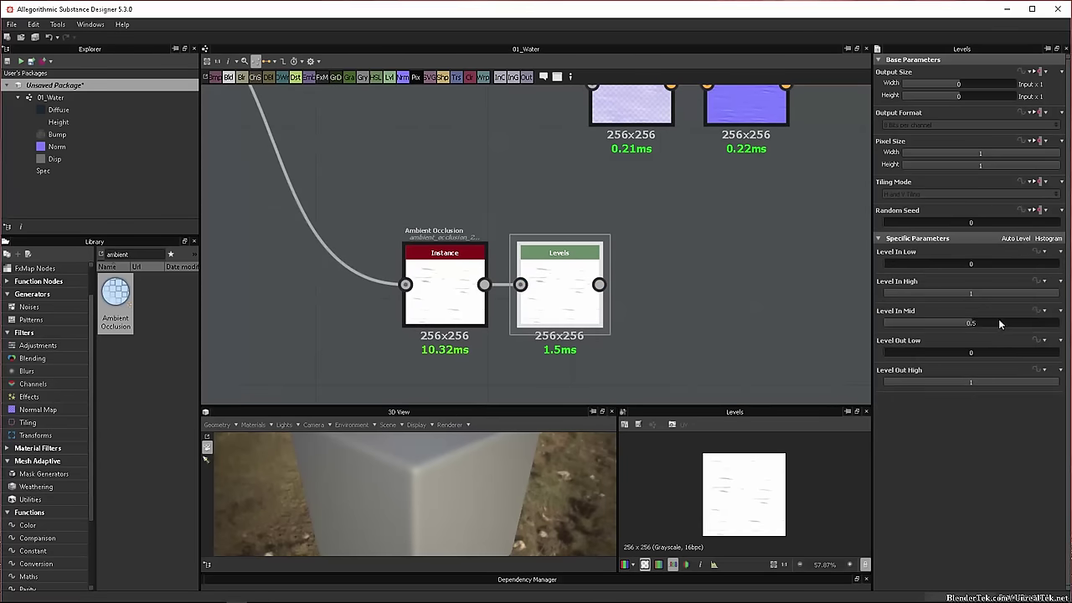
left_click(974, 353)
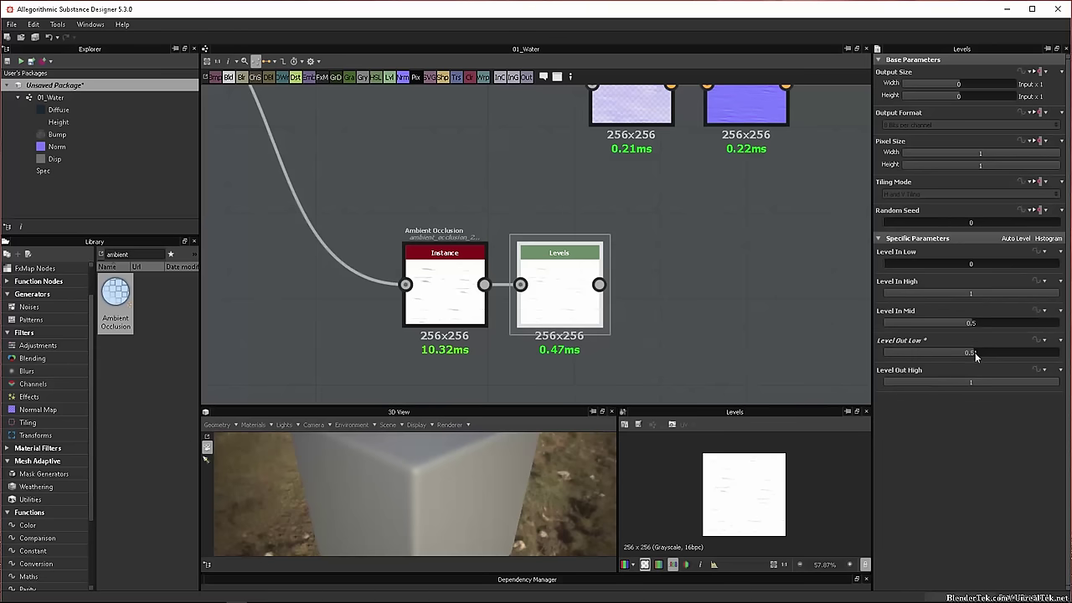
double_click(971, 352)
key("Return")
- Connect the Levels node that follows the Ambient Occlusion node to the Spec output
left_click(656, 292)
scroll(653, 296, "up", 4)
middle_click_drag(648, 298, 568, 325)
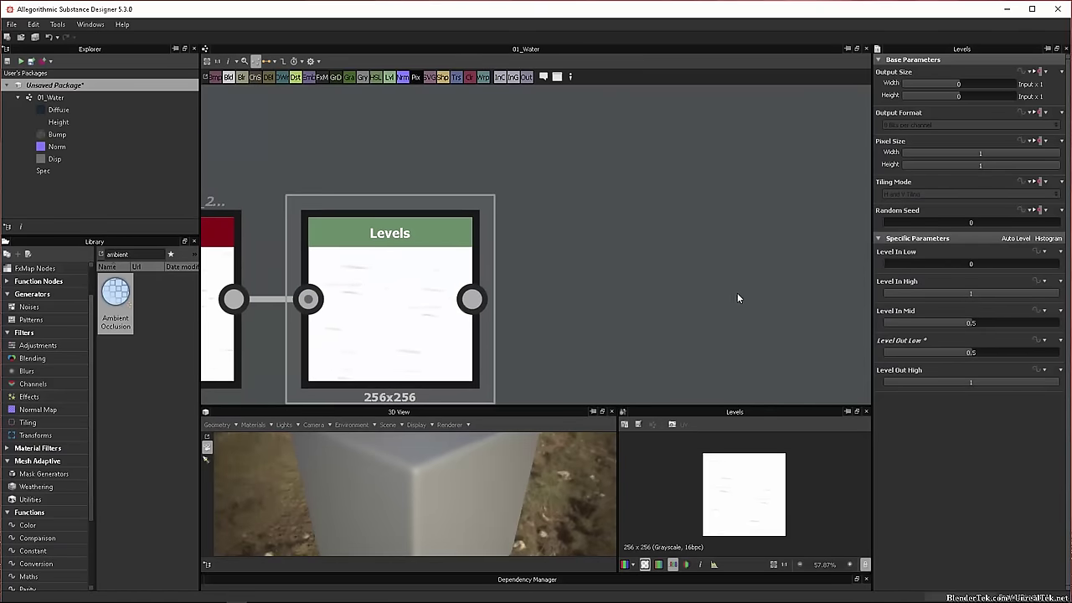
scroll(736, 292, "down", 3)
scroll(736, 292, "down", 5)
middle_click_drag(742, 289, 564, 304)
scroll(584, 333, "up", 2)
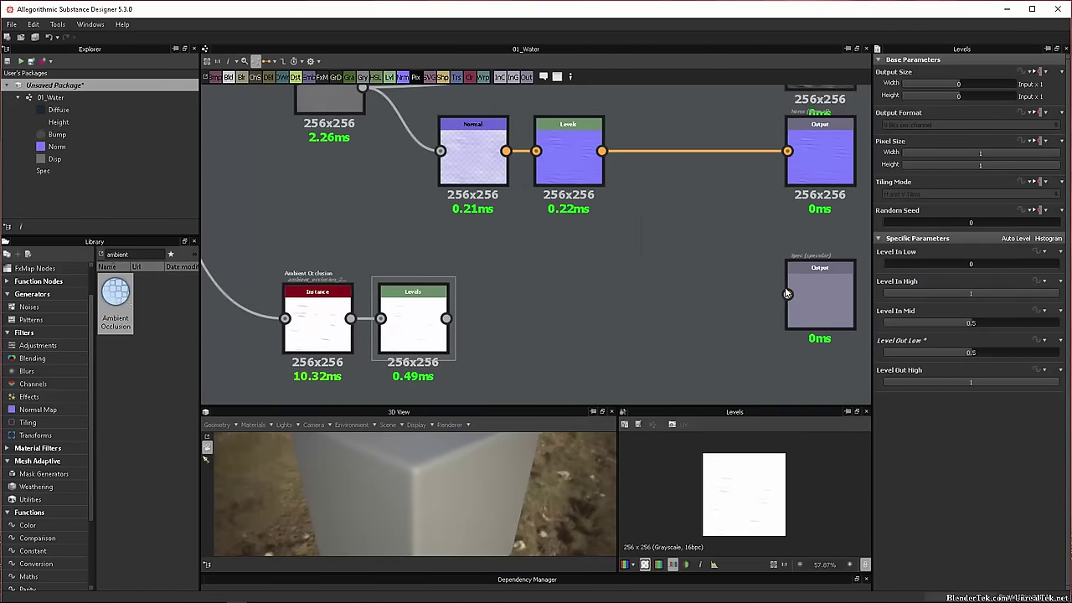
left_click_drag(787, 294, 446, 319)
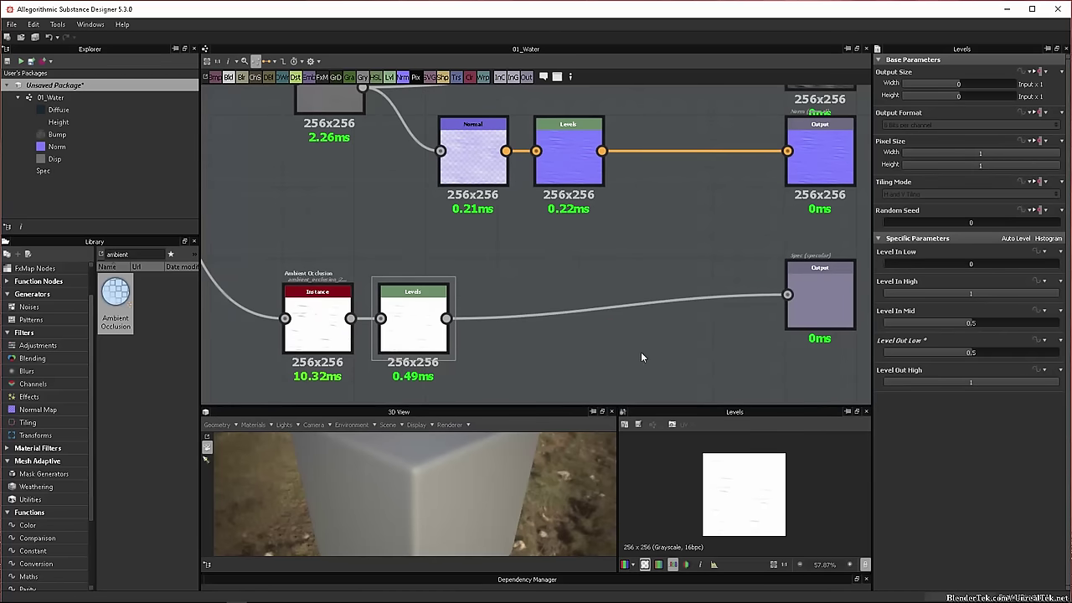
- Align the Spec output with its Levels node, and move the Ambient Occlusion and Levels pair beneath the Normal branch nodes
scroll(704, 319, "down", 1)
left_click(791, 300)
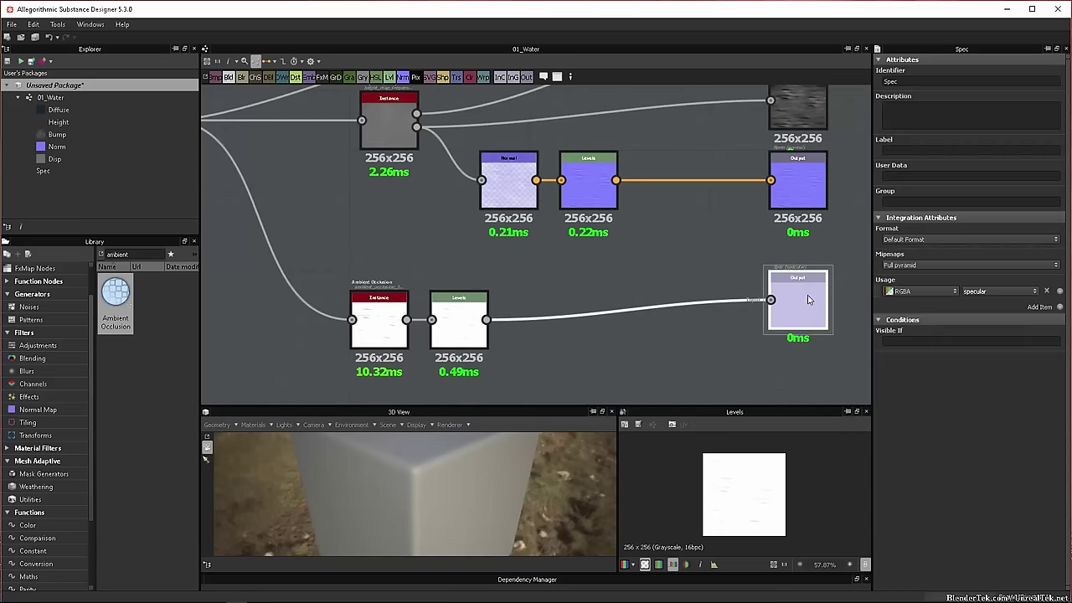
left_click_drag(807, 299, 811, 319)
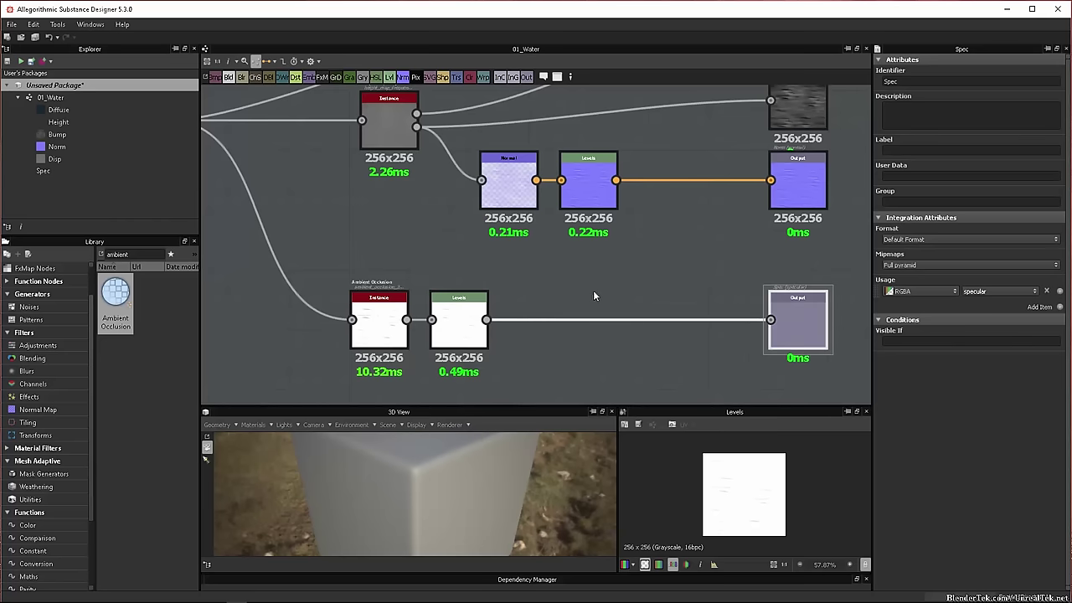
left_click_drag(593, 295, 514, 334)
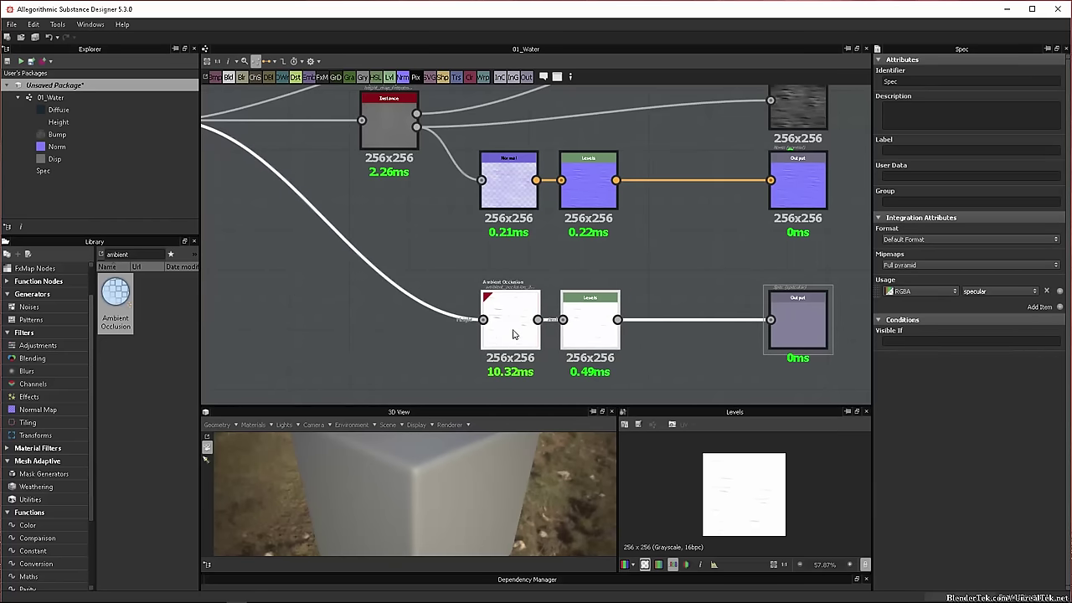
- Review the whole graph and preview the Diffuse, Height, Disp, Bump, Norm and Spec outputs one after another
scroll(442, 283, "down", 3)
middle_click_drag(385, 307, 532, 324)
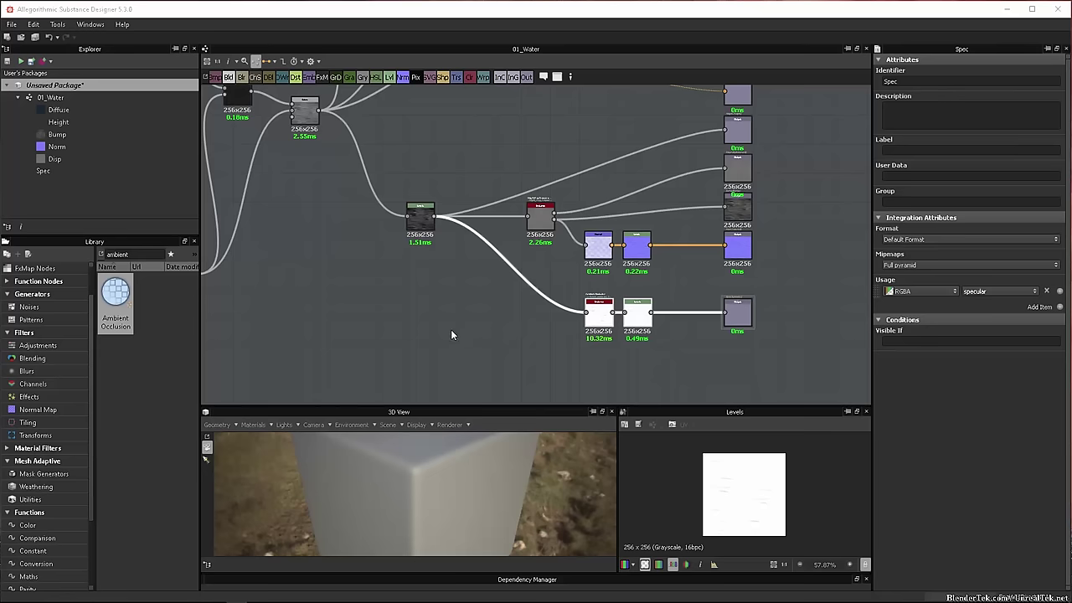
scroll(374, 330, "down", 6)
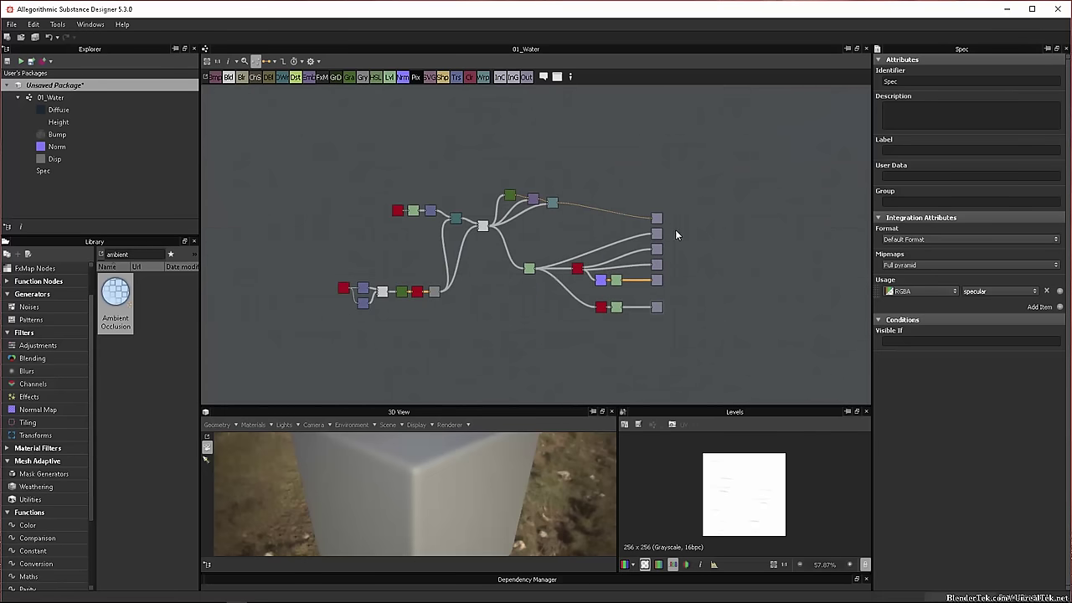
scroll(675, 235, "up", 10)
left_click(656, 217)
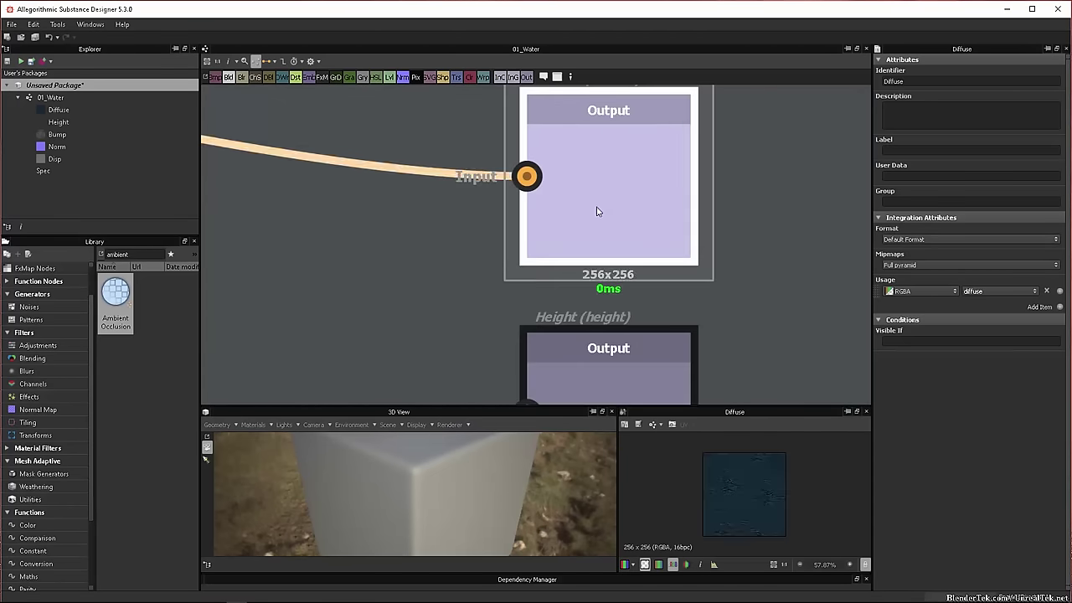
scroll(597, 208, "down", 5)
middle_click_drag(631, 297, 635, 208)
double_click(636, 208)
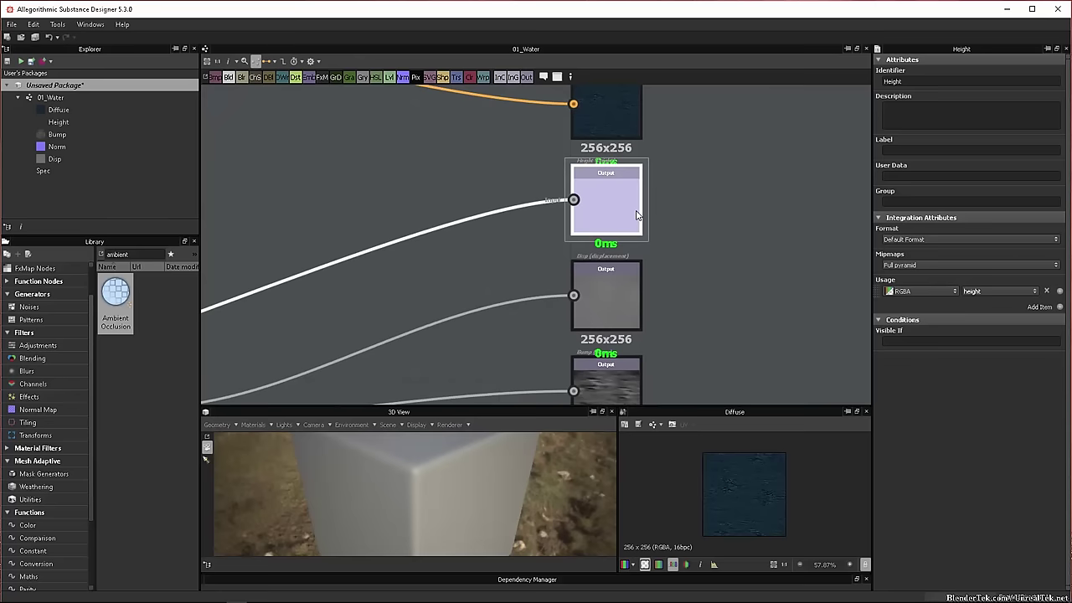
double_click(624, 292)
middle_click_drag(624, 292, 623, 149)
double_click(628, 277)
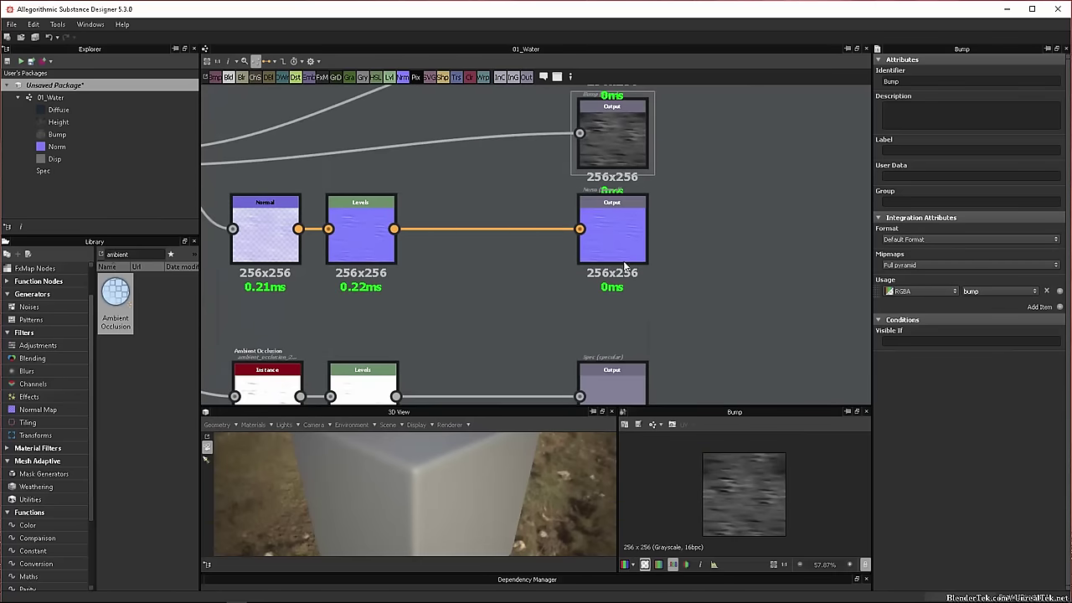
left_click(623, 266)
middle_click_drag(623, 402, 621, 278)
left_click(622, 278)
middle_click_drag(662, 402, 647, 184)
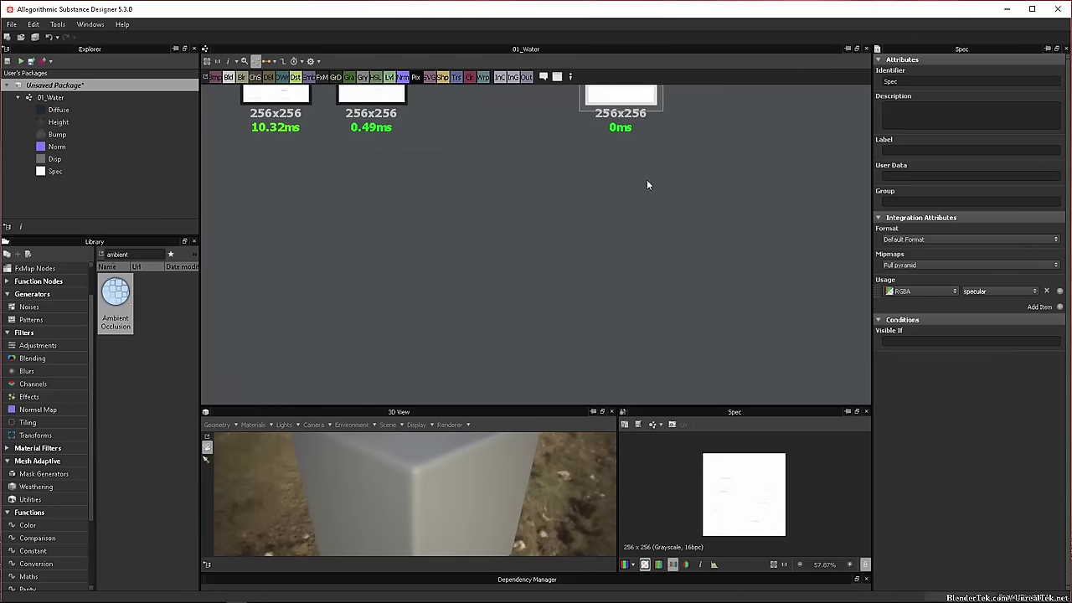
scroll(647, 184, "down", 3)
middle_click_drag(634, 232, 646, 285)
- Show the outputs of the 01_Water graph on the model in the 3D view
left_click(57, 24)
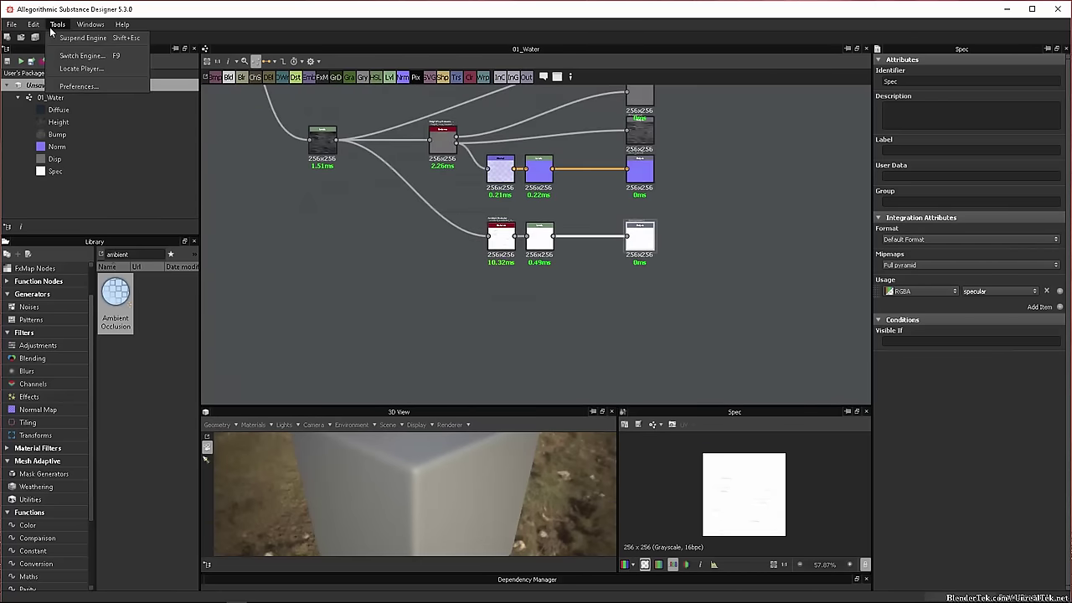
left_click(50, 97)
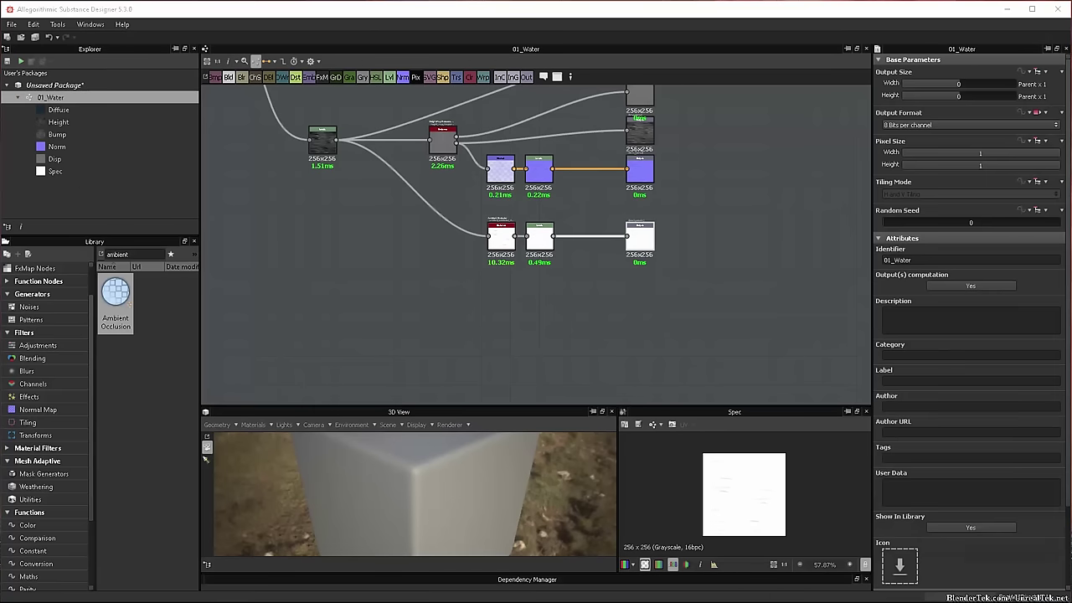
right_click(61, 101)
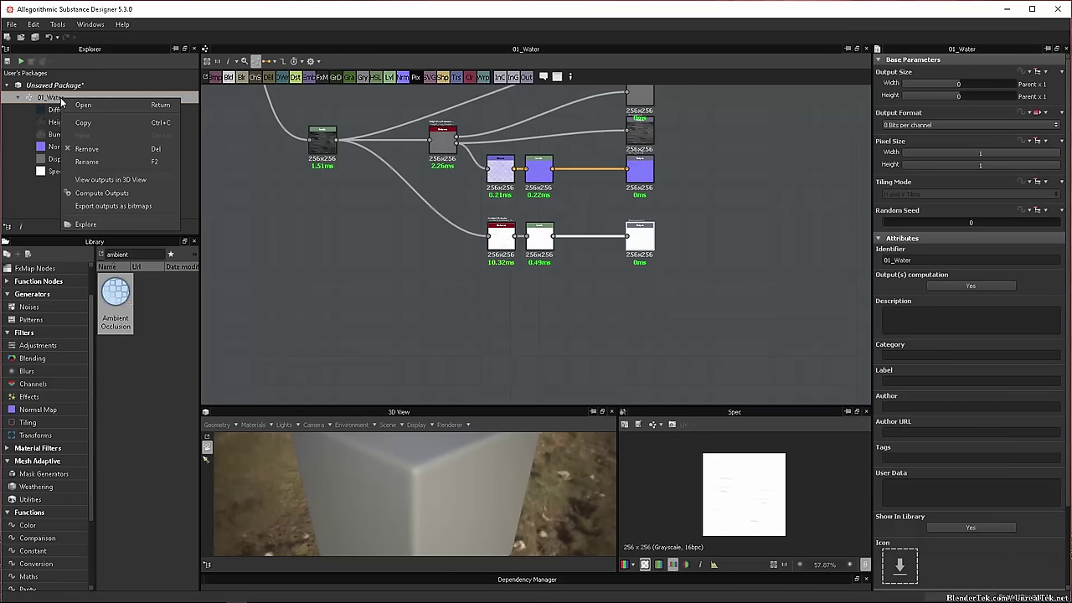
left_click(110, 180)
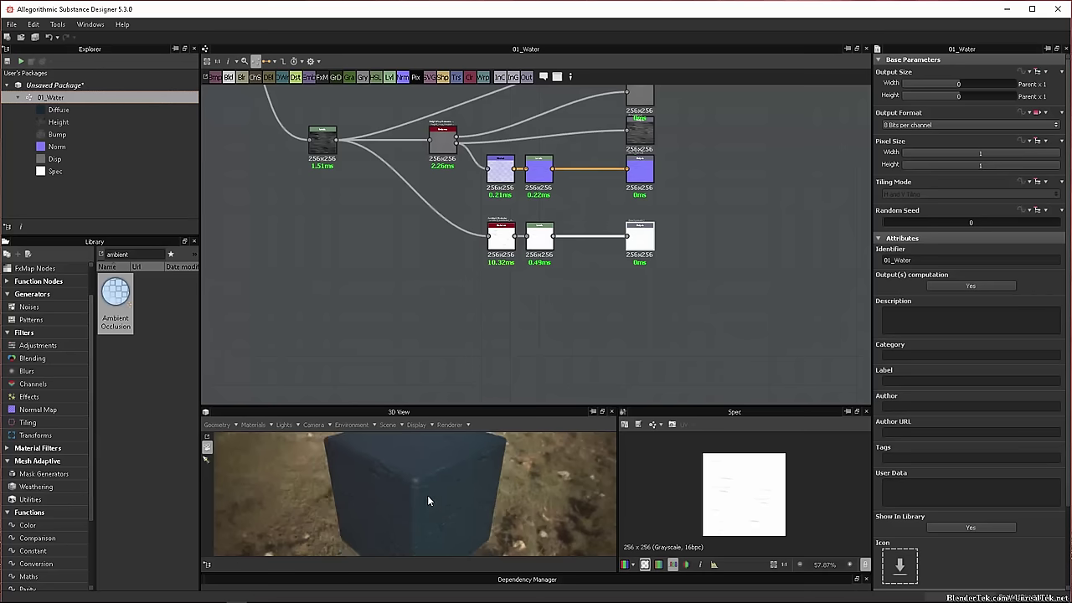
- Switch the preview geometry in the 3D view to Inner box and examine the water material on it
mouse_move(392, 490)
left_mouse_down()
mouse_move(494, 470)
mouse_move(535, 494)
mouse_move(425, 513)
mouse_move(403, 489)
left_mouse_up()
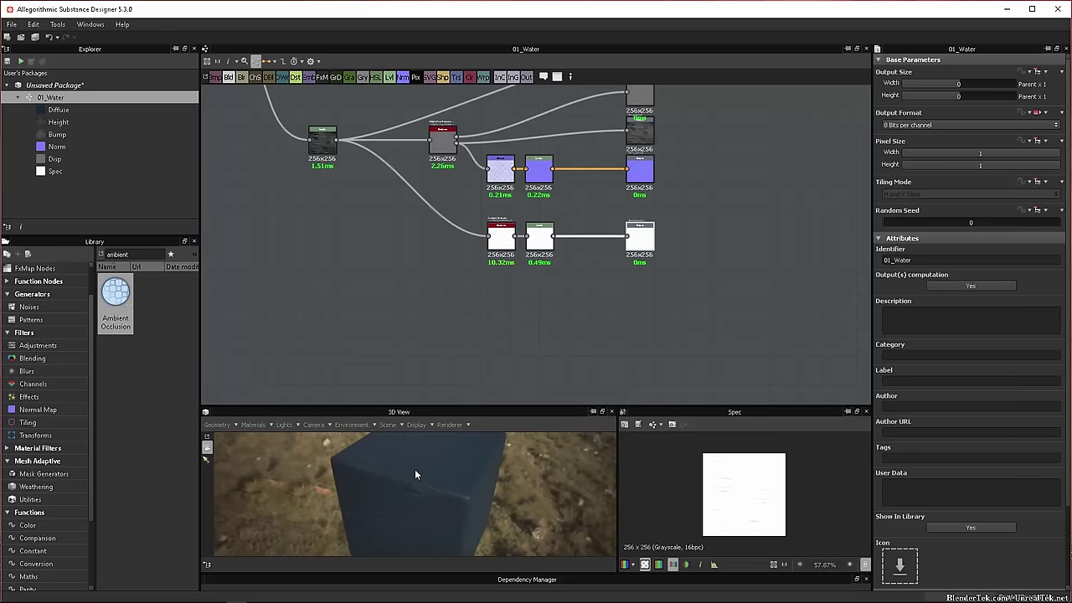
left_click(228, 429)
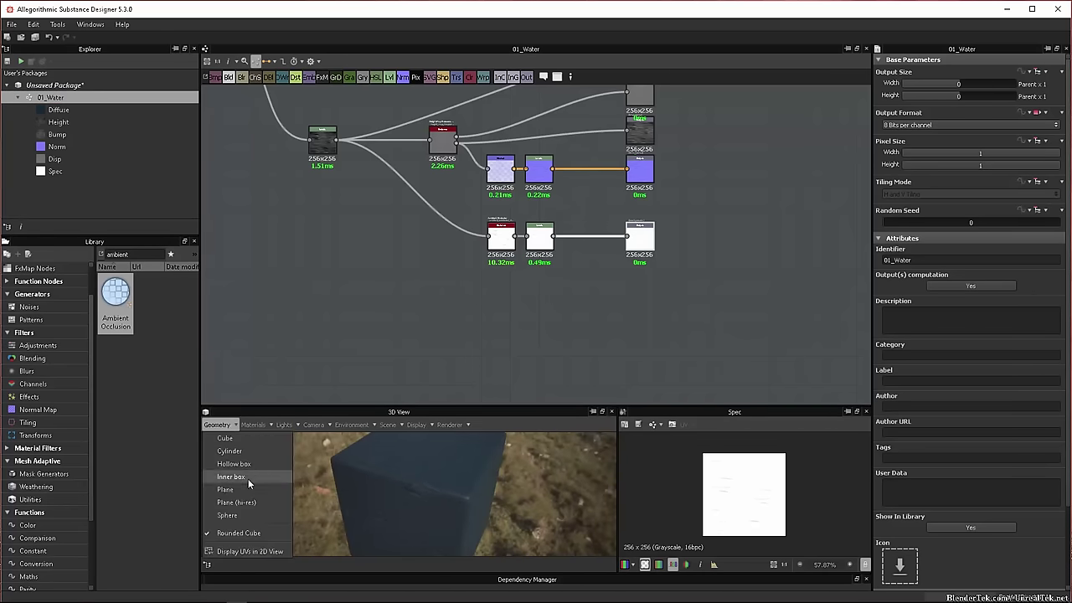
left_click(248, 478)
left_click_drag(435, 518, 347, 496)
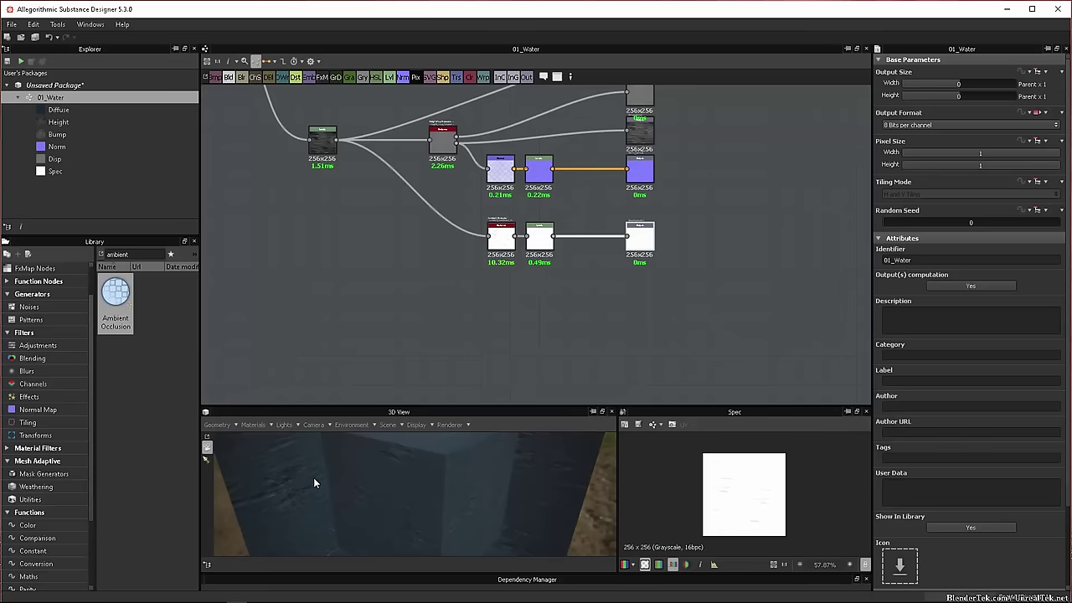
- Show numeric values for the Levels node feeding the Height Map Frequencies Mapper and set its Level Out High to 0.8
middle_click_drag(336, 242, 755, 360)
scroll(263, 359, "up", 1)
middle_click_drag(829, 280, 360, 339)
scroll(522, 346, "up", 4)
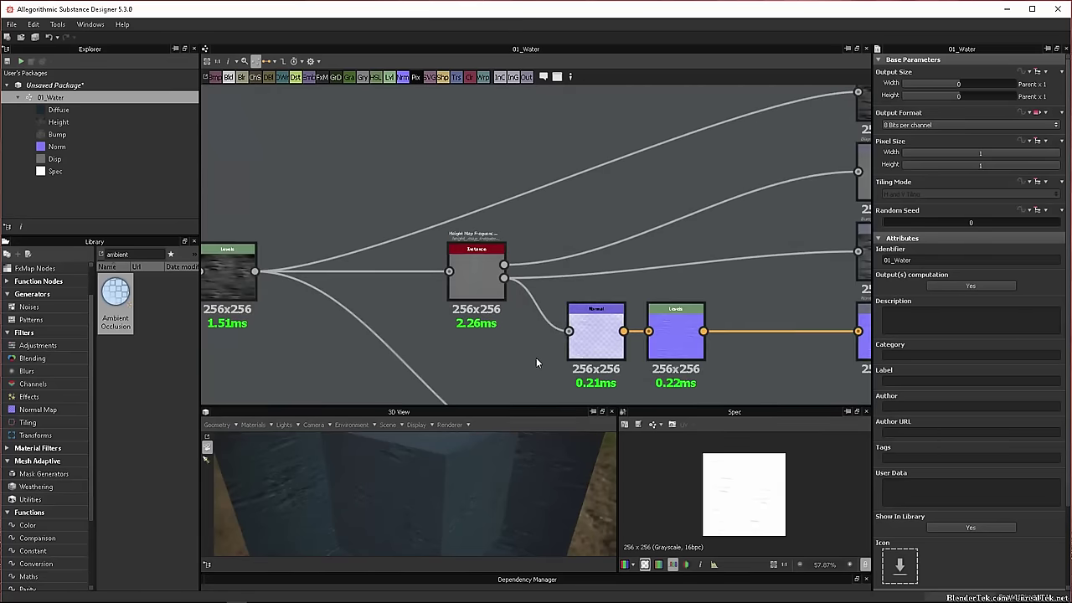
middle_click_drag(467, 324, 918, 312)
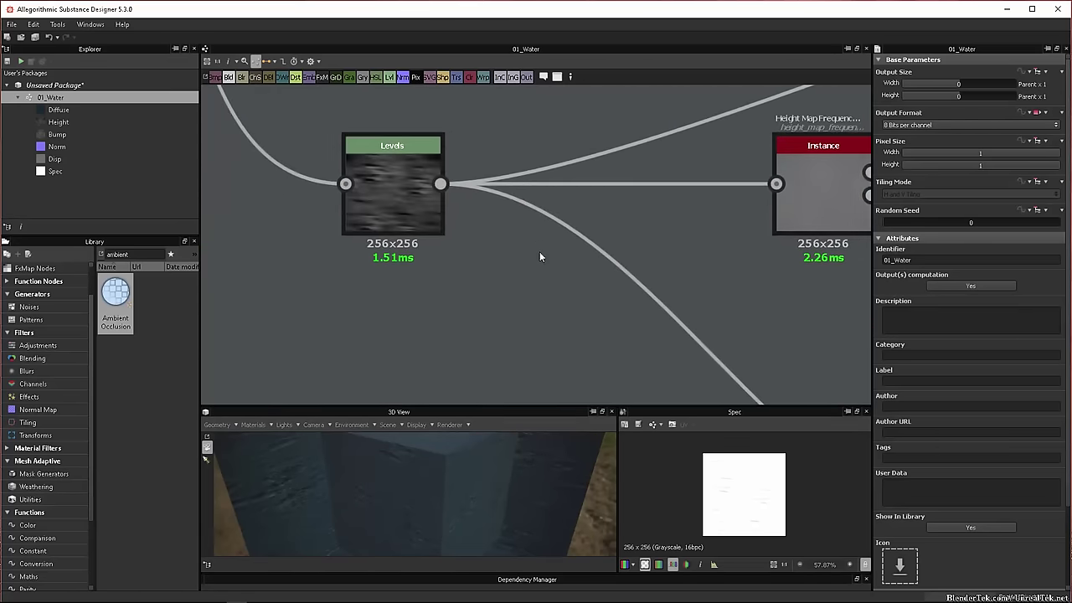
scroll(527, 251, "down", 3)
left_click(425, 214)
scroll(469, 253, "up", 2)
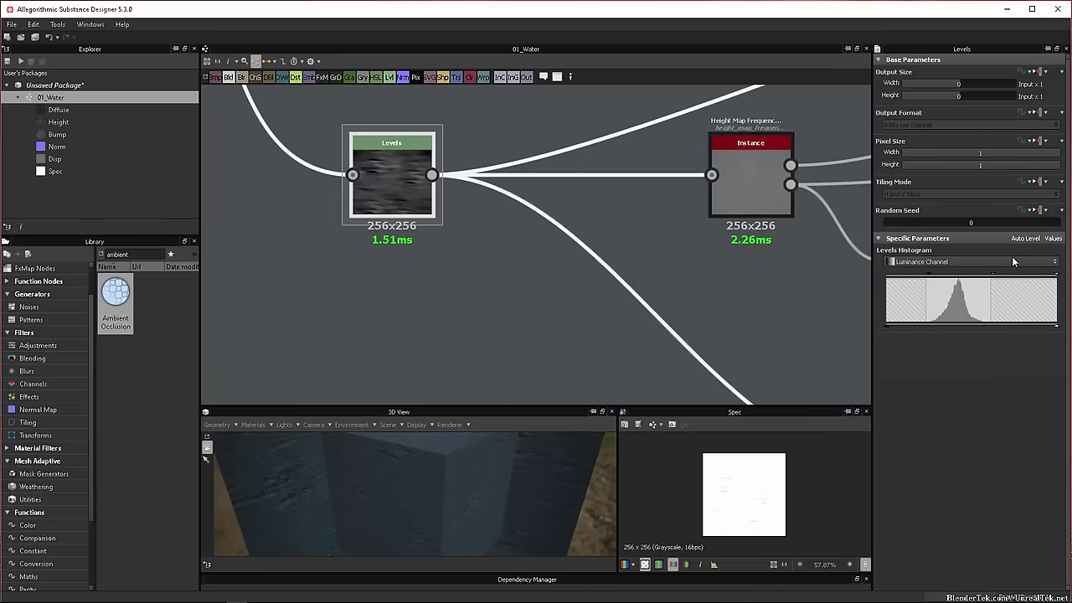
left_click(1048, 239)
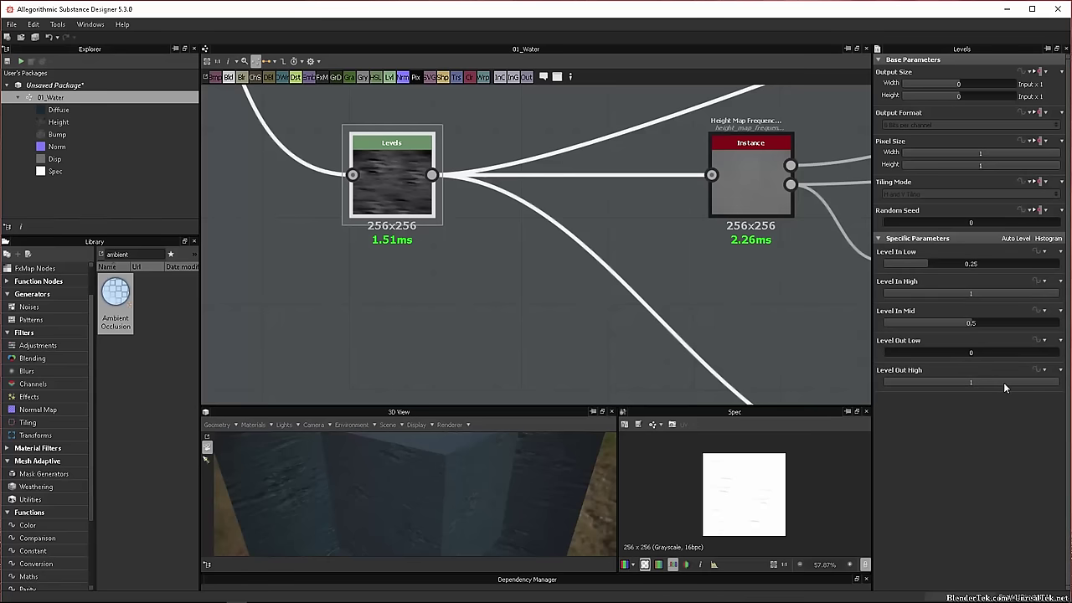
mouse_move(1003, 382)
left_mouse_down()
mouse_move(975, 382)
mouse_move(1046, 381)
mouse_move(1022, 381)
left_mouse_up()
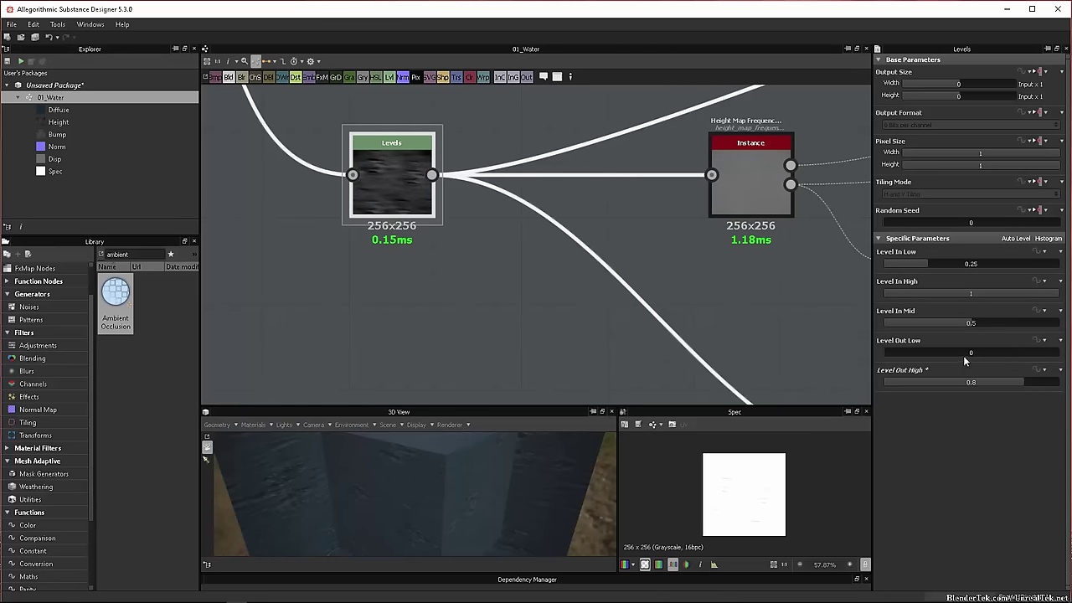
- Set the Levels node's Level In Low to 0.3, Level In High to 0.8 and Level In Mid to 0.45
left_click_drag(913, 352, 891, 344)
mouse_move(933, 263)
left_mouse_down()
mouse_move(980, 266)
mouse_move(925, 264)
left_mouse_up()
left_click(964, 263)
type("0.3")
key("Return")
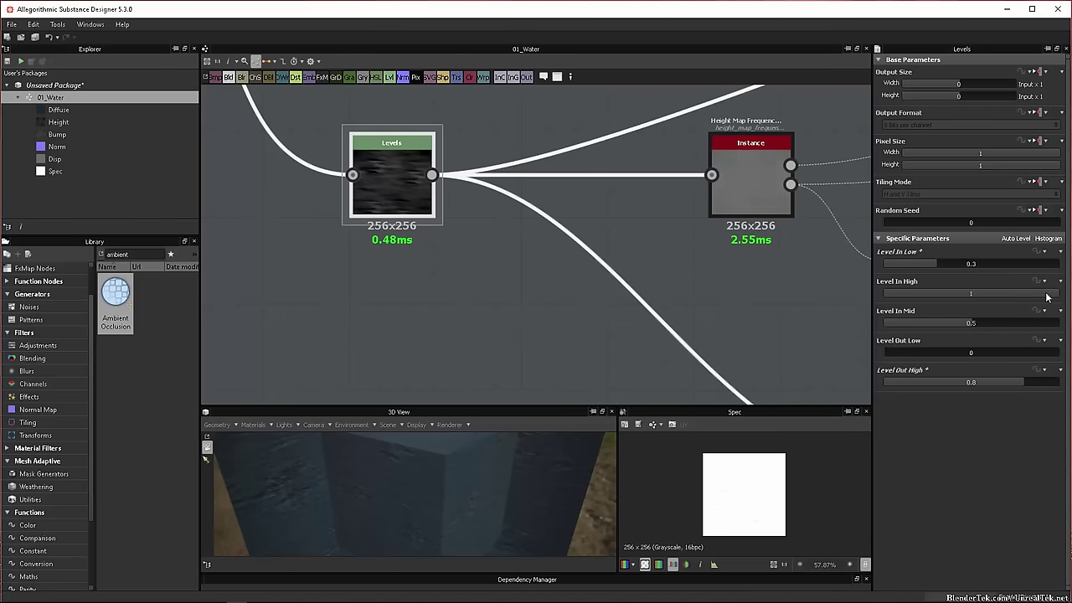
left_click_drag(1045, 294, 1023, 291)
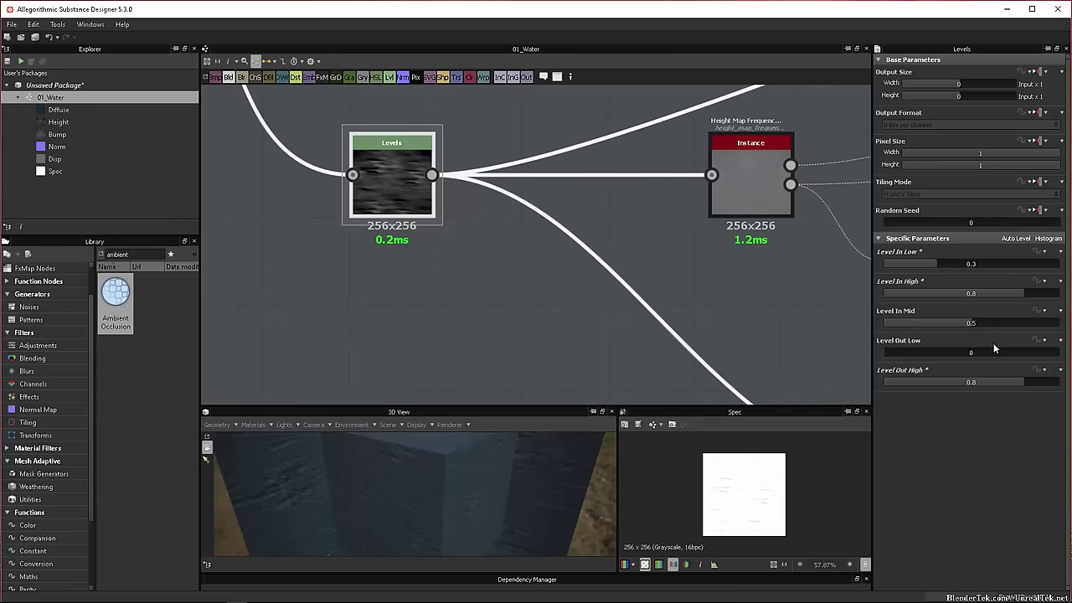
left_click_drag(971, 324, 961, 324)
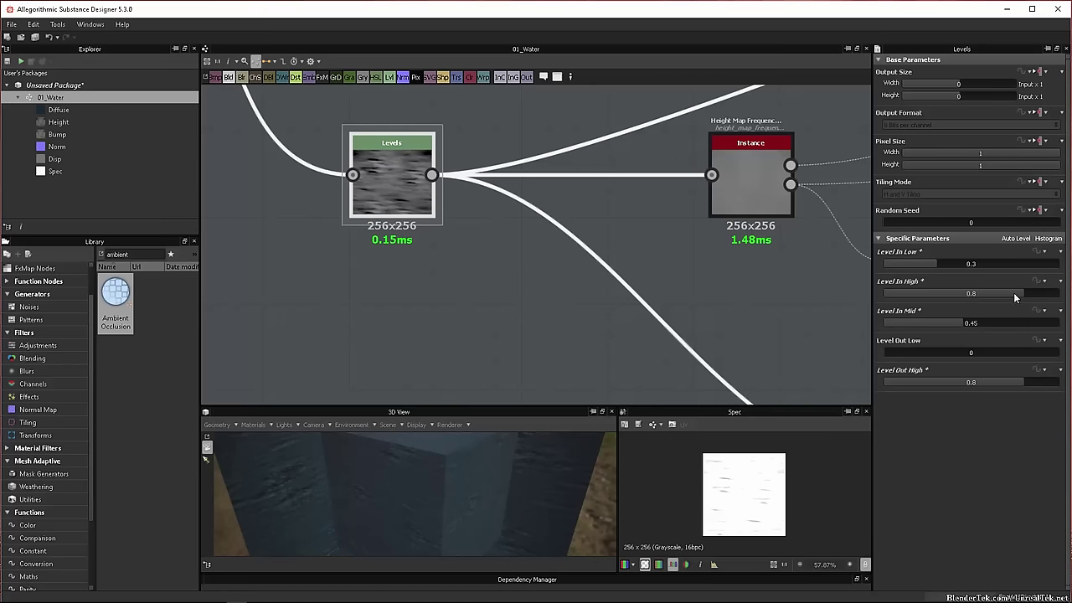
- Set the Levels node's Level In High to 1, Level In Low to 0.18 and Level Out High to 0.52
left_click_drag(1017, 294, 1059, 294)
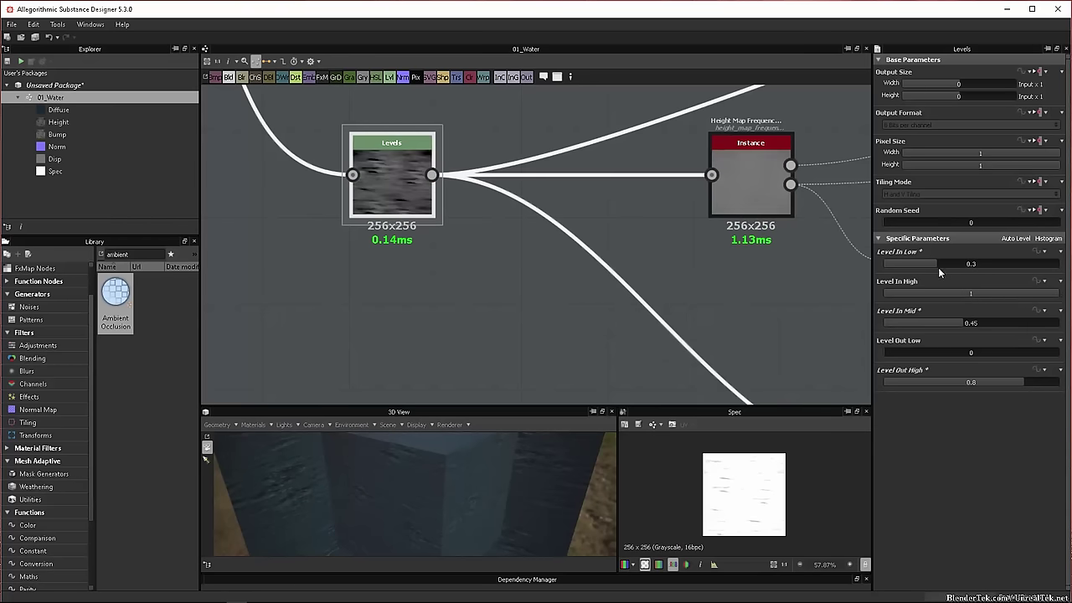
left_click_drag(937, 264, 1052, 265)
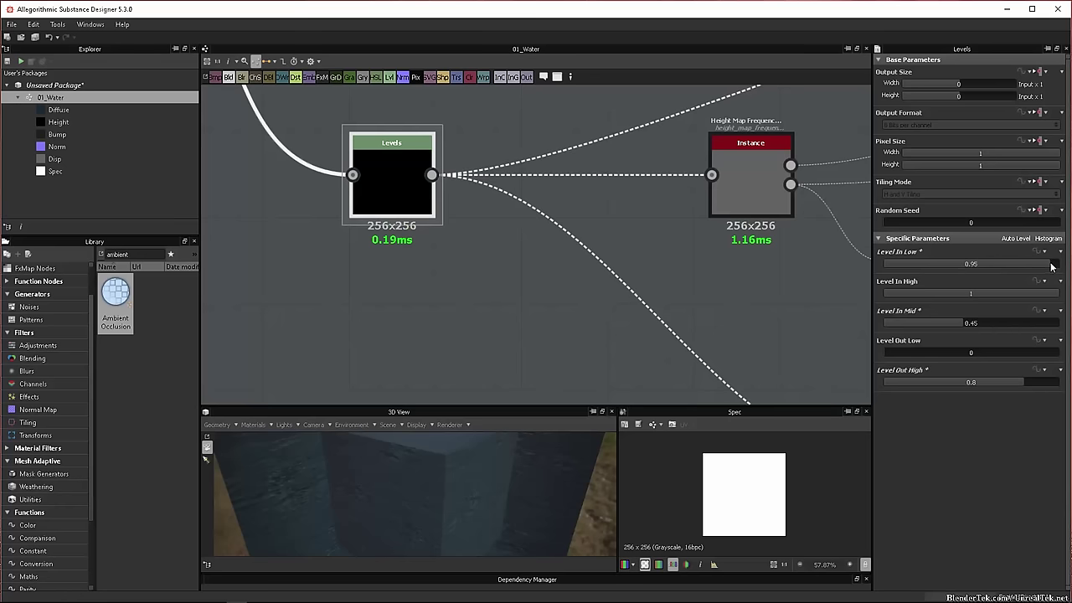
double_click(973, 265)
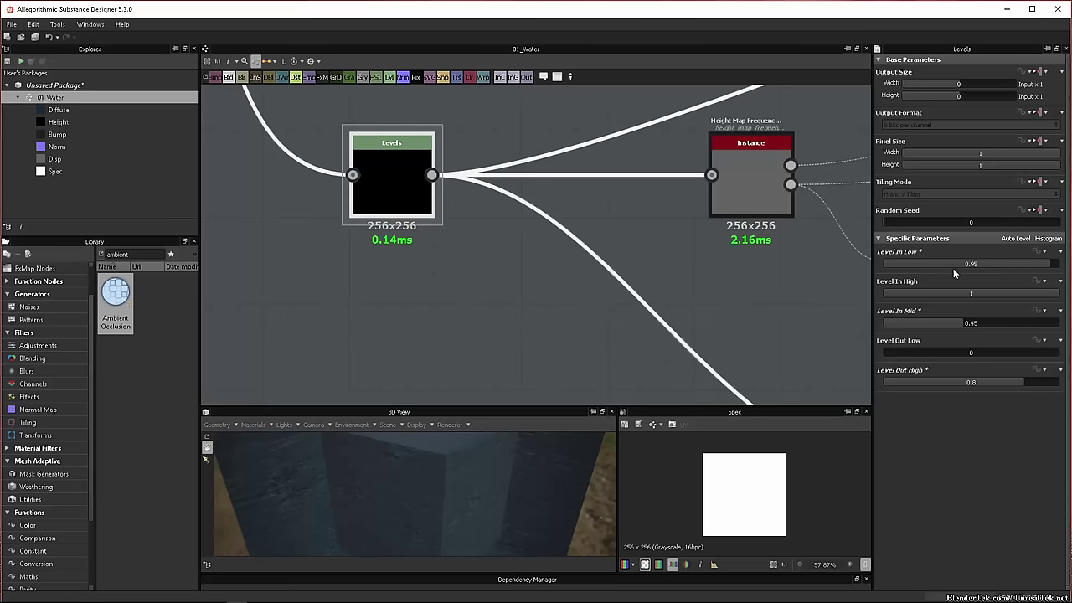
left_click_drag(953, 267, 915, 263)
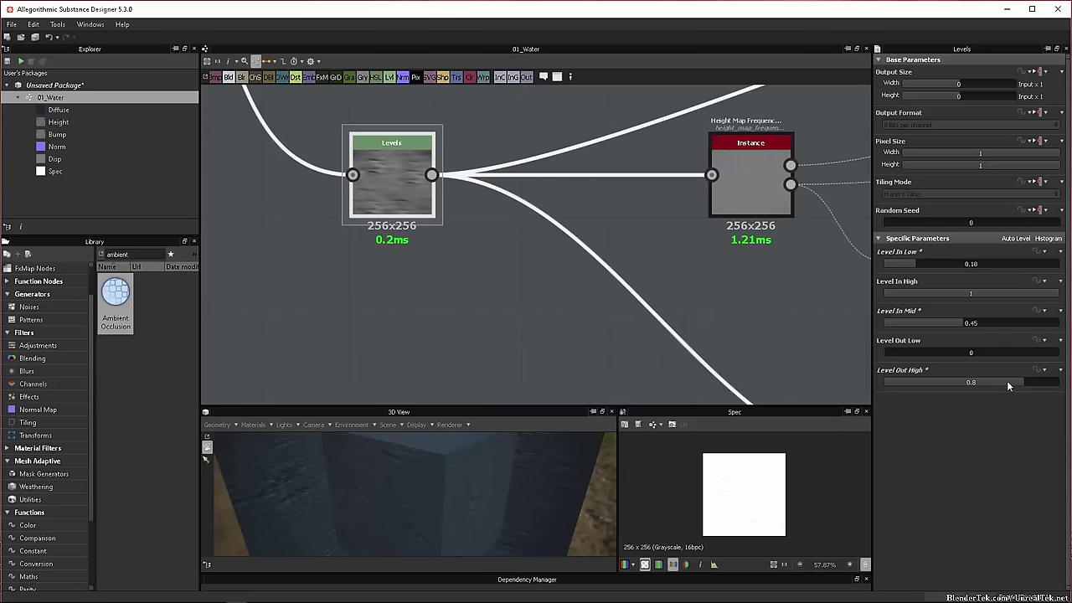
left_click_drag(1008, 385, 950, 384)
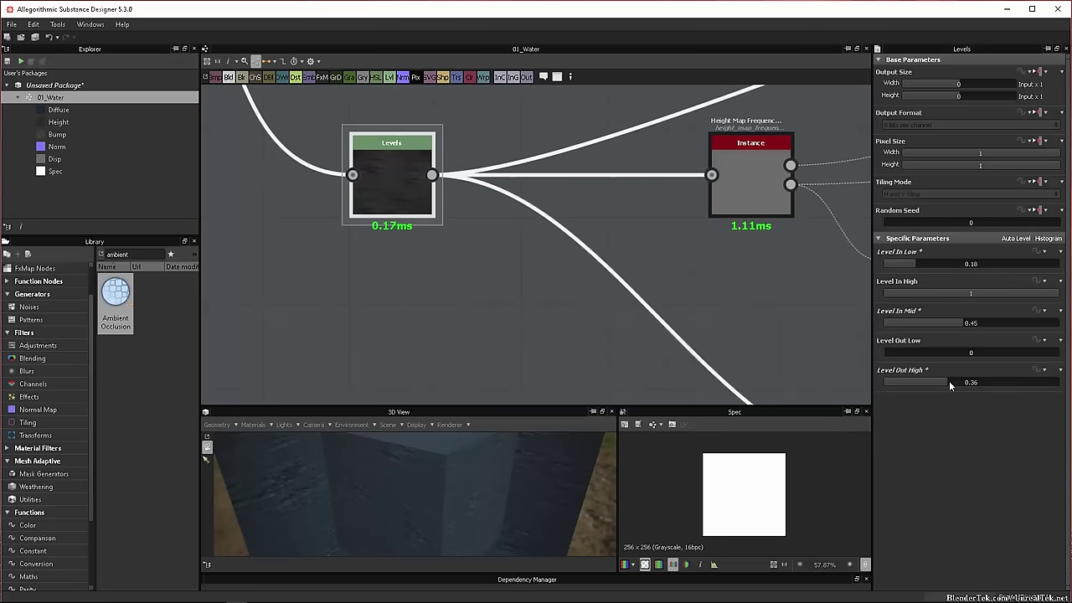
left_click_drag(900, 348, 857, 352)
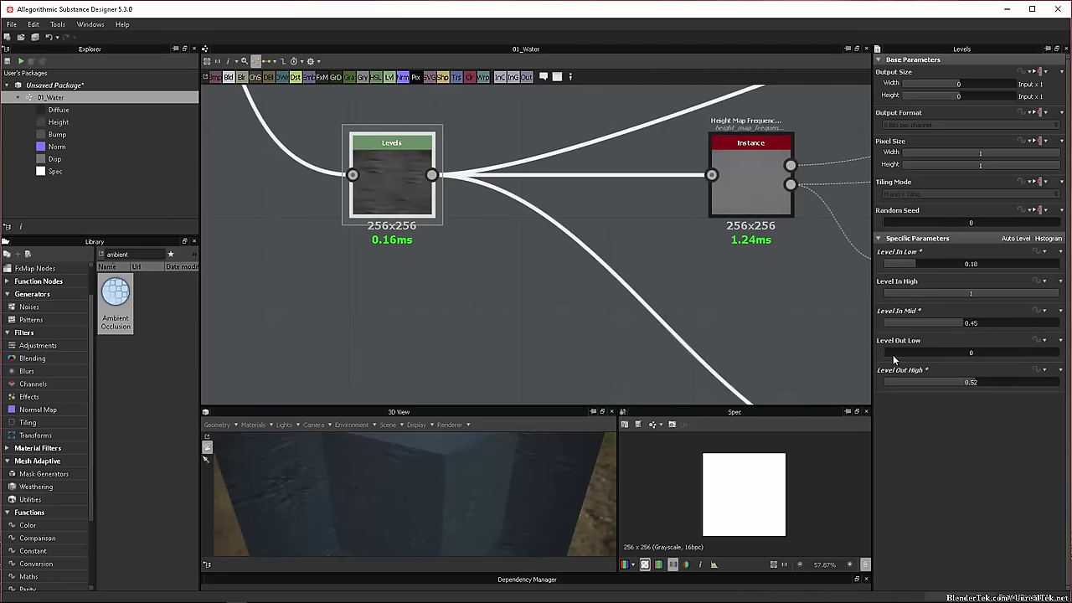
- Set the Relief of the Height Map Frequencies Mapper node to 0
scroll(660, 265, "down", 5)
scroll(636, 239, "up", 5)
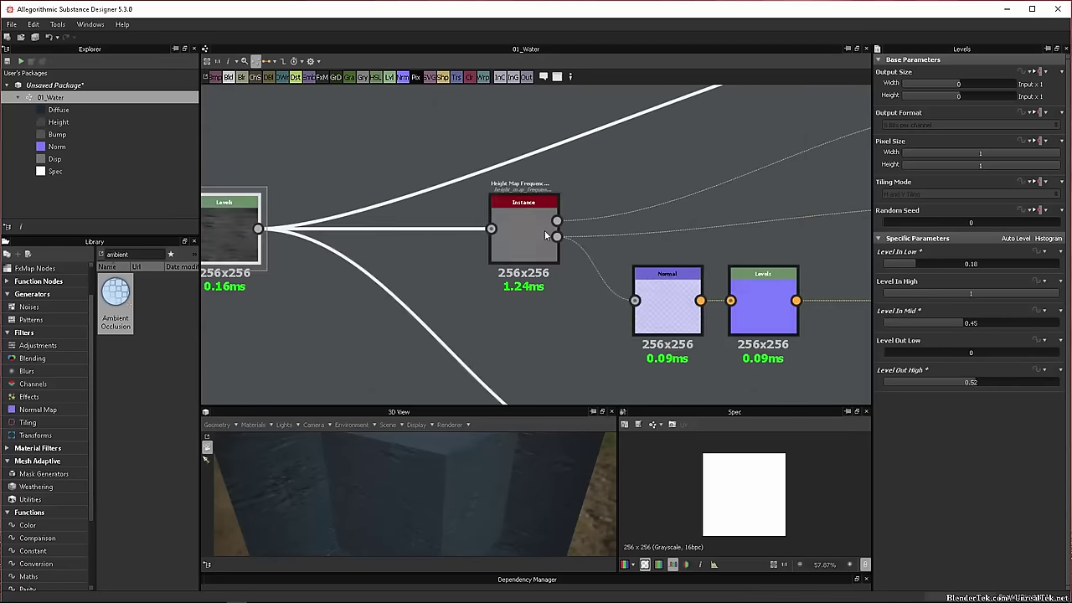
left_click(549, 262)
scroll(527, 310, "down", 5)
left_click(620, 308)
scroll(732, 281, "up", 7)
middle_click_drag(733, 281, 735, 332)
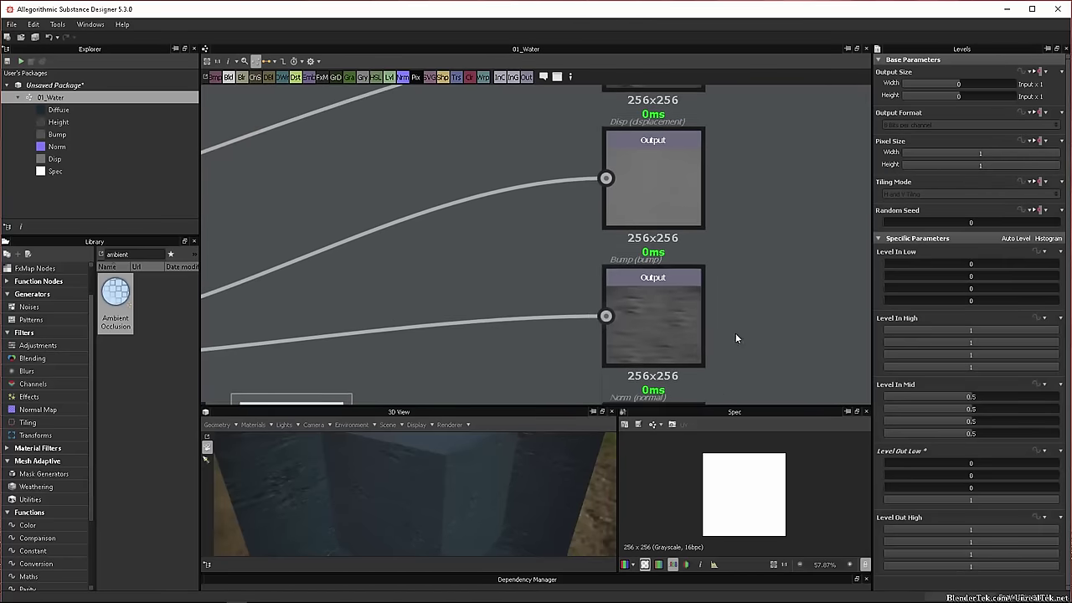
scroll(591, 281, "down", 2)
middle_click_drag(544, 281, 710, 246)
left_click(297, 295)
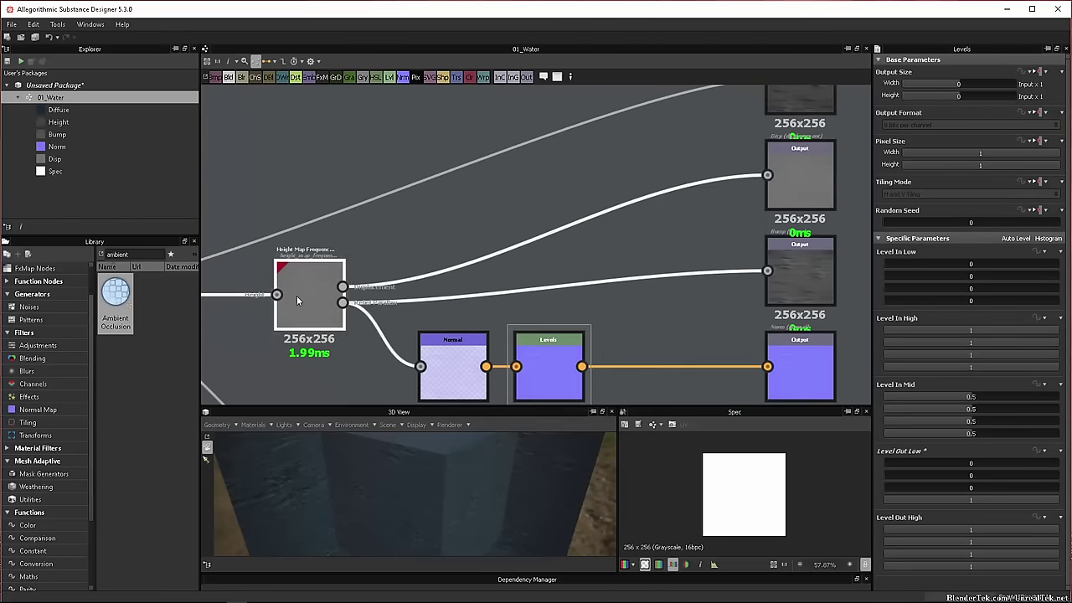
left_click_drag(1010, 299, 882, 300)
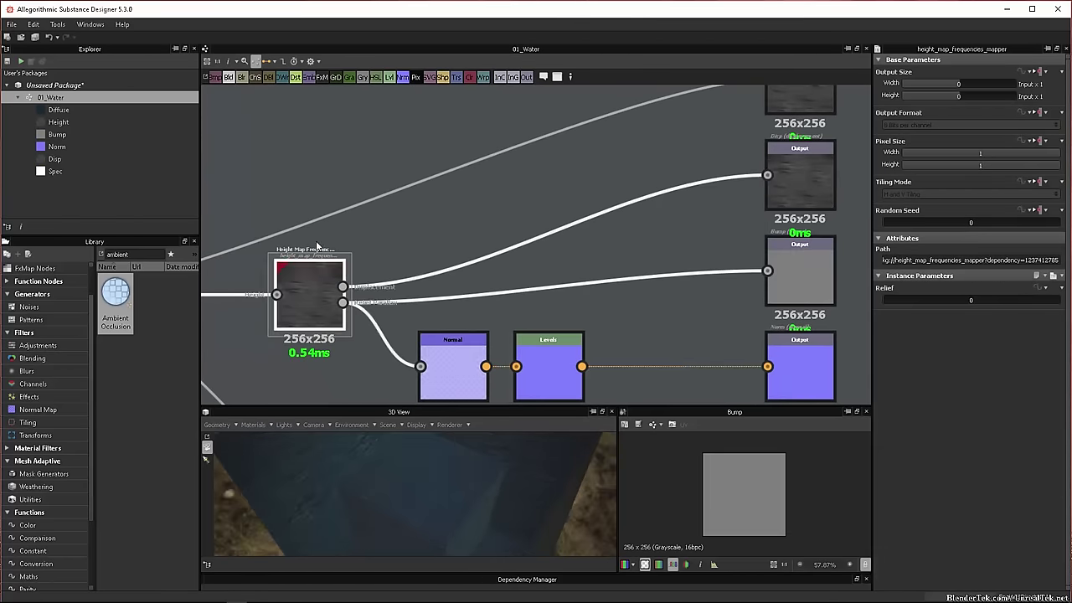
- Look over the graph and inspect the histogram of the Levels node that feeds the Transformation 2D node
scroll(328, 161, "down", 5)
middle_click_drag(579, 225, 871, 302)
scroll(588, 230, "down", 2)
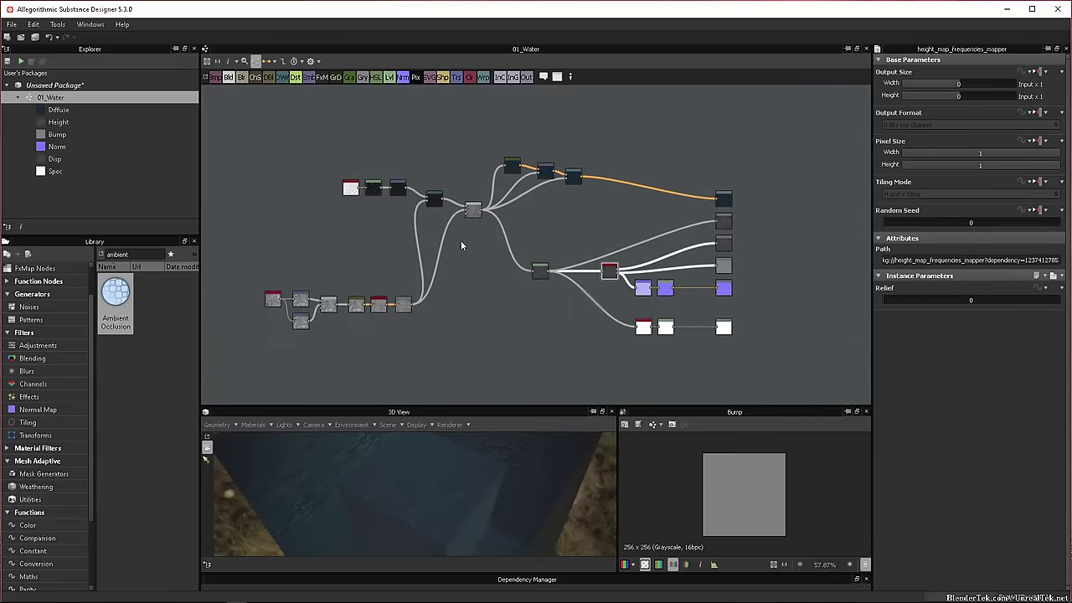
scroll(443, 263, "up", 2)
scroll(384, 201, "up", 4)
scroll(384, 201, "up", 3)
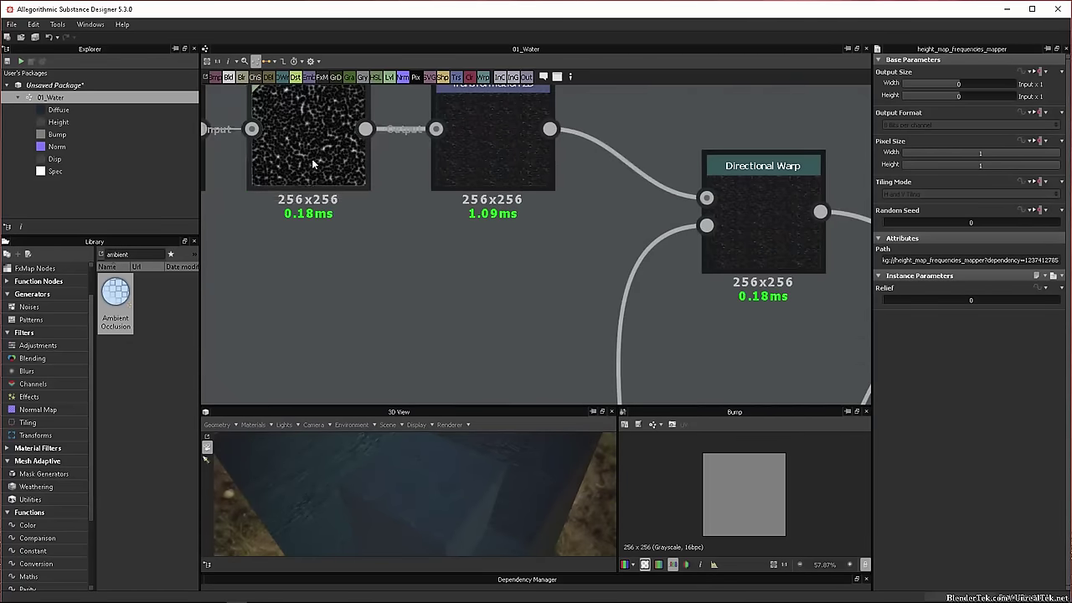
left_click(311, 158)
scroll(455, 208, "down", 3)
- Set the Intensity of the Emboss node between the Gradient Map and Warp nodes to 1
middle_click_drag(686, 204, 280, 301)
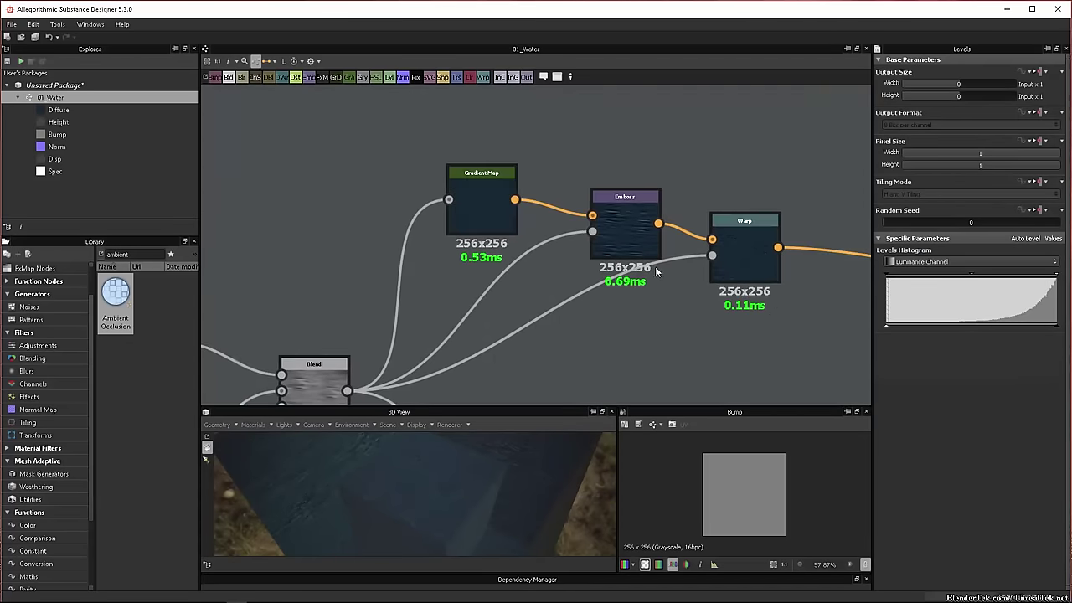
scroll(655, 266, "up", 3)
left_click(612, 231)
middle_click_drag(685, 335, 571, 324)
left_click_drag(926, 263, 903, 249)
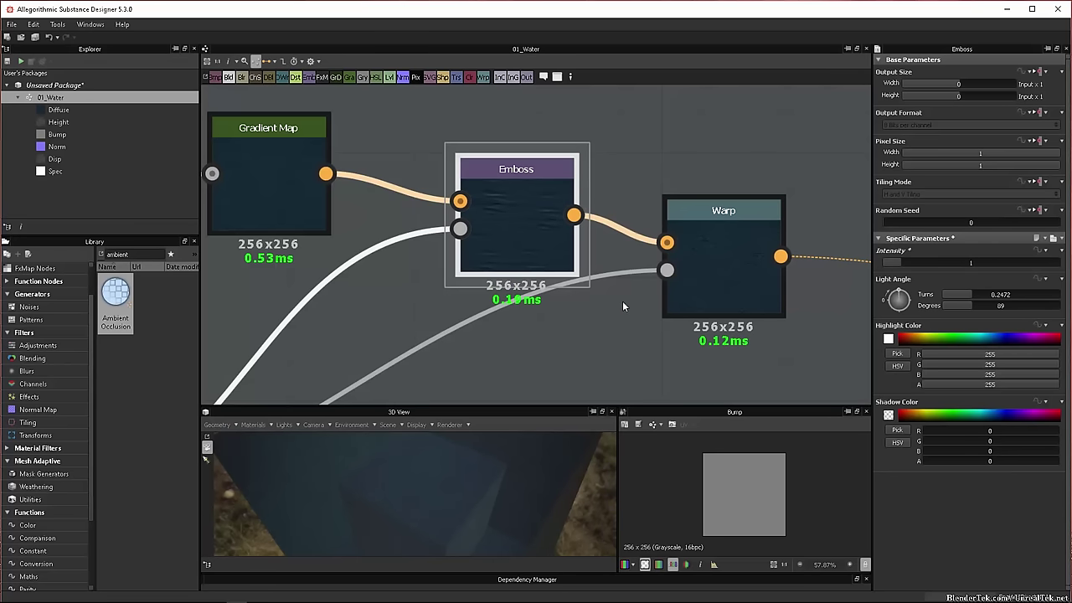
- Set the Intensity of the Warp node that follows the Emboss node to 0.1
left_click(711, 285)
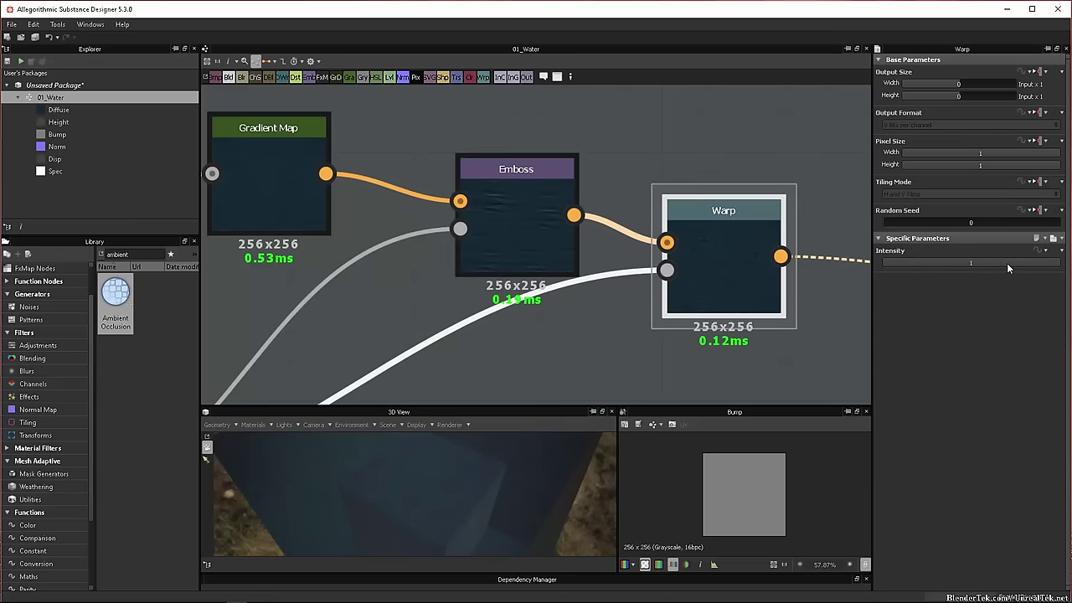
left_click_drag(1007, 263, 894, 288)
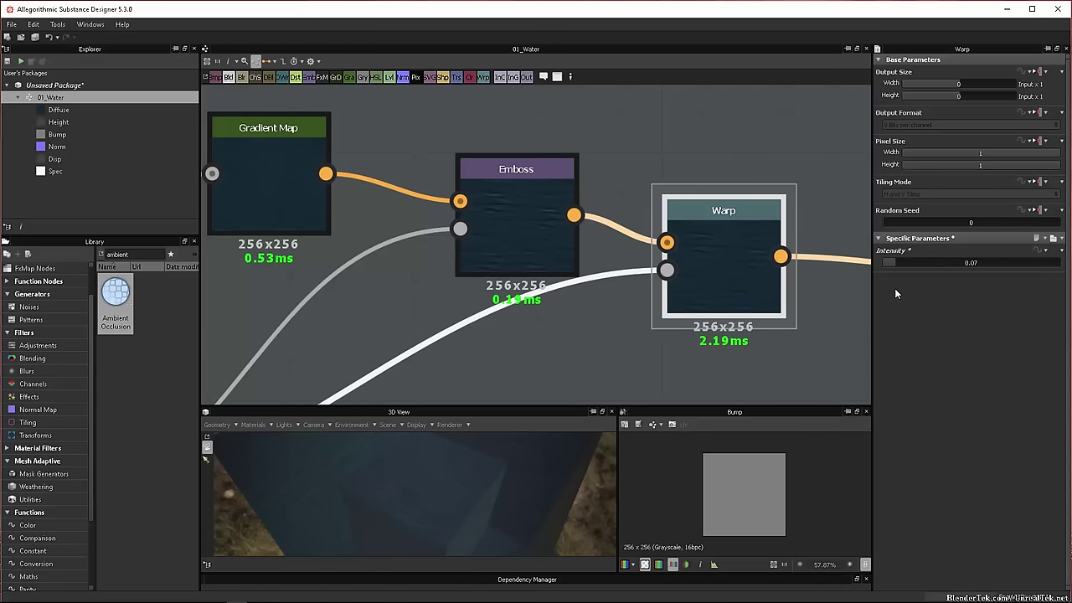
scroll(425, 535, "down", 5)
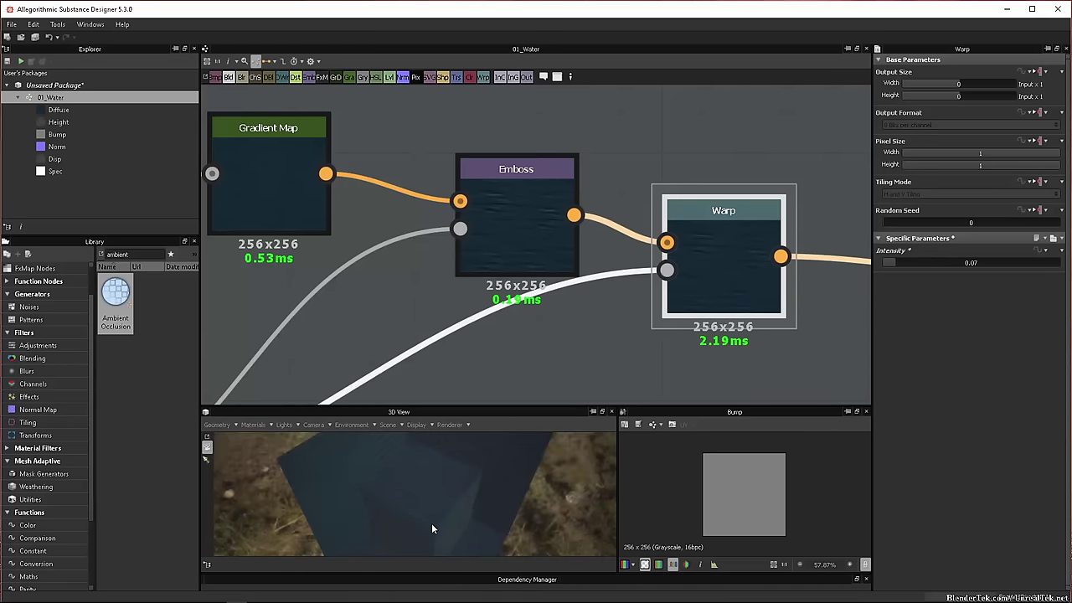
double_click(978, 262)
type("0.0")
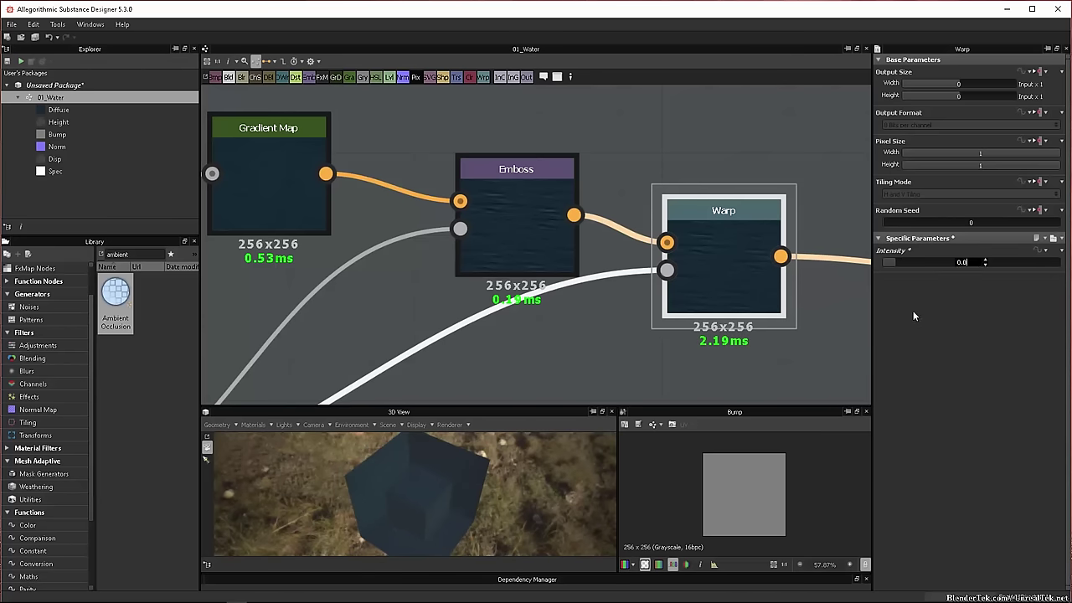
type("1")
key("Return")
- Examine the updated water material on the 3D model up close and from afar, and review the whole node graph
scroll(412, 498, "up", 6)
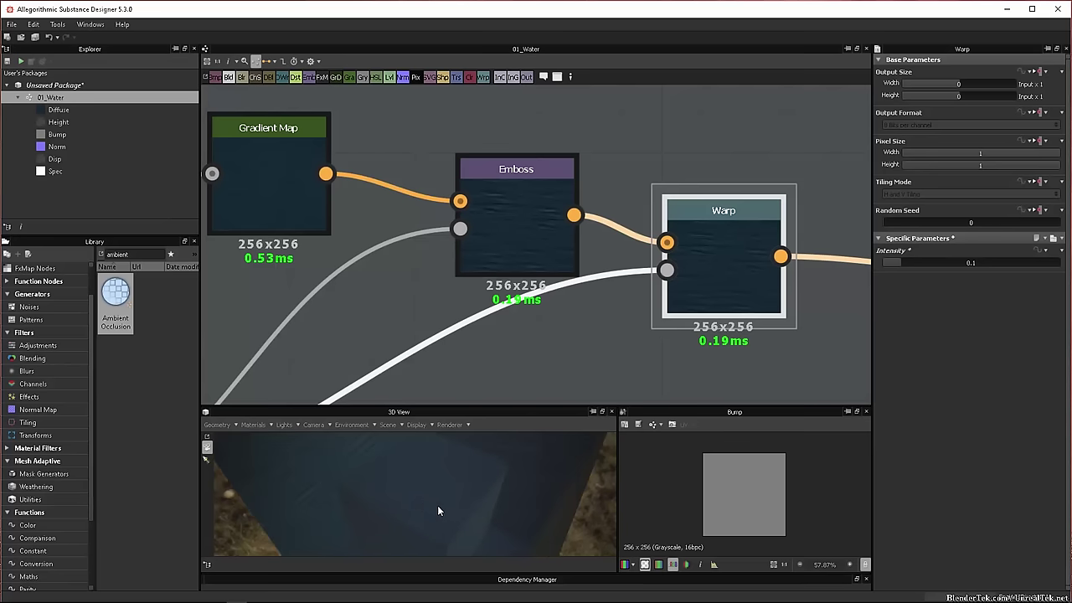
scroll(432, 484, "down", 6)
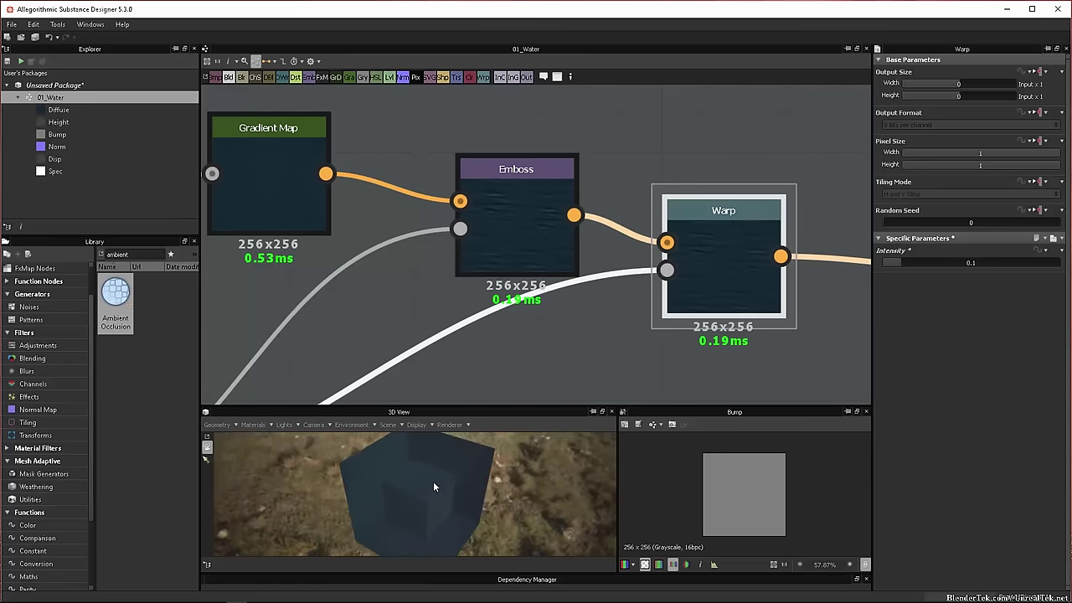
scroll(431, 476, "up", 3)
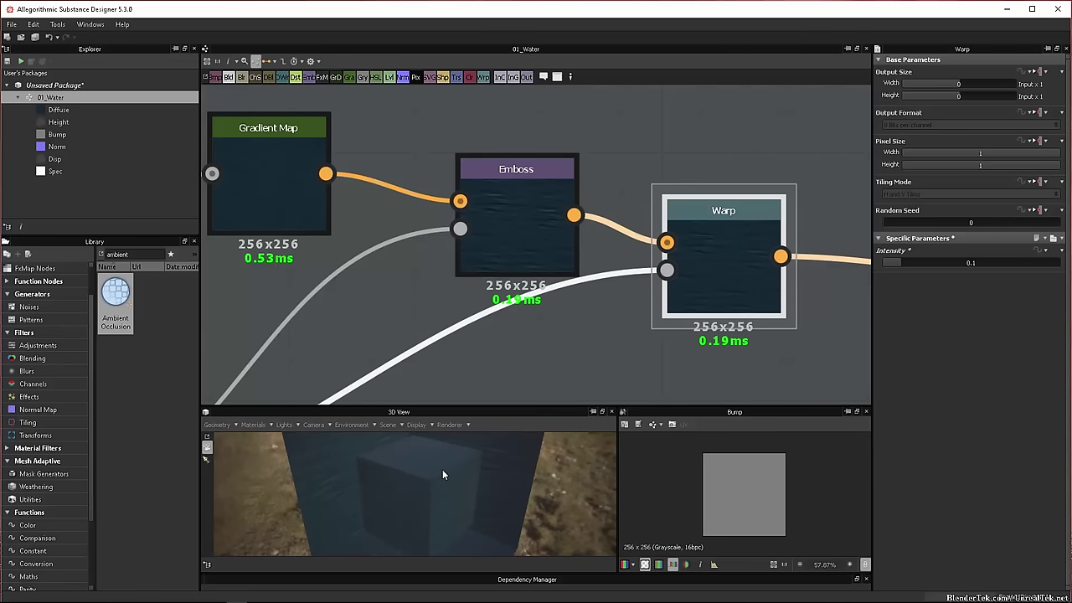
scroll(469, 467, "down", 4)
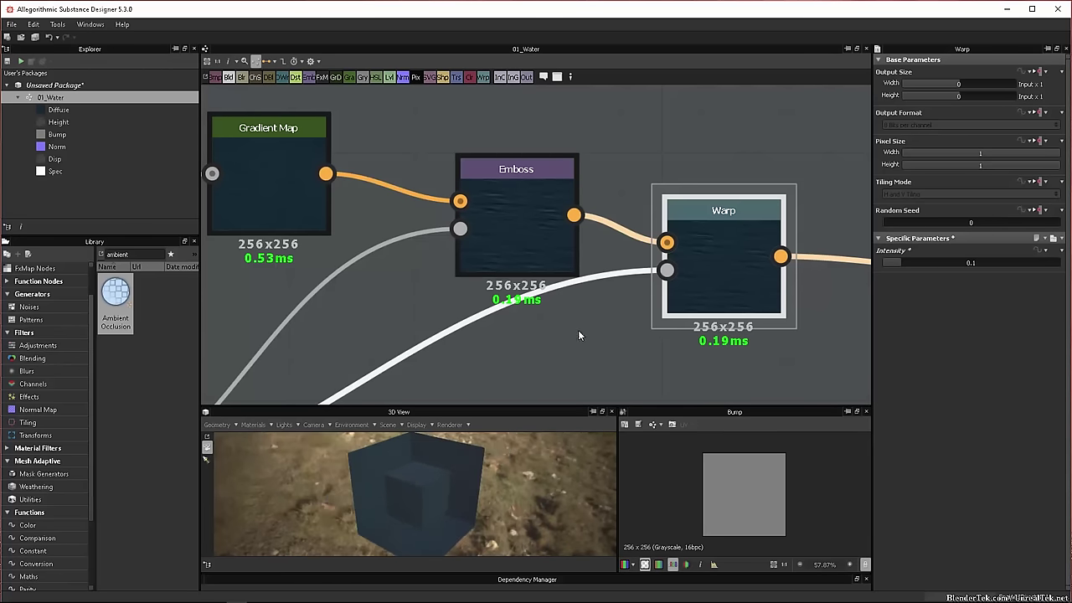
scroll(577, 335, "down", 6)
middle_click_drag(585, 244, 583, 218)
scroll(562, 233, "up", 2)
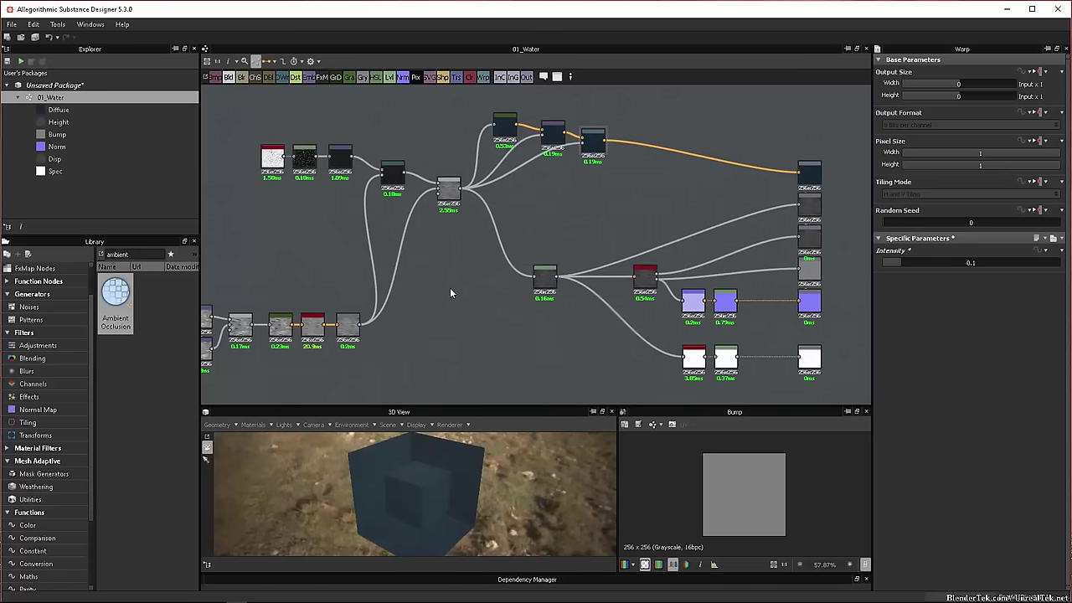
middle_click_drag(449, 293, 498, 270)
scroll(491, 284, "down", 2)
scroll(492, 284, "up", 2)
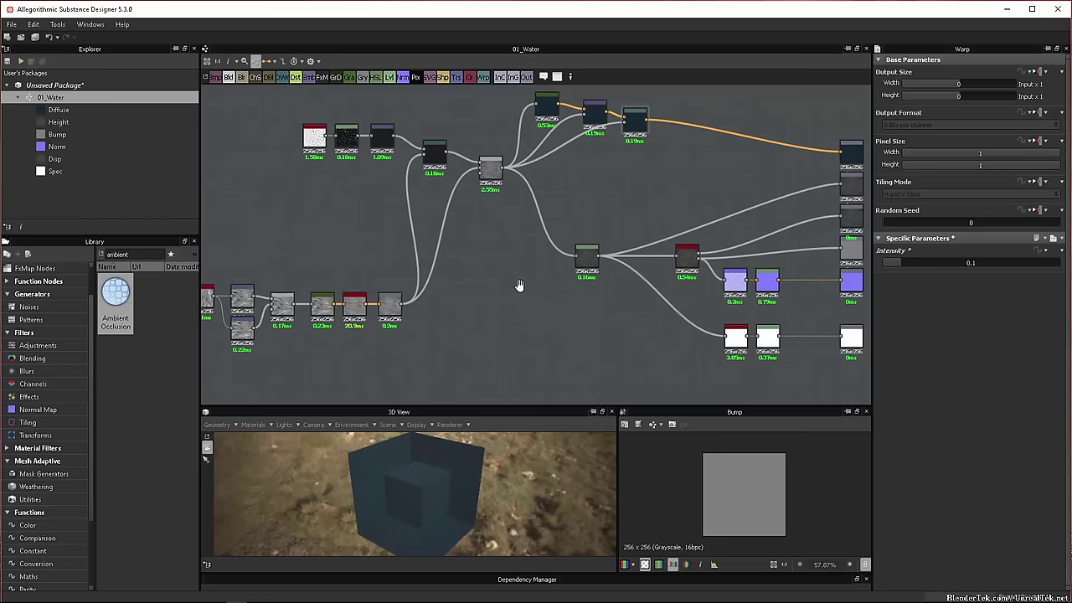
middle_click_drag(513, 287, 518, 285)
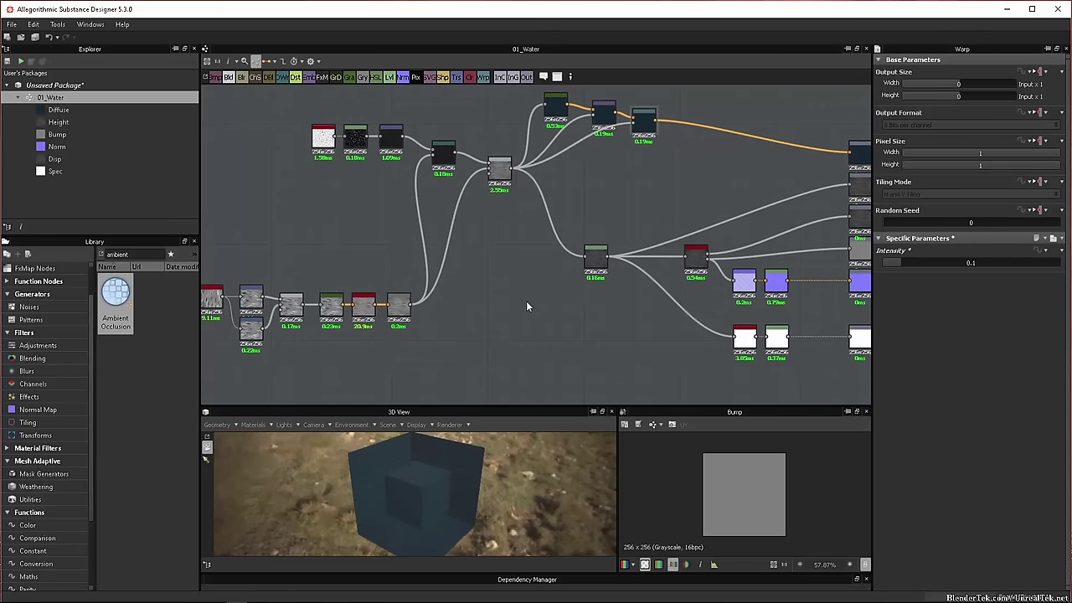